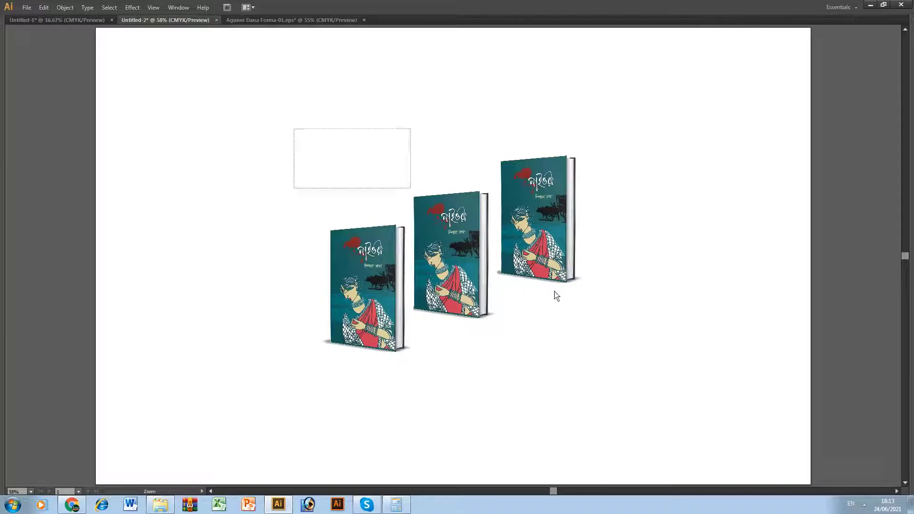
# Step: Examine the three book mockups on the artboard, both close up and at full-artboard view
pyautogui.moveTo(627, 437); pyautogui.dragTo(584, 436)
pyautogui.click(353, 307)
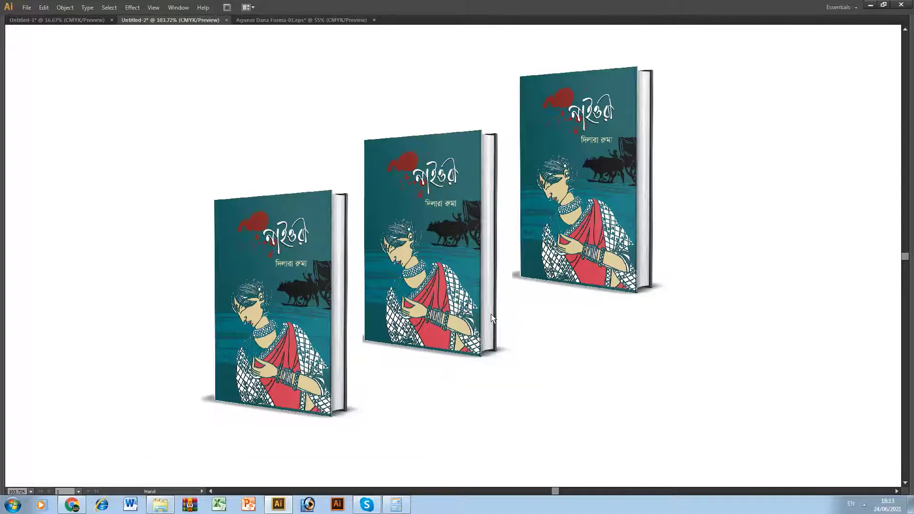
pyautogui.hotkey('ctrl', '1')
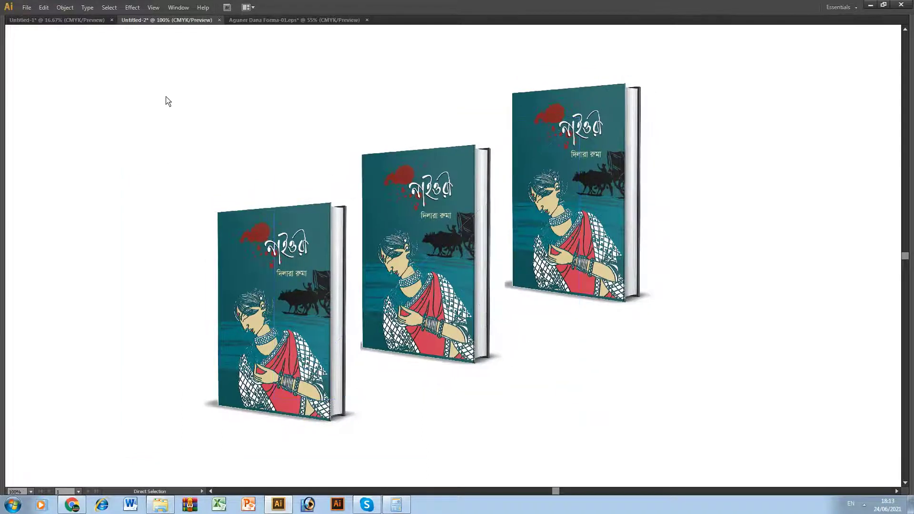
pyautogui.moveTo(157, 59); pyautogui.dragTo(718, 447)
pyautogui.moveTo(665, 406); pyautogui.dragTo(663, 418)
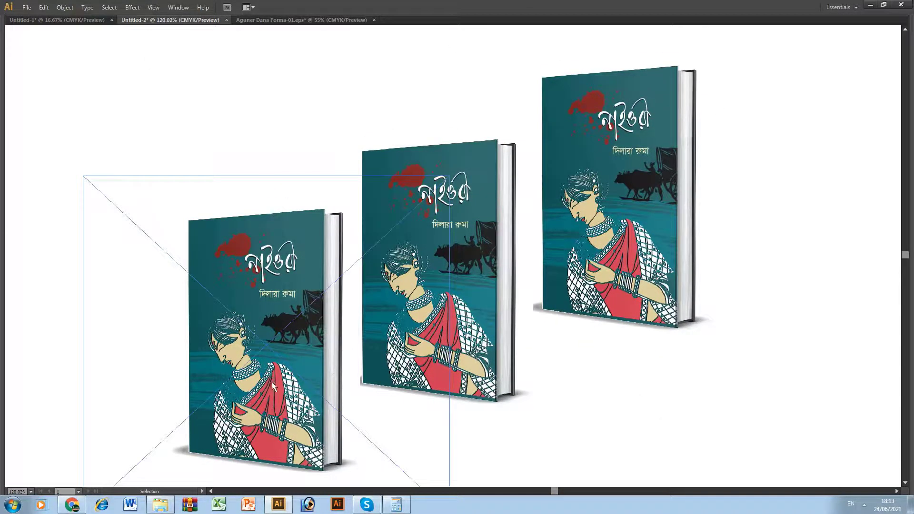
pyautogui.hotkey('ctrl', '1')
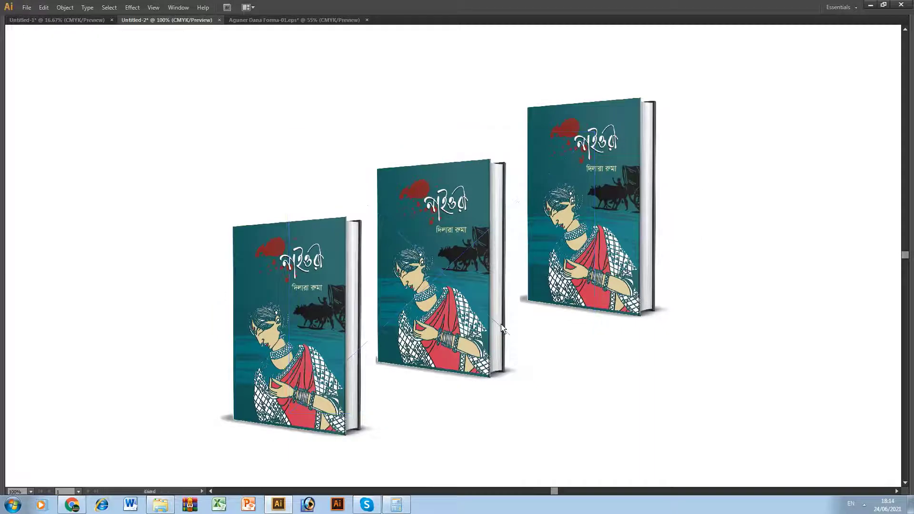
pyautogui.moveTo(515, 375)
pyautogui.mouseDown()
pyautogui.moveTo(509, 399)
pyautogui.moveTo(510, 389)
pyautogui.mouseUp()
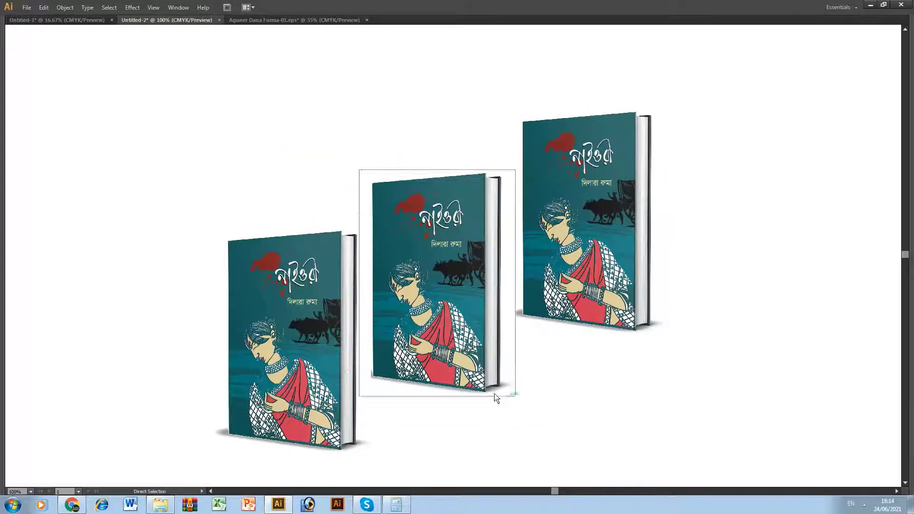
pyautogui.moveTo(159, 81); pyautogui.dragTo(738, 468)
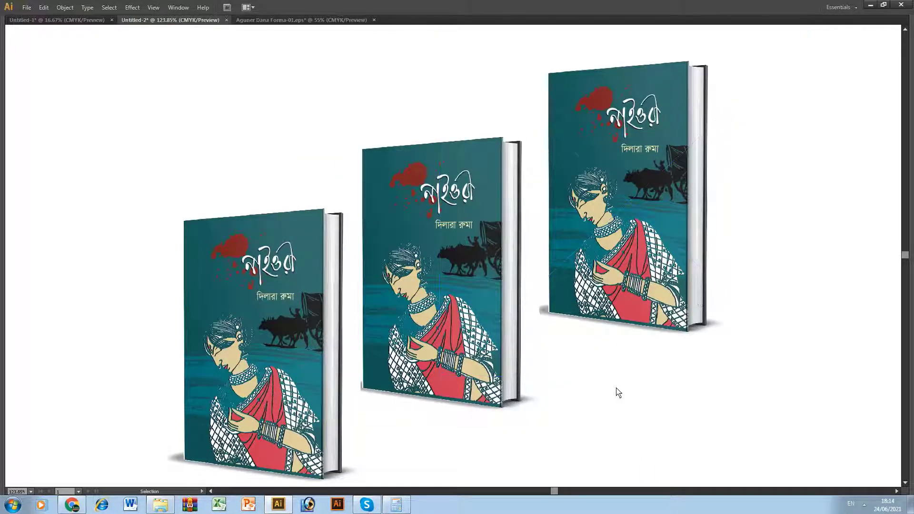
pyautogui.hotkey('ctrl', '-')
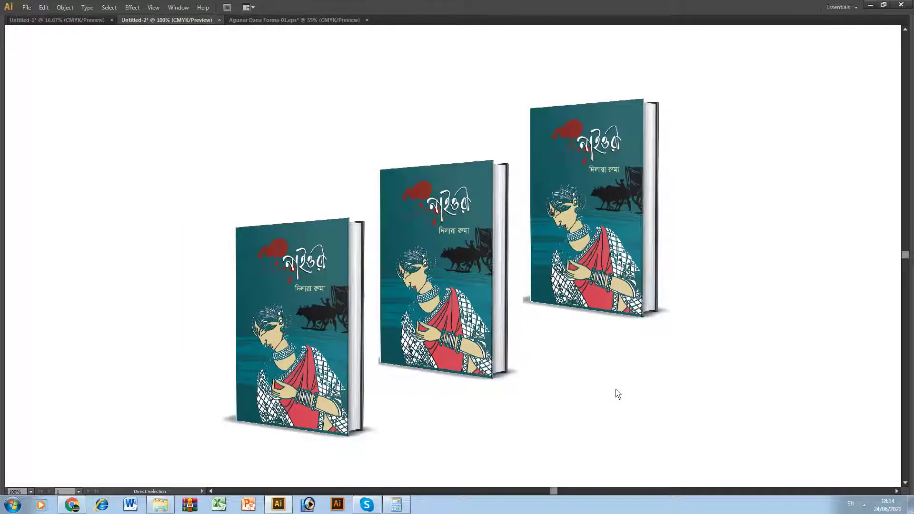
pyautogui.moveTo(581, 386); pyautogui.dragTo(562, 424)
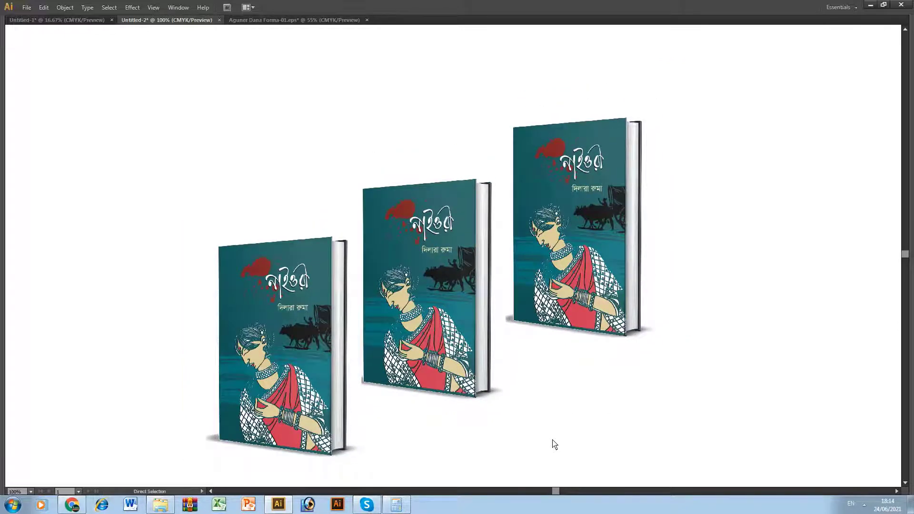
pyautogui.hotkey('ctrl', '-')
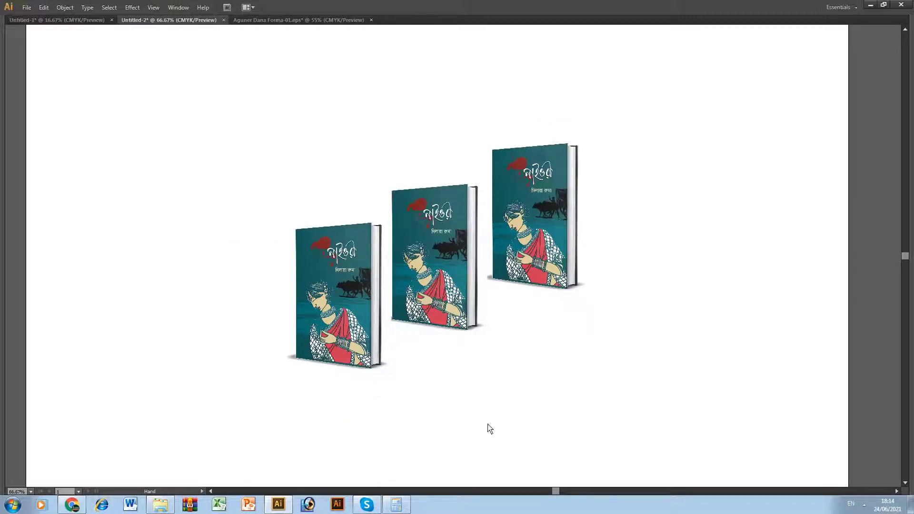
pyautogui.moveTo(465, 387); pyautogui.dragTo(459, 414)
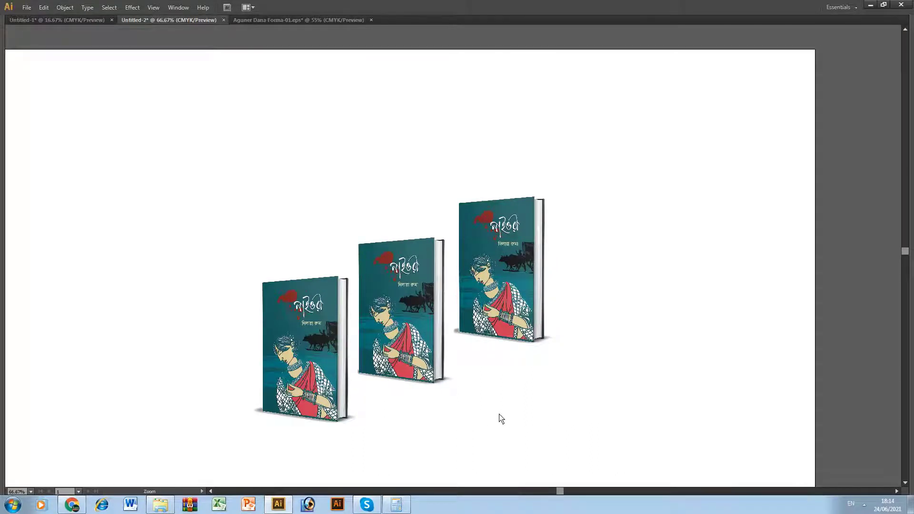
pyautogui.hotkey('ctrl', '0')
pyautogui.press('Tab')
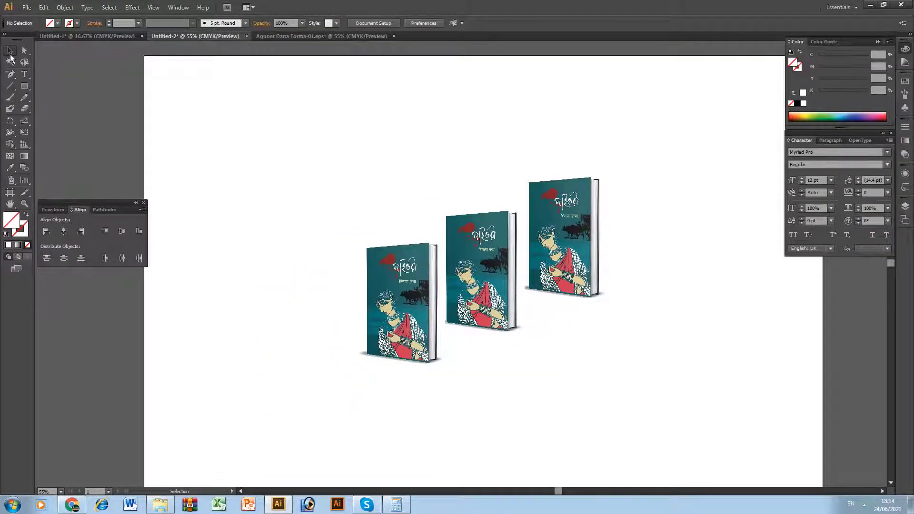
pyautogui.press('Tab')
pyautogui.hotkey('ctrl', 'space')
pyautogui.moveTo(280, 143); pyautogui.dragTo(639, 404)
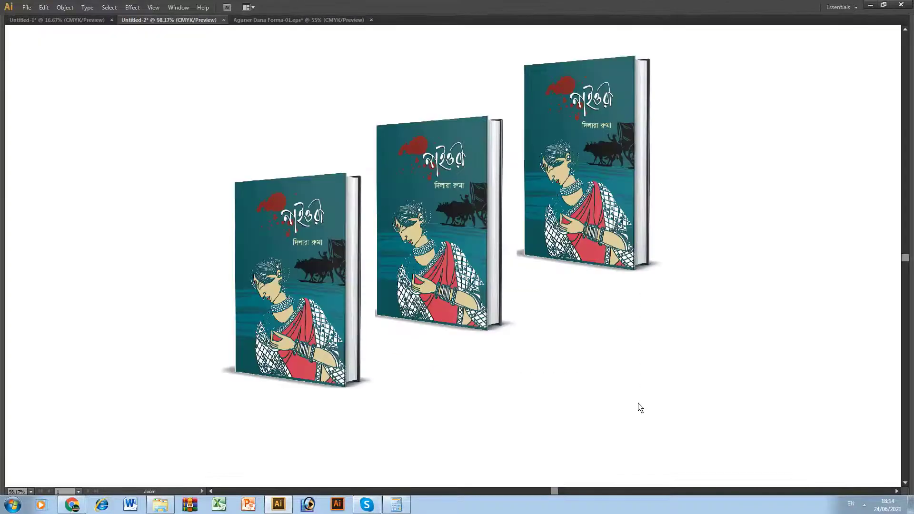
pyautogui.hotkey('ctrl', '0')
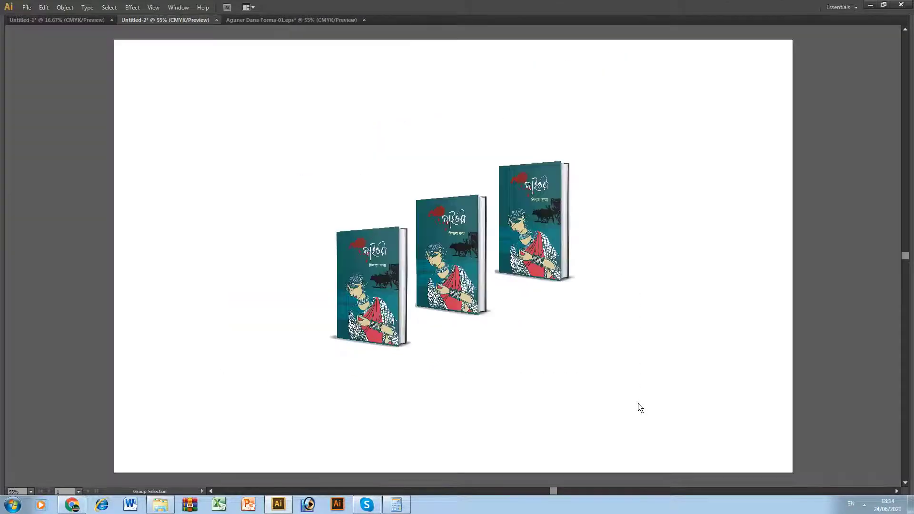
pyautogui.hotkey('ctrl', 'space')
pyautogui.moveTo(285, 143); pyautogui.dragTo(639, 363)
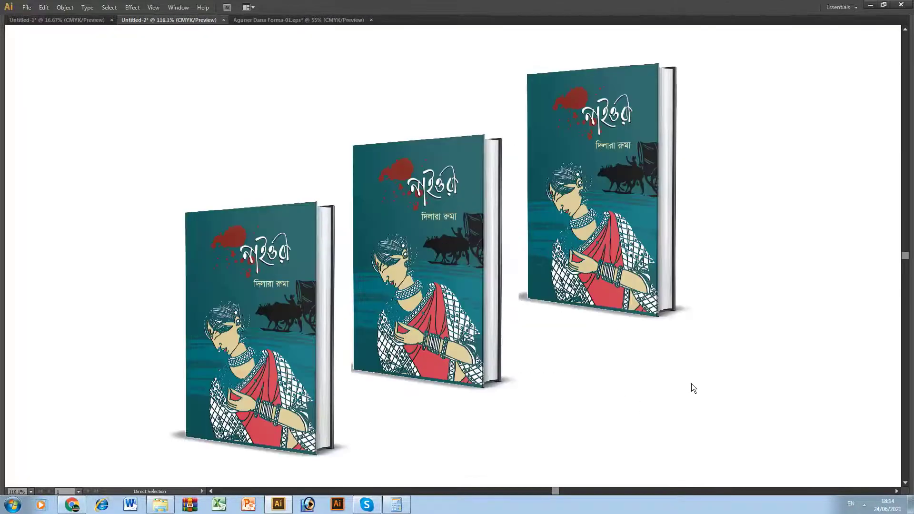
pyautogui.hotkey('ctrl', '-')
pyautogui.hotkey('ctrl', '-')
pyautogui.hotkey('ctrl', '-')
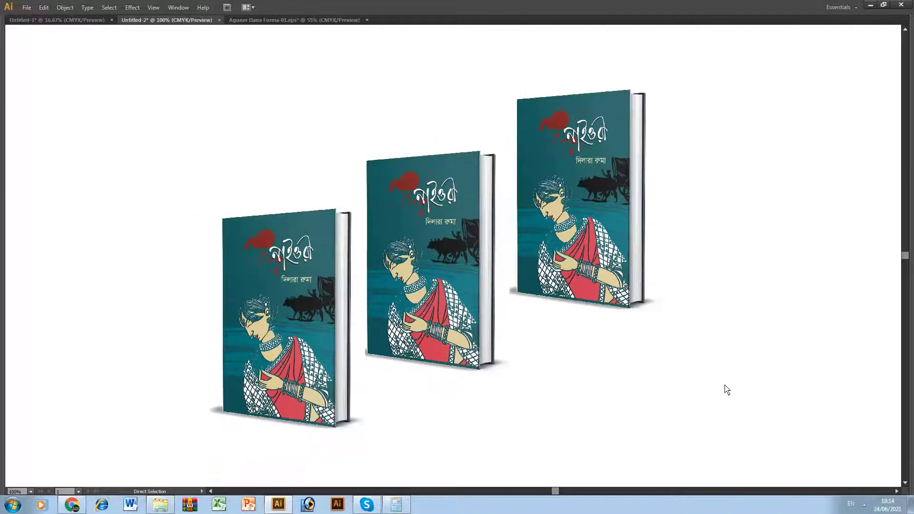
# Step: Move all three book mockups together off the artboard onto the empty pasteboard area to its left
pyautogui.moveTo(711, 374); pyautogui.dragTo(399, 232)
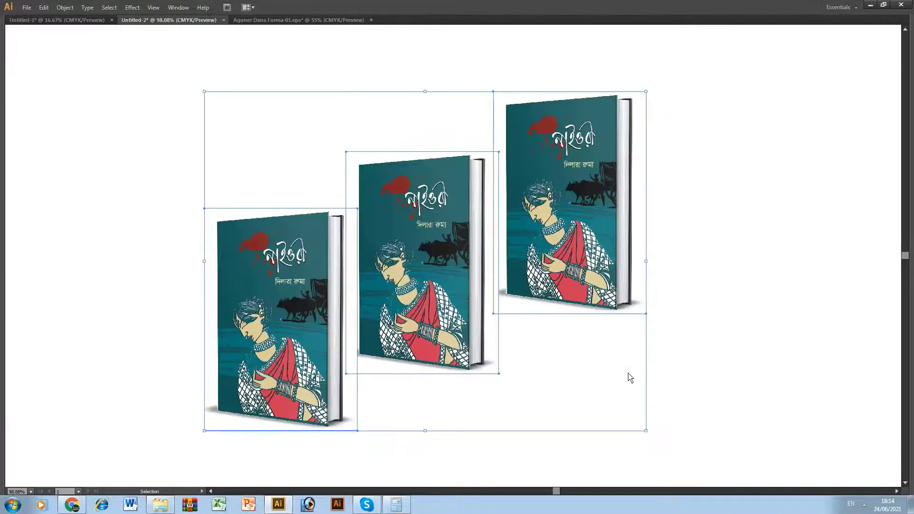
pyautogui.hotkey('ctrl', '-')
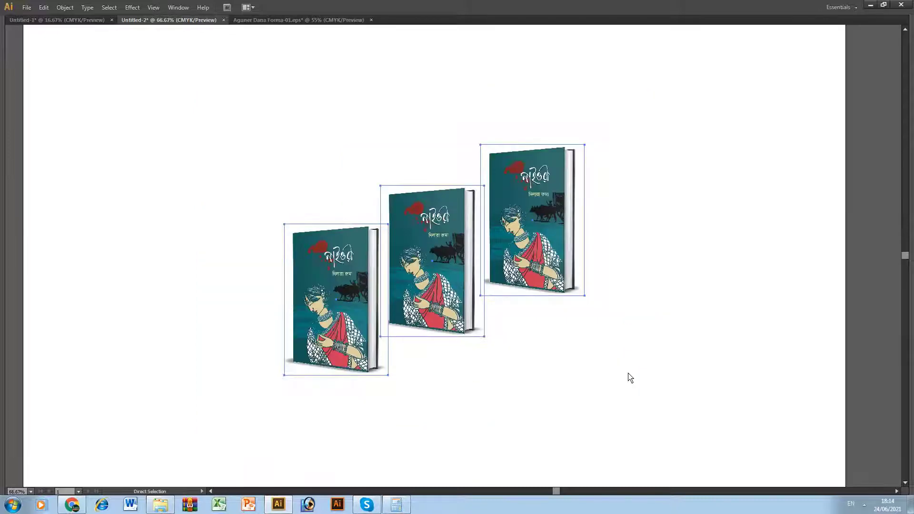
pyautogui.press('space')
pyautogui.moveTo(501, 379); pyautogui.dragTo(769, 412)
pyautogui.hotkey('ctrl', '0')
pyautogui.hotkey('ctrl', '-')
pyautogui.press('space')
pyautogui.moveTo(744, 296); pyautogui.dragTo(204, 285)
pyautogui.press('space')
pyautogui.moveTo(656, 465); pyautogui.dragTo(482, 306)
pyautogui.hotkey('ctrl', '0')
pyautogui.hotkey('ctrl', '-')
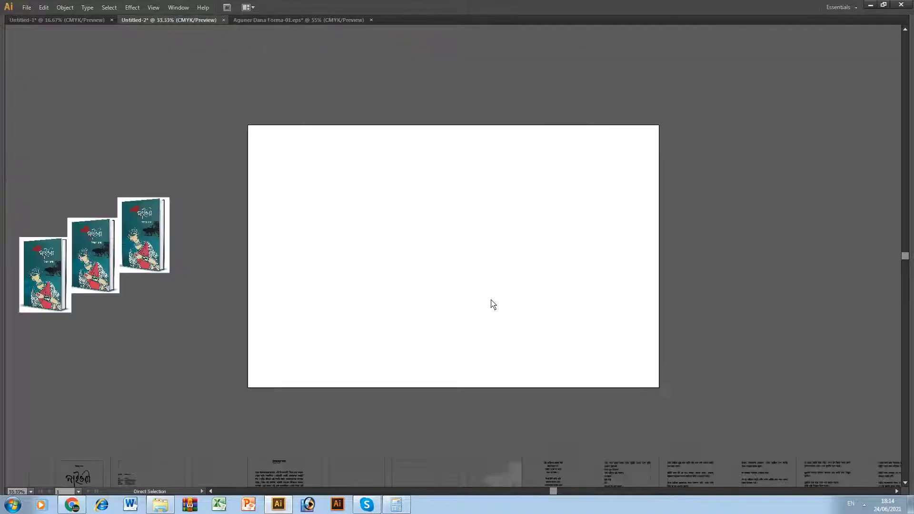
# Step: Select the greyscale cover page at the start of the page row below the artboard and check its width and height
pyautogui.hotkey('ctrl', '-')
pyautogui.moveTo(463, 376); pyautogui.dragTo(478, 266)
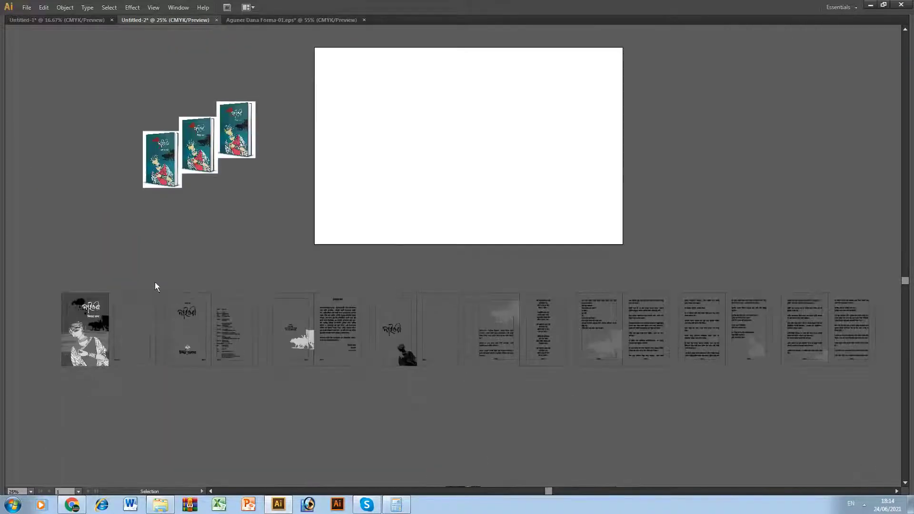
pyautogui.click(124, 320)
pyautogui.moveTo(190, 315); pyautogui.dragTo(441, 279)
pyautogui.click(441, 305)
pyautogui.click(765, 431)
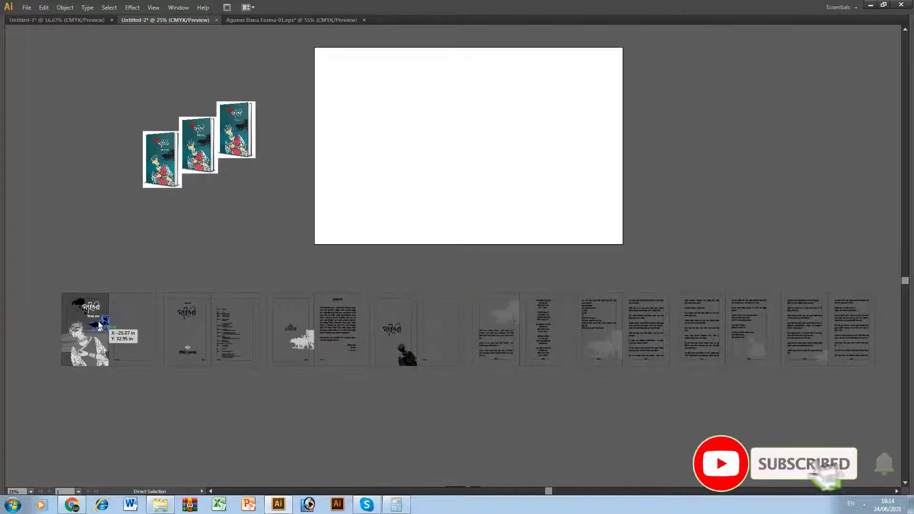
pyautogui.hotkey('ctrl', 'space')
pyautogui.moveTo(25, 262); pyautogui.dragTo(204, 399)
pyautogui.click(357, 241)
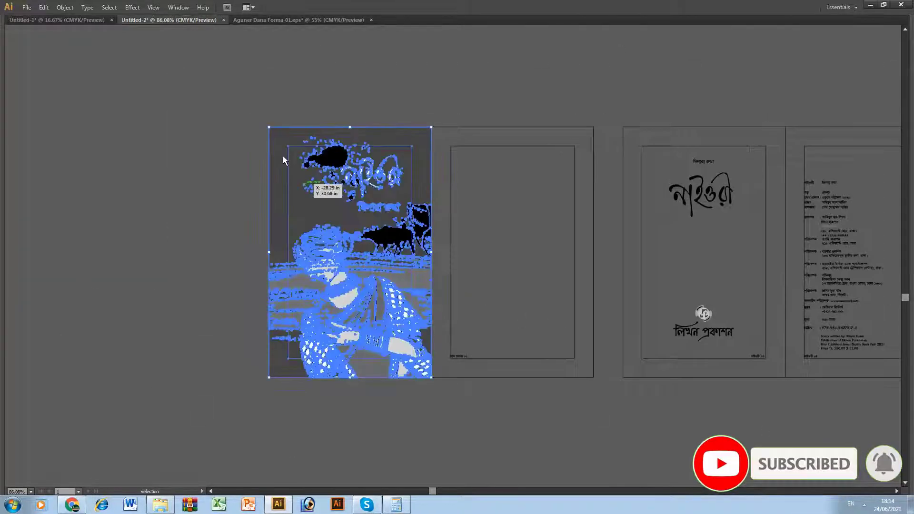
pyautogui.moveTo(247, 94); pyautogui.dragTo(489, 402)
pyautogui.press('Tab')
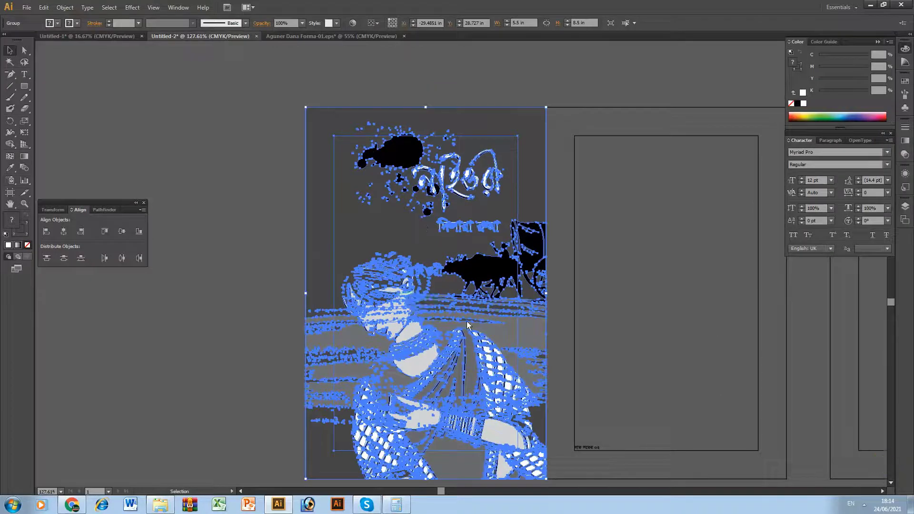
pyautogui.click(64, 210)
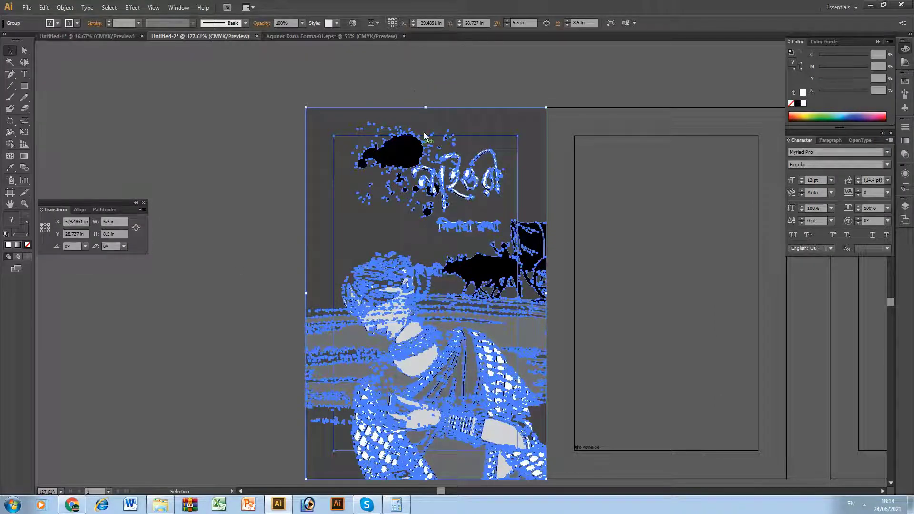
pyautogui.moveTo(380, 295); pyautogui.dragTo(369, 301)
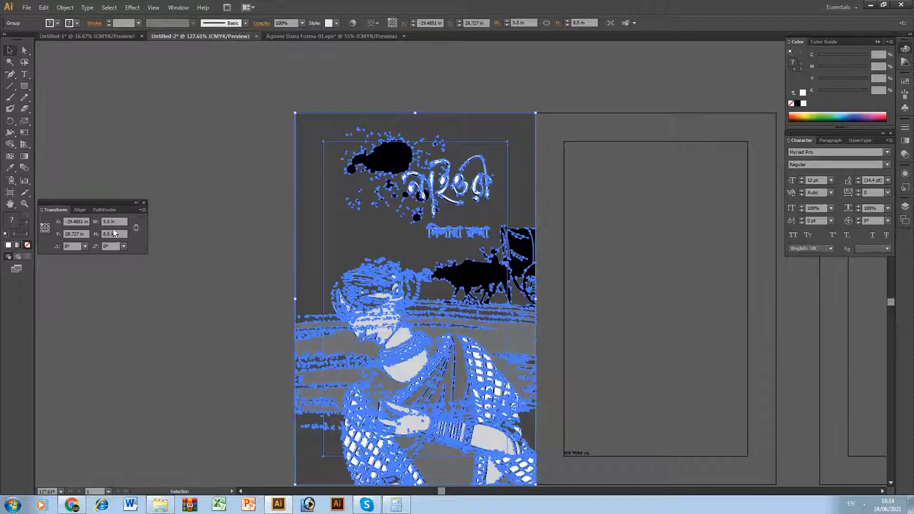
pyautogui.moveTo(264, 187); pyautogui.dragTo(198, 280)
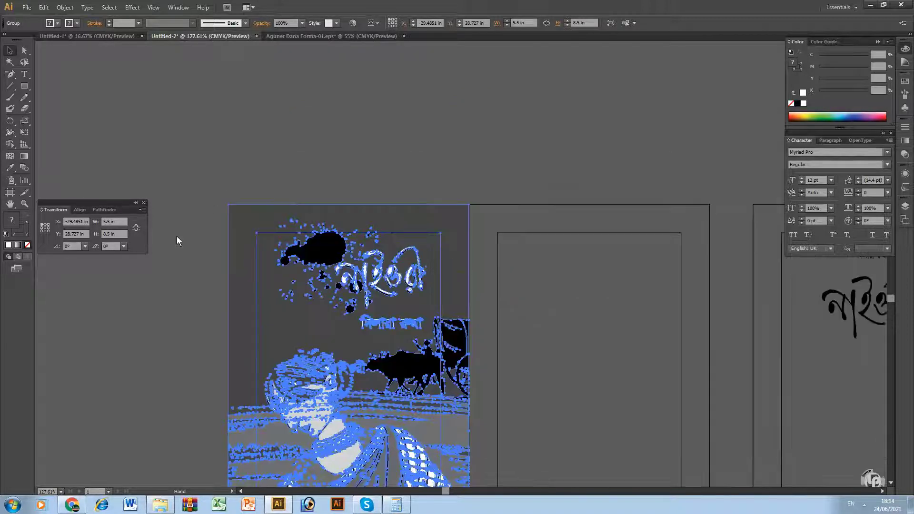
# Step: Draw a straight horizontal Pen line just above the cover page, spanning its full width of 5.5 in
pyautogui.moveTo(10, 75); pyautogui.dragTo(35, 76)
pyautogui.click(34, 76)
pyautogui.press('ctrl')
pyautogui.press('ctrl')
pyautogui.press('ctrl')
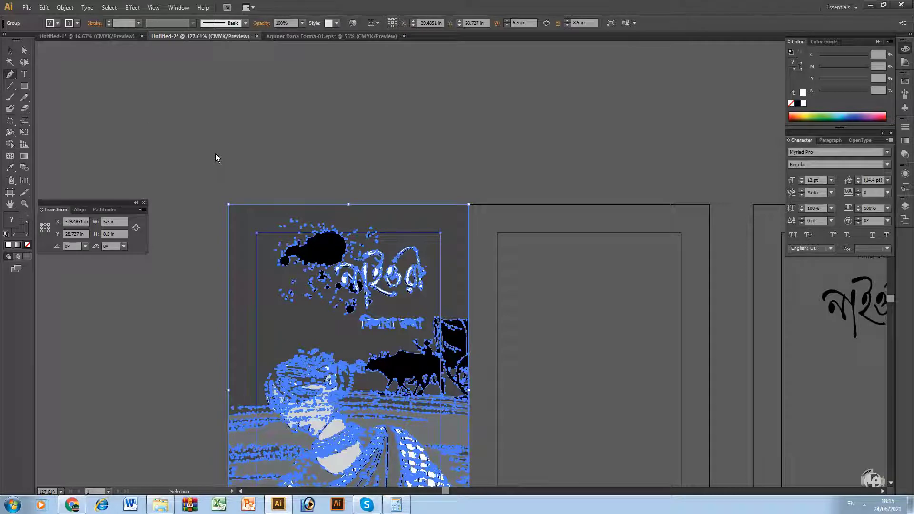
pyautogui.click(229, 181)
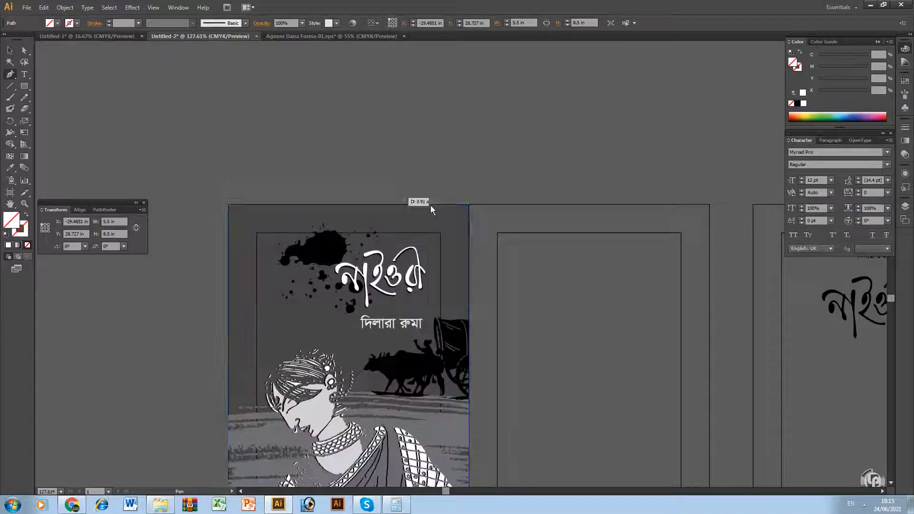
pyautogui.keyDown('shift'); pyautogui.click(469, 192); pyautogui.keyUp('shift')
# Step: Shift the cover page and the line above it left together, leaving a gap before the neighbouring blank page
pyautogui.press('v')
pyautogui.moveTo(390, 158); pyautogui.dragTo(369, 214)
pyautogui.hotkey('shift', 'Left')
pyautogui.hotkey('shift', 'Left')
pyautogui.hotkey('shift', 'Left')
pyautogui.hotkey('shift', 'Left')
pyautogui.hotkey('shift', 'Left')
pyautogui.hotkey('shift', 'Left')
pyautogui.hotkey('shift', 'Left')
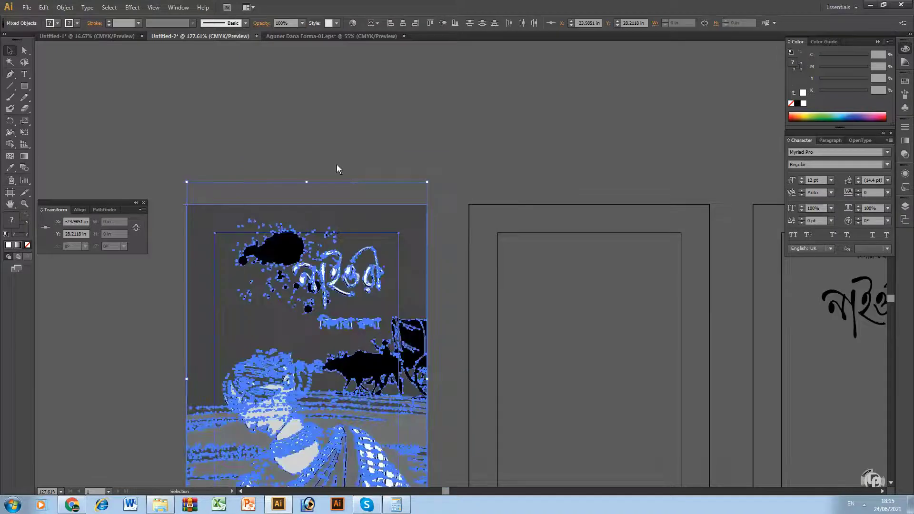
# Step: Give the horizontal line above the cover page a black stroke
pyautogui.moveTo(336, 165); pyautogui.dragTo(365, 199)
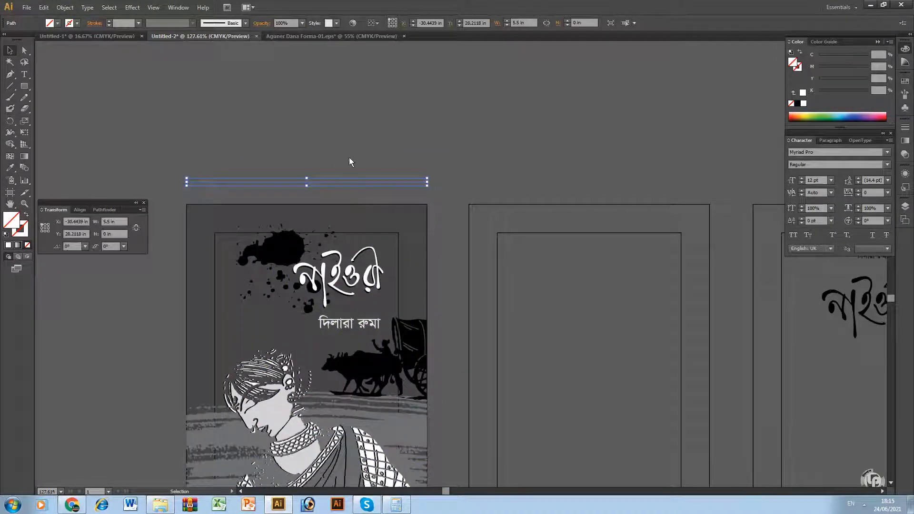
pyautogui.click(27, 228)
pyautogui.click(797, 104)
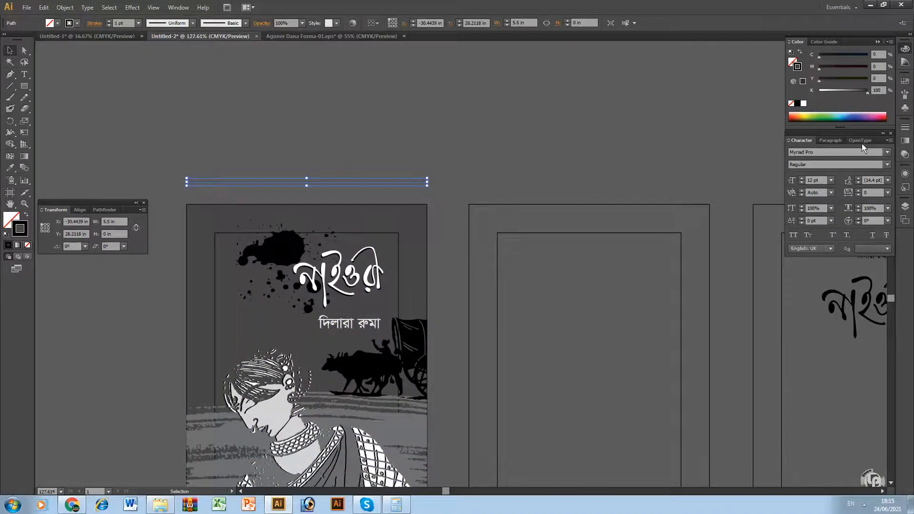
# Step: Add Arrow 1 arrowheads to both ends of the horizontal line above the cover page
pyautogui.click(904, 127)
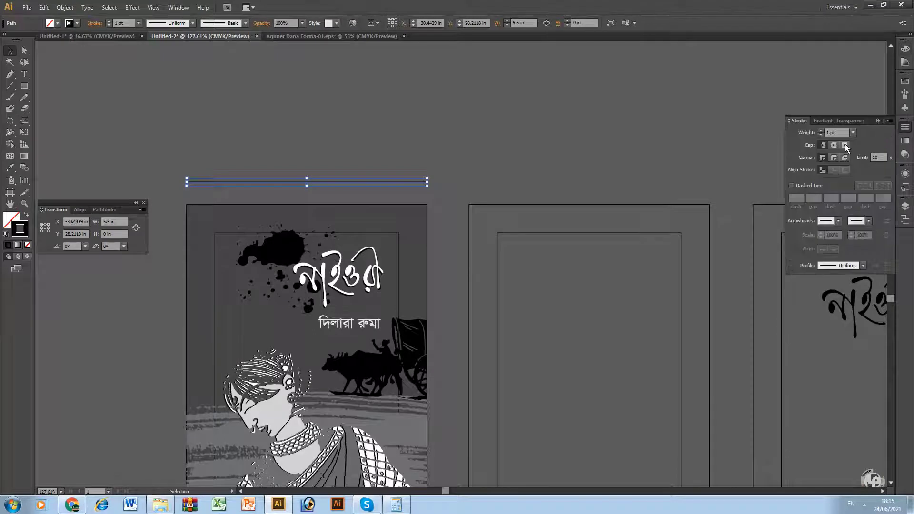
pyautogui.click(853, 134)
pyautogui.click(853, 133)
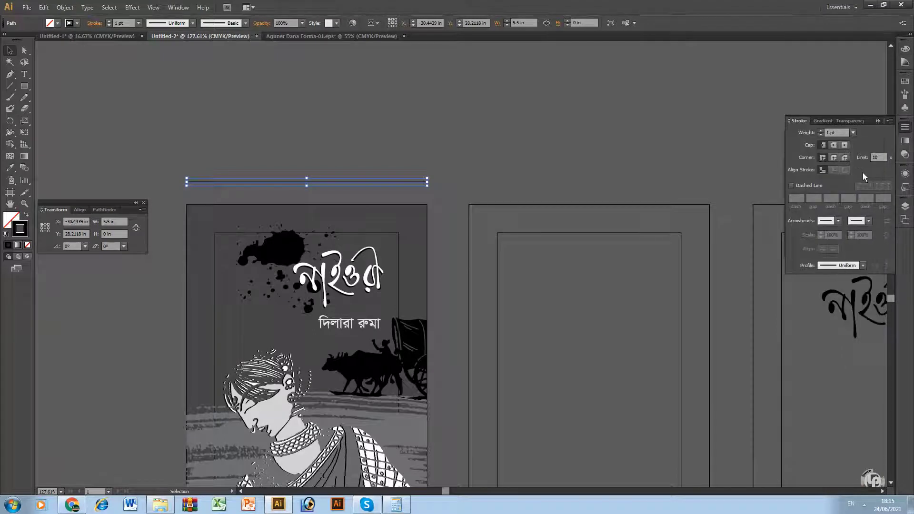
pyautogui.click(865, 221)
pyautogui.click(836, 252)
pyautogui.click(838, 221)
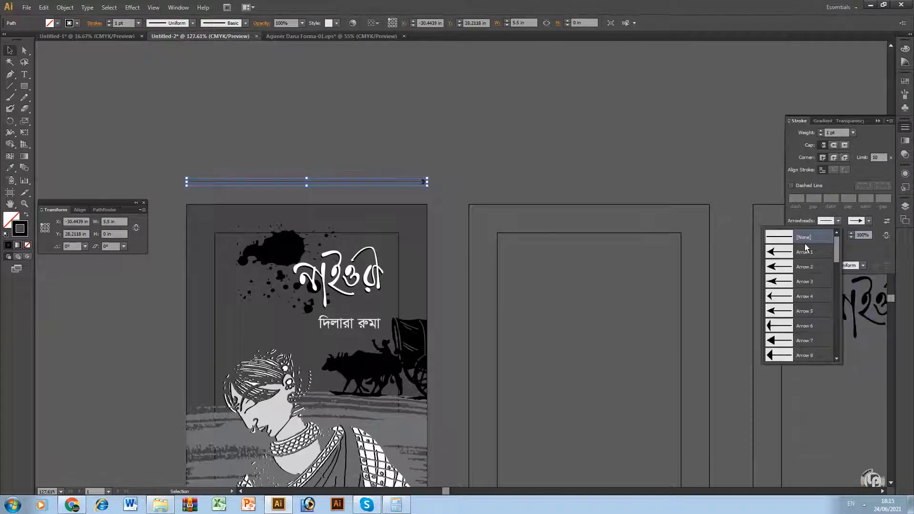
pyautogui.click(784, 256)
pyautogui.click(457, 182)
# Step: Add the text label "5.5 inch" centred above the horizontal arrow over the cover page
pyautogui.press('Tab')
pyautogui.moveTo(390, 230); pyautogui.dragTo(572, 258)
pyautogui.press('Tab')
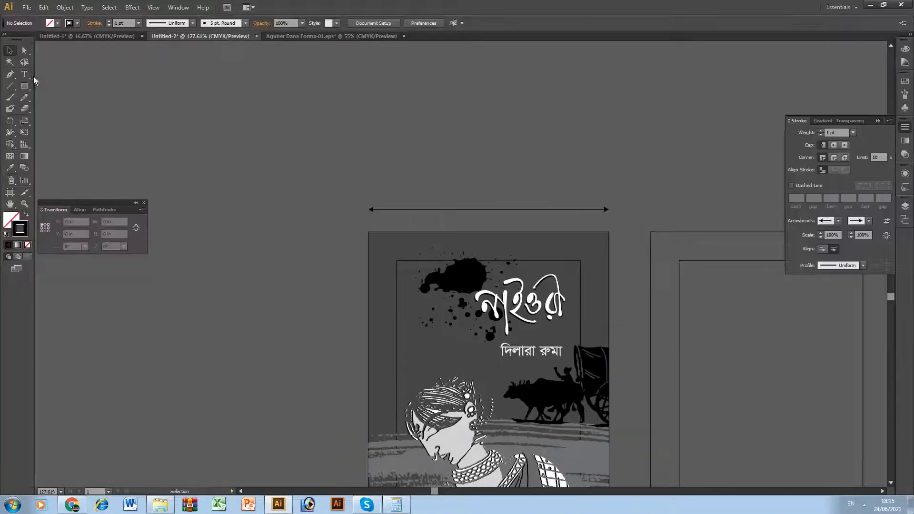
pyautogui.click(26, 78)
pyautogui.click(444, 173)
pyautogui.write('5')
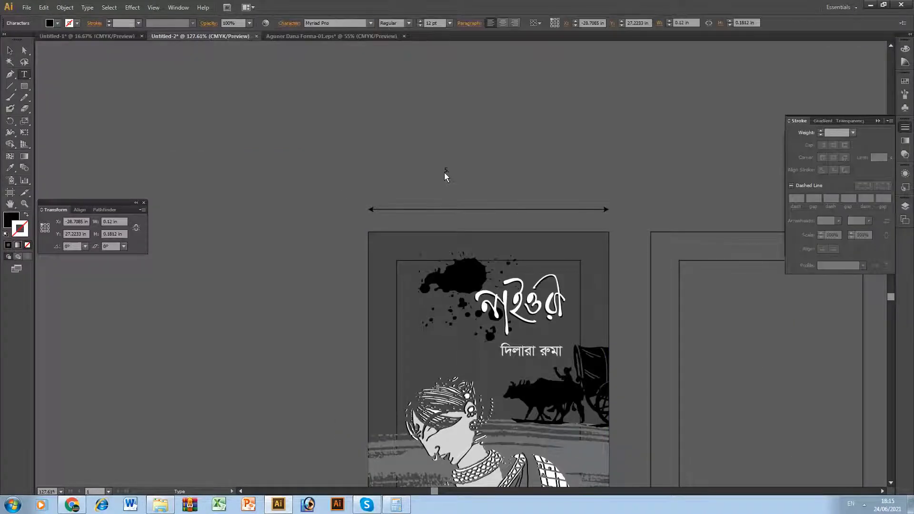
pyautogui.write('.5 inch')
pyautogui.moveTo(459, 173); pyautogui.dragTo(490, 196)
pyautogui.moveTo(551, 247); pyautogui.dragTo(580, 213)
# Step: Copy the horizontal arrow with its label, rotate the copy to vertical and place it just left of the cover page
pyautogui.moveTo(575, 176); pyautogui.dragTo(401, 108)
pyautogui.press('r')
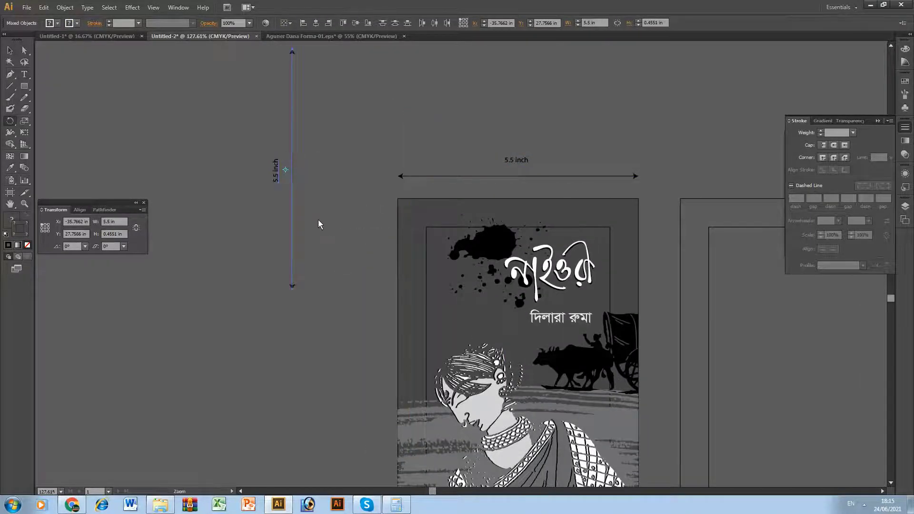
pyautogui.moveTo(289, 242); pyautogui.dragTo(388, 400)
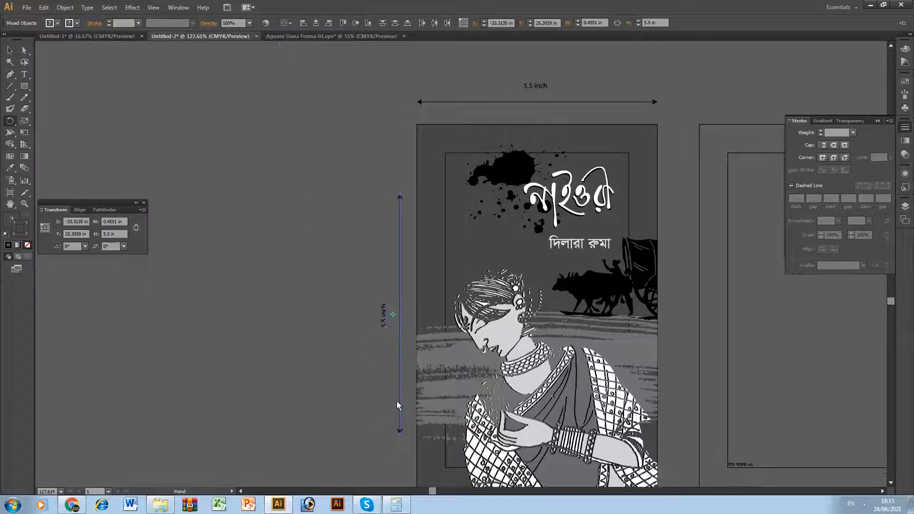
# Step: Change the vertical arrow's label to "8.5 inch" and set the arrow's height to 8.5 in
pyautogui.click(24, 74)
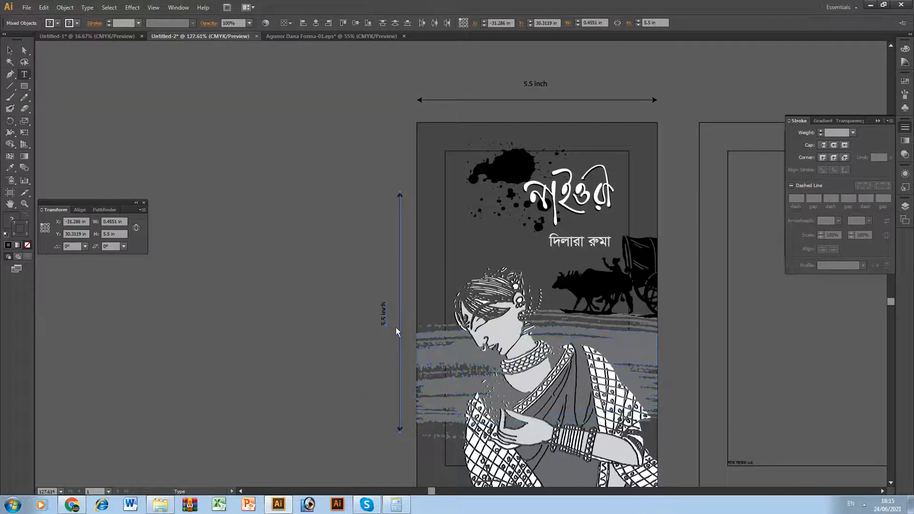
pyautogui.click(381, 322)
pyautogui.write('8')
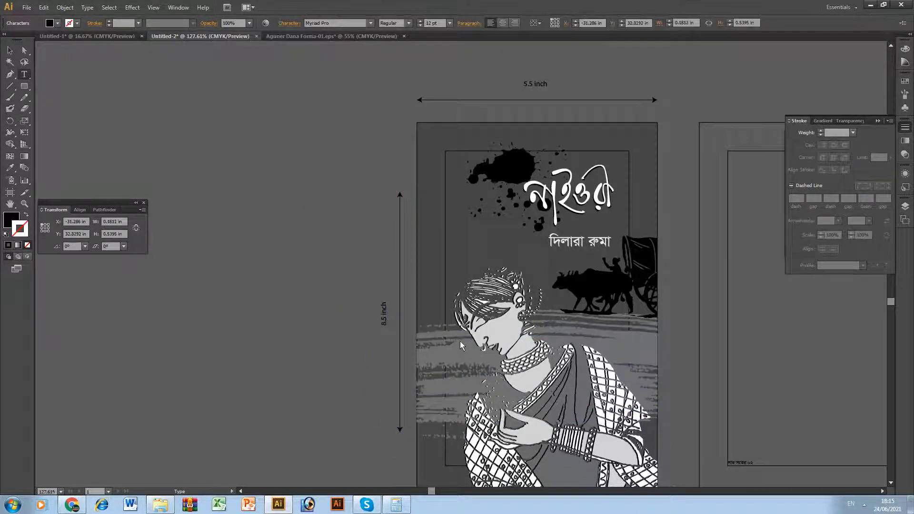
pyautogui.keyDown('ctrl'); pyautogui.click(400, 248); pyautogui.keyUp('ctrl')
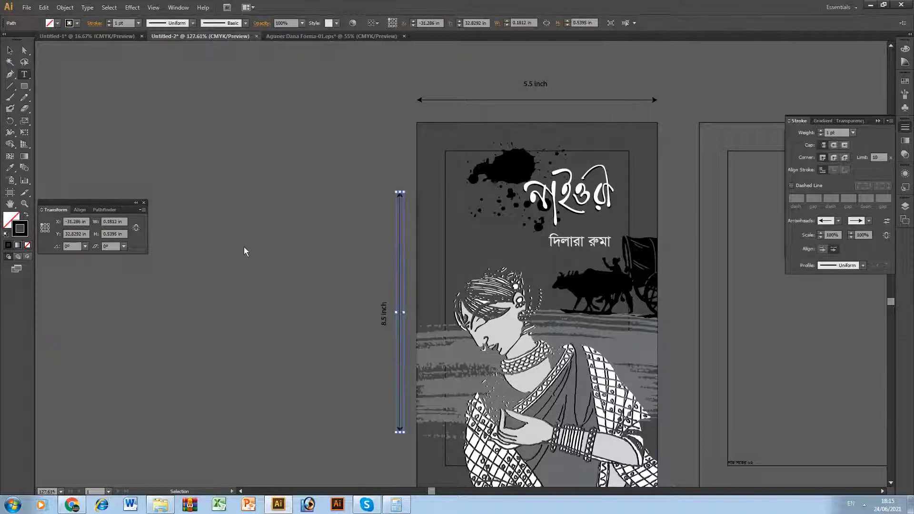
pyautogui.click(110, 234)
pyautogui.write('8.5')
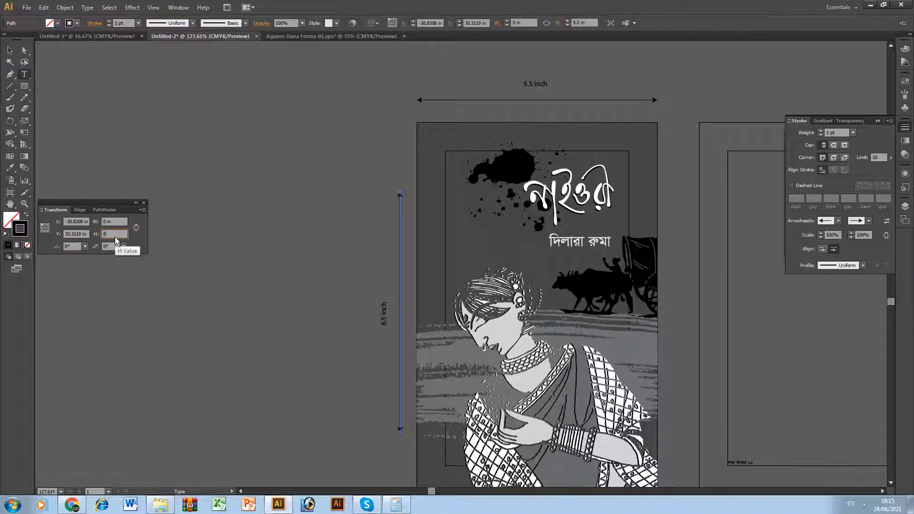
pyautogui.press('Return')
# Step: Align the vertical arrow with the cover page's full height and centre its label alongside
pyautogui.click(10, 50)
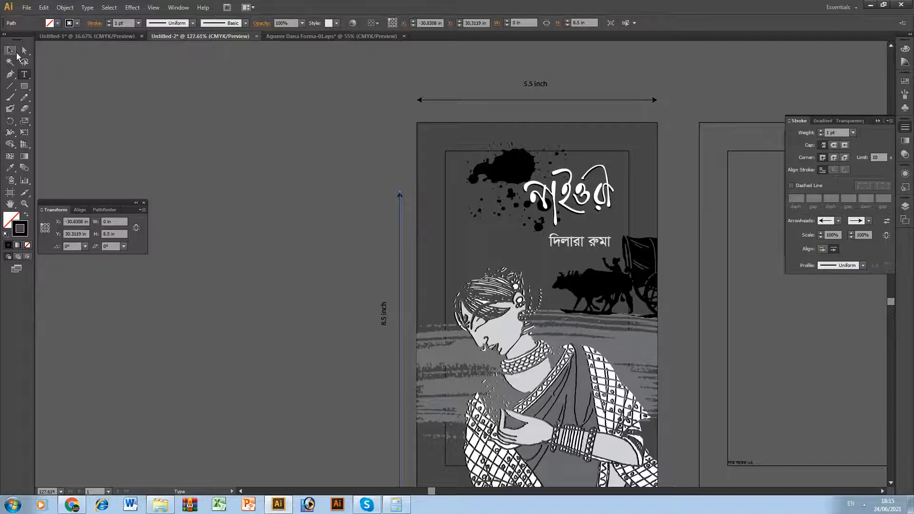
pyautogui.hotkey('ctrl', 'a')
pyautogui.click(79, 209)
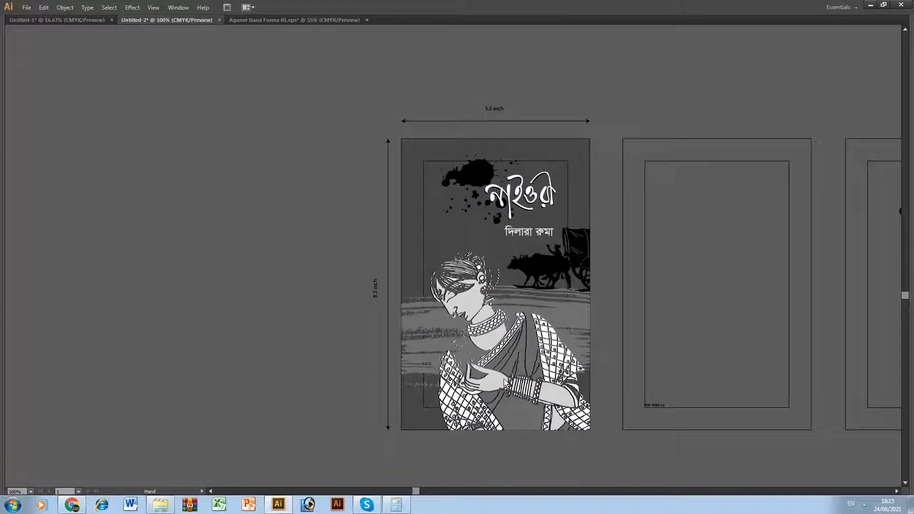
# Step: Review the full row of book pages and examine the cover page with its dimension arrows up close
pyautogui.moveTo(549, 456); pyautogui.dragTo(484, 445)
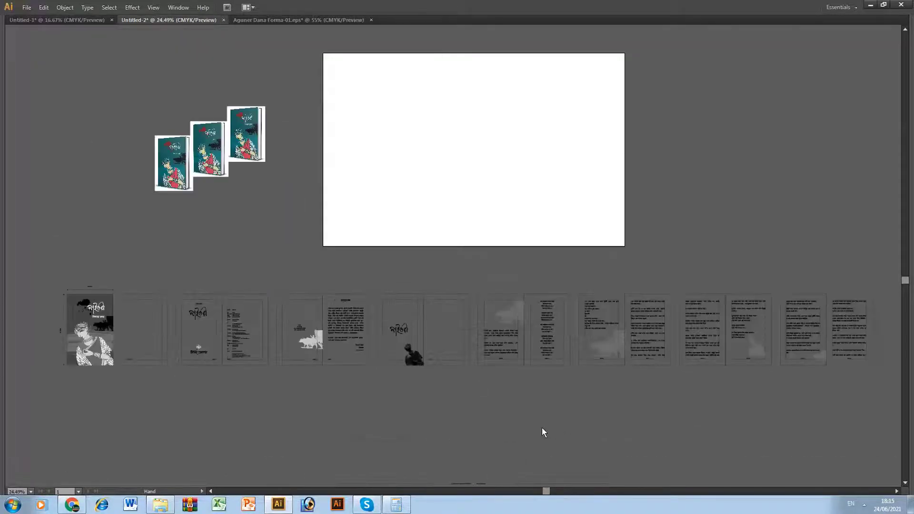
pyautogui.moveTo(542, 429); pyautogui.dragTo(530, 444)
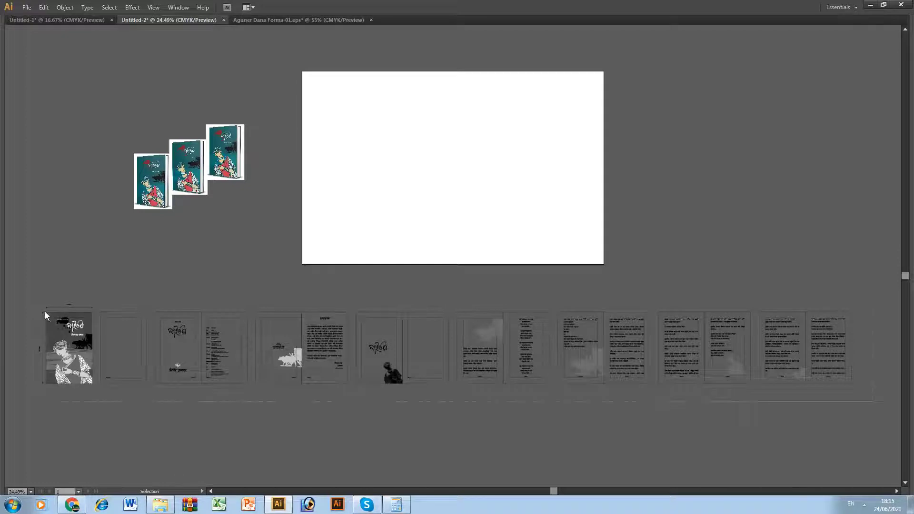
pyautogui.click(130, 312)
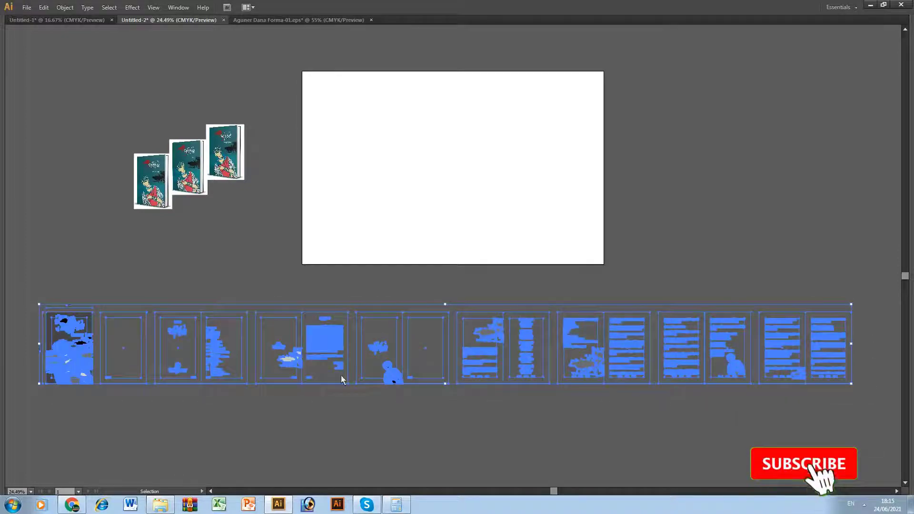
pyautogui.click(113, 349)
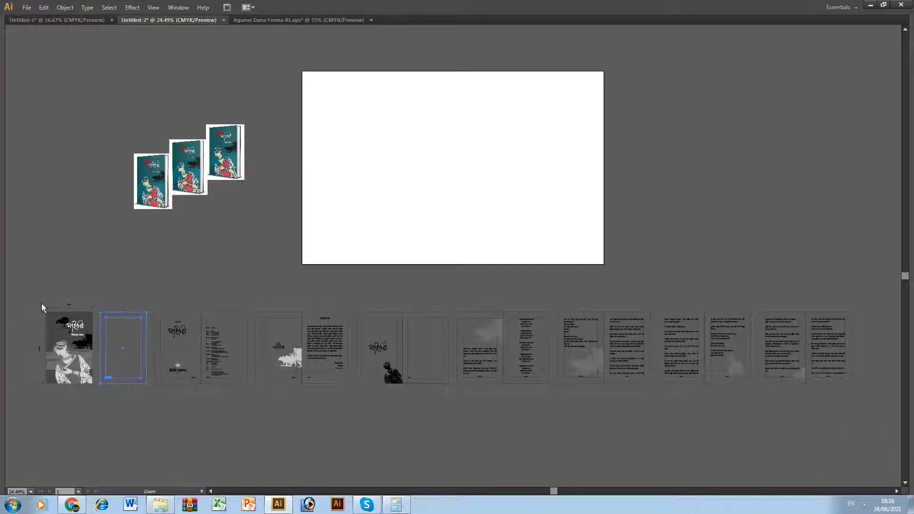
pyautogui.moveTo(40, 304); pyautogui.dragTo(215, 393)
pyautogui.click(172, 327)
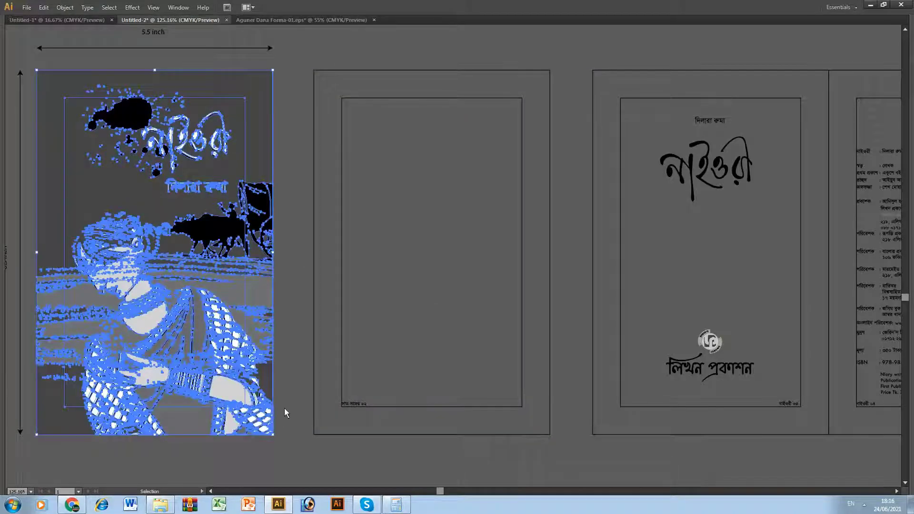
pyautogui.press('Tab')
pyautogui.press('Tab')
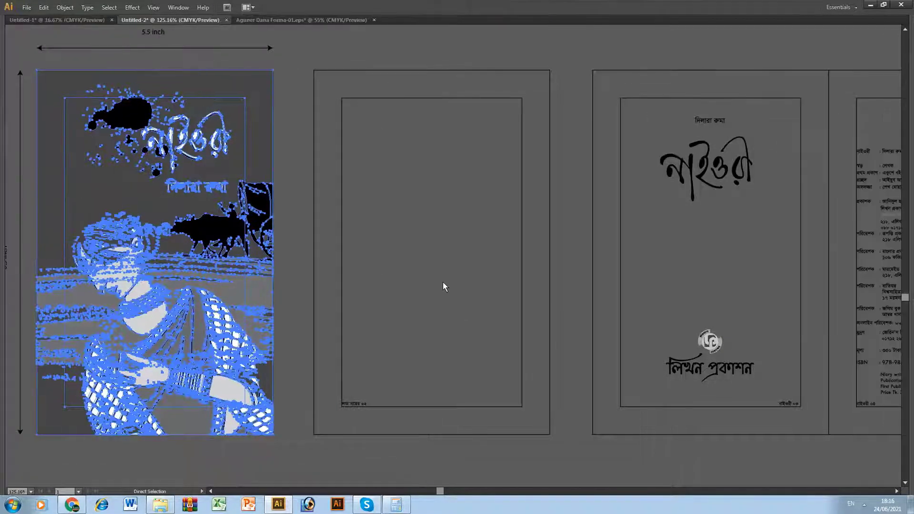
# Step: Review the row of pages from the cover to the last spread, highlighting individual spreads
pyautogui.hotkey('ctrl', '-')
pyautogui.hotkey('ctrl', '-')
pyautogui.hotkey('ctrl', '-')
pyautogui.hotkey('ctrl', '-')
pyautogui.hotkey('ctrl', '-')
pyautogui.moveTo(443, 285); pyautogui.dragTo(339, 333)
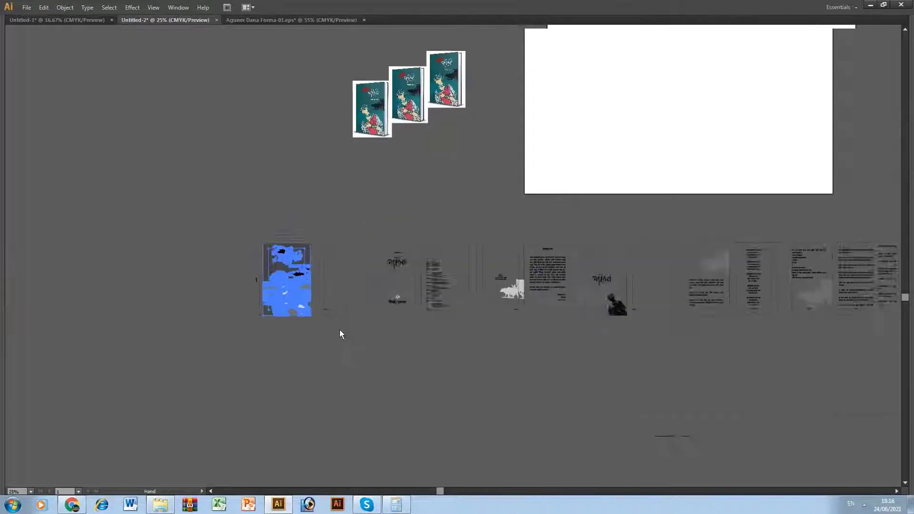
pyautogui.moveTo(555, 398); pyautogui.dragTo(452, 397)
pyautogui.moveTo(474, 369); pyautogui.dragTo(409, 373)
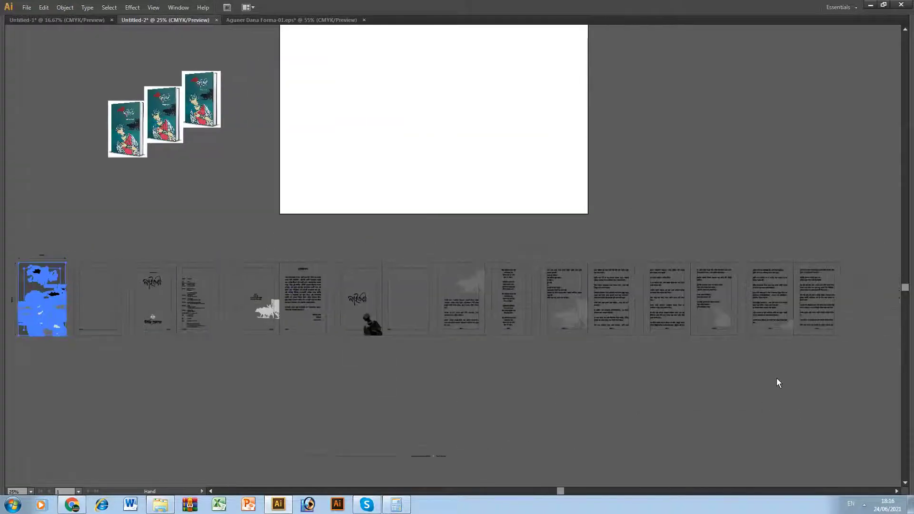
pyautogui.moveTo(786, 393); pyautogui.dragTo(801, 393)
pyautogui.click(763, 276)
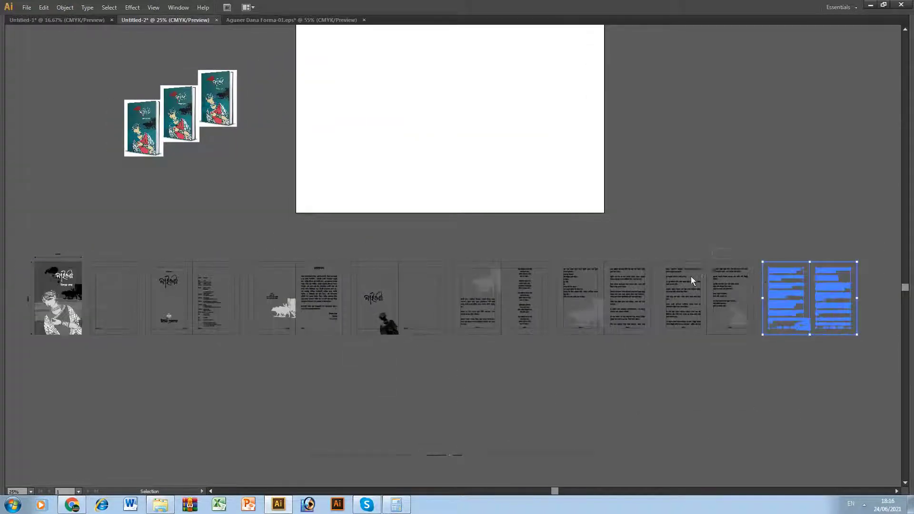
pyautogui.moveTo(691, 280); pyautogui.dragTo(541, 265)
pyautogui.click(482, 272)
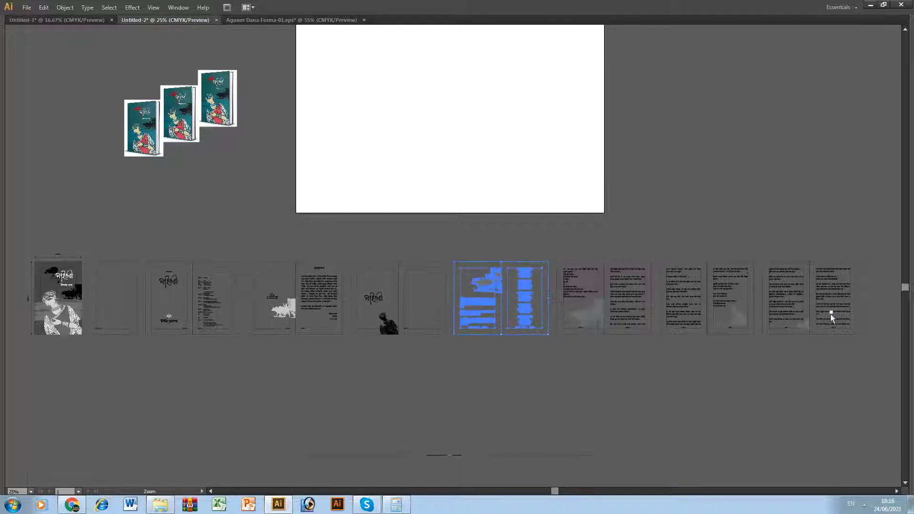
# Step: Examine the page number at the foot of the last page and look over the complete row of pages
pyautogui.moveTo(833, 307); pyautogui.dragTo(828, 333)
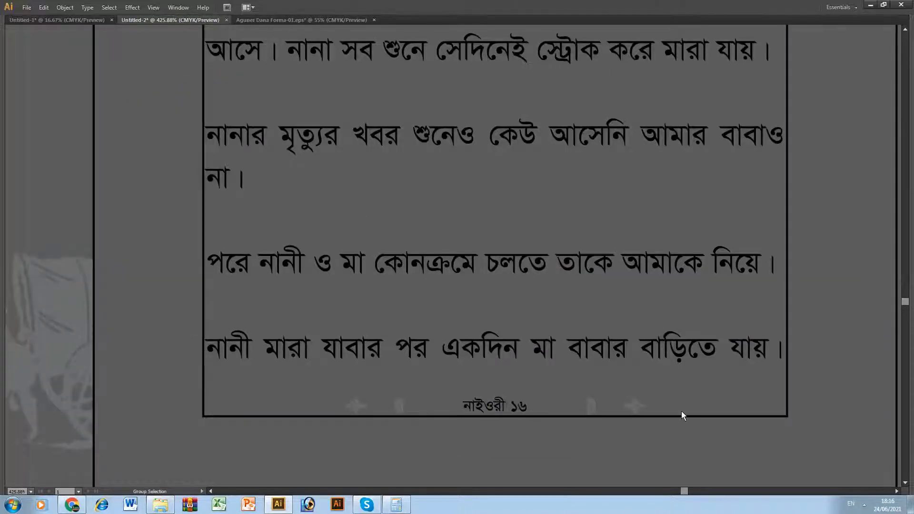
pyautogui.hotkey('ctrl', '0')
pyautogui.hotkey('ctrl', '-')
pyautogui.hotkey('ctrl', '-')
pyautogui.hotkey('ctrl', '-')
pyautogui.hotkey('ctrl', '-')
pyautogui.moveTo(491, 418); pyautogui.dragTo(463, 377)
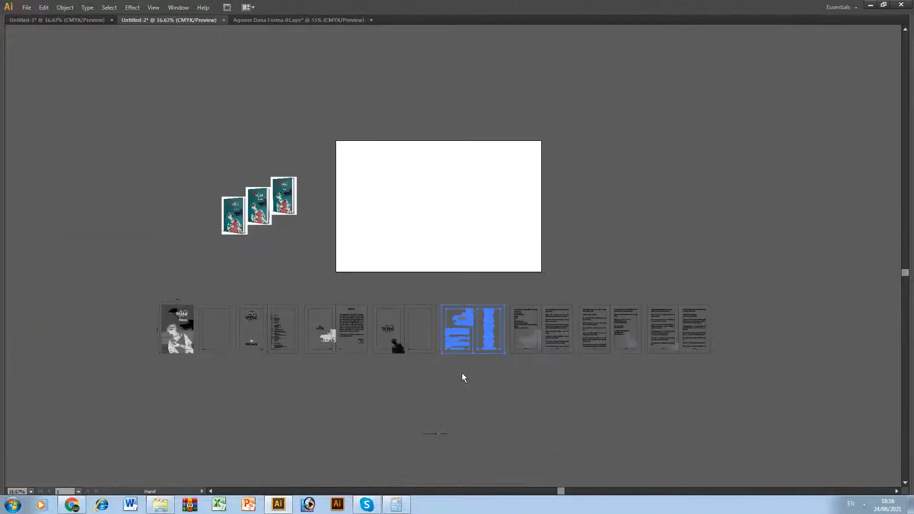
pyautogui.moveTo(129, 282); pyautogui.dragTo(749, 375)
pyautogui.moveTo(524, 353); pyautogui.dragTo(510, 407)
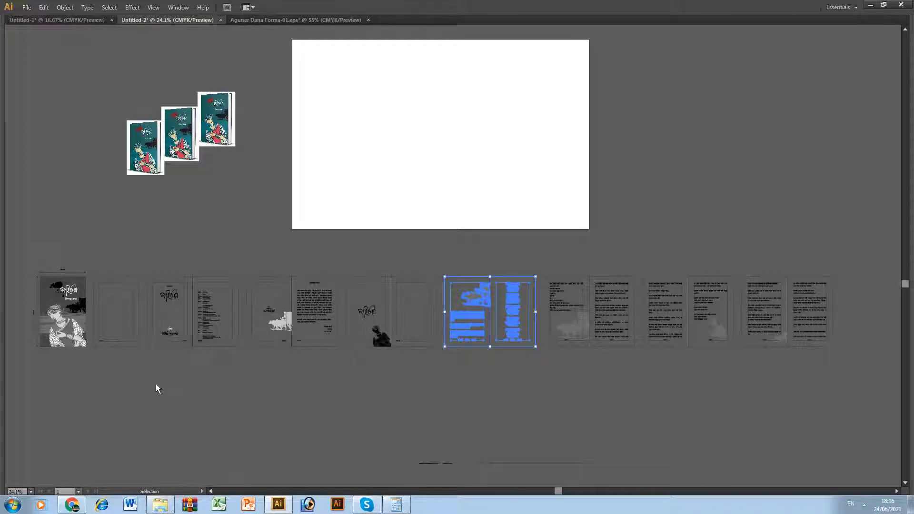
pyautogui.scroll(2, 369, 338)
pyautogui.click(436, 266)
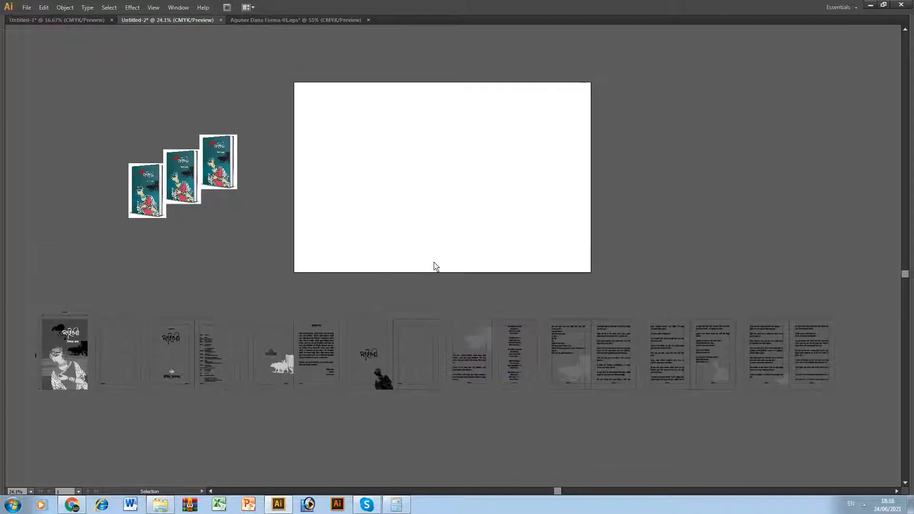
pyautogui.press('space')
pyautogui.moveTo(192, 407); pyautogui.dragTo(203, 427)
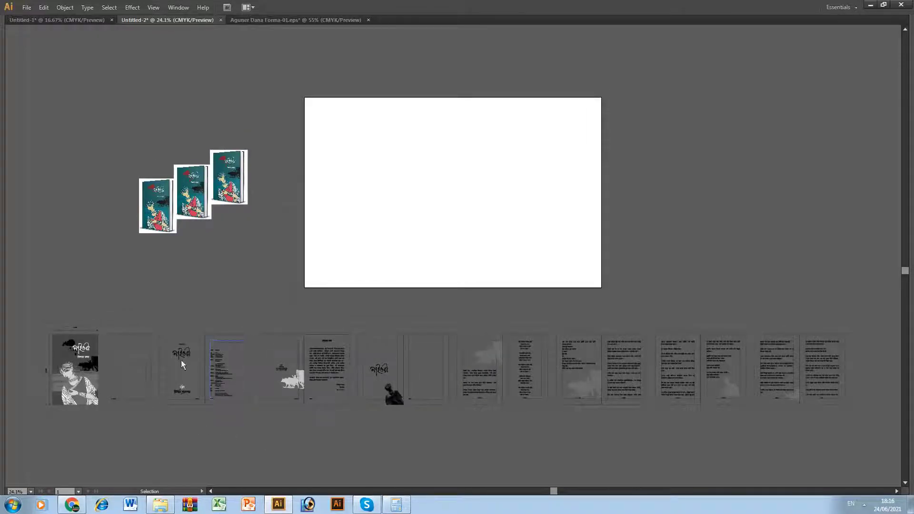
pyautogui.scroll(-1, 161, 325)
# Step: Try placing the cover page in the artboard's lower-left corner, rotated 90 degrees to landscape
pyautogui.moveTo(77, 376); pyautogui.dragTo(336, 246)
pyautogui.hotkey('ctrl', 'space')
pyautogui.moveTo(285, 182); pyautogui.dragTo(383, 284)
pyautogui.press('r')
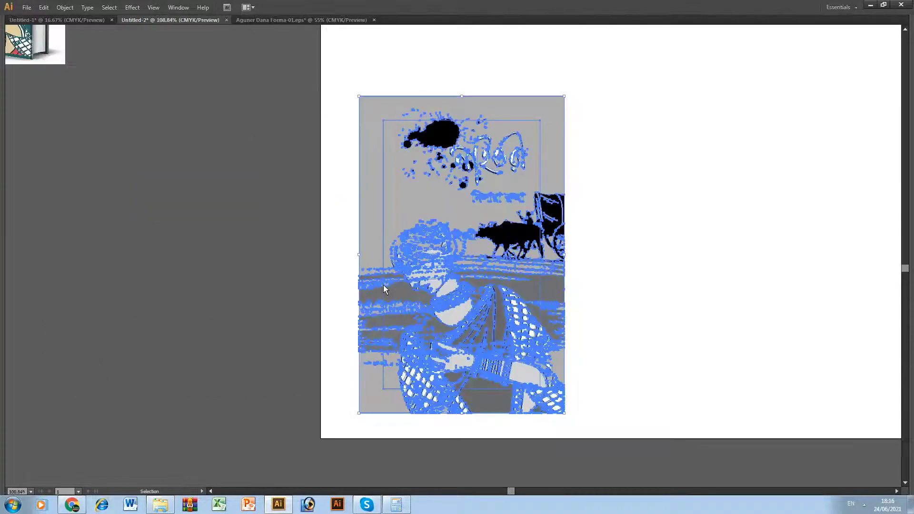
pyautogui.moveTo(344, 71); pyautogui.dragTo(567, 153)
pyautogui.press('space')
pyautogui.moveTo(476, 267); pyautogui.dragTo(437, 200)
pyautogui.press('v')
pyautogui.moveTo(395, 250); pyautogui.dragTo(445, 309)
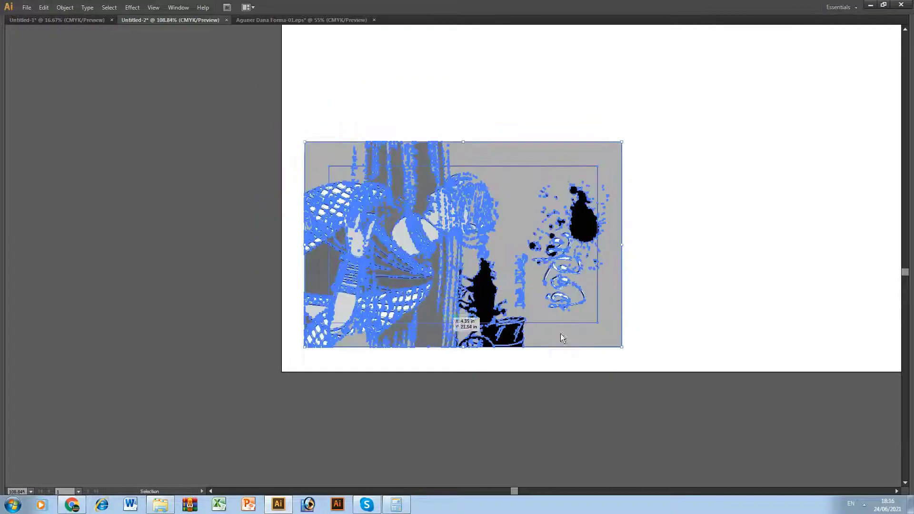
pyautogui.press('a')
pyautogui.hotkey('ctrl', '-')
pyautogui.hotkey('ctrl', '-')
pyautogui.hotkey('ctrl', '-')
pyautogui.hotkey('ctrl', '-')
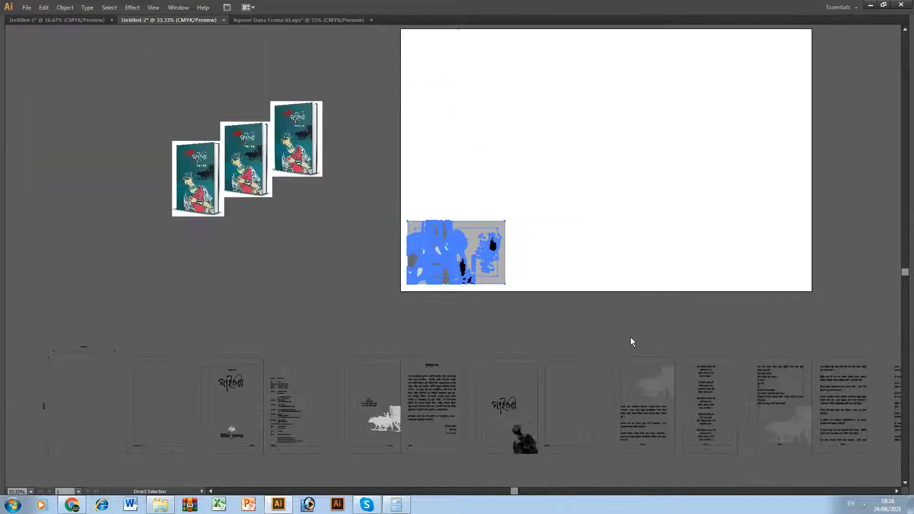
# Step: Undo the cover page's rotation and its placement on the artboard
pyautogui.hotkey('ctrl', 'z')
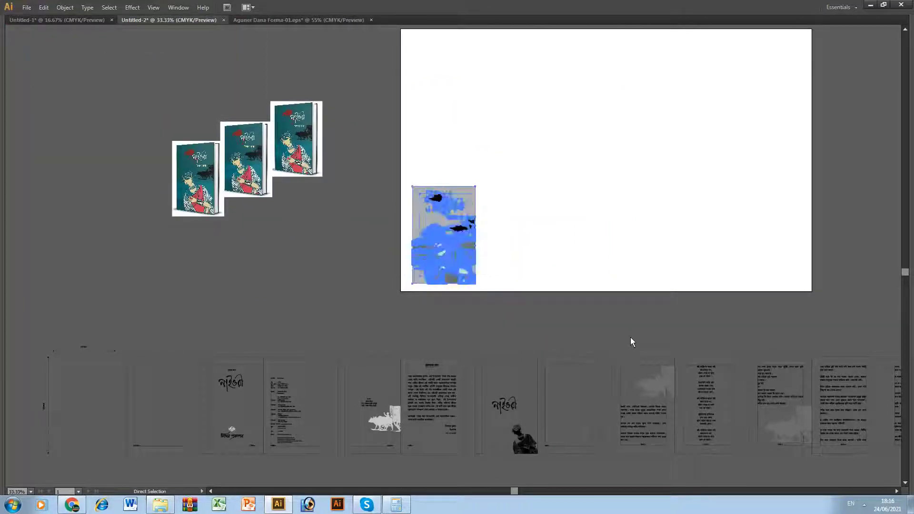
pyautogui.hotkey('ctrl', 'z')
pyautogui.press('v')
pyautogui.press('Tab')
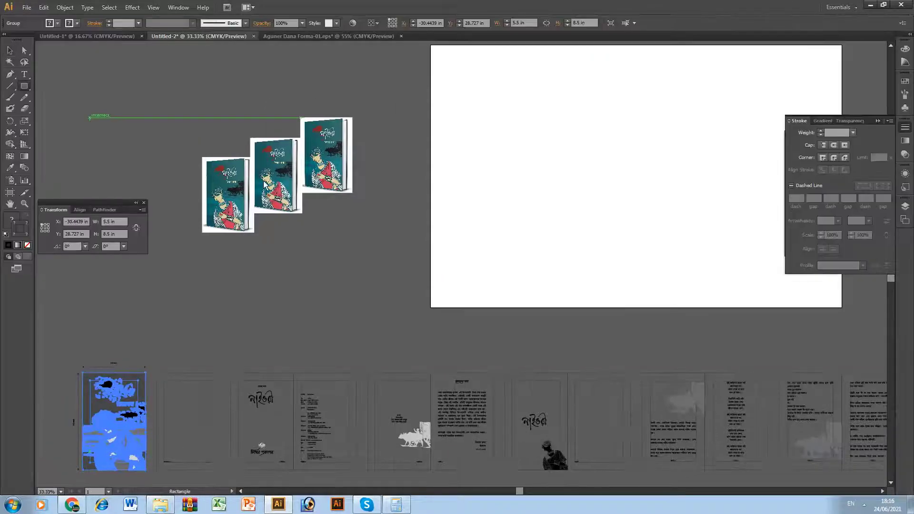
# Step: Create a rectangle 5.5 in wide and 8.5 in high on the artboard
pyautogui.press('Tab')
pyautogui.hotkey('ctrl', '0')
pyautogui.press('m')
pyautogui.click(515, 235)
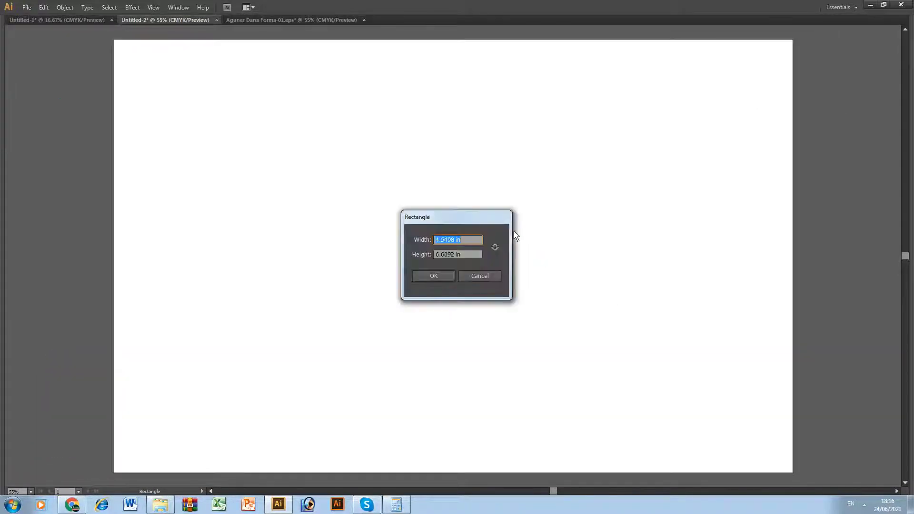
pyautogui.write('5.5')
pyautogui.press('Tab')
pyautogui.write('8.5')
pyautogui.press('Return')
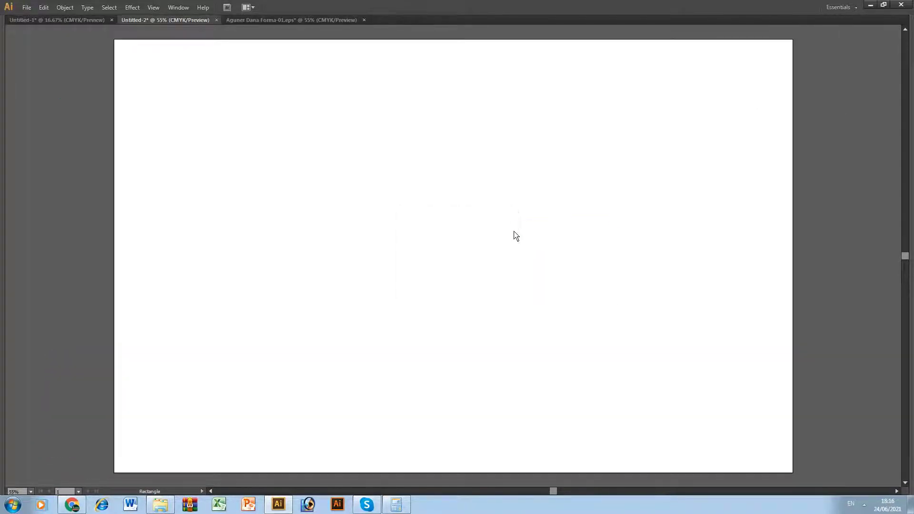
# Step: Cut the rectangle and paste it back at the centre of the artboard
pyautogui.press('v')
pyautogui.press('a')
pyautogui.hotkey('ctrl', 'x')
pyautogui.hotkey('ctrl', 'v')
pyautogui.hotkey('ctrl', '0')
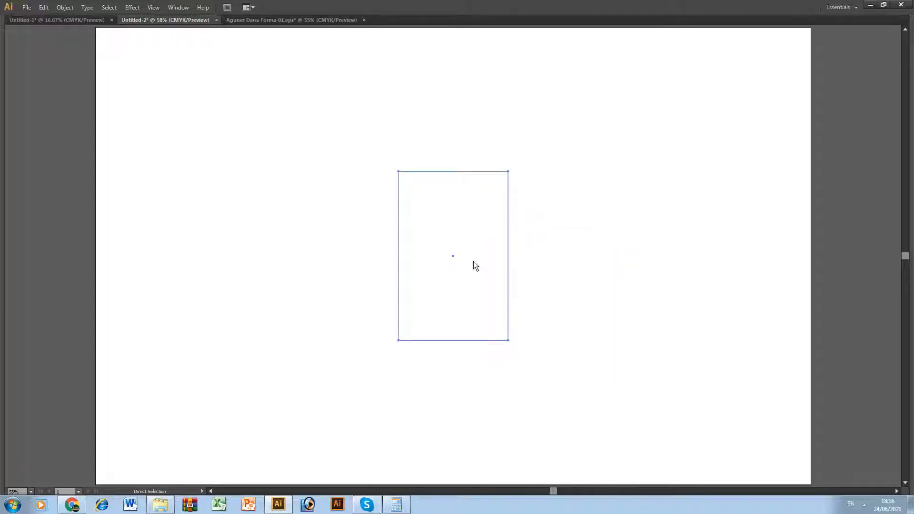
# Step: Rotate the rectangle 90 degrees to landscape and move it near the artboard's lower-left corner
pyautogui.press('v')
pyautogui.moveTo(372, 145); pyautogui.dragTo(593, 175)
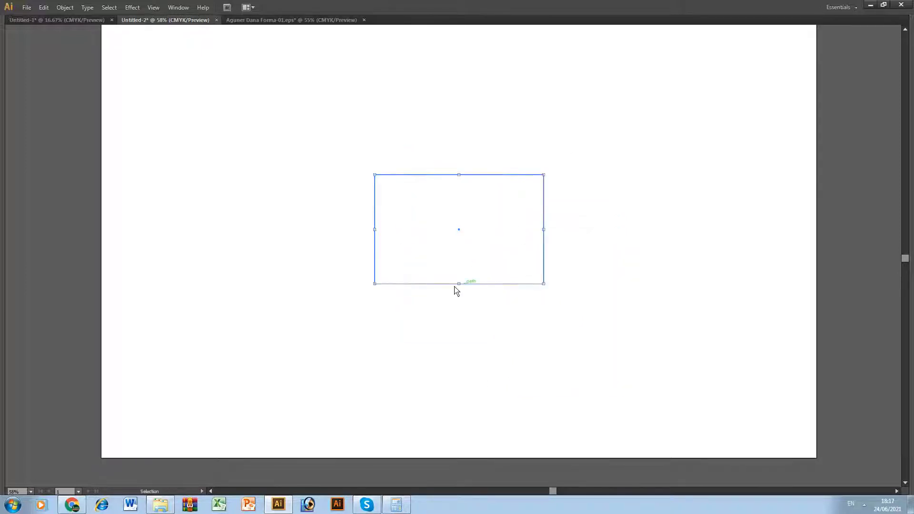
pyautogui.moveTo(443, 288); pyautogui.dragTo(182, 448)
# Step: Copy the landscape rectangle 8.5 in horizontally and 0 in vertically so the copy adjoins its right edge
pyautogui.press('Tab')
pyautogui.press('Return')
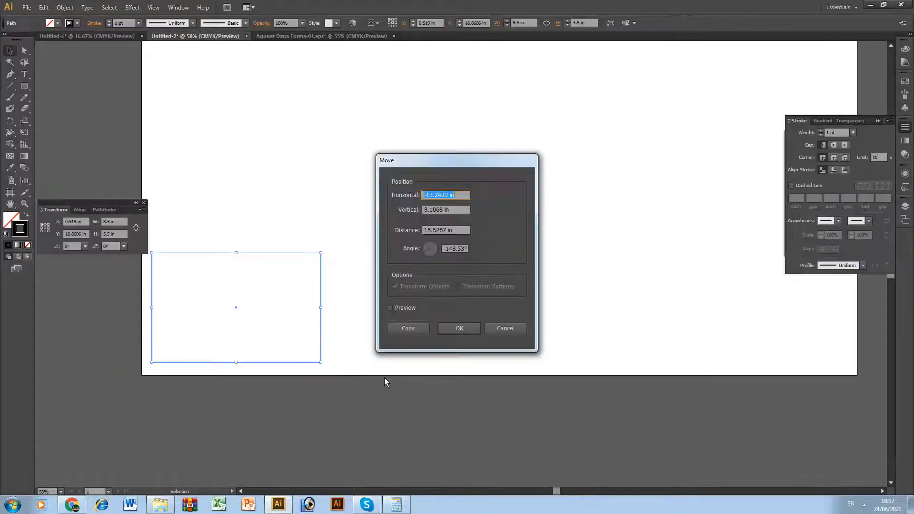
pyautogui.write('8.5')
pyautogui.press('Tab')
pyautogui.write('0')
pyautogui.press('Tab')
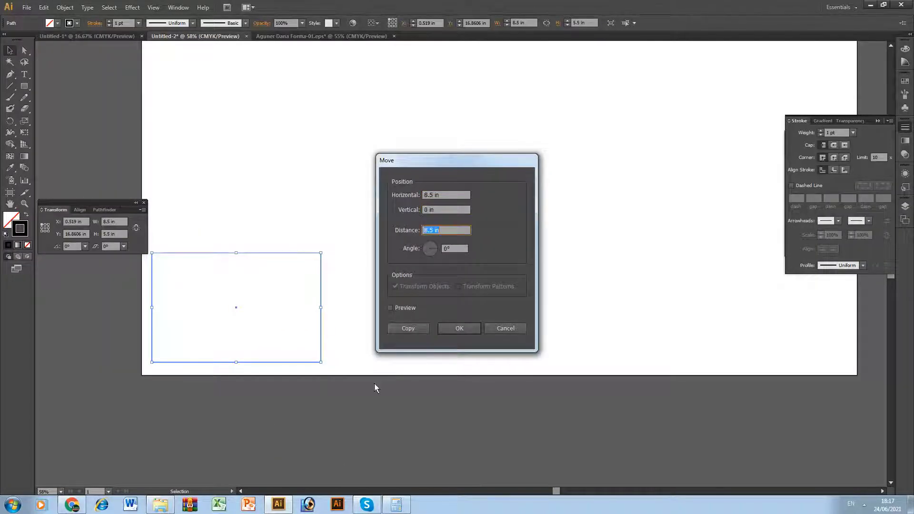
pyautogui.click(419, 329)
# Step: Move the second rectangle a further 0.25 in to the right to leave a gap between the two
pyautogui.press('Return')
pyautogui.write('.2')
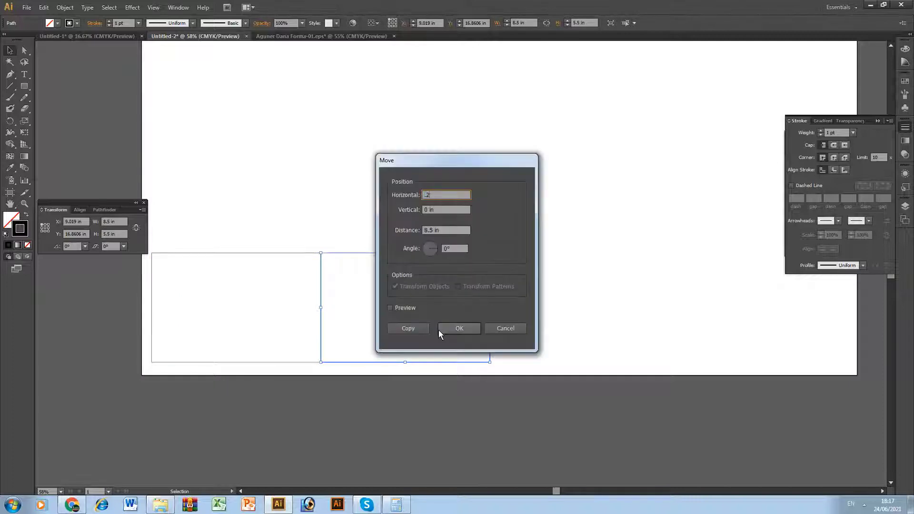
pyautogui.write('5')
pyautogui.click(439, 330)
# Step: Copy the second rectangle 8.5 in to the right to make a third one in the row
pyautogui.press('Return')
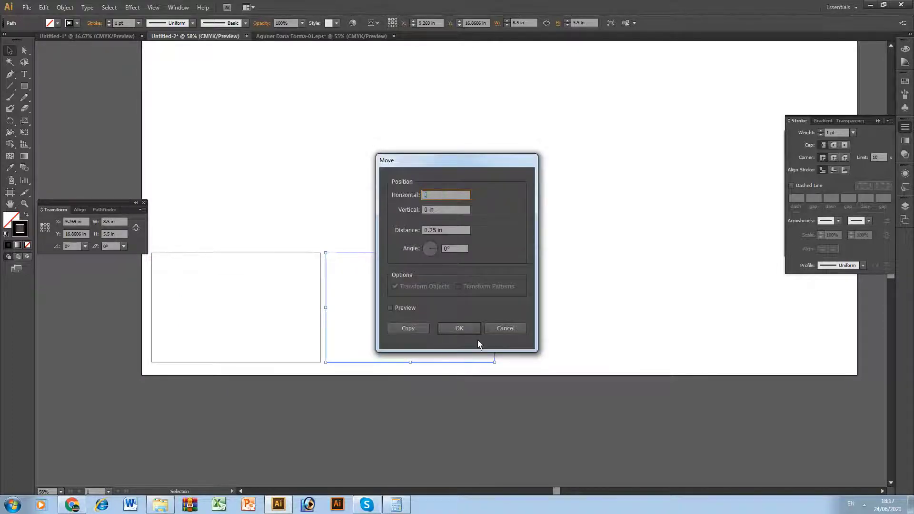
pyautogui.press('Return')
pyautogui.hotkey('ctrl', 'z')
pyautogui.press('Return')
pyautogui.click(400, 327)
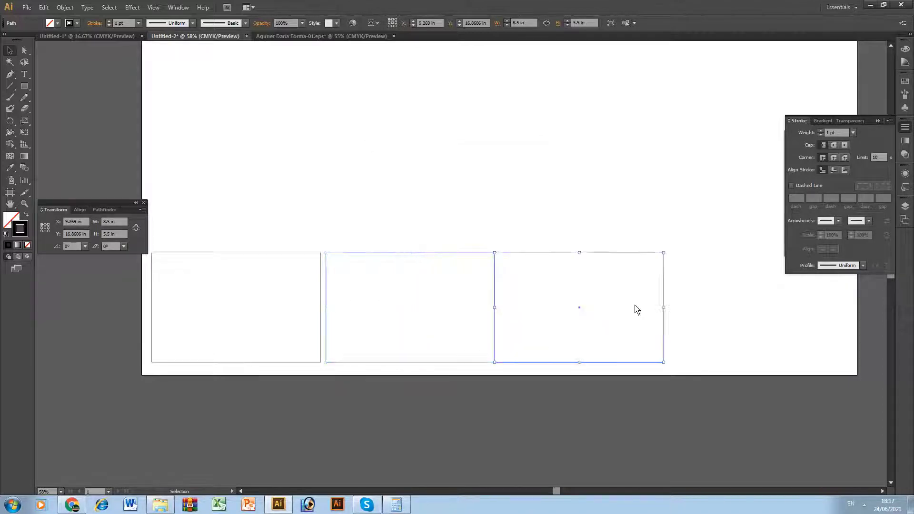
# Step: Shift the third rectangle 0.3 in to the right to separate it from the second
pyautogui.press('Return')
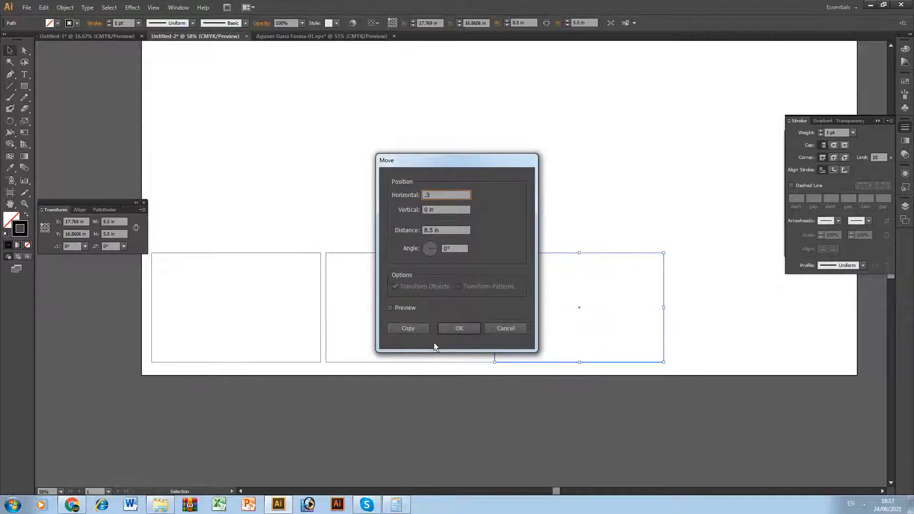
pyautogui.press('Tab')
pyautogui.click(446, 330)
pyautogui.press('Tab')
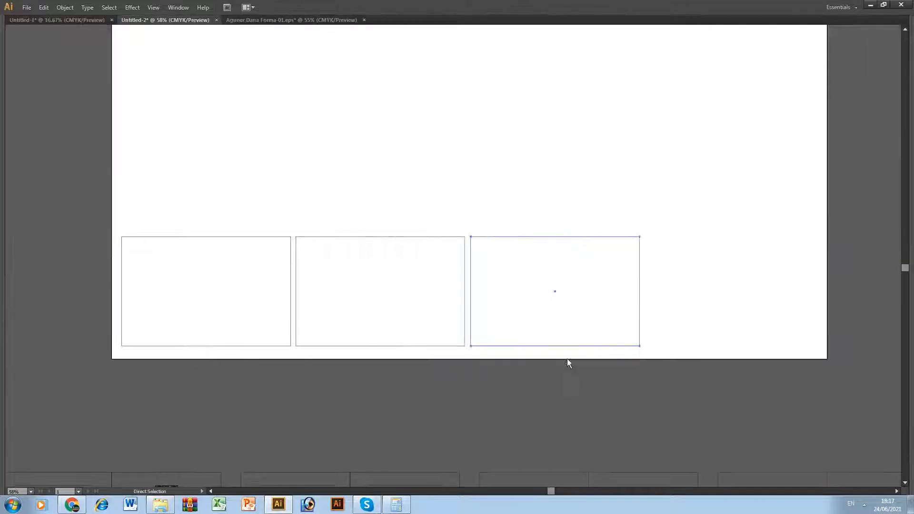
# Step: Copy the third rectangle 8.5 in to the right to make the fourth in the row
pyautogui.moveTo(602, 369); pyautogui.dragTo(460, 350)
pyautogui.press('Return')
pyautogui.write('8.')
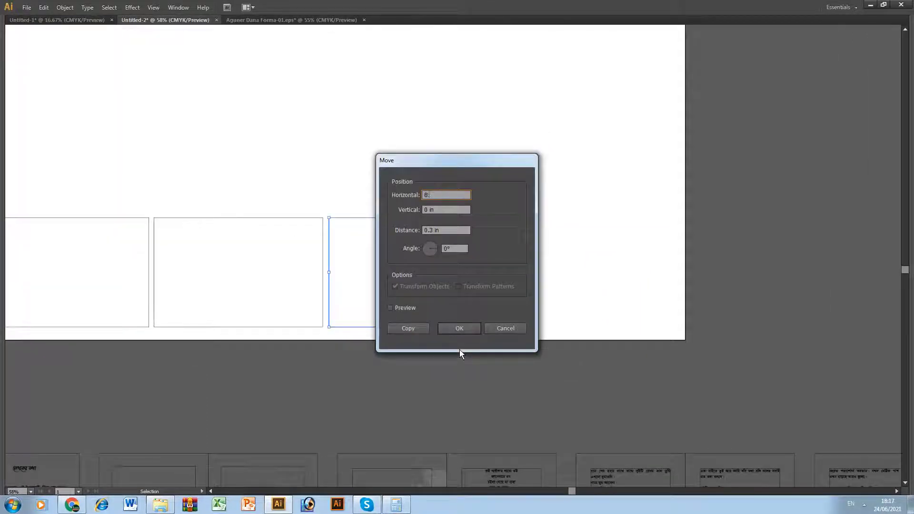
pyautogui.write('5')
pyautogui.press('Tab')
pyautogui.press('Tab')
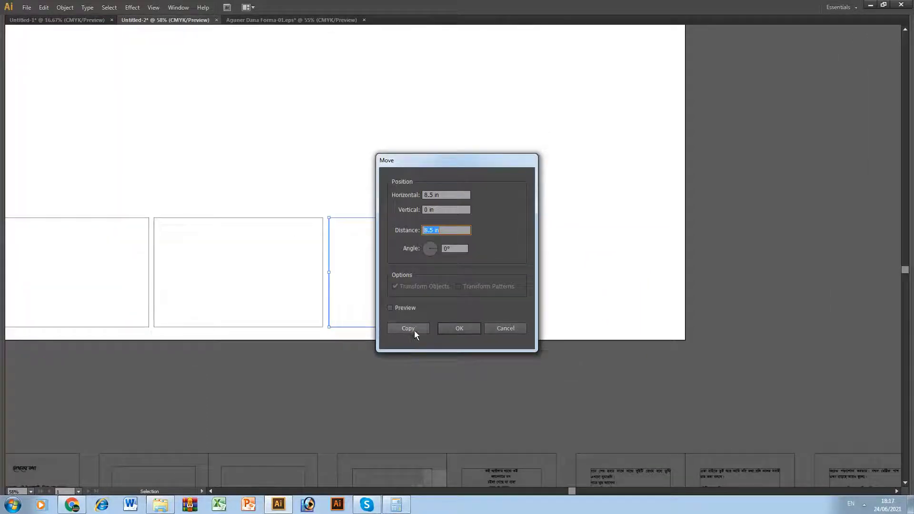
pyautogui.click(408, 328)
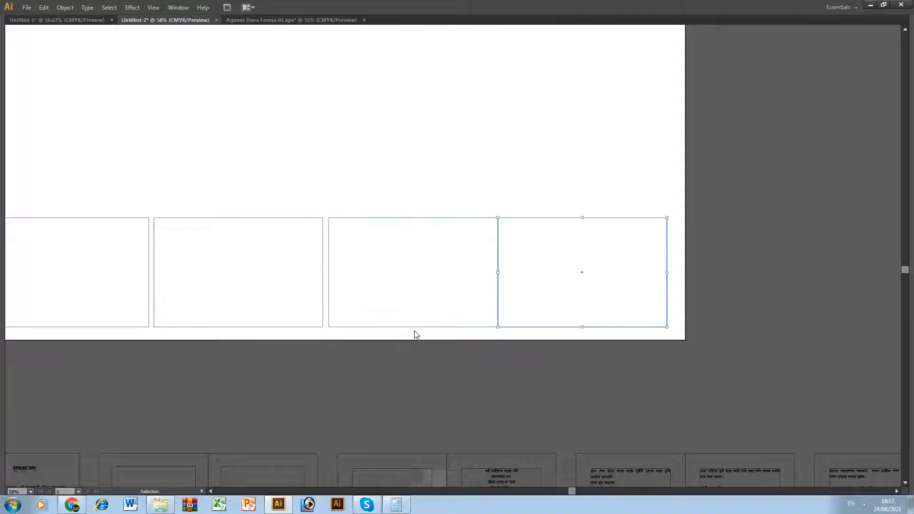
# Step: Shift the fourth rectangle 0.25 in to the right to leave a gap before it
pyautogui.press('Return')
pyautogui.write('.25')
pyautogui.press('Return')
pyautogui.press('Tab')
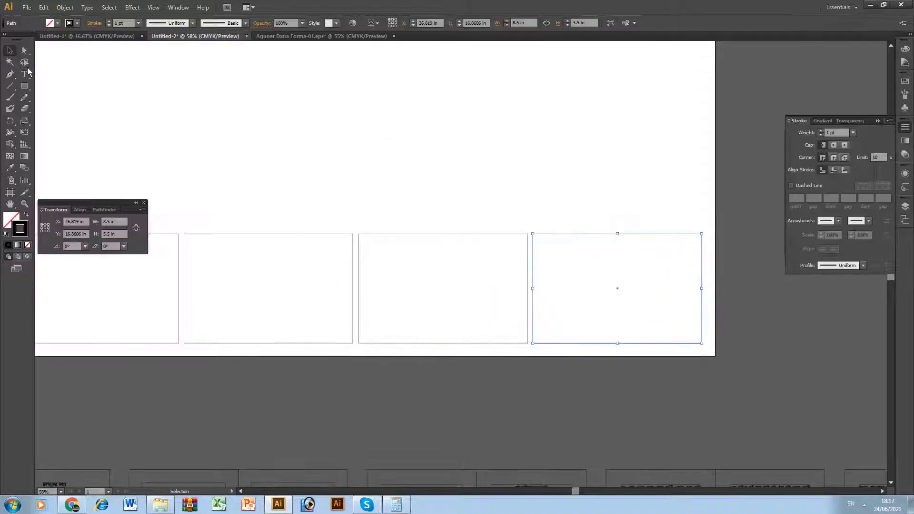
# Step: Select the row of four rectangles, cut it and paste it back at the centre of the artboard
pyautogui.click(8, 53)
pyautogui.press('Tab')
pyautogui.moveTo(509, 308); pyautogui.dragTo(130, 260)
pyautogui.hotkey('ctrl', 'x')
pyautogui.hotkey('ctrl', '0')
pyautogui.hotkey('ctrl', 'v')
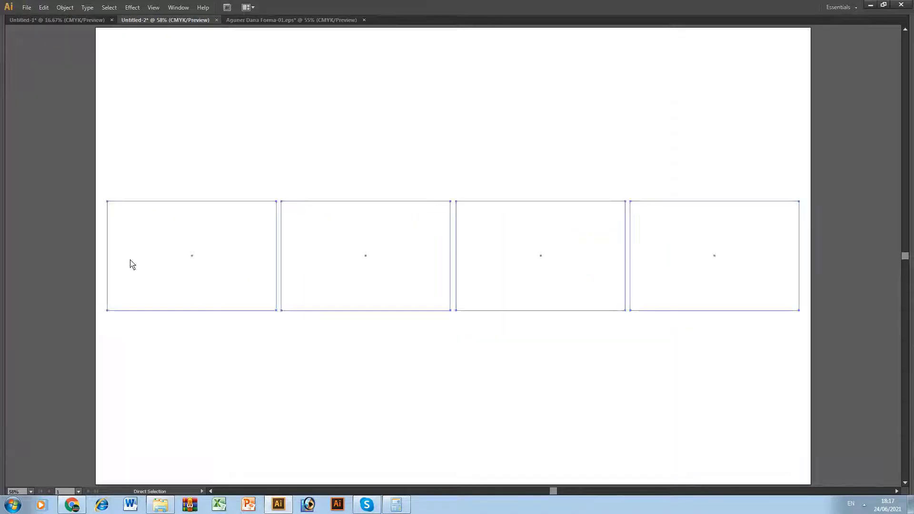
# Step: Move the row of four rectangles straight down about 7.57 in, close to the artboard's lower edge
pyautogui.hotkey('ctrl', '-')
pyautogui.moveTo(519, 242); pyautogui.dragTo(500, 180)
pyautogui.press('v')
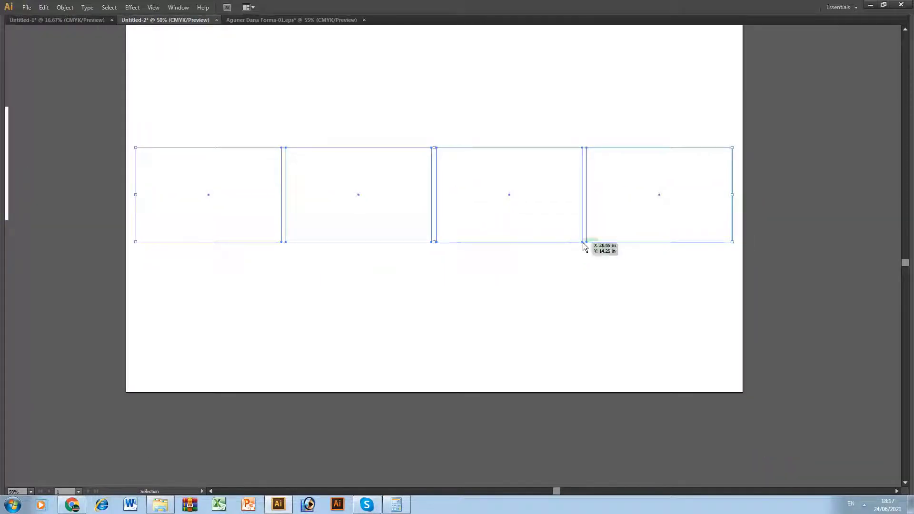
pyautogui.moveTo(584, 246); pyautogui.dragTo(573, 376)
# Step: Copy the row of four rectangles 5.5 in upwards so a second row sits directly on top of it
pyautogui.press('Return')
pyautogui.press('Tab')
pyautogui.write('-')
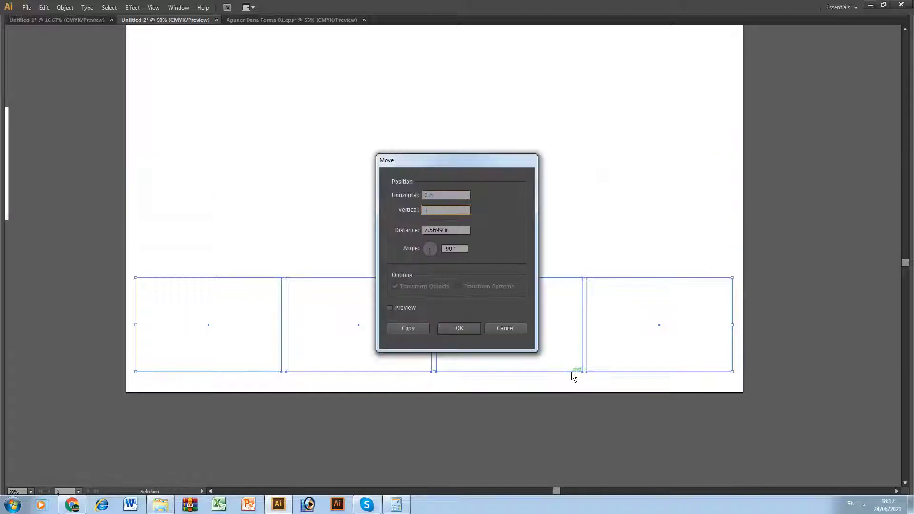
pyautogui.press('Tab')
pyautogui.press('Tab')
pyautogui.click(419, 330)
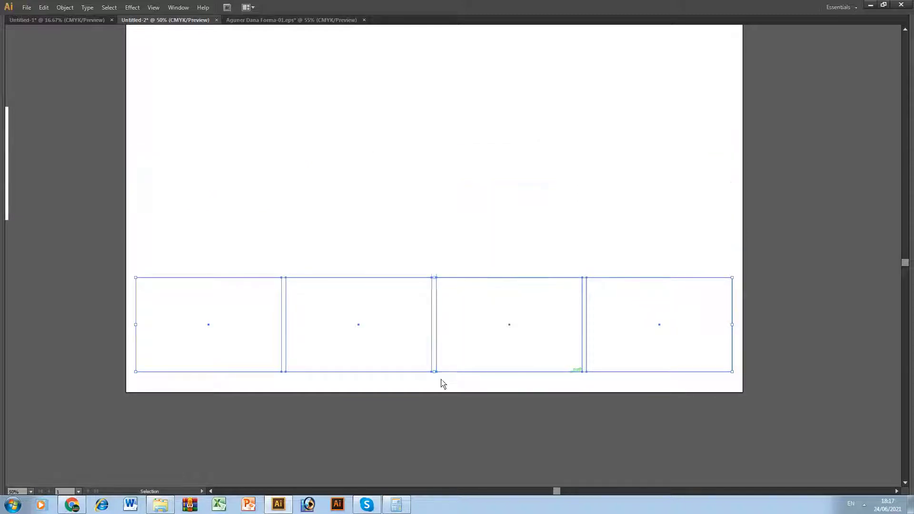
# Step: Select both rows of rectangles and copy them 11 in upwards to form four rows
pyautogui.moveTo(244, 256); pyautogui.dragTo(630, 356)
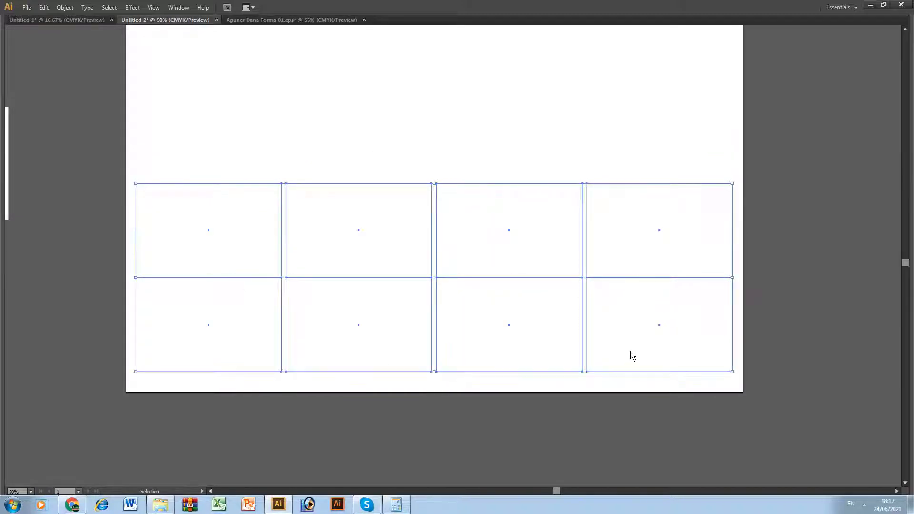
pyautogui.press('Tab')
pyautogui.press('Return')
pyautogui.press('Tab')
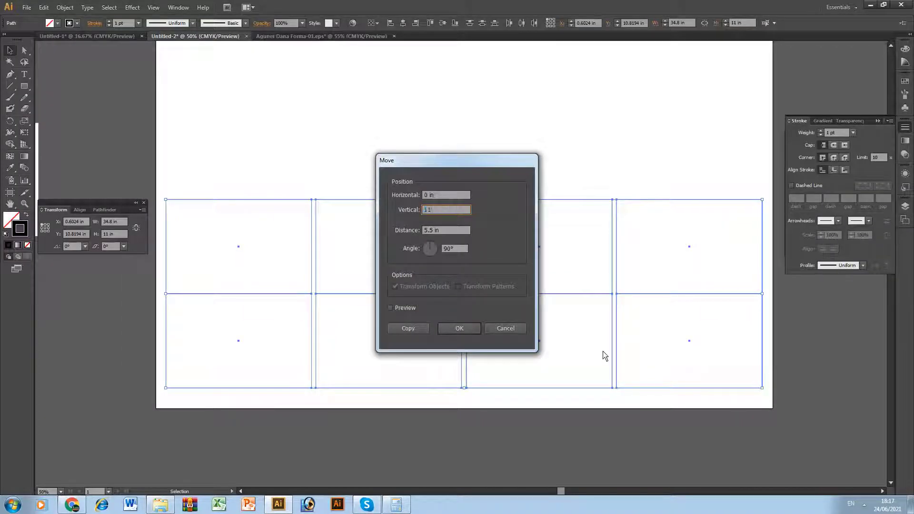
pyautogui.write('-11')
pyautogui.click(410, 330)
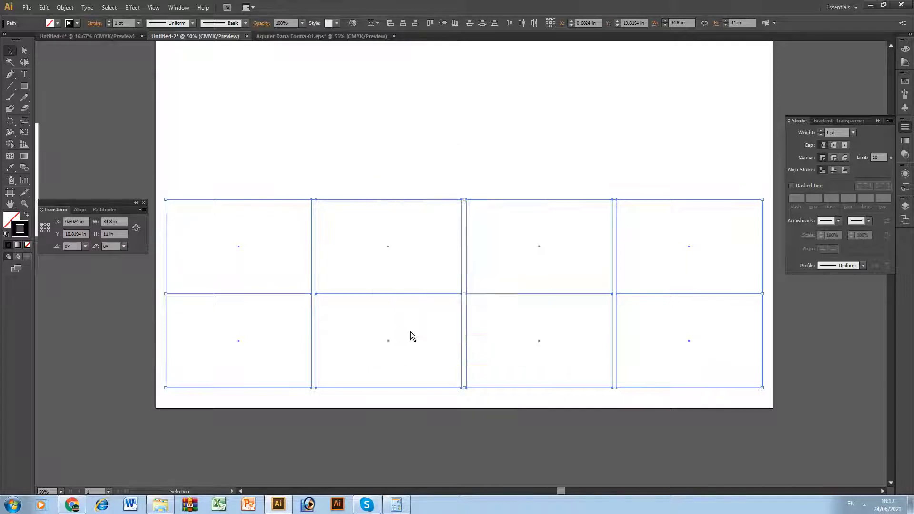
# Step: Move the upper two rows a further 0.3 in upwards to leave a gap above the lower two rows
pyautogui.scroll(4, 504, 394)
pyautogui.press('Return')
pyautogui.press('Tab')
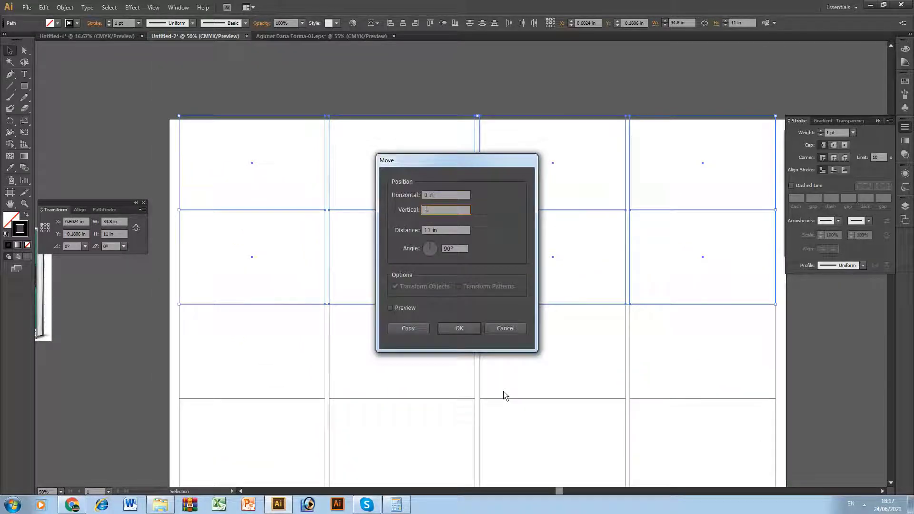
pyautogui.write('-.3')
pyautogui.press('Return')
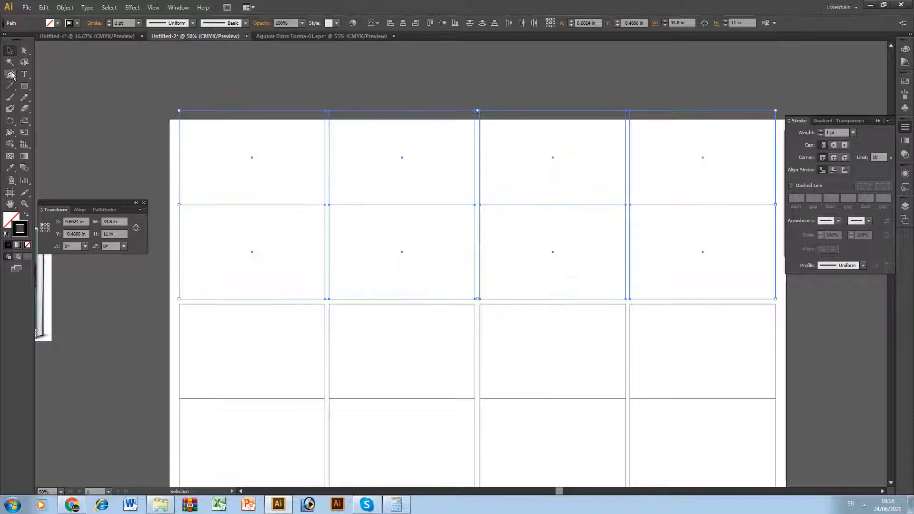
# Step: Select all the rectangles and centre the whole grid on the artboard
pyautogui.press('Tab')
pyautogui.hotkey('ctrl', 'a')
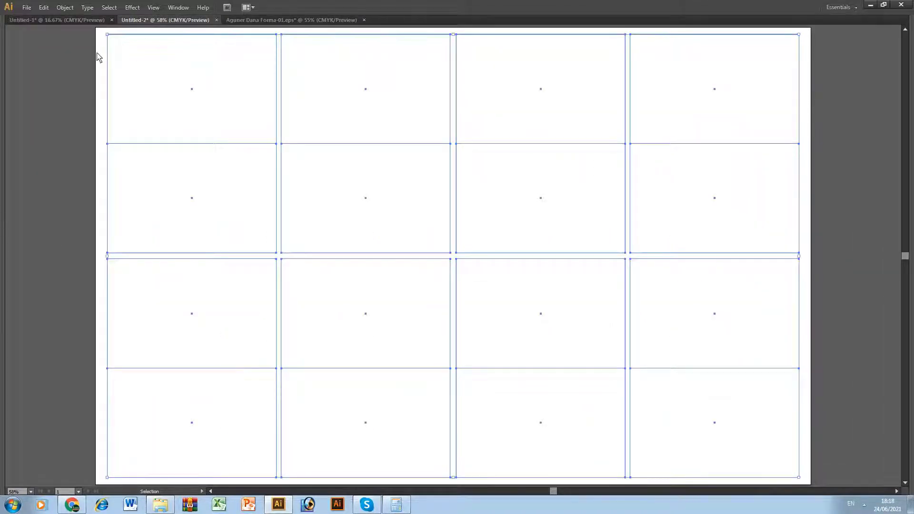
pyautogui.press('a')
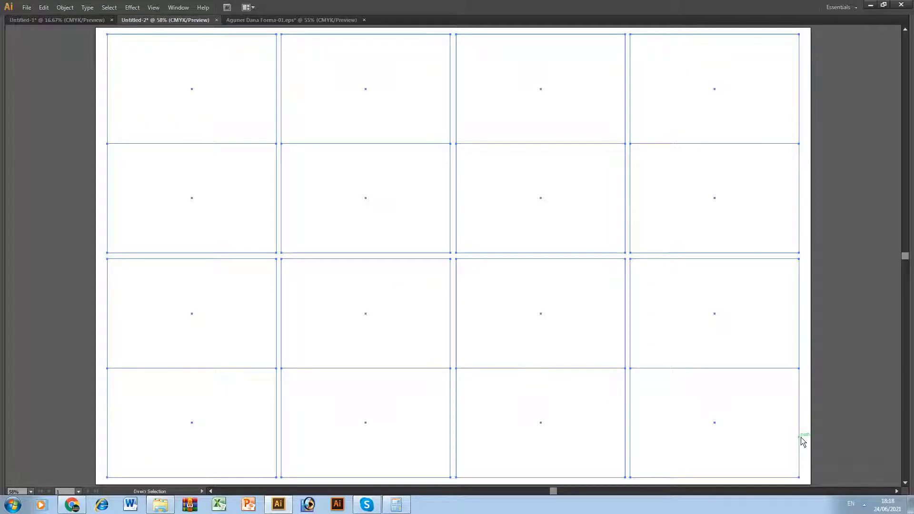
# Step: Check the artboard's width and height in its options against the grid of rectangles
pyautogui.hotkey('ctrl', 'alt', 'p')
pyautogui.press('Tab')
pyautogui.press('space')
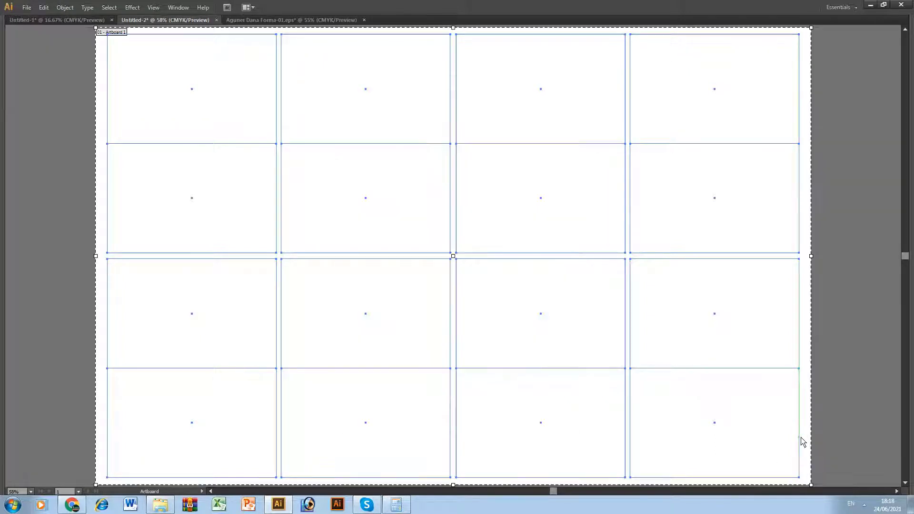
pyautogui.press('Return')
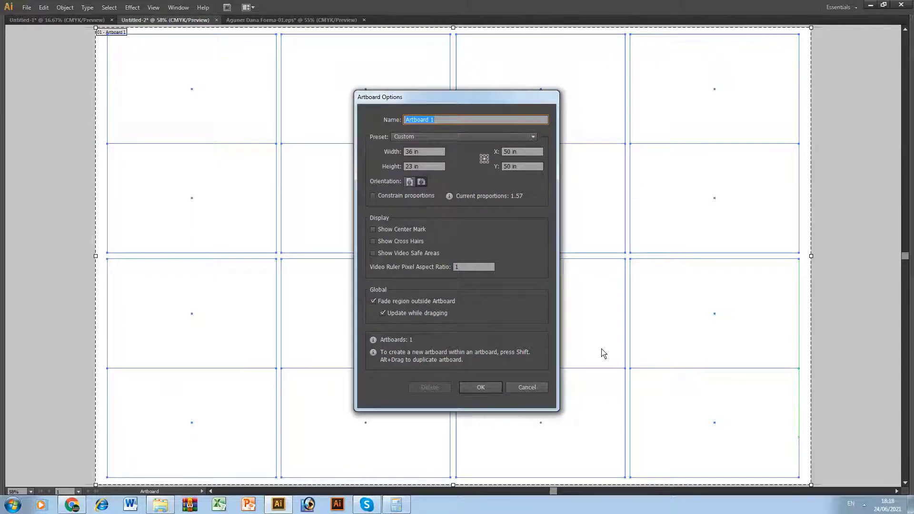
pyautogui.click(475, 389)
# Step: Examine the page grid on the artboard and the row of book pages laid out below it
pyautogui.hotkey('ctrl', '0')
pyautogui.hotkey('ctrl', '1')
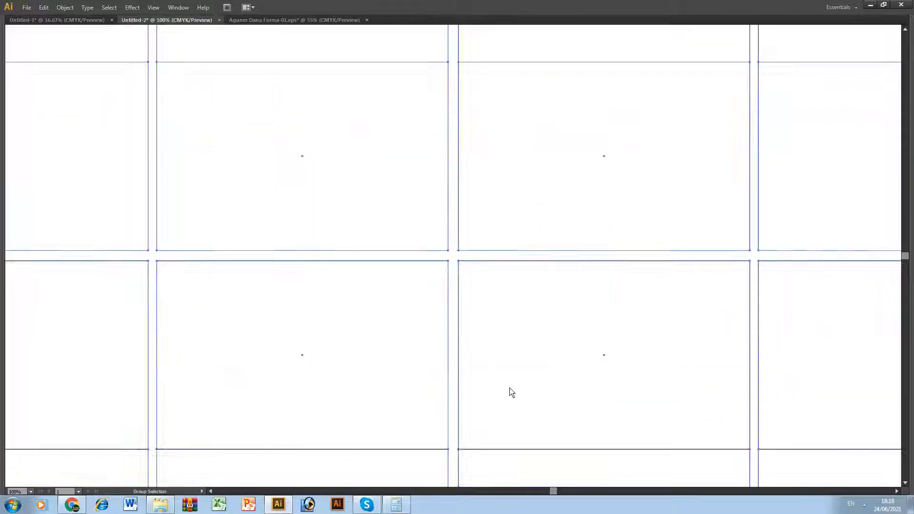
pyautogui.hotkey('ctrl', '0')
pyautogui.hotkey('ctrl', '-')
pyautogui.press('v')
pyautogui.click(500, 378)
pyautogui.moveTo(481, 341); pyautogui.dragTo(344, 320)
pyautogui.click(379, 331)
pyautogui.hotkey('ctrl', '0')
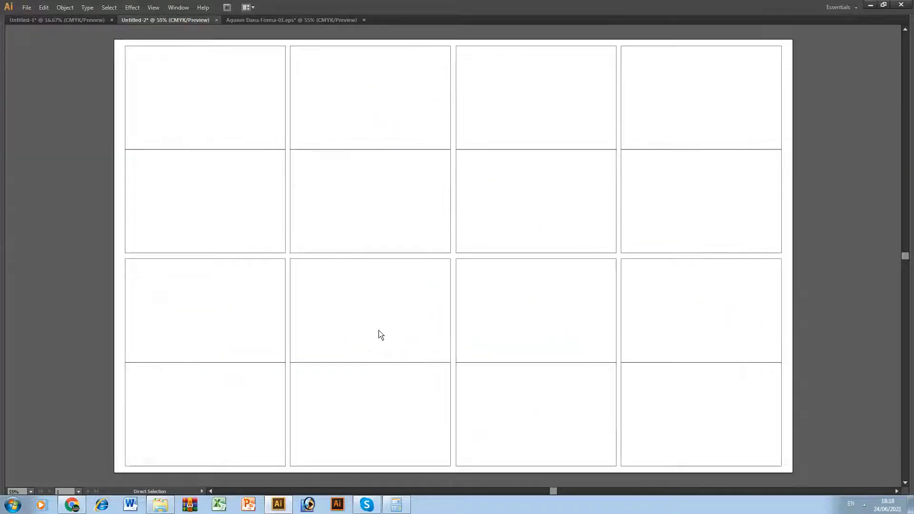
pyautogui.hotkey('ctrl', '-')
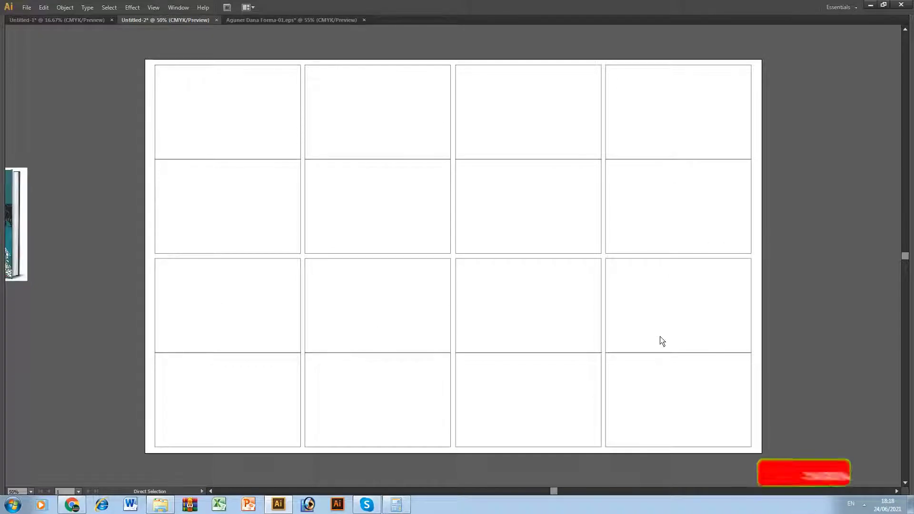
pyautogui.hotkey('ctrl', '1')
pyautogui.hotkey('ctrl', '-')
pyautogui.hotkey('ctrl', '-')
pyautogui.hotkey('ctrl', '-')
pyautogui.press('space')
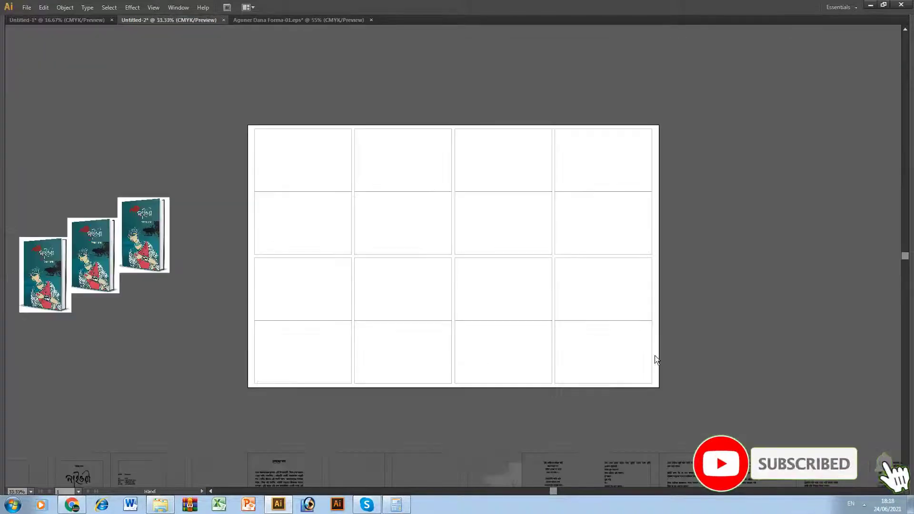
pyautogui.moveTo(450, 397)
pyautogui.mouseDown()
pyautogui.moveTo(502, 358)
pyautogui.moveTo(496, 311)
pyautogui.mouseUp()
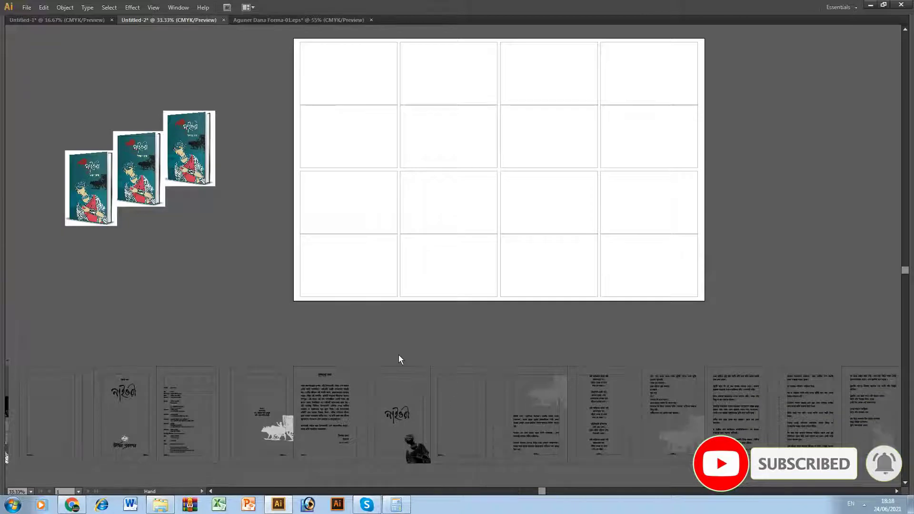
pyautogui.moveTo(398, 355); pyautogui.dragTo(462, 339)
pyautogui.moveTo(373, 326); pyautogui.dragTo(423, 333)
# Step: Recolour the outlines of all the grid rectangles red by raising magenta and yellow and removing black
pyautogui.moveTo(463, 86); pyautogui.dragTo(514, 327)
pyautogui.press('space')
pyautogui.press('Tab')
pyautogui.hotkey('ctrl', '0')
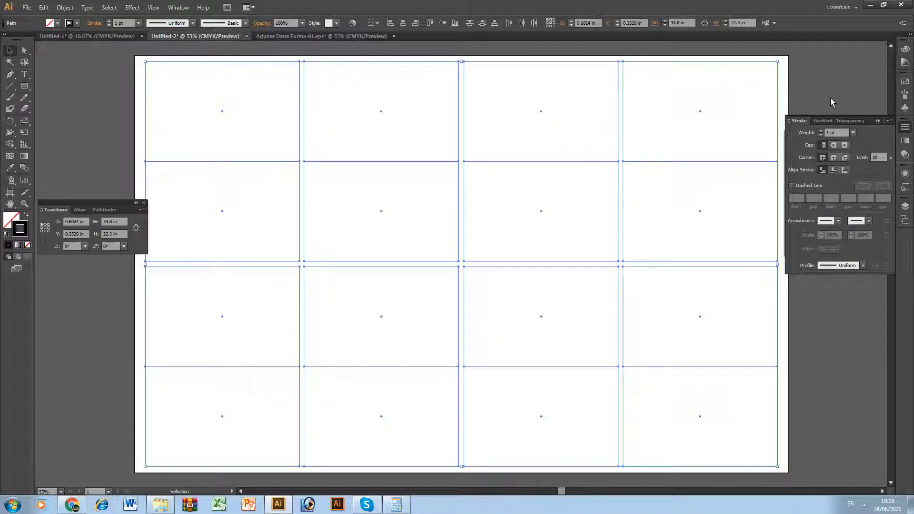
pyautogui.click(904, 50)
pyautogui.click(838, 92)
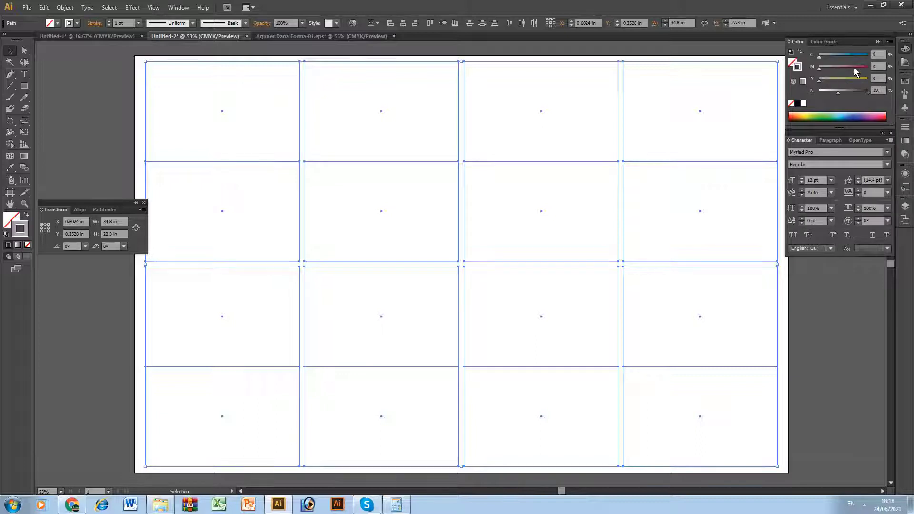
pyautogui.click(861, 69)
pyautogui.click(867, 81)
pyautogui.click(819, 92)
pyautogui.click(831, 306)
pyautogui.press('Tab')
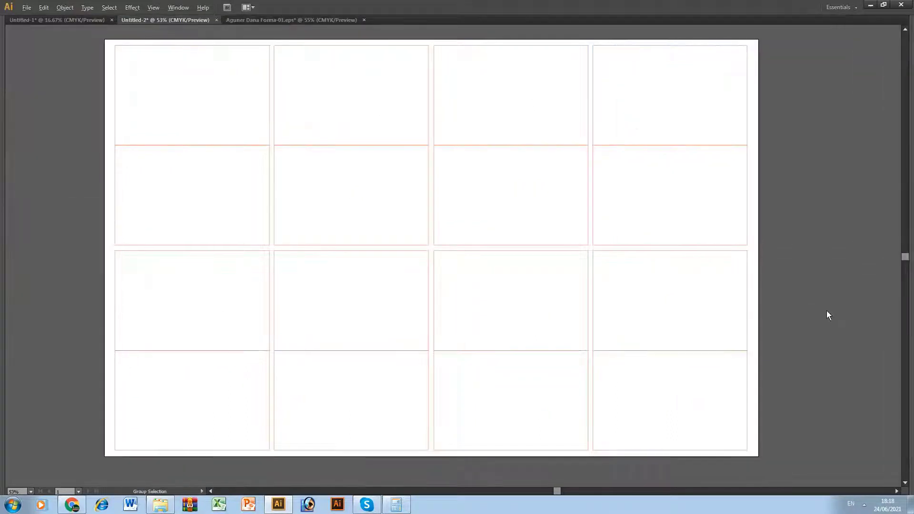
# Step: Move the black-and-white cover page out of the page row to beside the artboard's lower-left corner
pyautogui.hotkey('ctrl', '0')
pyautogui.hotkey('ctrl', '-')
pyautogui.hotkey('ctrl', '-')
pyautogui.moveTo(286, 367); pyautogui.dragTo(317, 309)
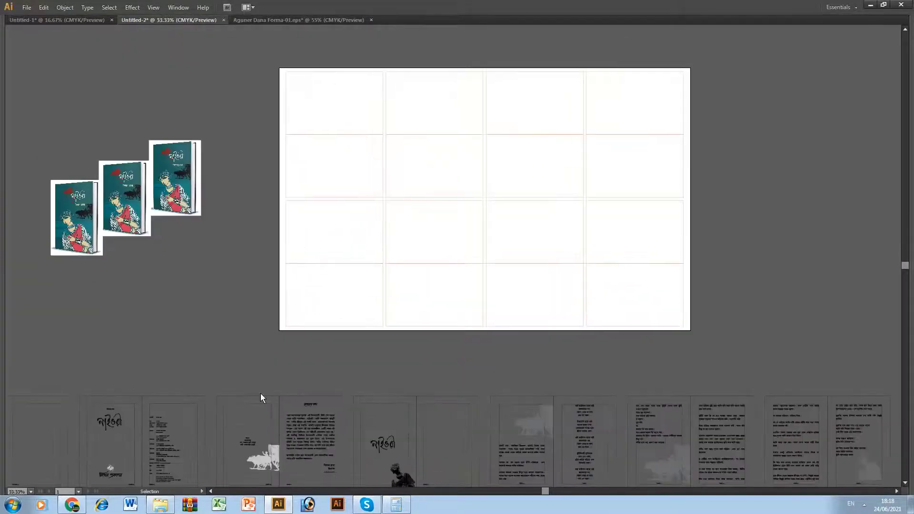
pyautogui.moveTo(256, 390); pyautogui.dragTo(294, 320)
pyautogui.hotkey('ctrl', '-')
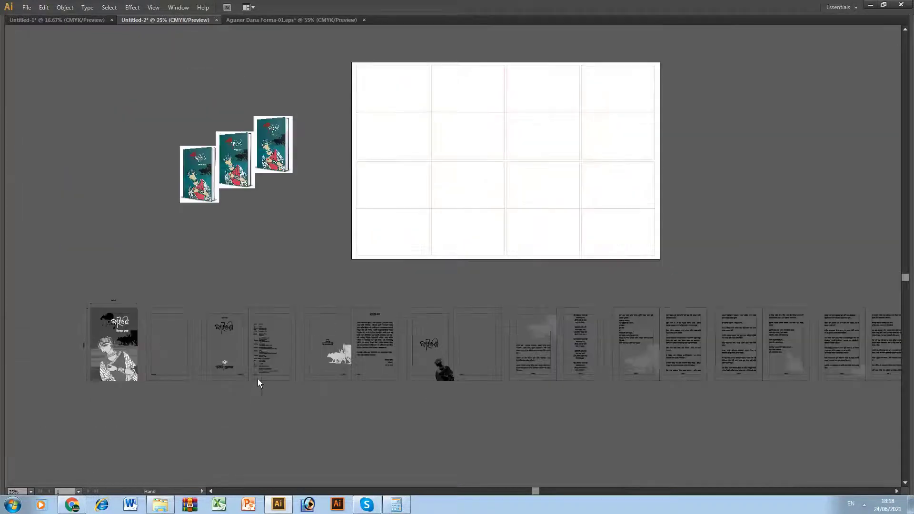
pyautogui.moveTo(112, 371); pyautogui.dragTo(315, 265)
pyautogui.moveTo(271, 192); pyautogui.dragTo(409, 268)
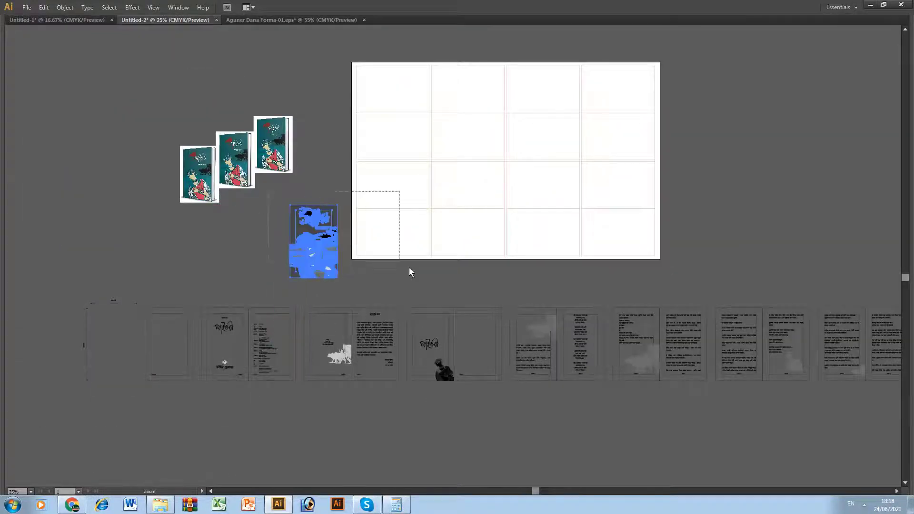
# Step: Rotate the black-and-white cover page a quarter turn clockwise beside the artboard
pyautogui.moveTo(430, 358); pyautogui.dragTo(267, 327)
pyautogui.hotkey('ctrl', '-')
pyautogui.hotkey('ctrl', '-')
pyautogui.moveTo(418, 369); pyautogui.dragTo(333, 381)
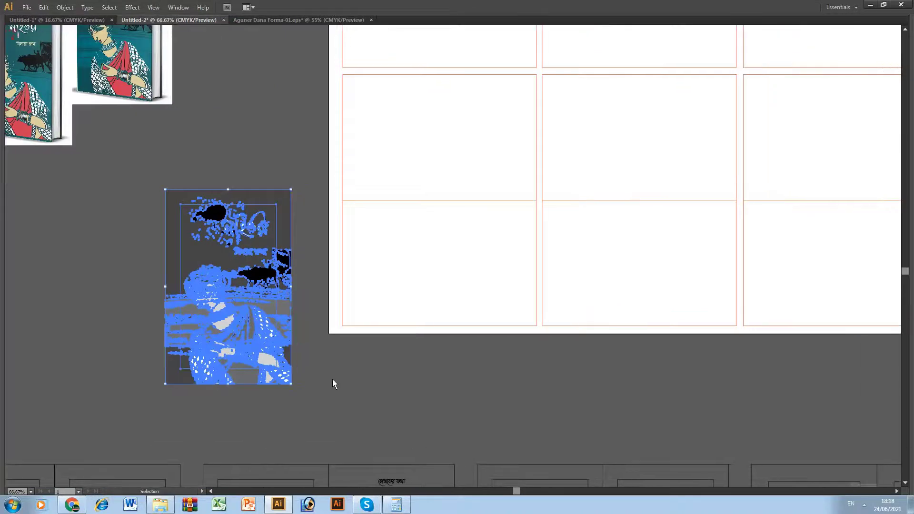
pyautogui.moveTo(178, 193); pyautogui.dragTo(374, 226)
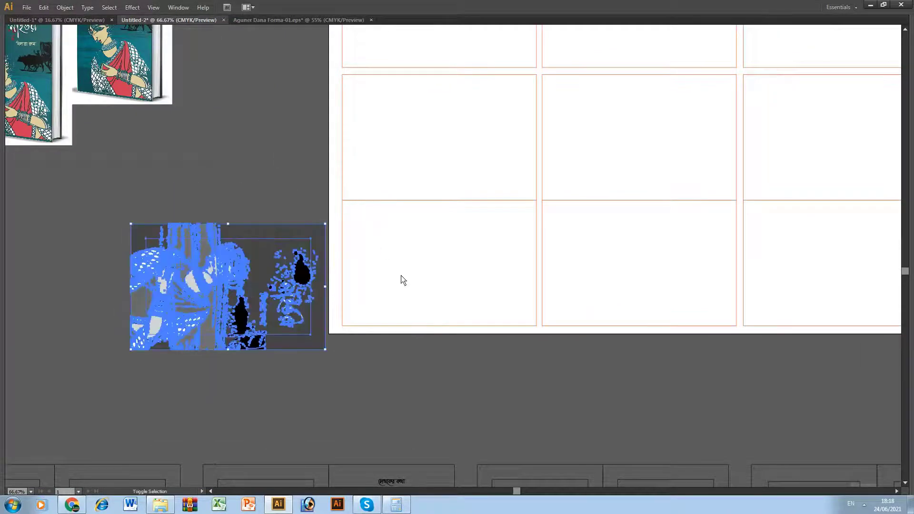
# Step: Align the rotated cover page exactly onto the grid's bottom-left rectangle
pyautogui.moveTo(403, 305); pyautogui.dragTo(404, 356)
pyautogui.press('Tab')
pyautogui.click(80, 209)
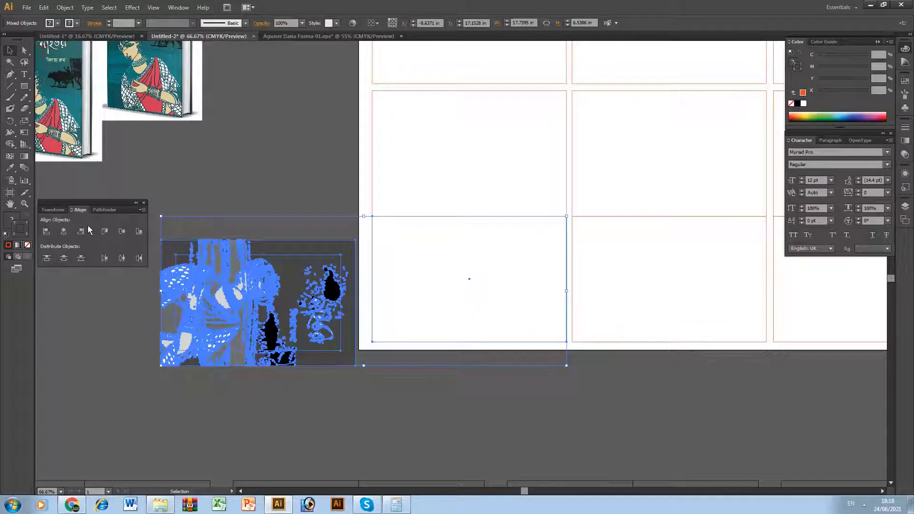
pyautogui.click(83, 230)
pyautogui.click(104, 233)
pyautogui.press('Tab')
pyautogui.click(200, 288)
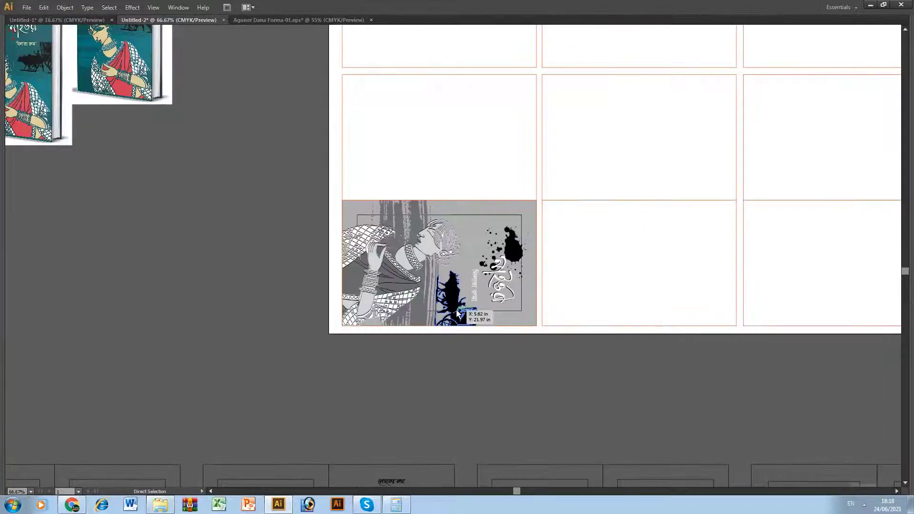
# Step: Move the blank page from the start of the page row to the artboard's right side and rotate it a quarter turn counterclockwise
pyautogui.hotkey('ctrl', '-')
pyautogui.hotkey('ctrl', '-')
pyautogui.hotkey('ctrl', '-')
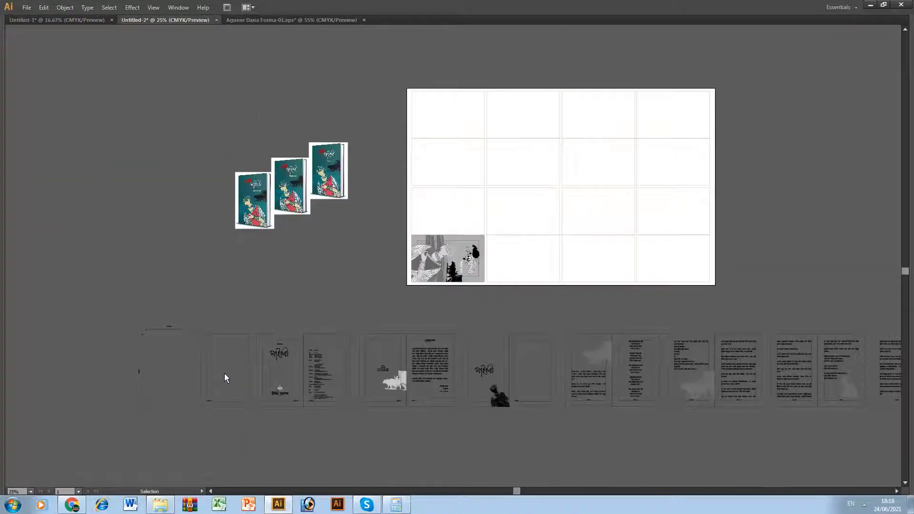
pyautogui.moveTo(408, 221); pyautogui.dragTo(554, 315)
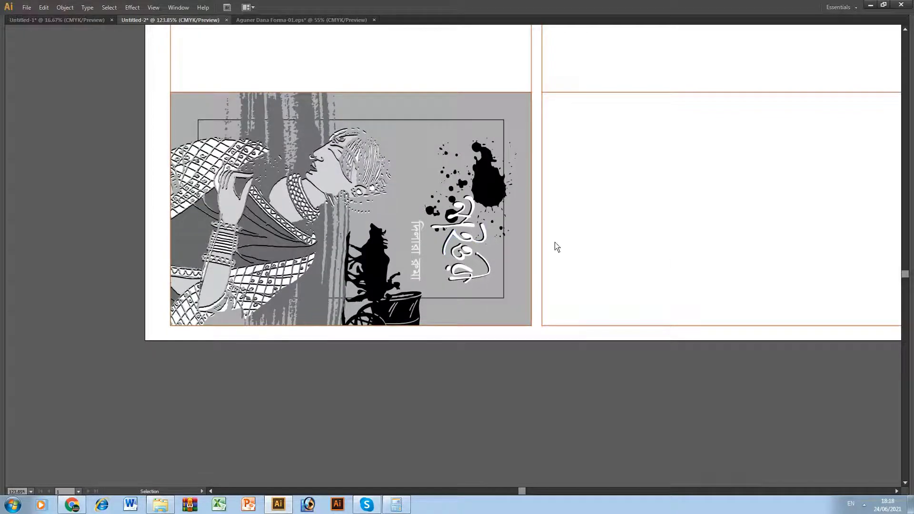
pyautogui.hotkey('ctrl', '0')
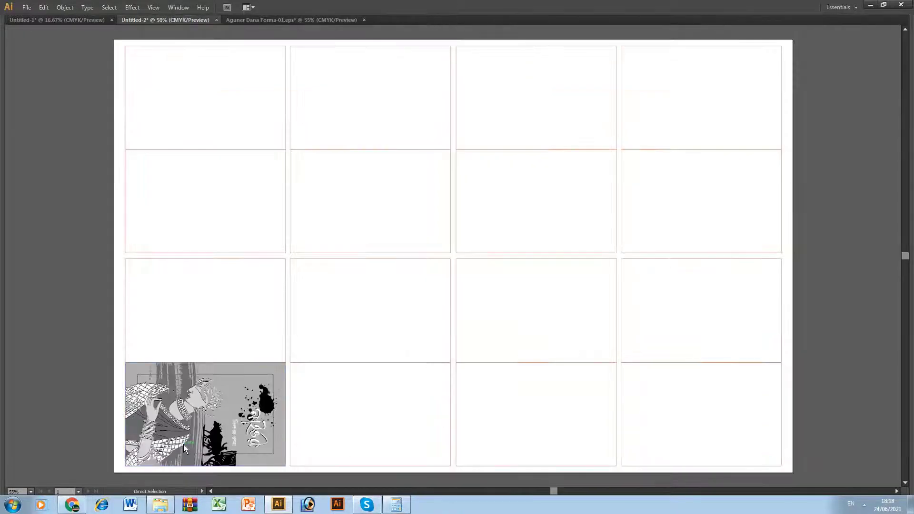
pyautogui.hotkey('ctrl', '-')
pyautogui.hotkey('ctrl', '-')
pyautogui.moveTo(265, 389); pyautogui.dragTo(282, 318)
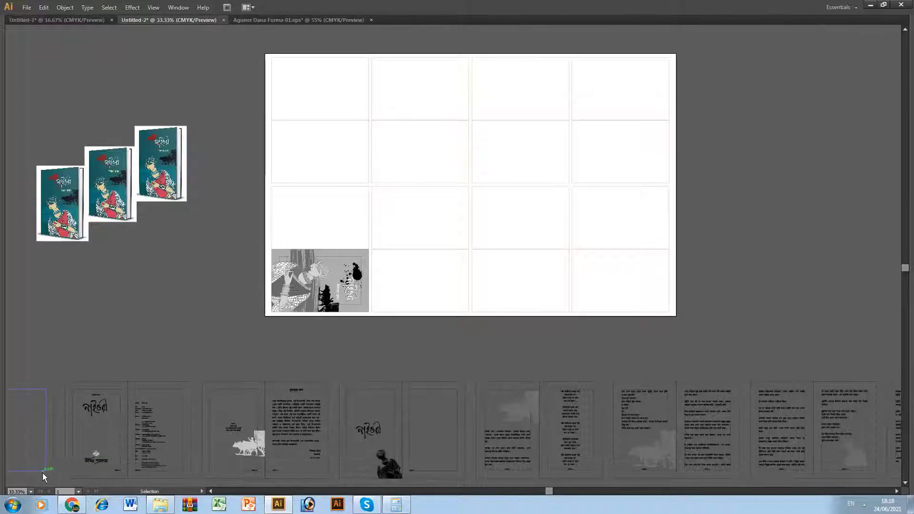
pyautogui.moveTo(42, 472); pyautogui.dragTo(764, 315)
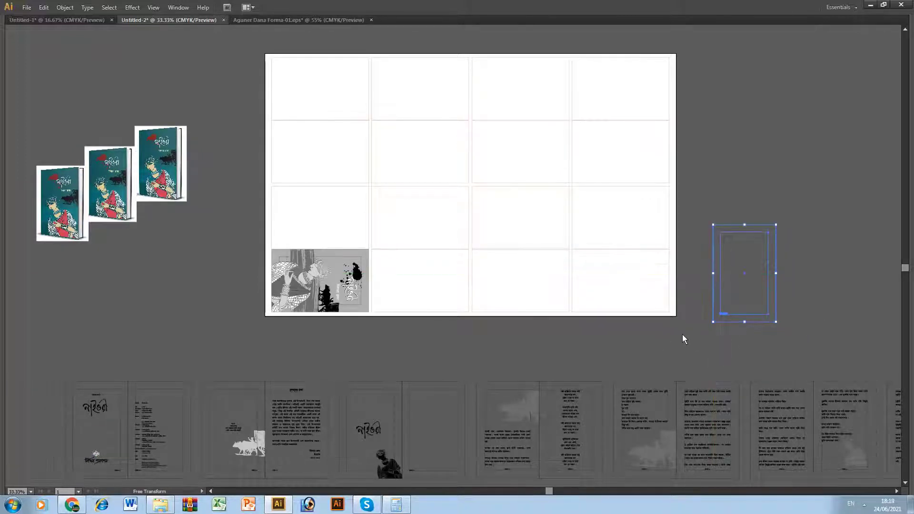
pyautogui.moveTo(684, 339); pyautogui.dragTo(788, 328)
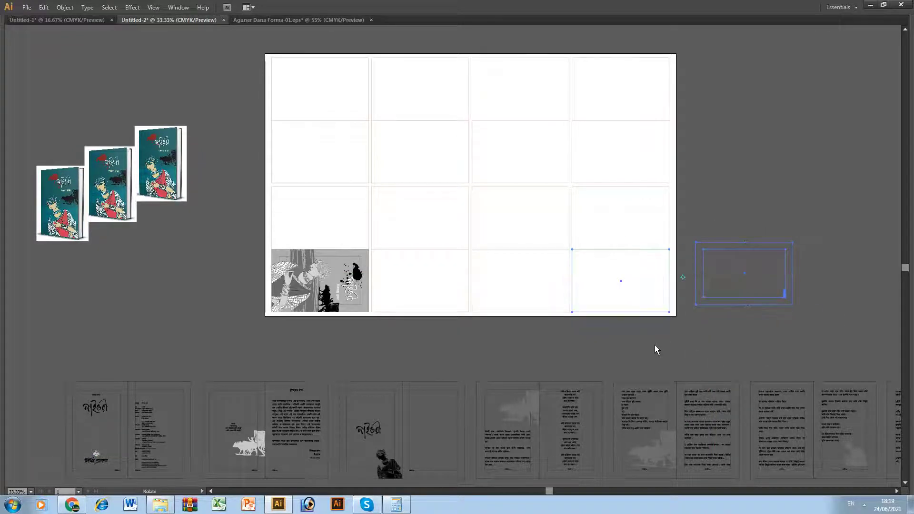
# Step: Align the rotated blank page exactly onto the grid's bottom-right rectangle
pyautogui.press('Tab')
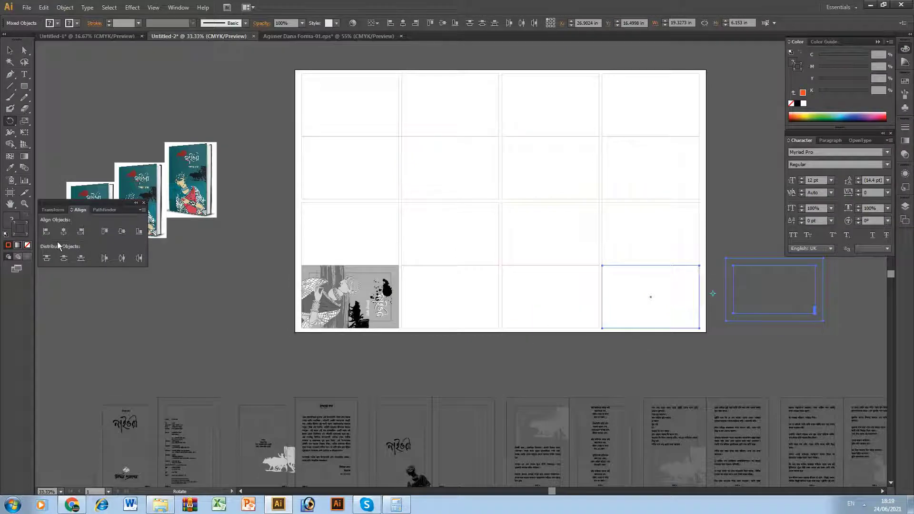
pyautogui.click(64, 231)
pyautogui.click(139, 231)
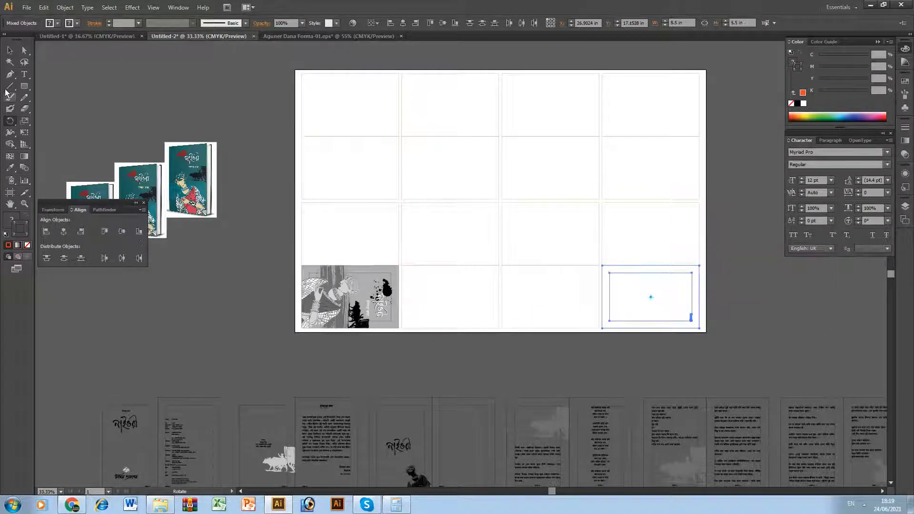
pyautogui.click(10, 51)
pyautogui.press('Tab')
# Step: Move the title page with the publisher's logo to the artboard's right side and rotate it a quarter turn counterclockwise
pyautogui.moveTo(407, 480); pyautogui.dragTo(440, 395)
pyautogui.moveTo(462, 435); pyautogui.dragTo(451, 453)
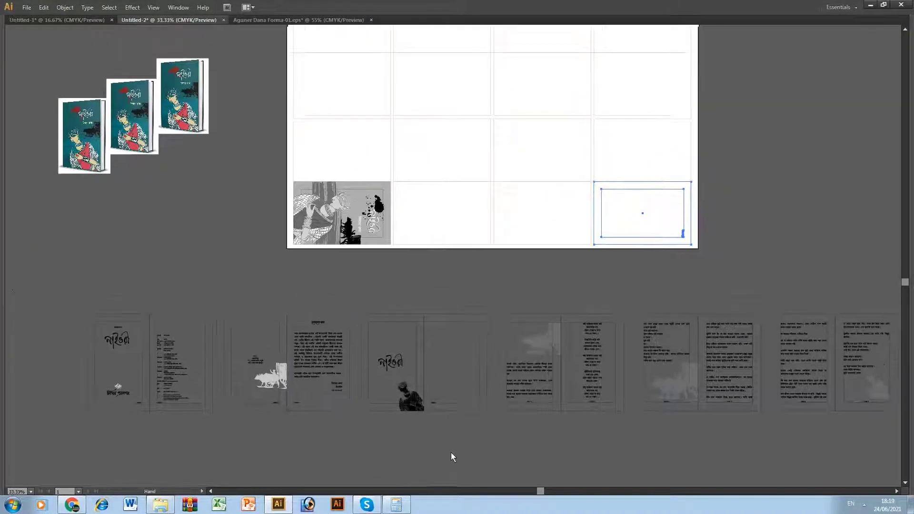
pyautogui.click(131, 404)
pyautogui.scroll(3, 158, 376)
pyautogui.moveTo(116, 419); pyautogui.dragTo(762, 153)
pyautogui.moveTo(724, 232); pyautogui.dragTo(809, 227)
pyautogui.moveTo(624, 120); pyautogui.dragTo(662, 86)
# Step: Align the rotated title page exactly onto the grid's top-right rectangle
pyautogui.press('Tab')
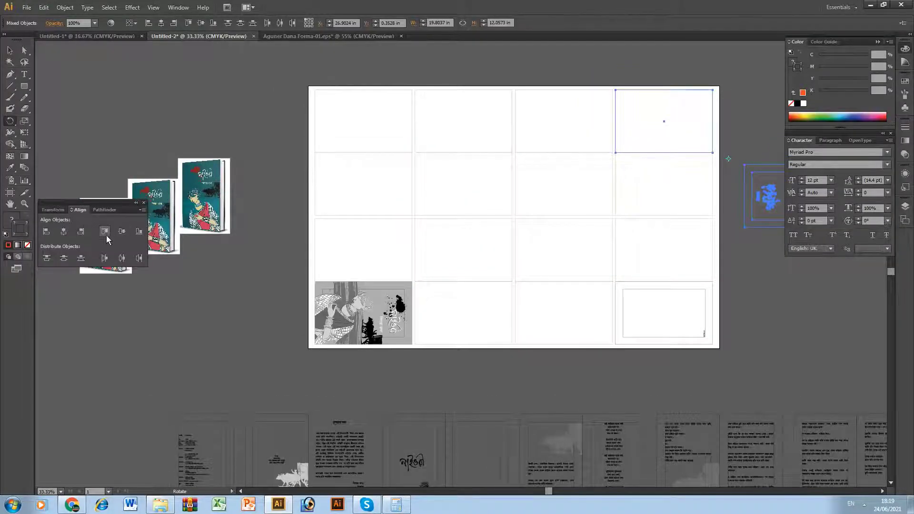
pyautogui.click(105, 232)
pyautogui.click(63, 232)
pyautogui.press('Tab')
pyautogui.click(727, 197)
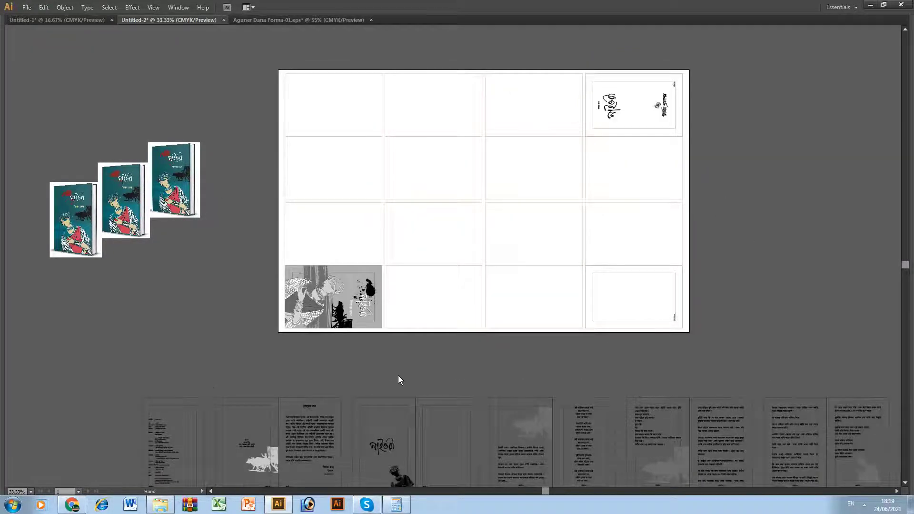
# Step: Move the copyright page up from the page row, rotate it a quarter turn clockwise and select it with the grid's top-left rectangle
pyautogui.moveTo(176, 446); pyautogui.dragTo(230, 366)
pyautogui.click(224, 374)
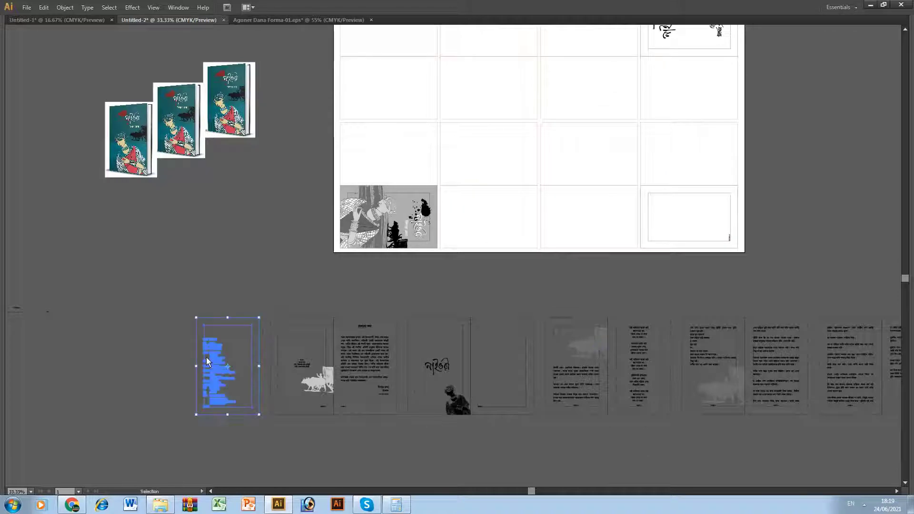
pyautogui.moveTo(194, 314); pyautogui.dragTo(286, 337)
pyautogui.moveTo(237, 353); pyautogui.dragTo(244, 249)
pyautogui.moveTo(381, 254); pyautogui.dragTo(403, 398)
pyautogui.keyDown('shift'); pyautogui.click(446, 196); pyautogui.keyUp('shift')
pyautogui.press('Tab')
pyautogui.press('r')
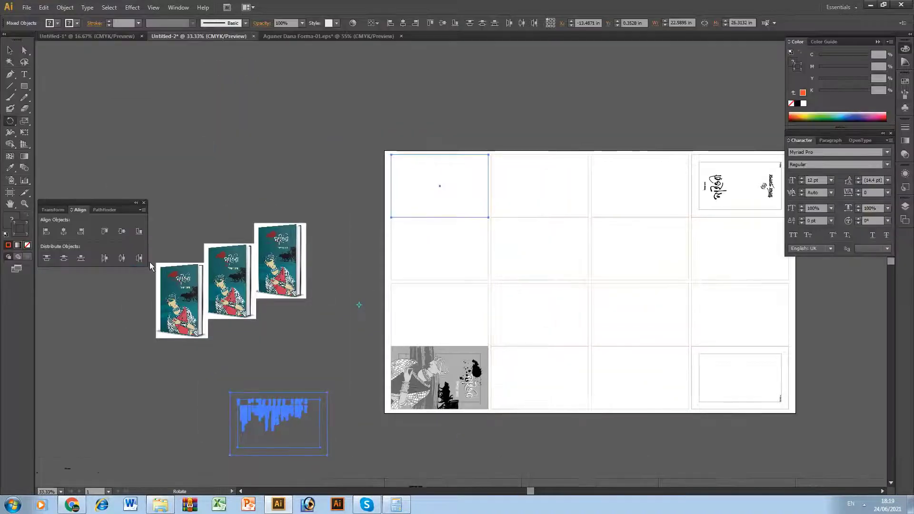
# Step: Align the rotated copyright page exactly onto the grid's top-left rectangle
pyautogui.click(78, 231)
pyautogui.click(105, 232)
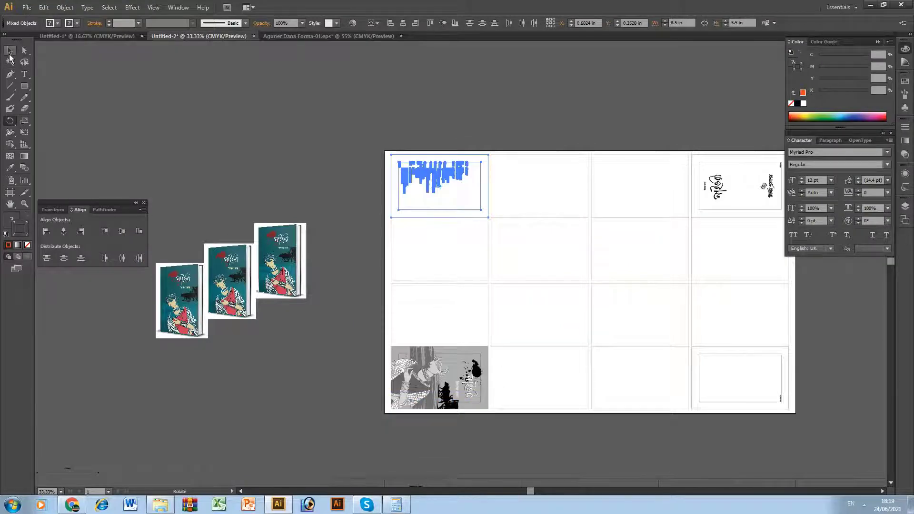
pyautogui.click(24, 50)
pyautogui.press('Tab')
# Step: Move the dedication page with the bullock-cart picture onto the artboard and rotate it a quarter turn counterclockwise
pyautogui.moveTo(404, 195); pyautogui.dragTo(520, 331)
pyautogui.hotkey('ctrl', '-')
pyautogui.hotkey('ctrl', '-')
pyautogui.hotkey('ctrl', '-')
pyautogui.hotkey('ctrl', '-')
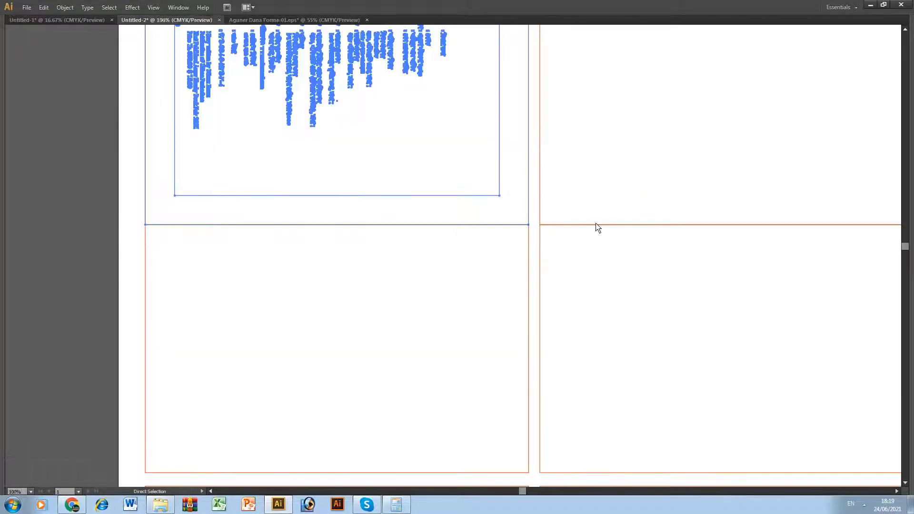
pyautogui.moveTo(531, 270); pyautogui.dragTo(449, 148)
pyautogui.moveTo(463, 258); pyautogui.dragTo(416, 241)
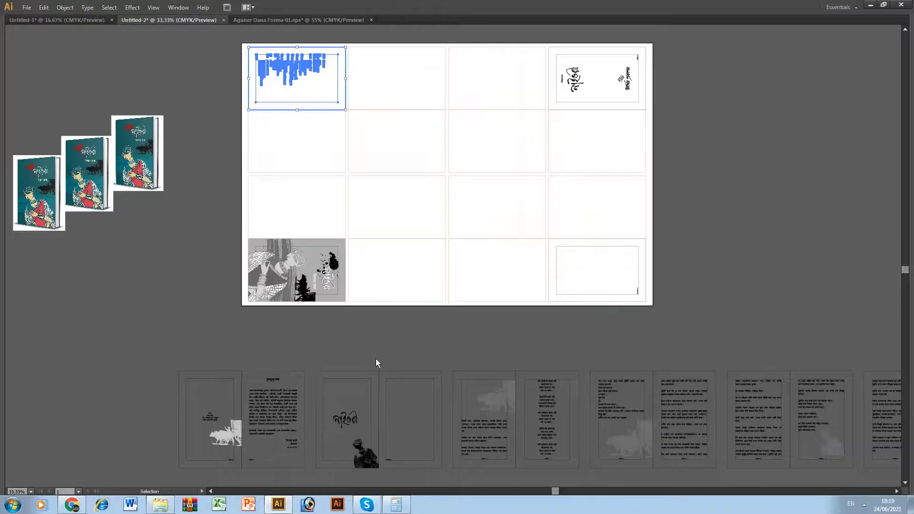
pyautogui.moveTo(222, 438); pyautogui.dragTo(499, 144)
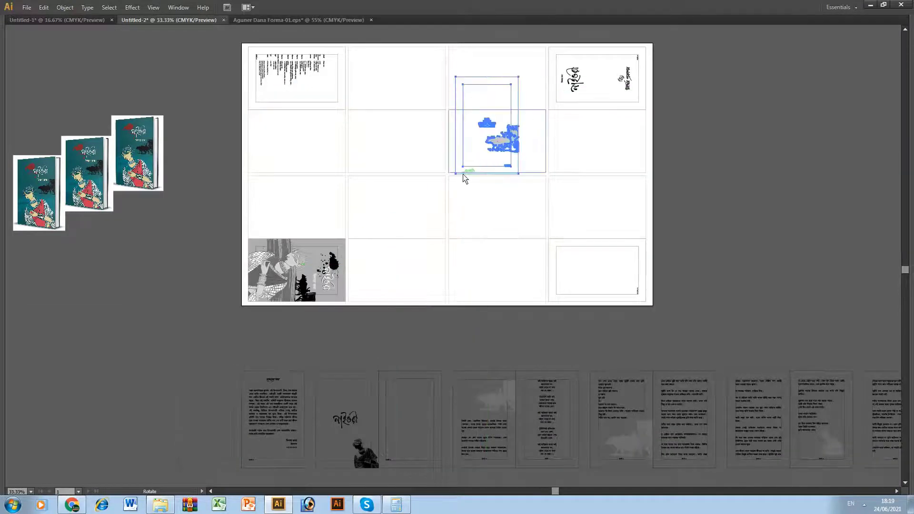
pyautogui.moveTo(462, 177); pyautogui.dragTo(576, 176)
pyautogui.moveTo(383, 97); pyautogui.dragTo(414, 67)
# Step: Align the rotated dedication page exactly onto the second rectangle of the grid's top row
pyautogui.press('Tab')
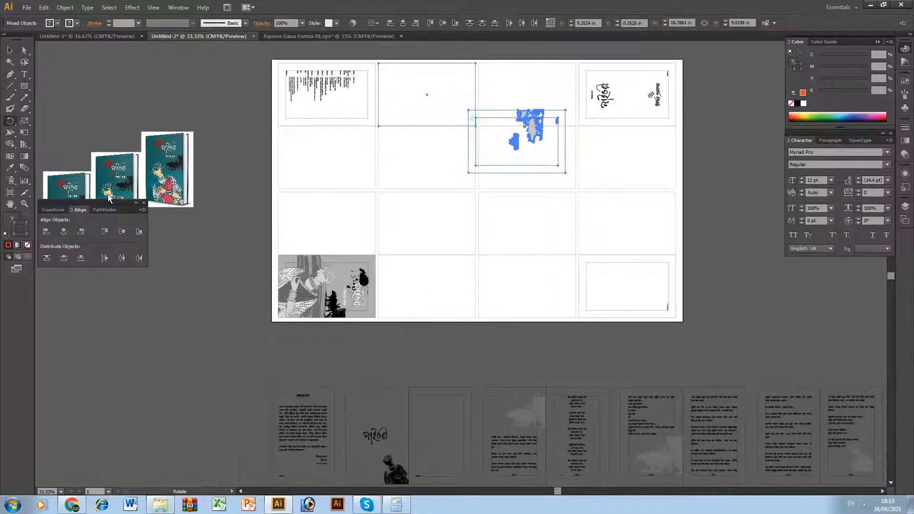
pyautogui.click(45, 231)
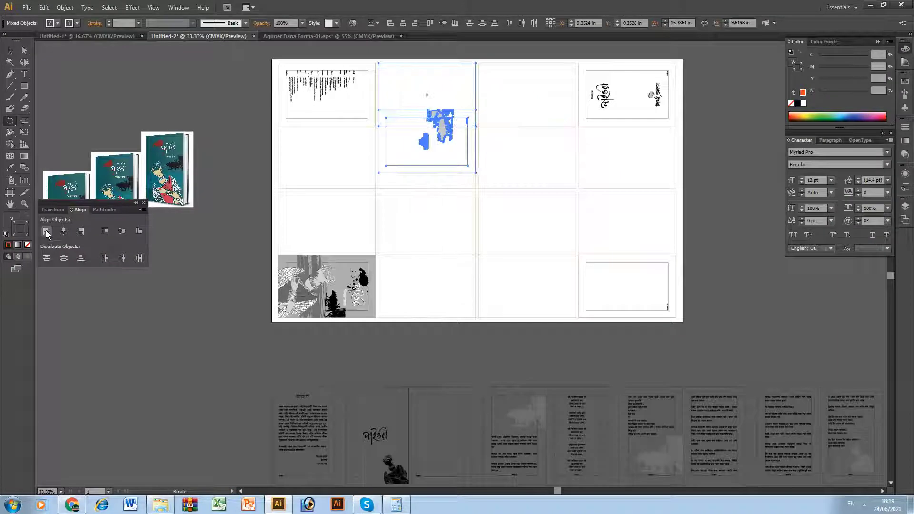
pyautogui.click(104, 232)
pyautogui.click(384, 195)
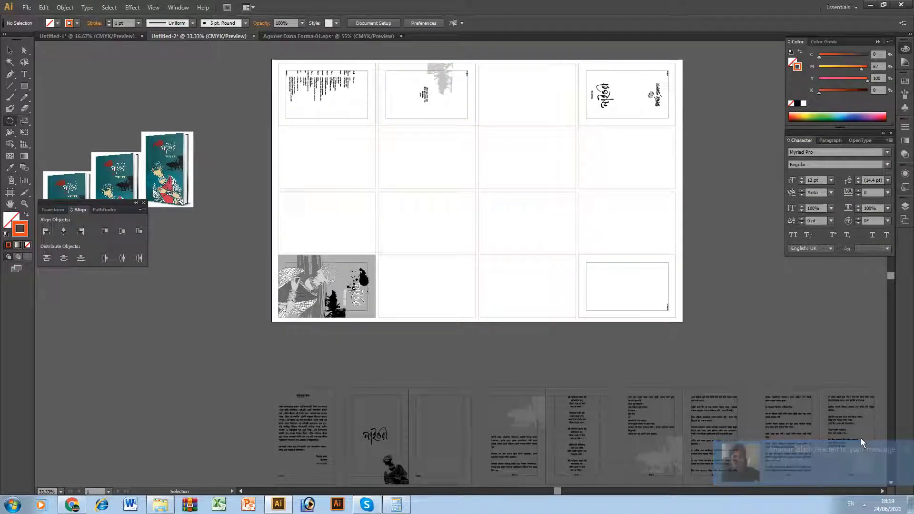
# Step: Rotate the author's preface page a quarter turn clockwise and align it onto the third rectangle of the grid's top row
pyautogui.hscroll(1, 381, 276)
pyautogui.click(278, 415)
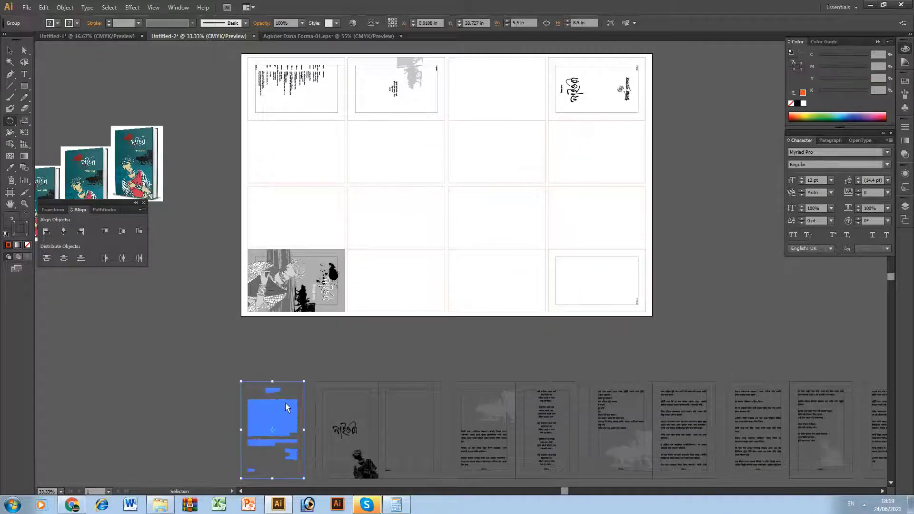
pyautogui.moveTo(219, 373); pyautogui.dragTo(322, 374)
pyautogui.moveTo(319, 434); pyautogui.dragTo(318, 159)
pyautogui.moveTo(474, 75); pyautogui.dragTo(528, 119)
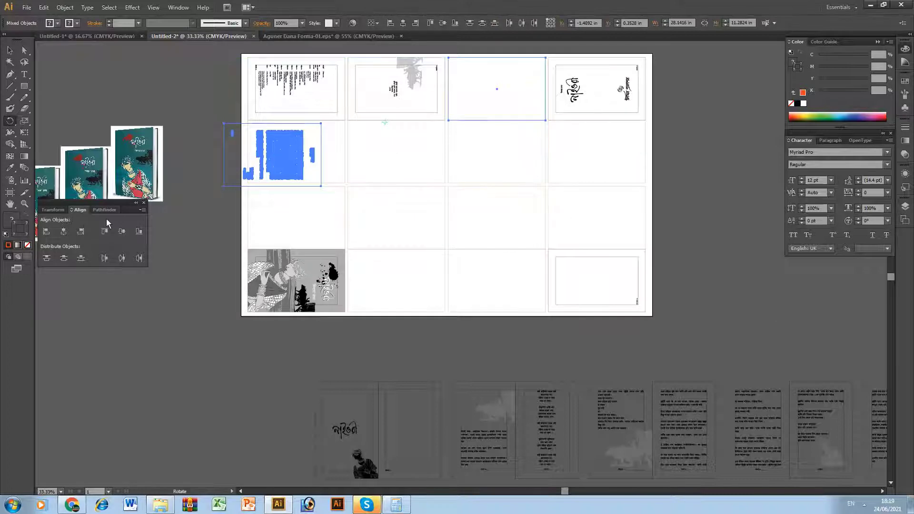
pyautogui.click(82, 232)
pyautogui.click(106, 232)
pyautogui.keyDown('ctrl'); pyautogui.click(473, 135); pyautogui.keyUp('ctrl')
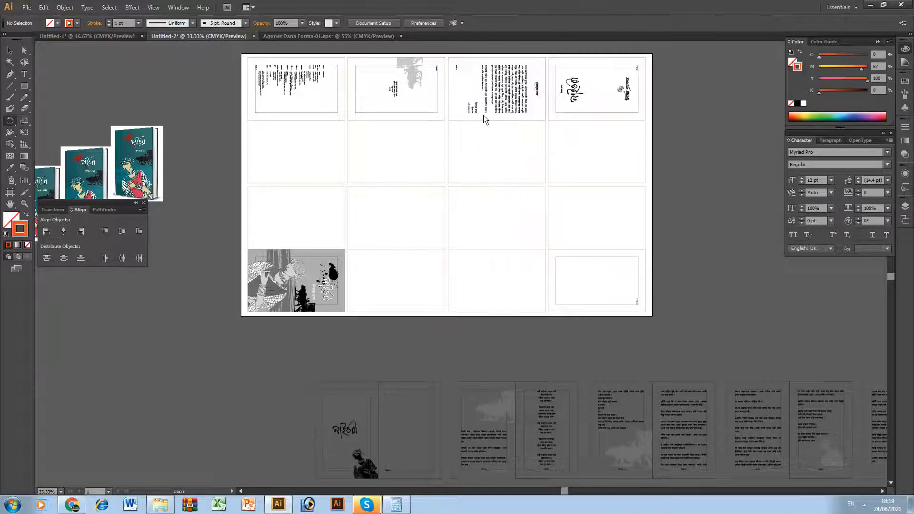
# Step: Examine the orientation and page numbers of the four pages placed in the grid's top row
pyautogui.moveTo(485, 119); pyautogui.dragTo(505, 191)
pyautogui.moveTo(234, 123); pyautogui.dragTo(663, 231)
pyautogui.press('Tab')
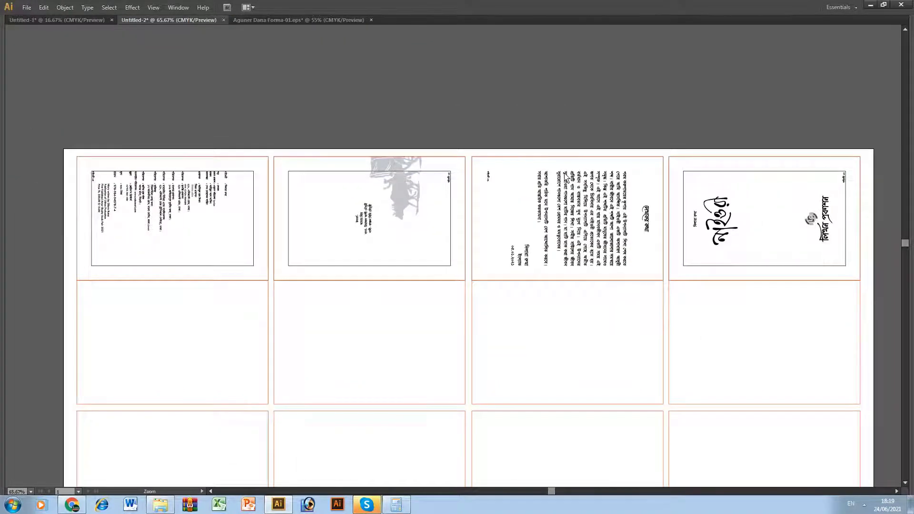
pyautogui.moveTo(446, 123); pyautogui.dragTo(840, 323)
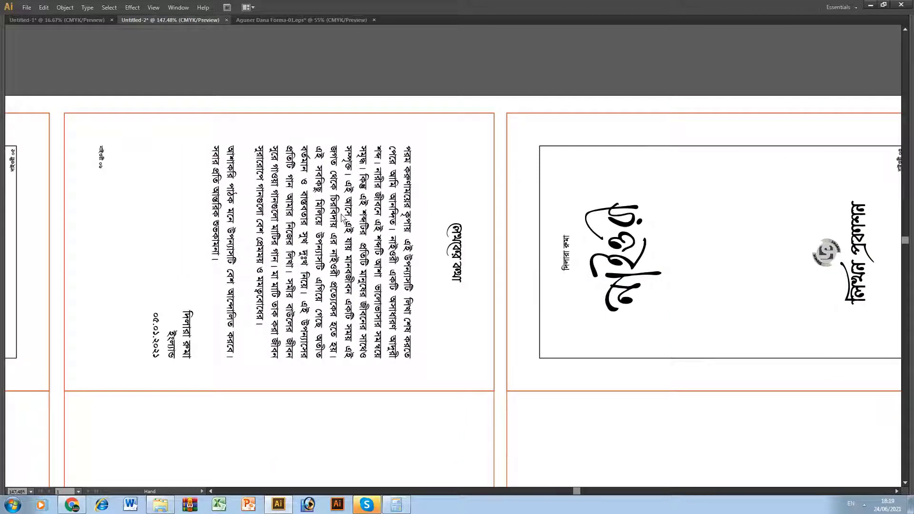
pyautogui.moveTo(342, 219); pyautogui.dragTo(106, 214)
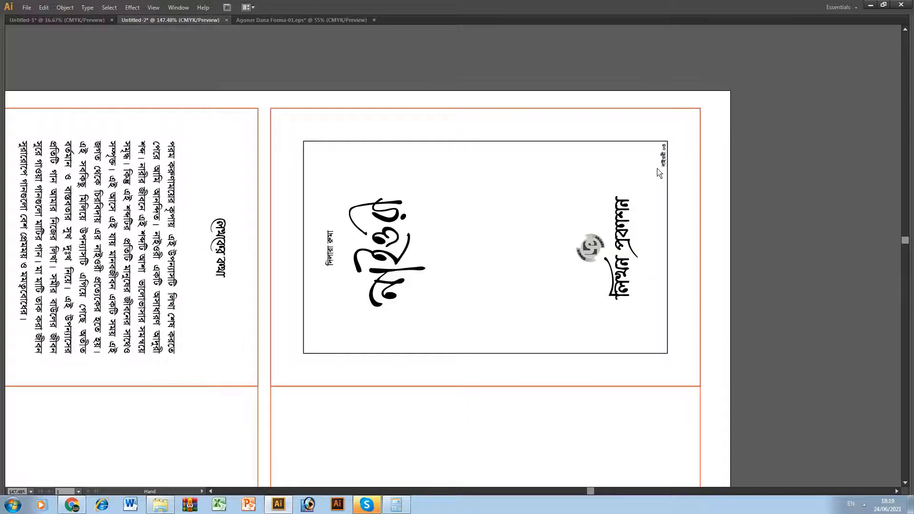
pyautogui.moveTo(286, 305); pyautogui.dragTo(897, 287)
pyautogui.moveTo(384, 292); pyautogui.dragTo(441, 308)
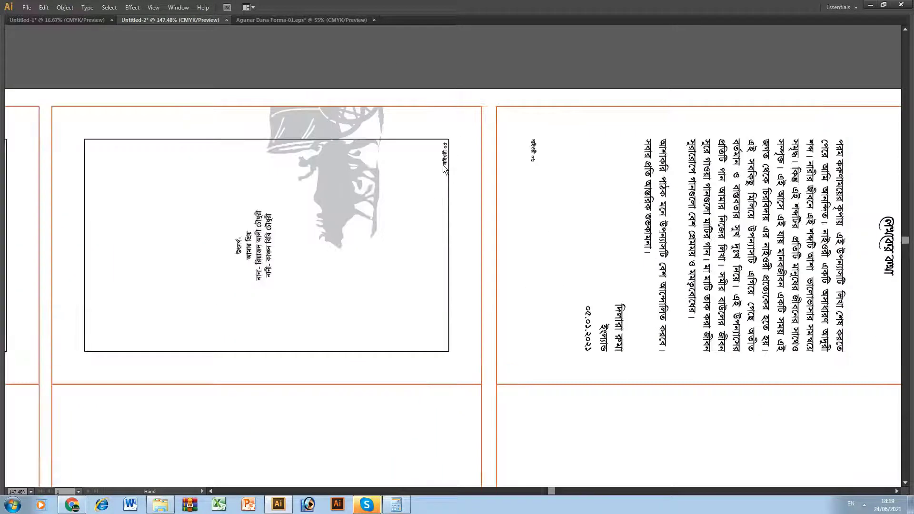
pyautogui.moveTo(354, 320); pyautogui.dragTo(575, 315)
pyautogui.moveTo(186, 252); pyautogui.dragTo(346, 276)
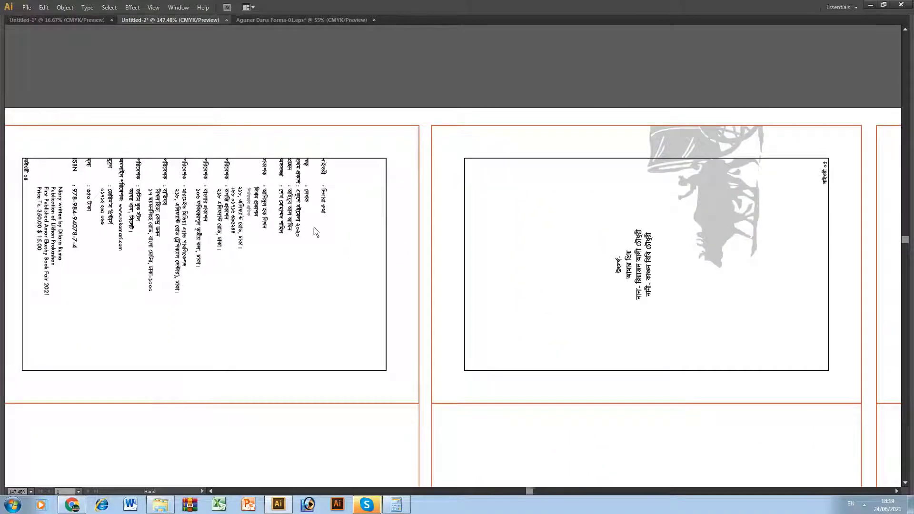
# Step: Rotate the page with the book title and woman's figure a quarter turn clockwise below the artboard
pyautogui.hotkey('ctrl', '0')
pyautogui.moveTo(368, 334); pyautogui.dragTo(376, 205)
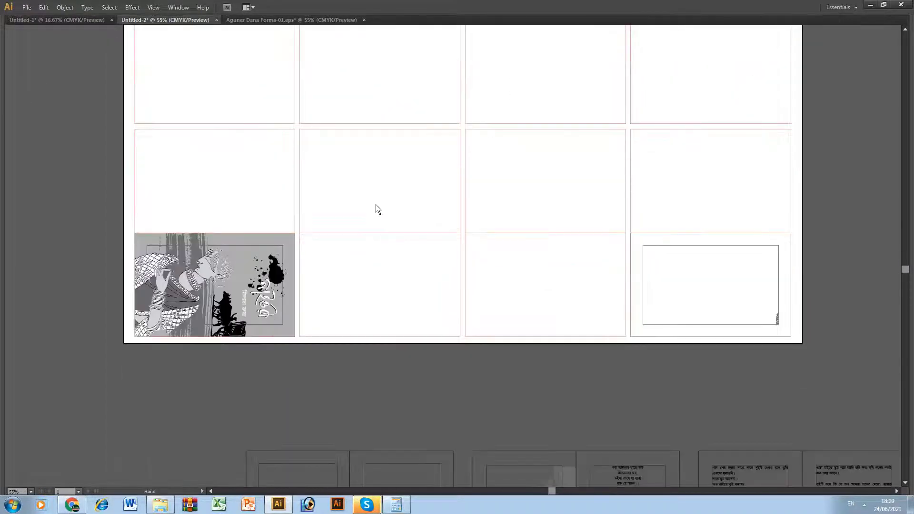
pyautogui.hotkey('ctrl', '-')
pyautogui.hotkey('ctrl', '-')
pyautogui.hotkey('ctrl', '-')
pyautogui.moveTo(446, 259); pyautogui.dragTo(441, 288)
pyautogui.moveTo(436, 386); pyautogui.dragTo(400, 375)
pyautogui.moveTo(266, 236); pyautogui.dragTo(586, 456)
pyautogui.click(268, 370)
pyautogui.press('r')
pyautogui.moveTo(268, 267); pyautogui.dragTo(394, 305)
# Step: Align the rotated title-and-figure page exactly onto the third rectangle of the grid's bottom row
pyautogui.press('v')
pyautogui.keyDown('ctrl'); pyautogui.keyDown('shift'); pyautogui.click(516, 133); pyautogui.keyUp('shift'); pyautogui.keyUp('ctrl')
pyautogui.keyDown('ctrl'); pyautogui.click(516, 133); pyautogui.keyUp('ctrl')
pyautogui.press('Tab')
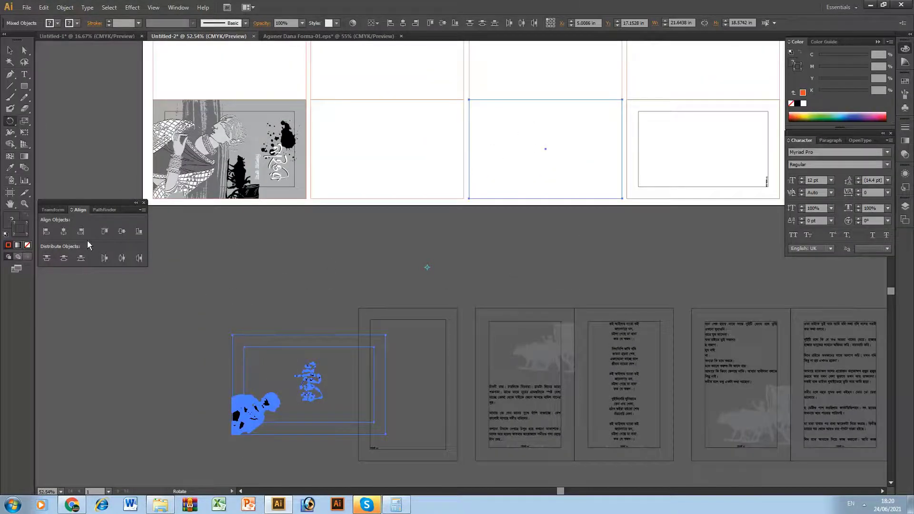
pyautogui.click(63, 231)
pyautogui.click(122, 231)
# Step: Rotate the blank framed page a quarter turn counterclockwise and align it onto the second rectangle of the grid's bottom row
pyautogui.moveTo(376, 289); pyautogui.dragTo(428, 447)
pyautogui.moveTo(407, 168); pyautogui.dragTo(361, 126)
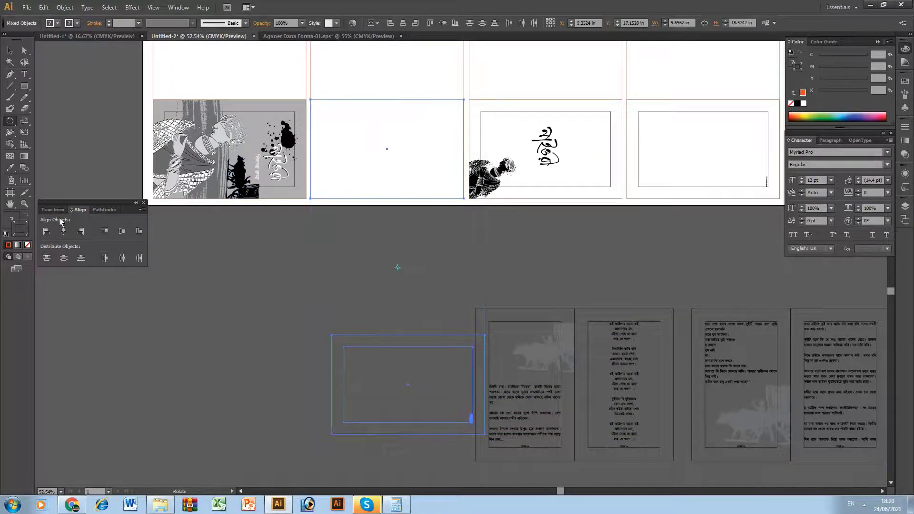
pyautogui.click(63, 232)
pyautogui.click(105, 231)
pyautogui.press('Tab')
pyautogui.click(367, 286)
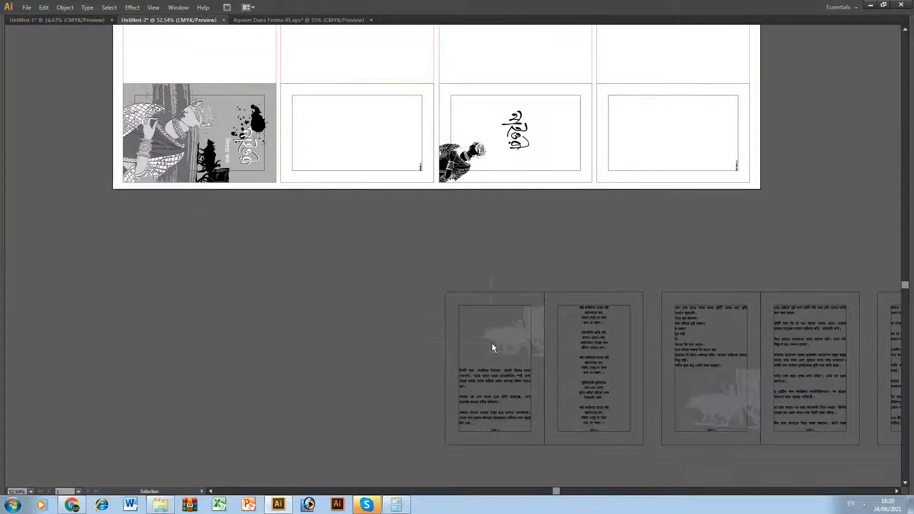
# Step: Rotate the text page with the cattle picture at its upper right a quarter turn counterclockwise and align it onto the third row's second rectangle
pyautogui.click(492, 344)
pyautogui.moveTo(432, 457); pyautogui.dragTo(539, 458)
pyautogui.press('space')
pyautogui.moveTo(359, 94); pyautogui.dragTo(378, 195)
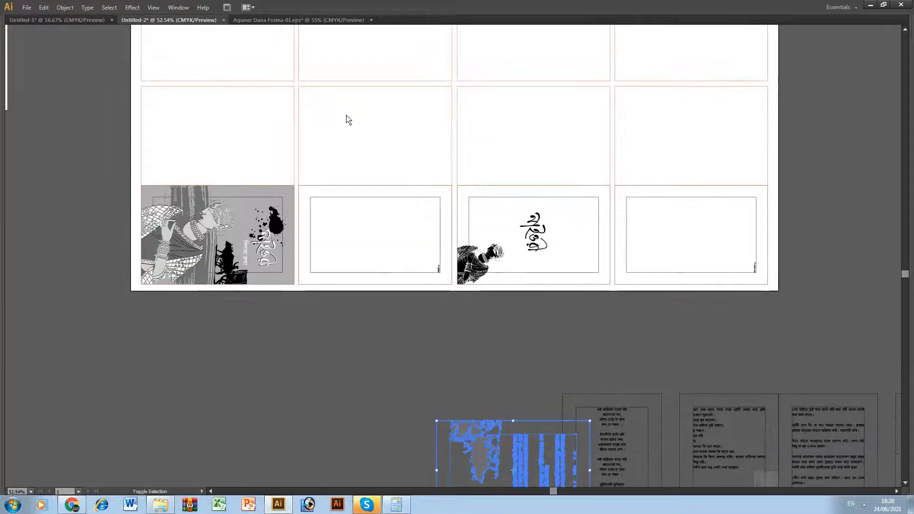
pyautogui.moveTo(342, 108); pyautogui.dragTo(397, 144)
pyautogui.press('Tab')
pyautogui.click(48, 232)
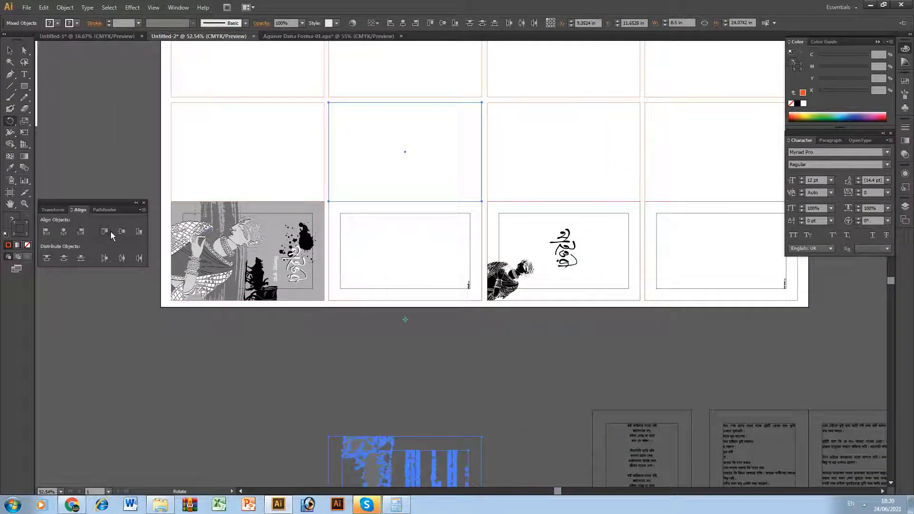
pyautogui.click(105, 232)
# Step: Rotate the poem page with centred stanzas a quarter turn clockwise and align it onto the third rectangle of the grid's third row
pyautogui.keyDown('ctrl'); pyautogui.click(596, 432); pyautogui.keyUp('ctrl')
pyautogui.moveTo(512, 381); pyautogui.dragTo(690, 390)
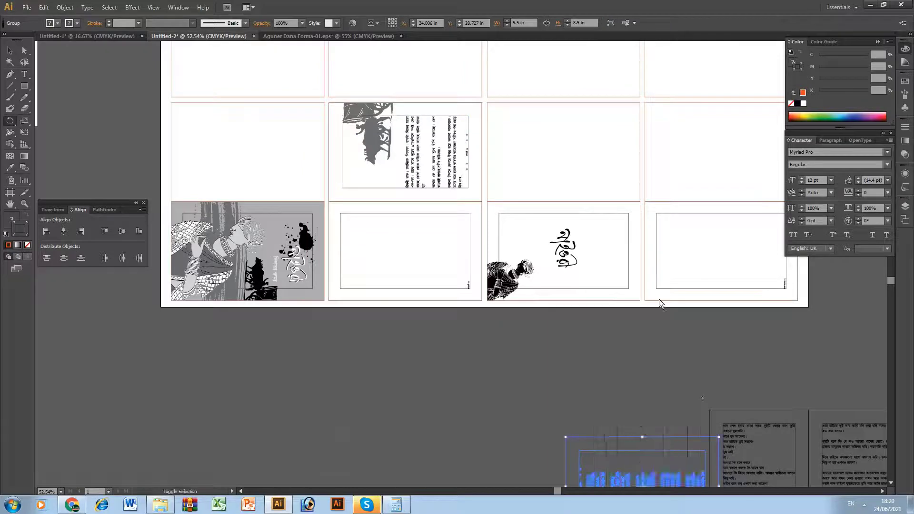
pyautogui.moveTo(589, 149); pyautogui.dragTo(535, 120)
pyautogui.moveTo(535, 120); pyautogui.dragTo(604, 184)
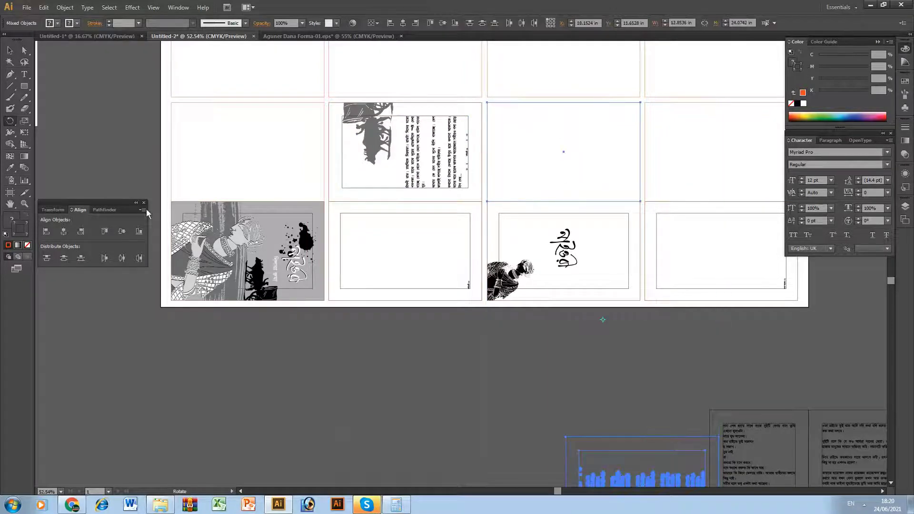
pyautogui.click(103, 233)
pyautogui.click(49, 233)
pyautogui.press('Tab')
# Step: Rotate the text page with the cattle picture at its lower right a quarter turn clockwise and align it onto the second row's third rectangle
pyautogui.moveTo(552, 301); pyautogui.dragTo(506, 311)
pyautogui.hotkey('ctrl', '-')
pyautogui.hotkey('ctrl', '-')
pyautogui.hotkey('ctrl', '-')
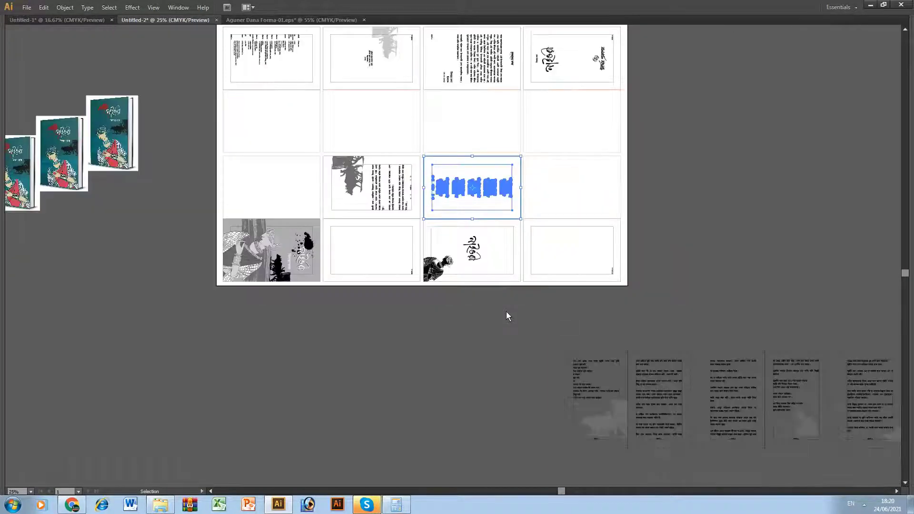
pyautogui.click(567, 375)
pyautogui.moveTo(586, 403); pyautogui.dragTo(504, 424)
pyautogui.keyDown('shift'); pyautogui.click(460, 155); pyautogui.keyUp('shift')
pyautogui.press('Tab')
pyautogui.click(47, 231)
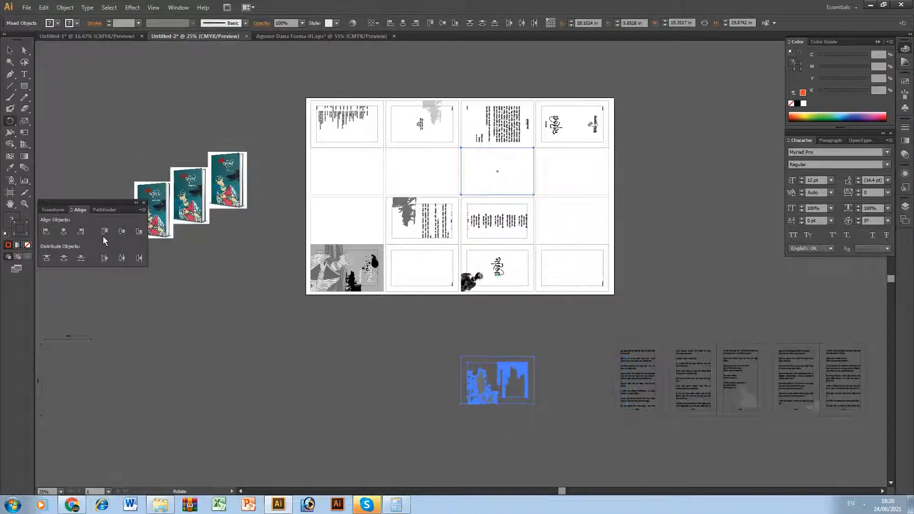
pyautogui.click(105, 233)
# Step: Rotate the first remaining text page a quarter turn counterclockwise and align it onto the second rectangle of the grid's second row
pyautogui.keyDown('ctrl'); pyautogui.click(614, 399); pyautogui.keyUp('ctrl')
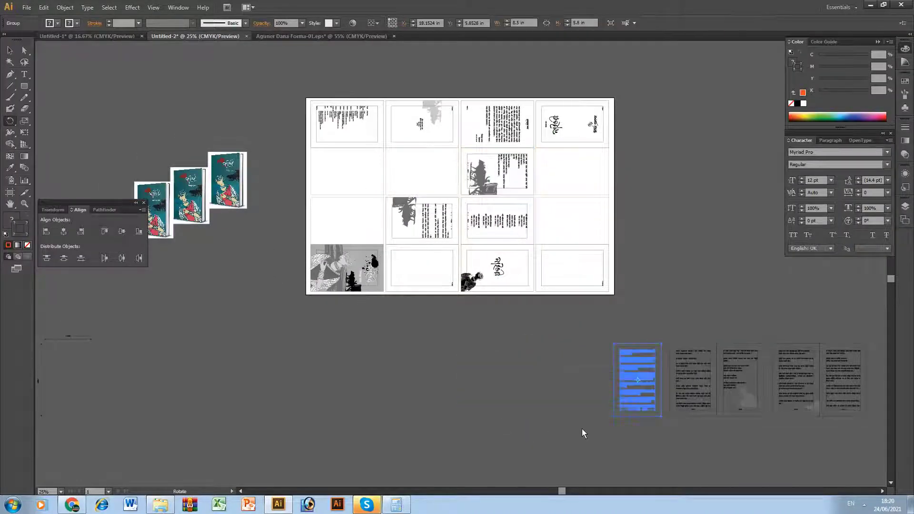
pyautogui.moveTo(582, 429); pyautogui.dragTo(701, 428)
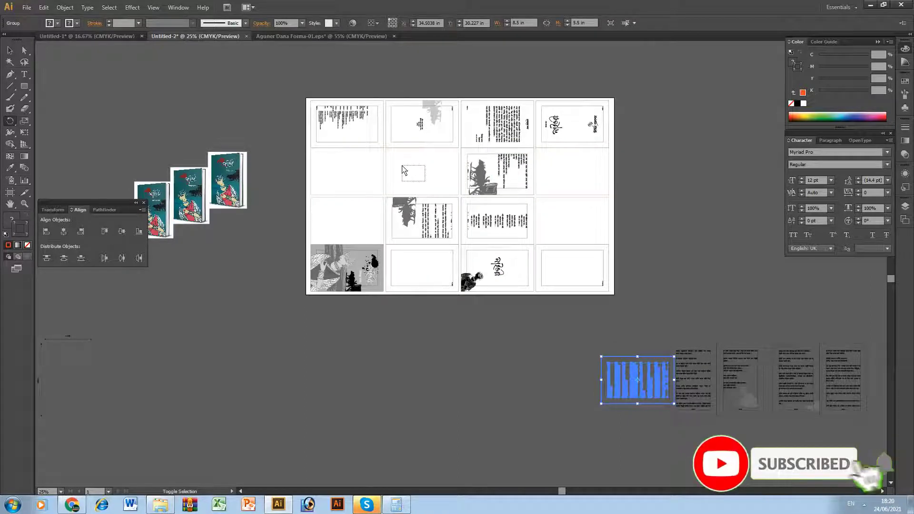
pyautogui.keyDown('ctrl'); pyautogui.keyDown('shift'); pyautogui.click(402, 172); pyautogui.keyUp('shift'); pyautogui.keyUp('ctrl')
pyautogui.keyDown('ctrl'); pyautogui.click(537, 366); pyautogui.keyUp('ctrl')
pyautogui.keyDown('ctrl'); pyautogui.click(633, 380); pyautogui.keyUp('ctrl')
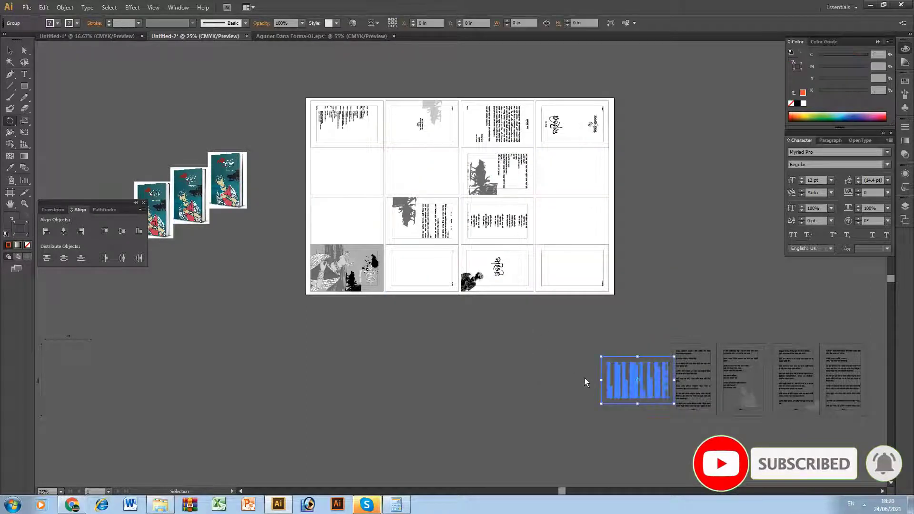
pyautogui.keyDown('ctrl'); pyautogui.keyDown('shift'); pyautogui.click(400, 188); pyautogui.keyUp('shift'); pyautogui.keyUp('ctrl')
pyautogui.click(105, 231)
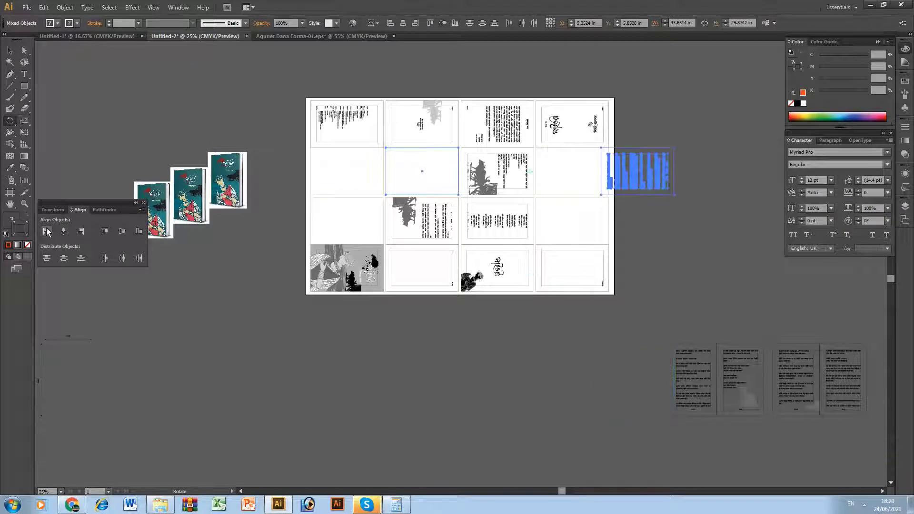
pyautogui.click(47, 232)
# Step: Rotate the next full-text page a quarter turn clockwise and align it onto the first rectangle of the grid's second row
pyautogui.keyDown('ctrl'); pyautogui.click(688, 395); pyautogui.keyUp('ctrl')
pyautogui.moveTo(705, 444); pyautogui.dragTo(613, 405)
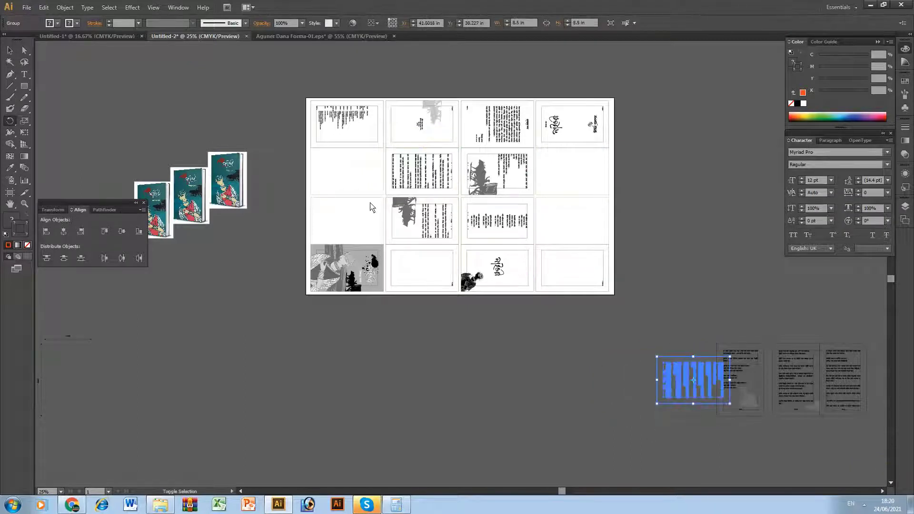
pyautogui.keyDown('ctrl'); pyautogui.keyDown('shift'); pyautogui.click(372, 192); pyautogui.keyUp('shift'); pyautogui.keyUp('ctrl')
pyautogui.click(104, 231)
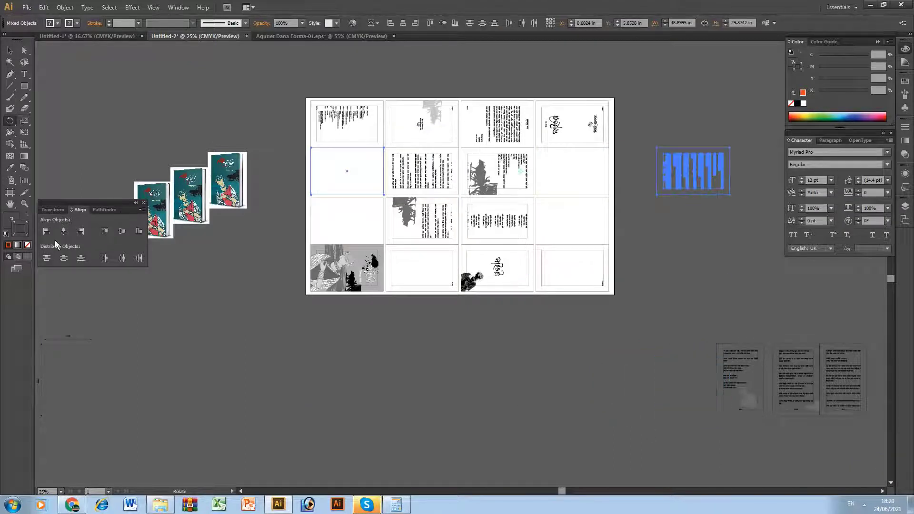
pyautogui.click(46, 232)
# Step: Rotate the text page with a figure at its lower right a quarter turn counterclockwise and align it onto the second row's fourth rectangle
pyautogui.keyDown('ctrl'); pyautogui.click(730, 416); pyautogui.keyUp('ctrl')
pyautogui.moveTo(731, 416); pyautogui.dragTo(788, 450)
pyautogui.keyDown('ctrl'); pyautogui.keyDown('shift'); pyautogui.click(575, 176); pyautogui.keyUp('shift'); pyautogui.keyUp('ctrl')
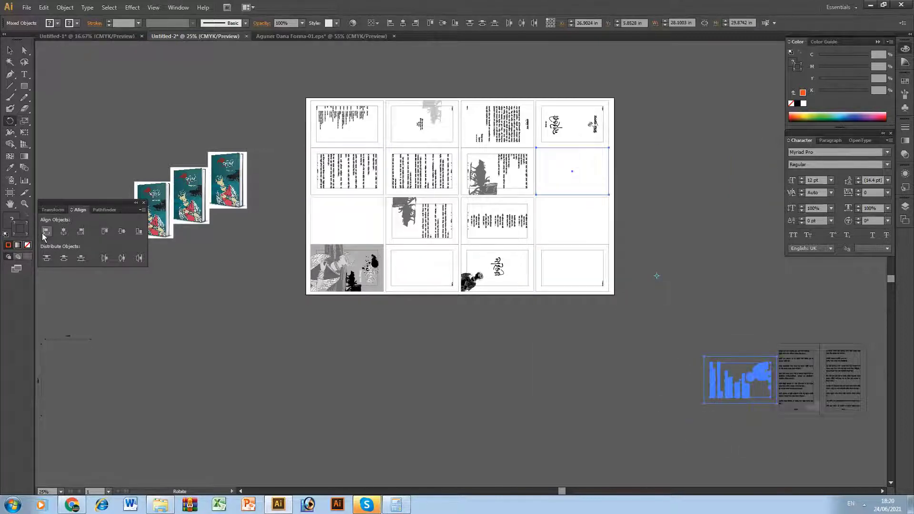
pyautogui.click(46, 232)
pyautogui.click(105, 232)
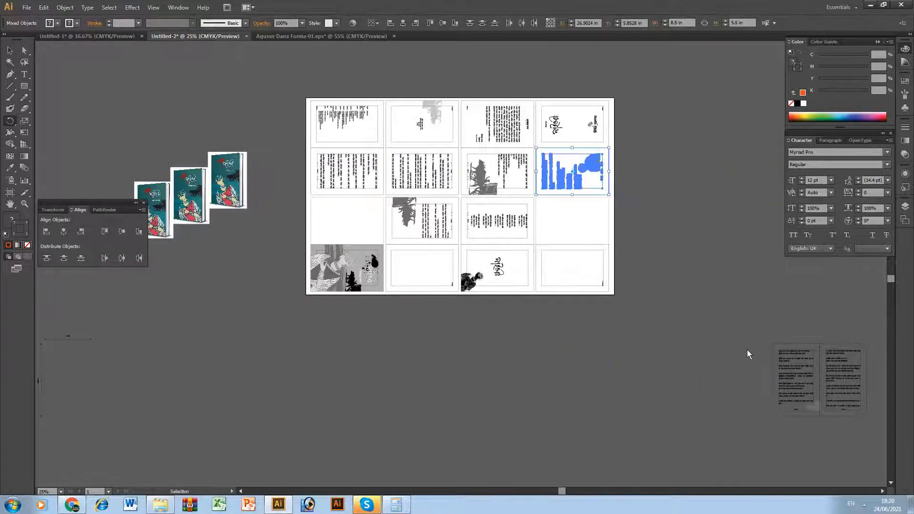
# Step: Rotate the text page with the small corner picture a quarter turn counterclockwise and align it onto the fourth rectangle of the third row
pyautogui.keyDown('ctrl'); pyautogui.click(783, 379); pyautogui.keyUp('ctrl')
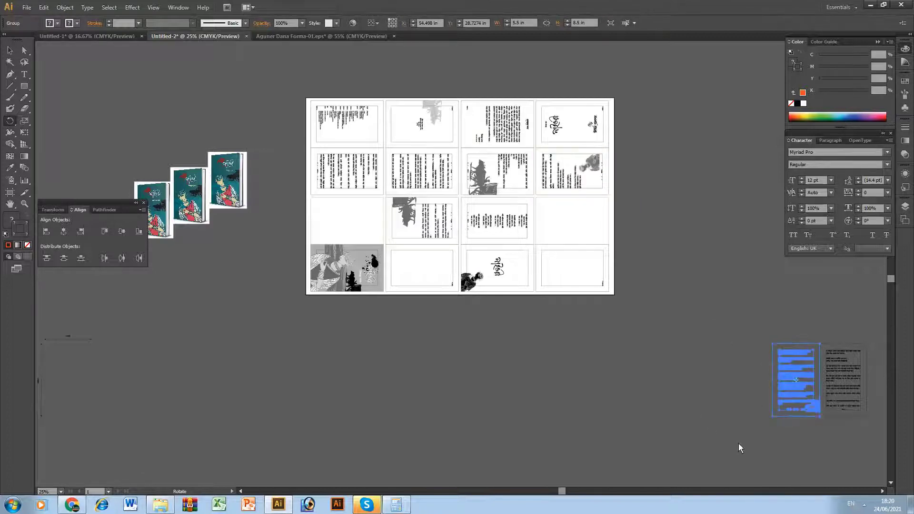
pyautogui.moveTo(738, 444); pyautogui.dragTo(829, 430)
pyautogui.moveTo(591, 235); pyautogui.dragTo(552, 210)
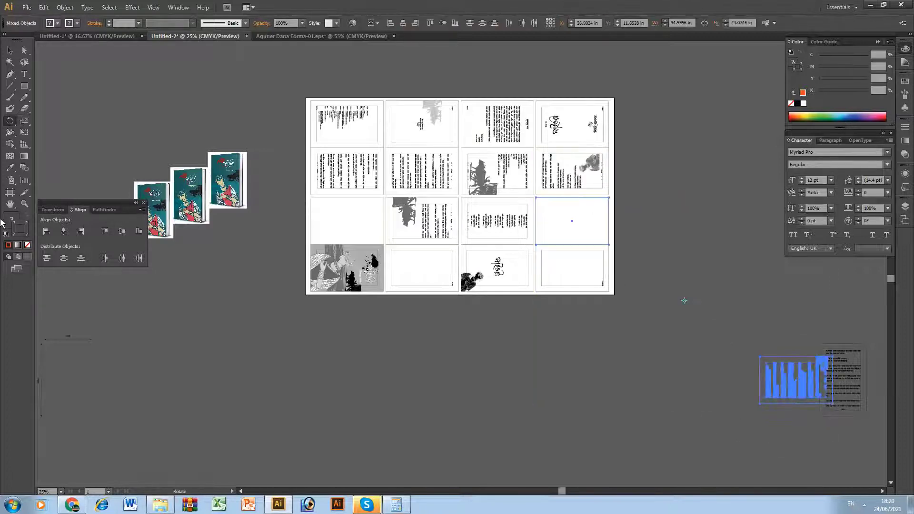
pyautogui.click(47, 232)
pyautogui.click(105, 231)
# Step: Rotate the last remaining text page a quarter turn clockwise, align it onto the third row's first rectangle, and clear the selection
pyautogui.keyDown('ctrl'); pyautogui.click(843, 381); pyautogui.keyUp('ctrl')
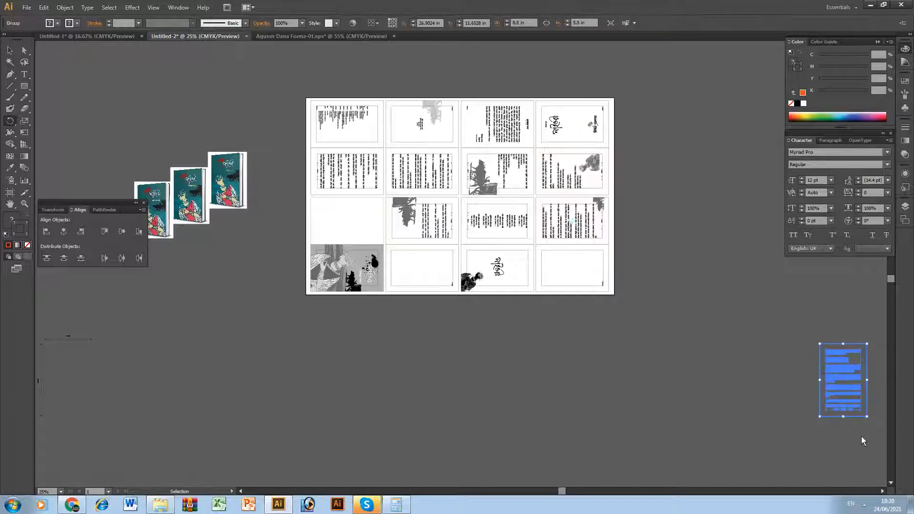
pyautogui.moveTo(862, 437); pyautogui.dragTo(650, 372)
pyautogui.keyDown('shift'); pyautogui.click(350, 214); pyautogui.keyUp('shift')
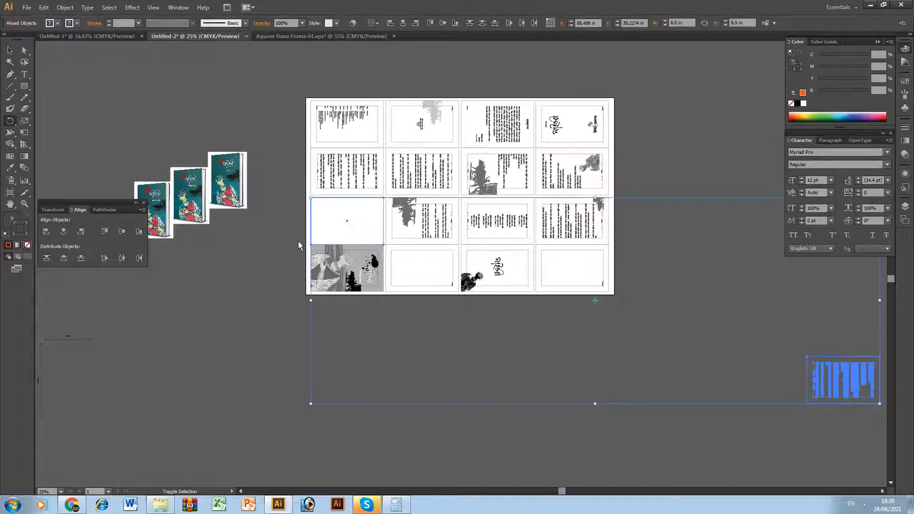
pyautogui.click(350, 214)
pyautogui.click(101, 232)
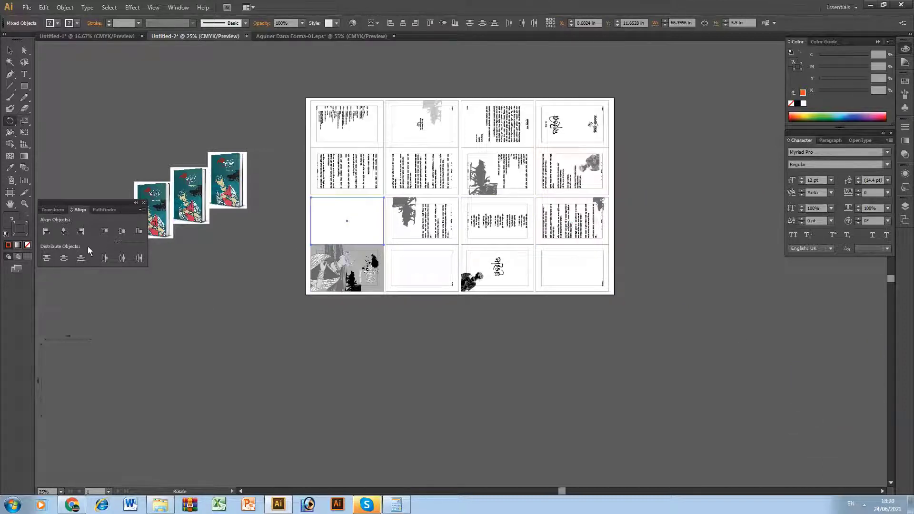
pyautogui.click(46, 232)
pyautogui.press('Tab')
pyautogui.press('v')
pyautogui.click(612, 293)
# Step: Review the full sixteen-page sheet column by column, checking the placement and orientation of the pages
pyautogui.hotkey('ctrl', '0')
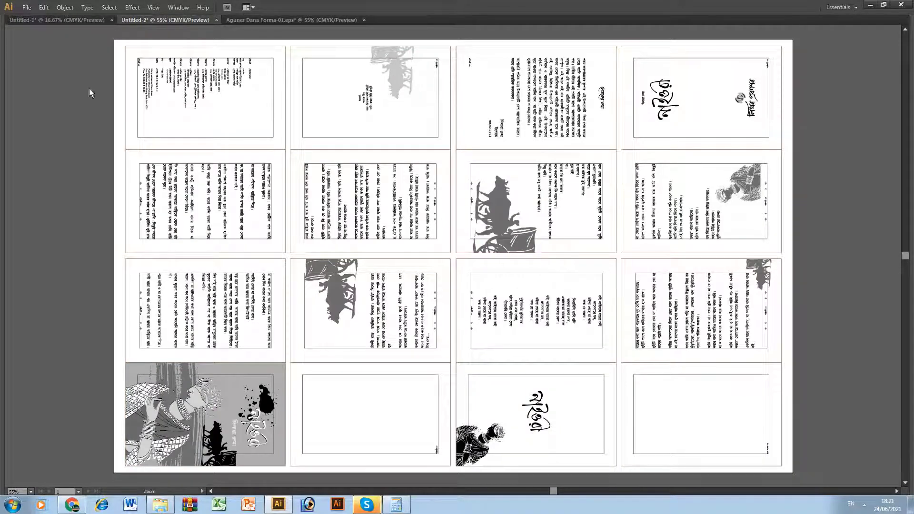
pyautogui.moveTo(132, 49); pyautogui.dragTo(102, 395)
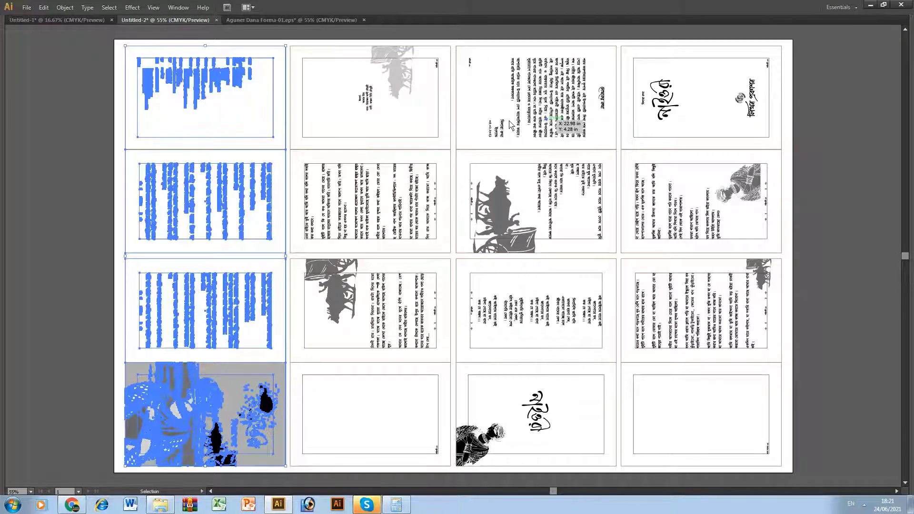
pyautogui.moveTo(394, 120); pyautogui.dragTo(387, 384)
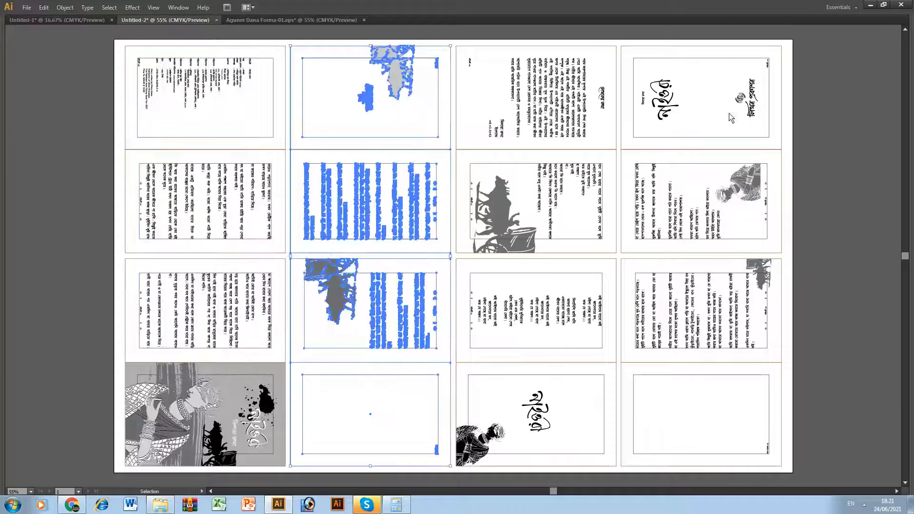
pyautogui.moveTo(732, 119); pyautogui.dragTo(815, 416)
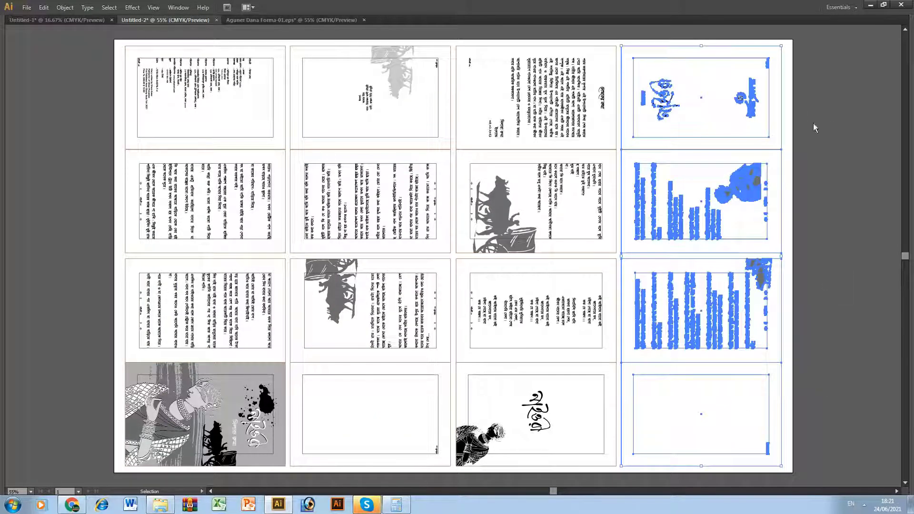
pyautogui.click(724, 129)
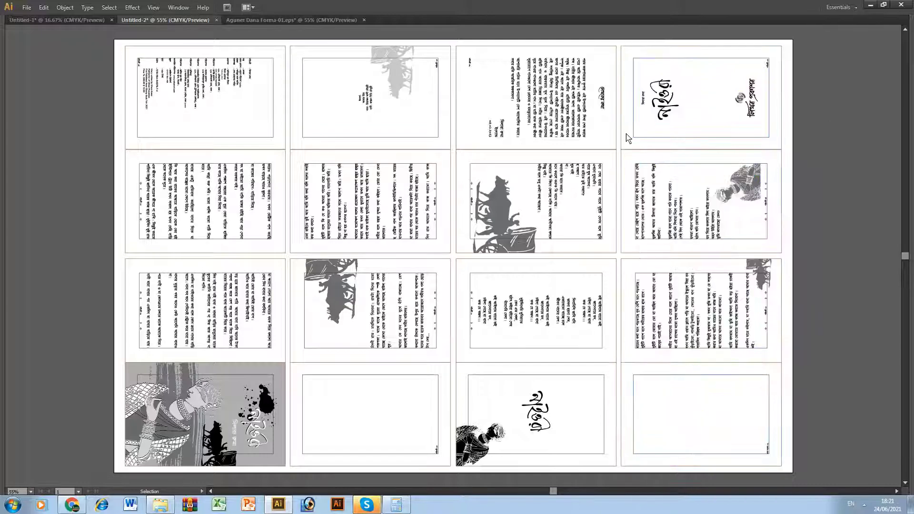
pyautogui.moveTo(440, 51); pyautogui.dragTo(699, 462)
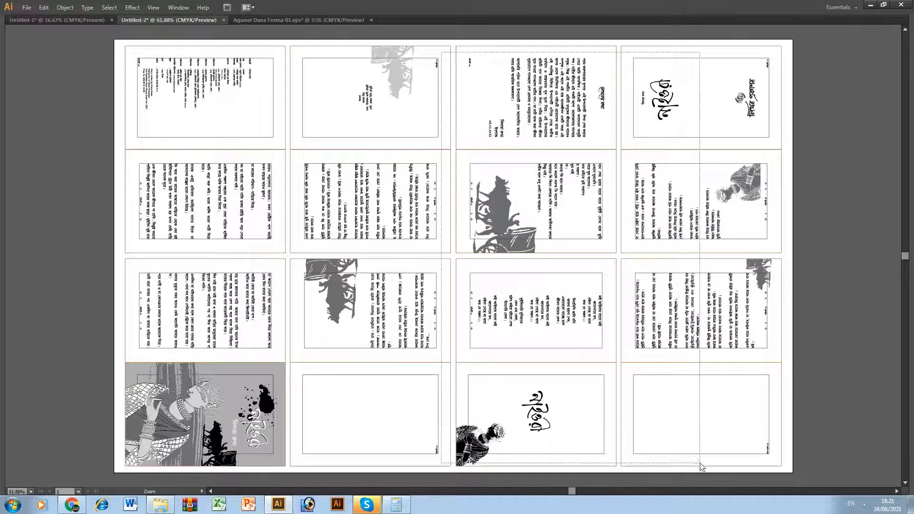
pyautogui.moveTo(463, 438); pyautogui.dragTo(536, 513)
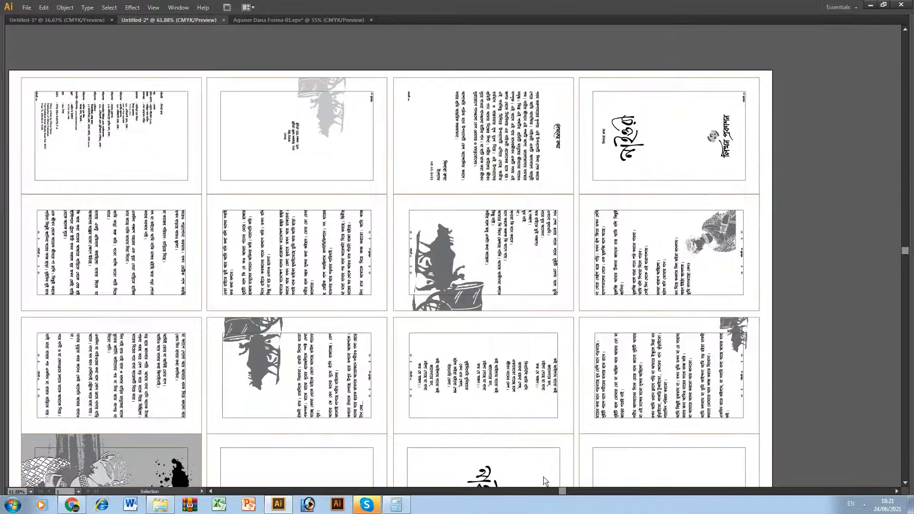
pyautogui.moveTo(543, 477); pyautogui.dragTo(529, 176)
pyautogui.moveTo(518, 252); pyautogui.dragTo(573, 260)
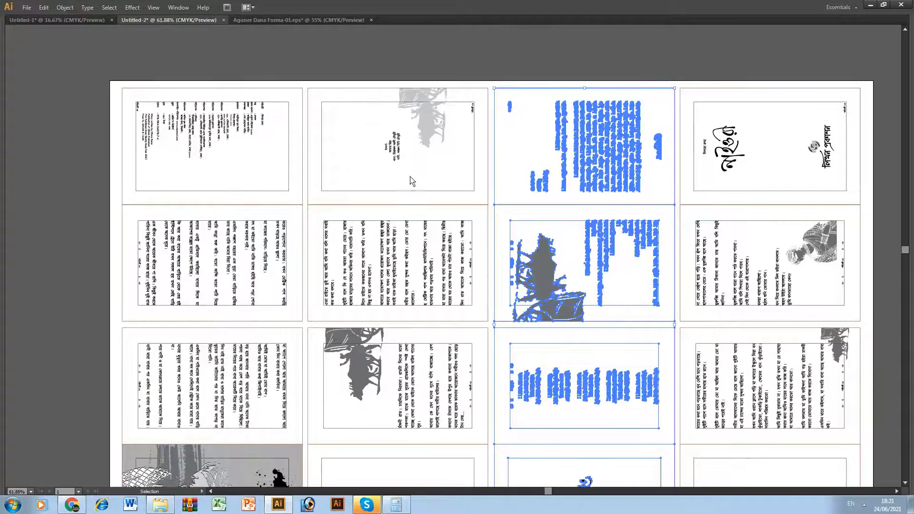
pyautogui.moveTo(412, 176); pyautogui.dragTo(408, 467)
pyautogui.click(428, 182)
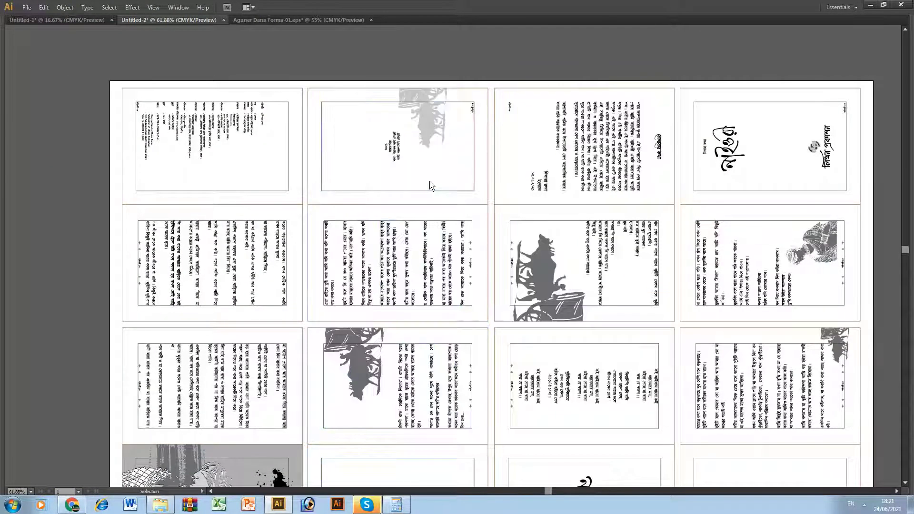
pyautogui.hotkey('ctrl', '0')
# Step: Examine the bottom row of the sheet, inspecting the grey cover page and the fourth, blank page up close
pyautogui.moveTo(2, 351)
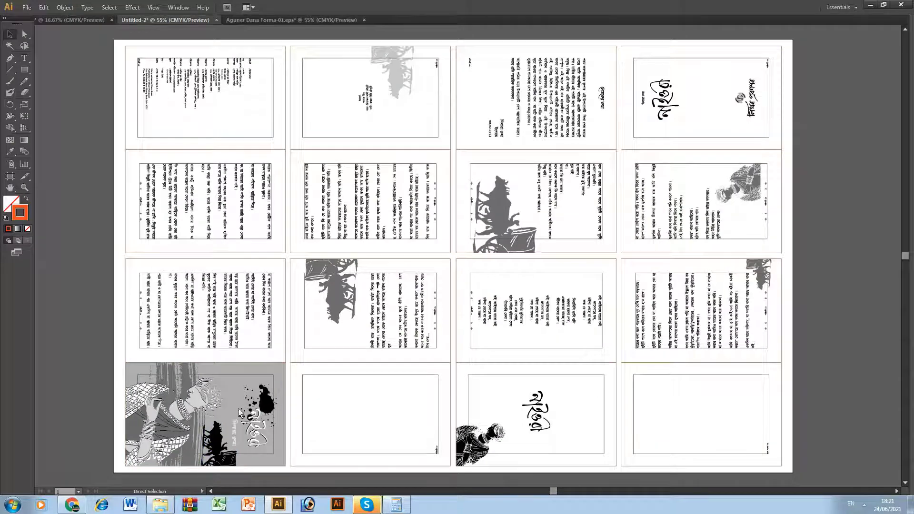
pyautogui.moveTo(384, 407); pyautogui.dragTo(396, 387)
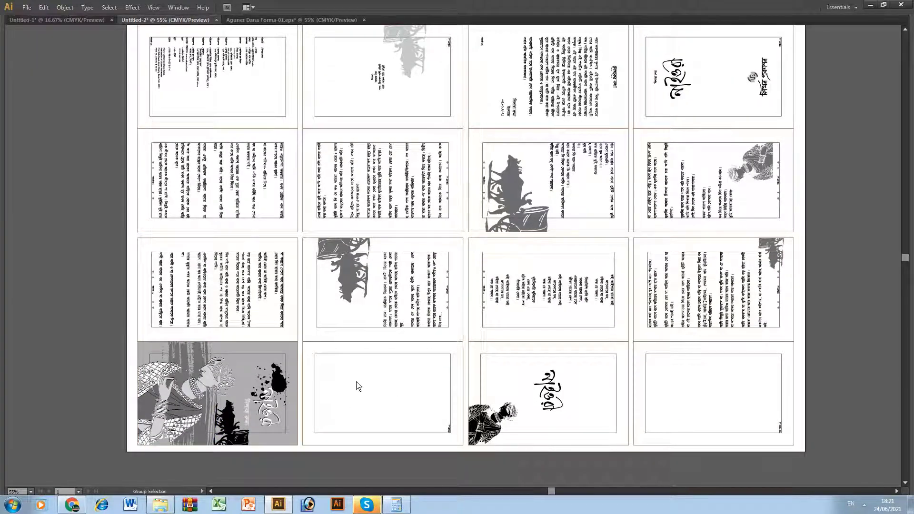
pyautogui.hotkey('ctrl', '0')
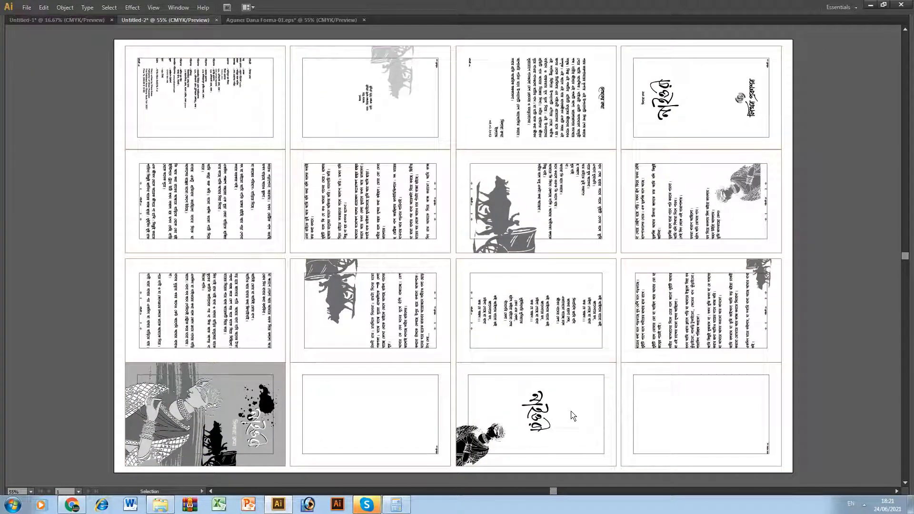
pyautogui.moveTo(105, 367); pyautogui.dragTo(313, 473)
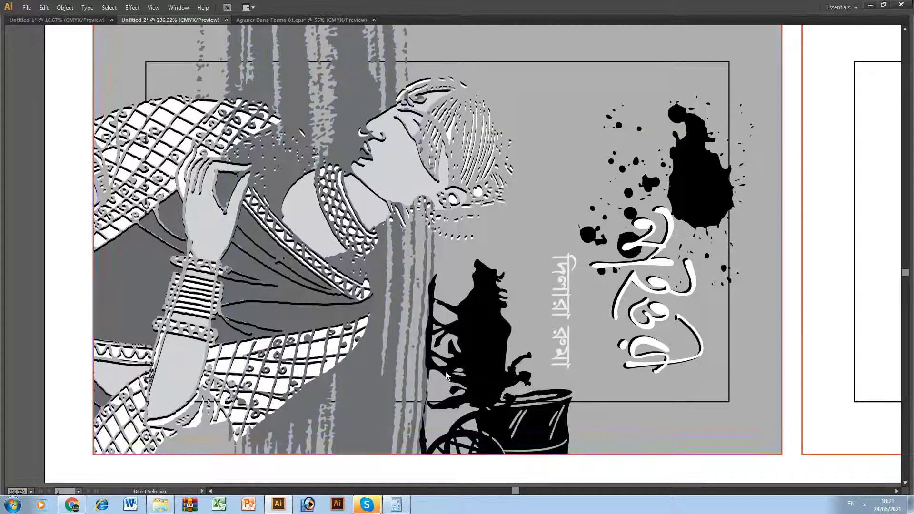
pyautogui.hotkey('ctrl', '0')
pyautogui.moveTo(732, 423); pyautogui.dragTo(803, 464)
pyautogui.hotkey('ctrl', '0')
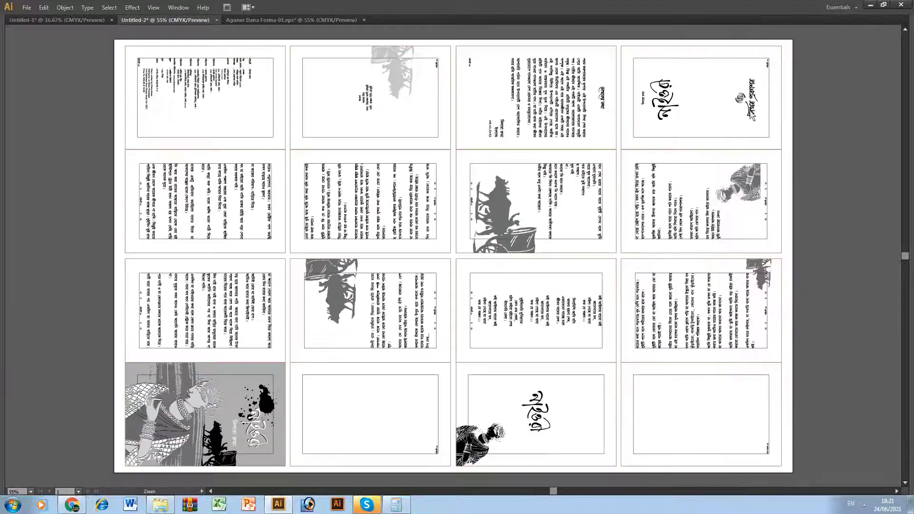
# Step: Examine the page numbers along the inner edges of the second and third columns, from the top row to the bottom
pyautogui.moveTo(780, 95); pyautogui.dragTo(800, 116)
pyautogui.hotkey('ctrl', '0')
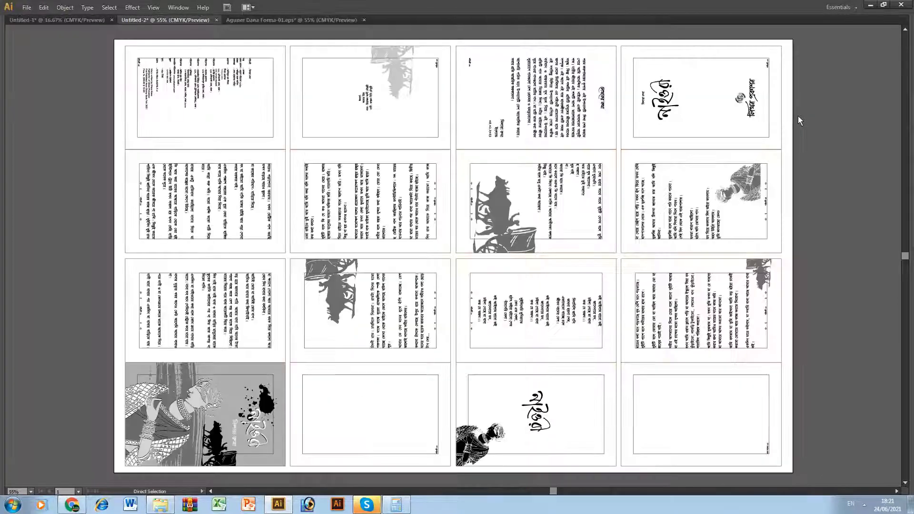
pyautogui.moveTo(122, 47); pyautogui.dragTo(193, 90)
pyautogui.hotkey('ctrl', '0')
pyautogui.moveTo(380, 53); pyautogui.dragTo(511, 107)
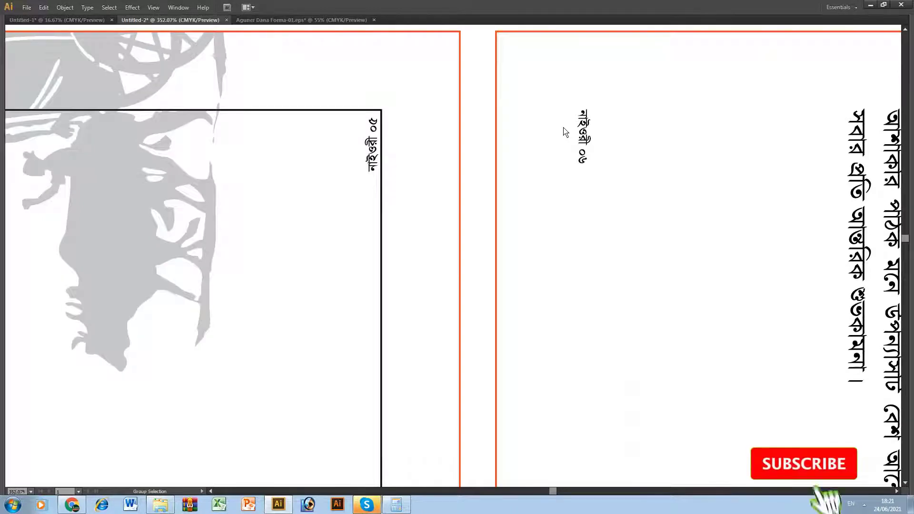
pyautogui.hotkey('ctrl', '0')
pyautogui.moveTo(388, 381); pyautogui.dragTo(516, 478)
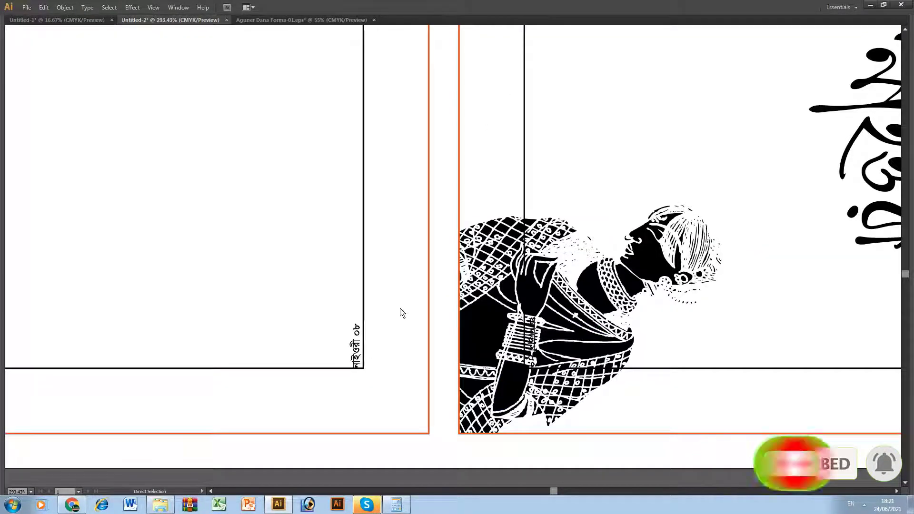
pyautogui.moveTo(684, 142); pyautogui.dragTo(447, 358)
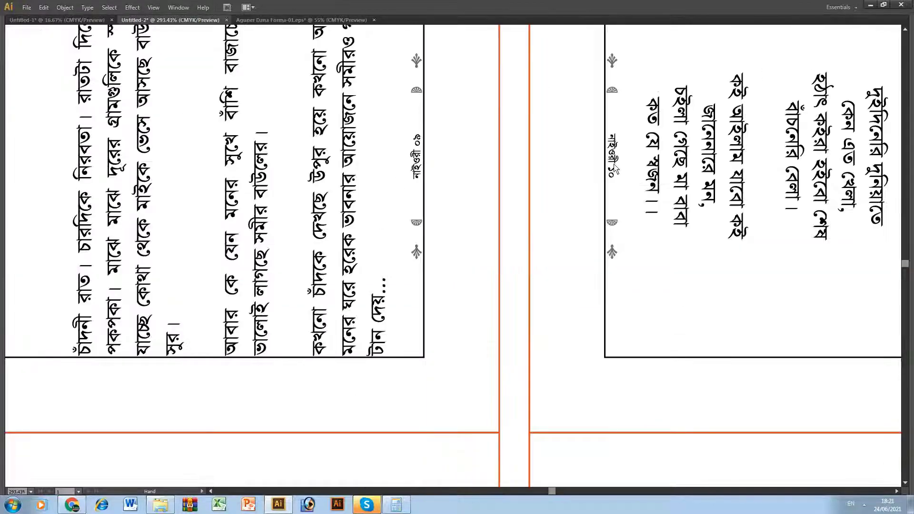
pyautogui.moveTo(614, 167); pyautogui.dragTo(595, 490)
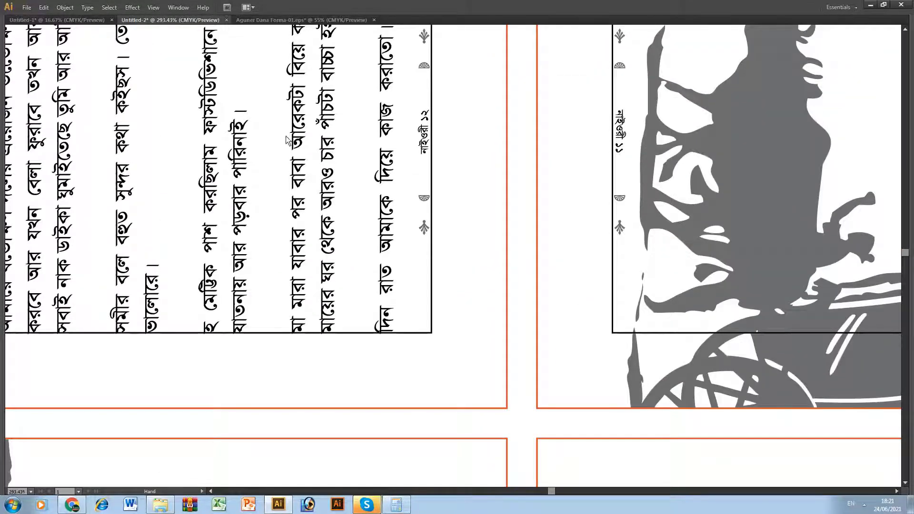
# Step: Examine the second and third rows page by page across the sheet, checking page order and facing directions
pyautogui.hotkey('ctrl', '-')
pyautogui.hotkey('ctrl', '-')
pyautogui.moveTo(287, 175); pyautogui.dragTo(434, 163)
pyautogui.moveTo(190, 222); pyautogui.dragTo(475, 198)
pyautogui.moveTo(735, 224); pyautogui.dragTo(357, 280)
pyautogui.moveTo(738, 216); pyautogui.dragTo(359, 280)
pyautogui.moveTo(728, 264); pyautogui.dragTo(345, 203)
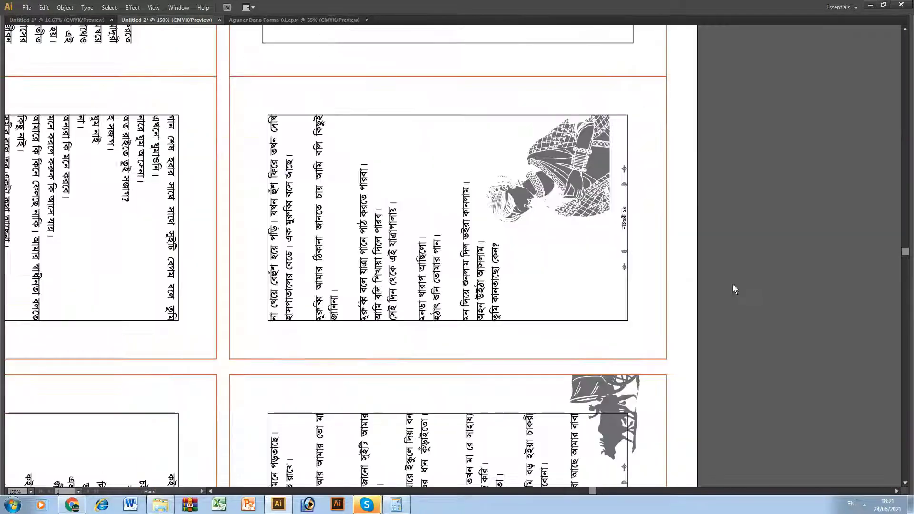
pyautogui.moveTo(557, 381); pyautogui.dragTo(629, 99)
pyautogui.moveTo(354, 334); pyautogui.dragTo(733, 277)
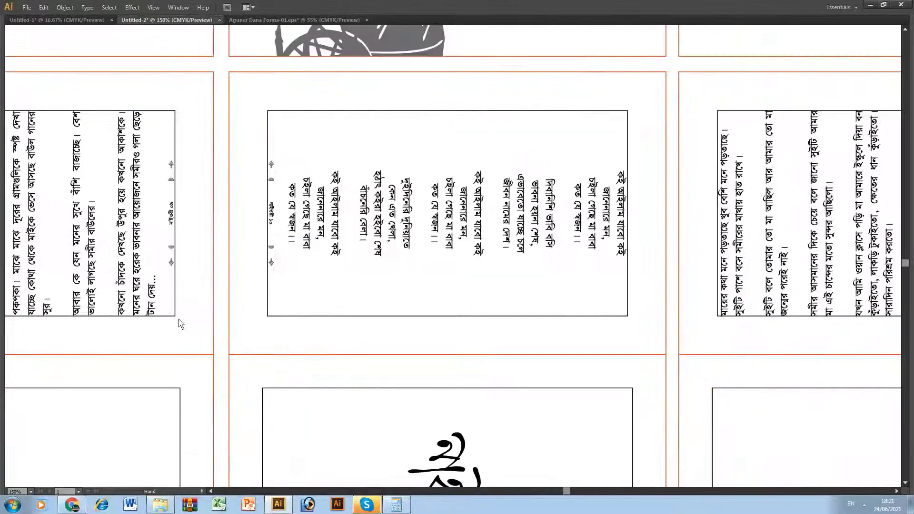
pyautogui.moveTo(179, 321); pyautogui.dragTo(616, 285)
pyautogui.moveTo(148, 286); pyautogui.dragTo(429, 331)
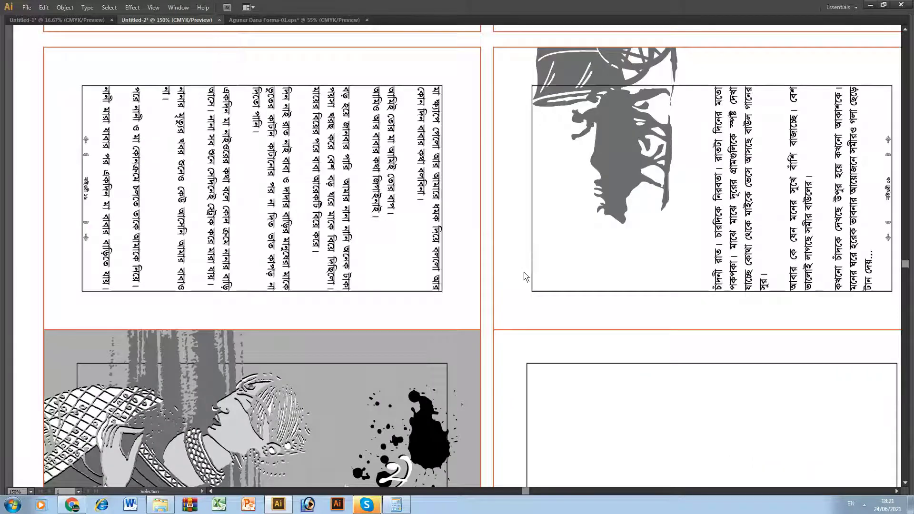
pyautogui.hotkey('ctrl', '0')
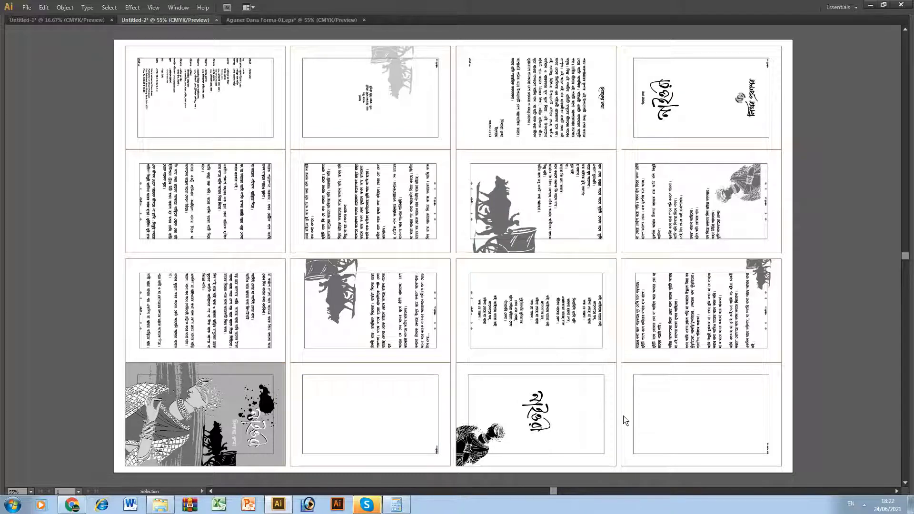
# Step: Duplicate the artboard together with its sixteen pages to the right of the original sheet
pyautogui.moveTo(220, 125); pyautogui.dragTo(715, 410)
pyautogui.click(719, 400)
pyautogui.moveTo(217, 114); pyautogui.dragTo(380, 398)
pyautogui.moveTo(151, 117); pyautogui.dragTo(747, 441)
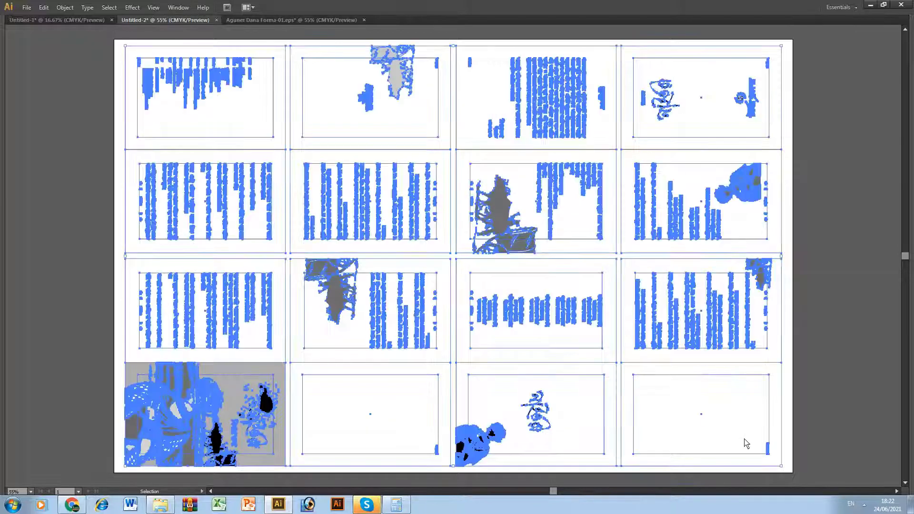
pyautogui.hotkey('ctrl', '-')
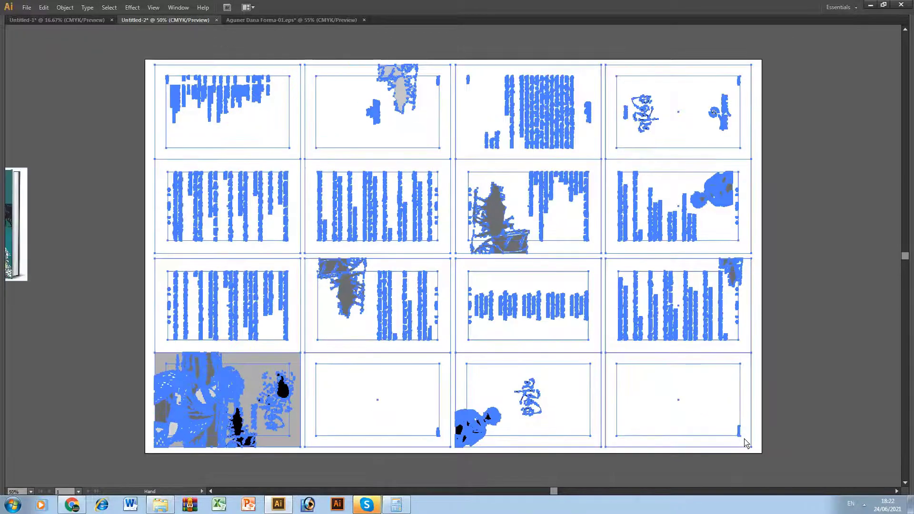
pyautogui.moveTo(583, 391); pyautogui.dragTo(362, 337)
pyautogui.hotkey('ctrl', '-')
pyautogui.press('Tab')
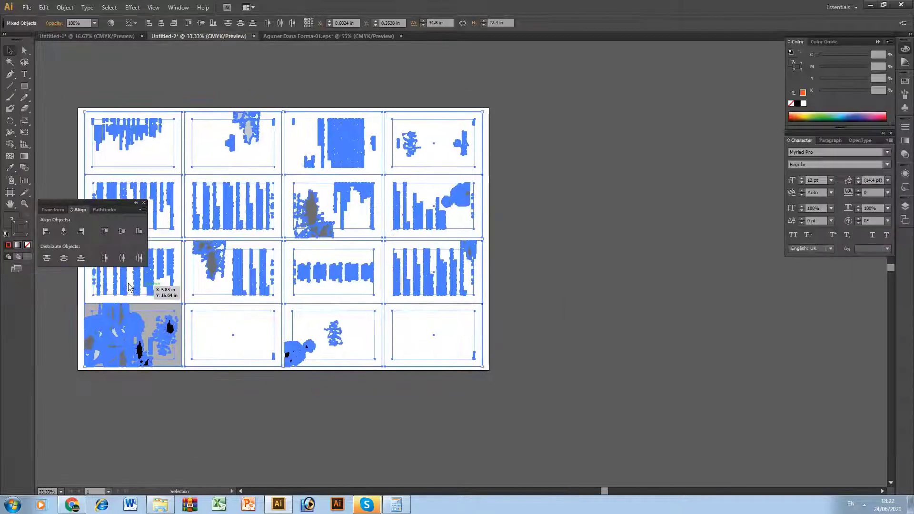
pyautogui.hotkey('shift', 'o')
pyautogui.press('Tab')
pyautogui.moveTo(447, 266); pyautogui.dragTo(578, 283)
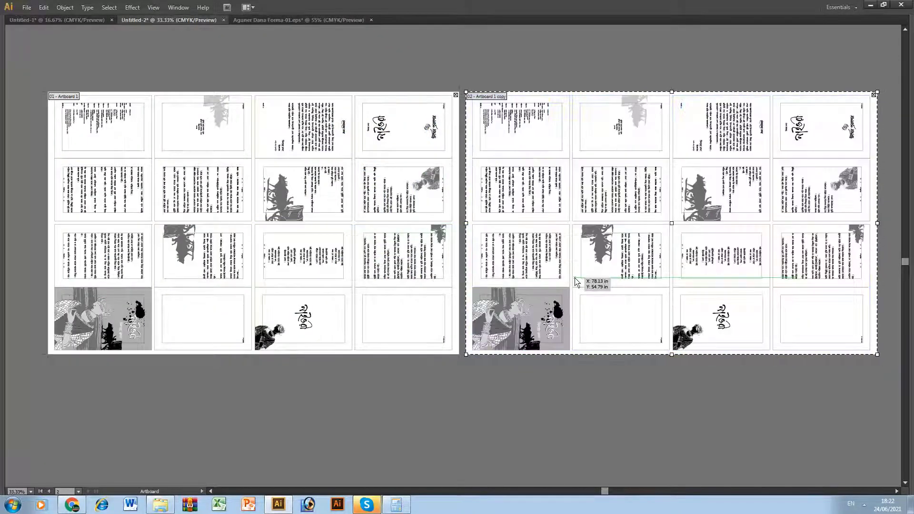
# Step: Try to flip the duplicated sixteen pages horizontally, then undo the flip
pyautogui.press('Tab')
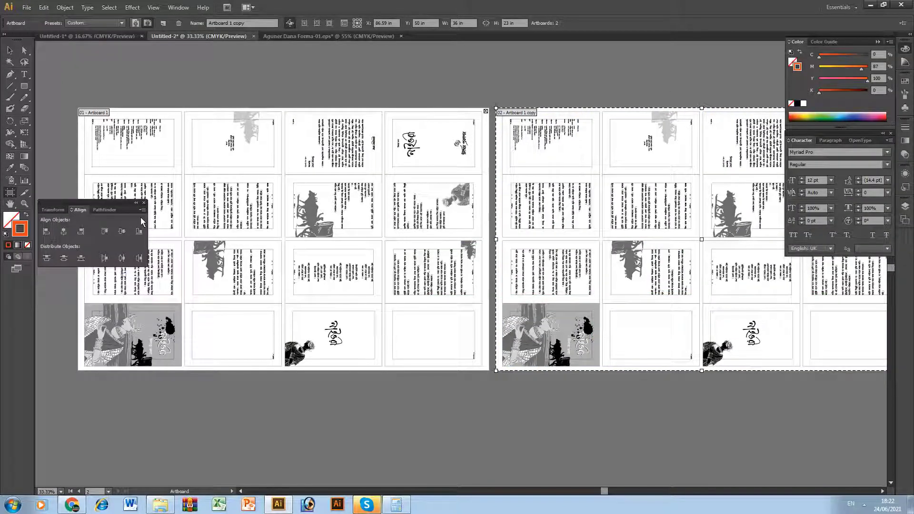
pyautogui.click(53, 210)
pyautogui.click(142, 210)
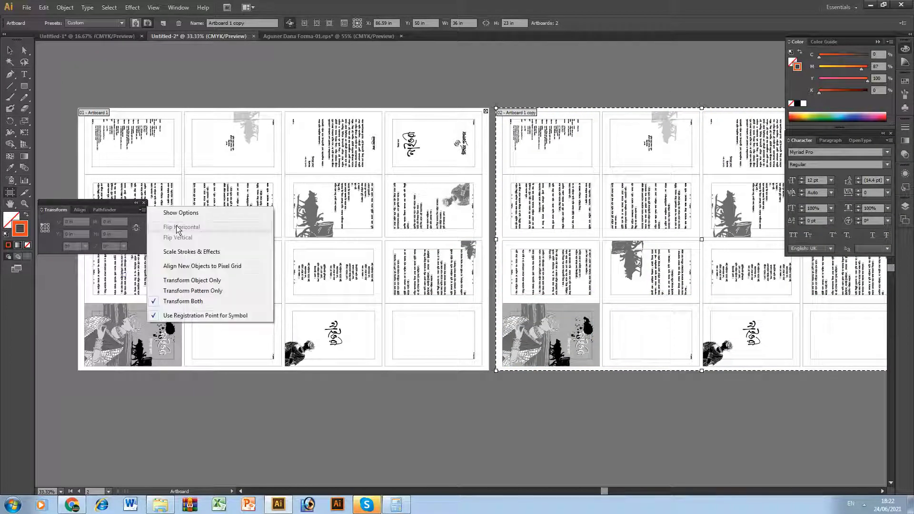
pyautogui.click(13, 52)
pyautogui.press('Tab')
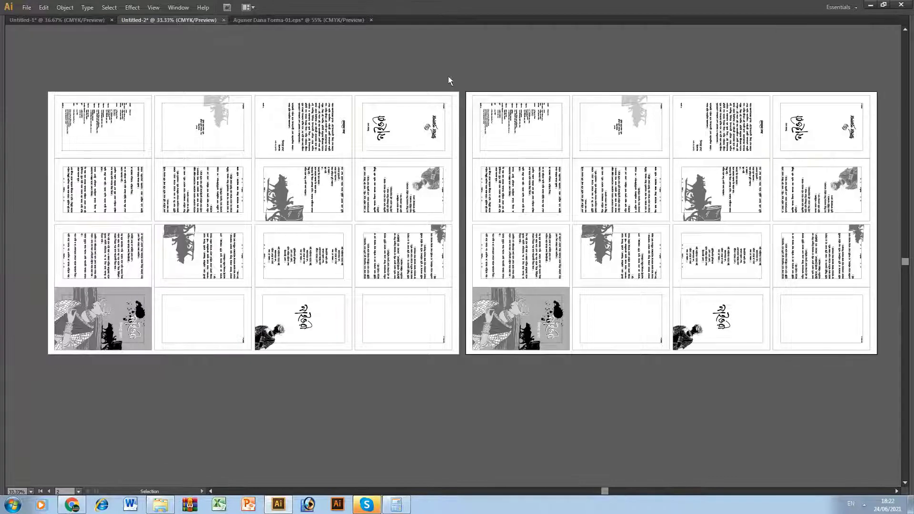
pyautogui.moveTo(480, 104); pyautogui.dragTo(867, 371)
pyautogui.press('Tab')
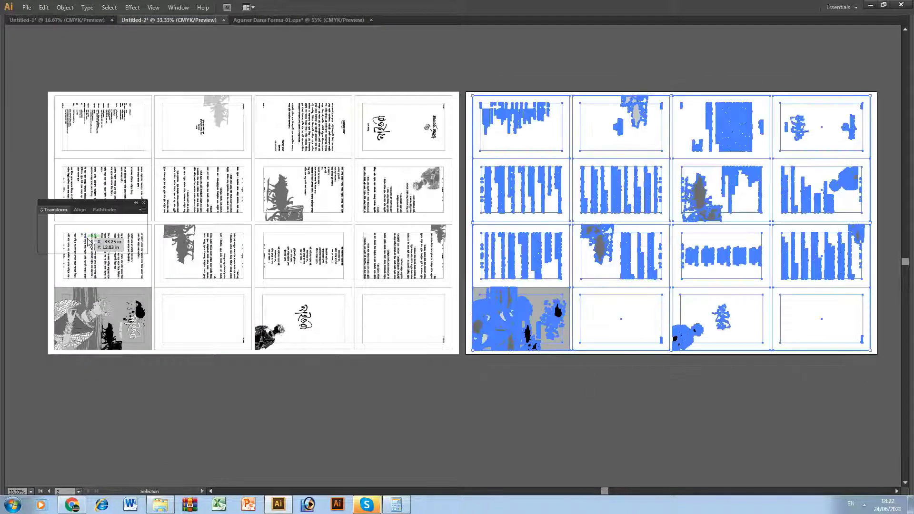
pyautogui.click(141, 211)
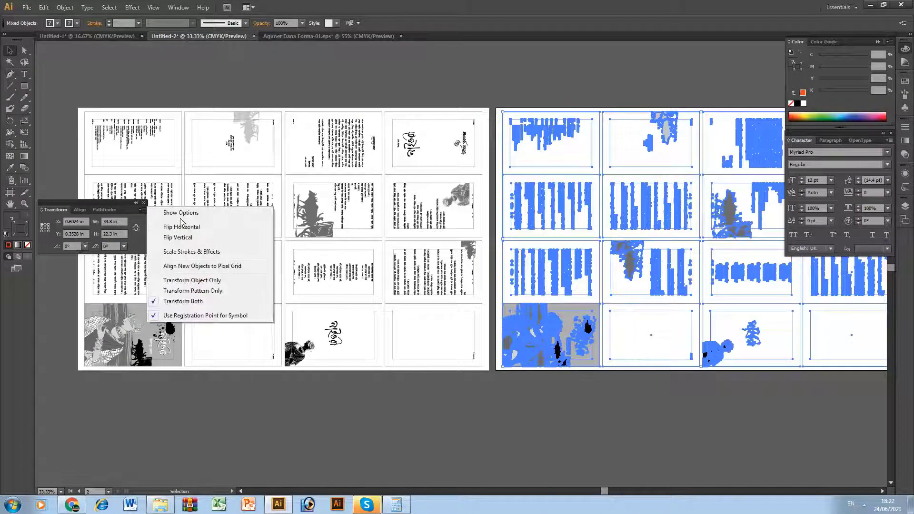
pyautogui.click(182, 224)
pyautogui.press('Tab')
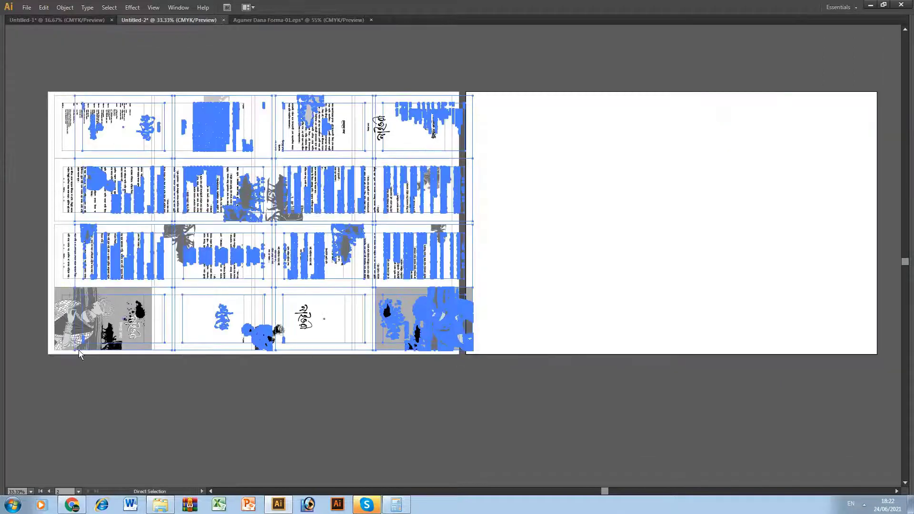
pyautogui.hotkey('ctrl', 'z')
# Step: Flip the duplicated pages horizontally in place on their own artboard and clear the selection
pyautogui.press('Tab')
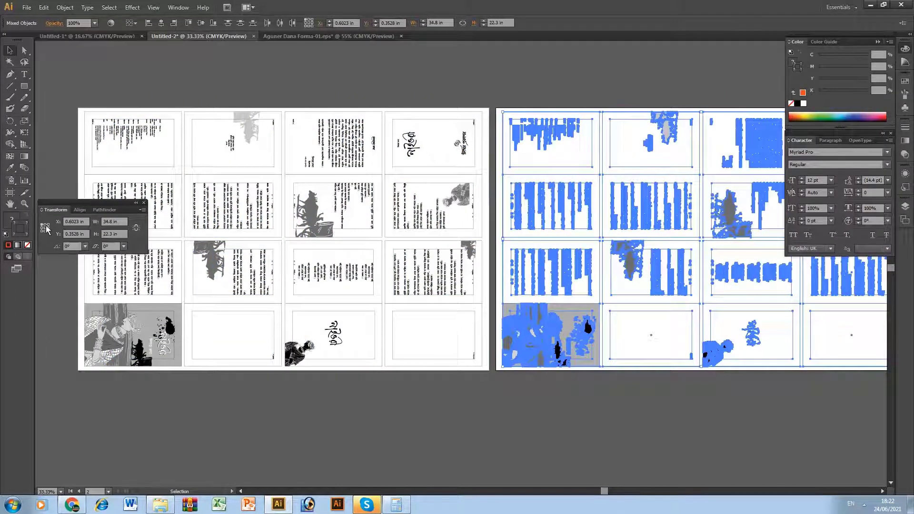
pyautogui.click(142, 210)
pyautogui.click(182, 224)
pyautogui.click(587, 433)
pyautogui.press('Tab')
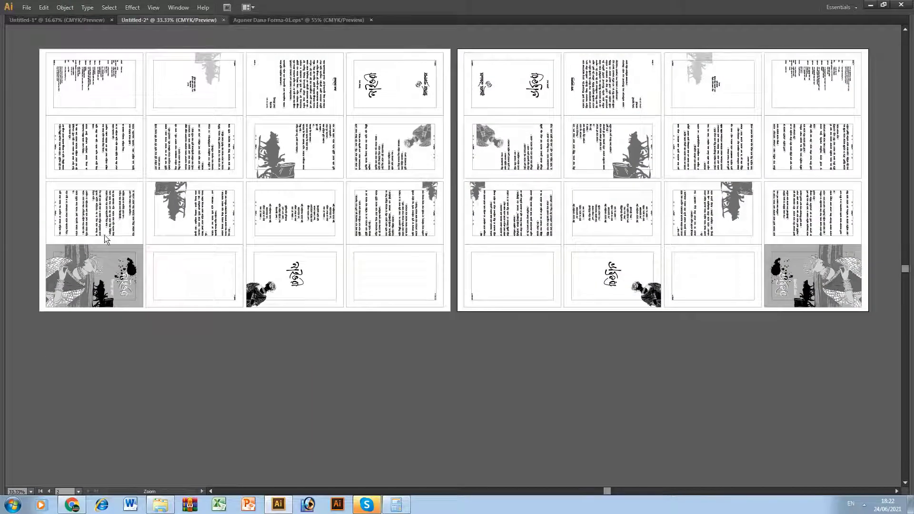
# Step: Compare the original sheet with its mirrored copy, undoing and redoing the horizontal flip
pyautogui.moveTo(90, 242); pyautogui.dragTo(550, 351)
pyautogui.moveTo(95, 304); pyautogui.dragTo(279, 344)
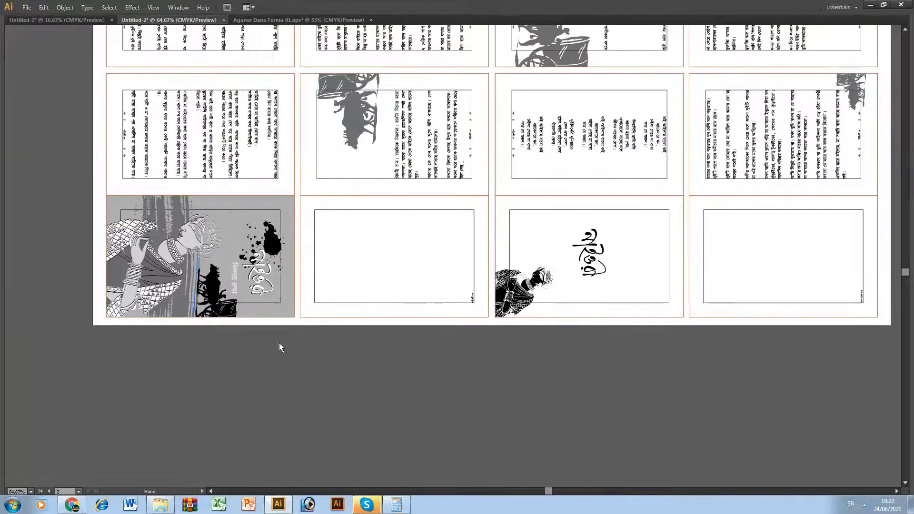
pyautogui.click(184, 282)
pyautogui.hotkey('ctrl', '-')
pyautogui.hotkey('ctrl', '-')
pyautogui.hotkey('ctrl', '-')
pyautogui.hotkey('ctrl', 'z')
pyautogui.moveTo(883, 304); pyautogui.dragTo(778, 313)
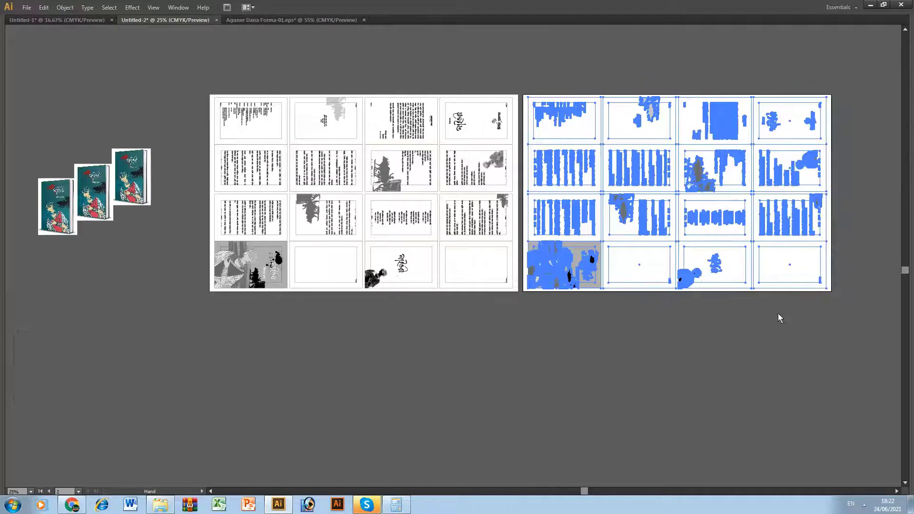
pyautogui.hotkey('ctrl', 'shift', 'z')
pyautogui.click(787, 300)
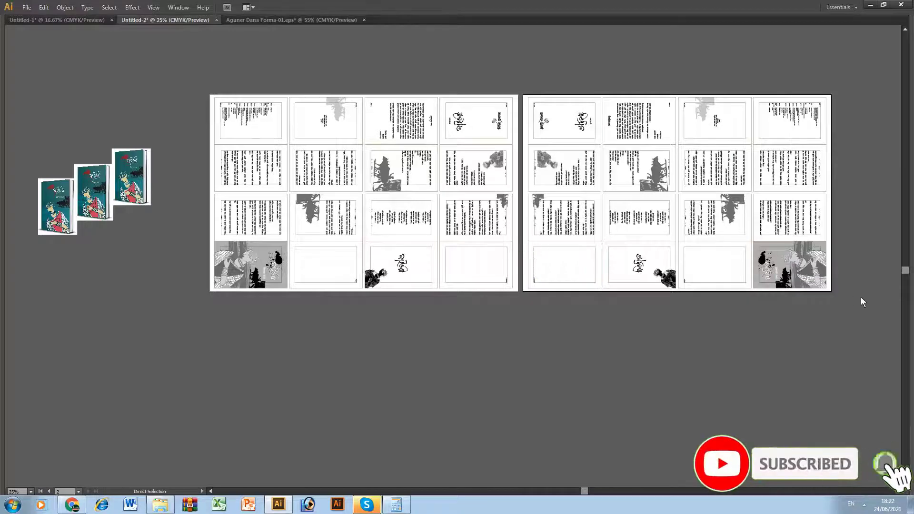
# Step: Undo the horizontal flip of the duplicated pages and clear the selection
pyautogui.hotkey('ctrl', 'z')
pyautogui.click(545, 382)
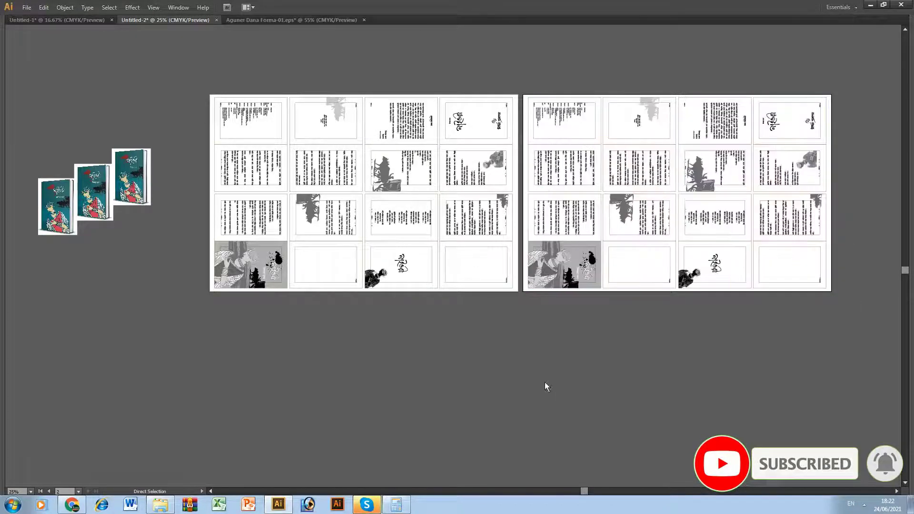
pyautogui.press('Tab')
pyautogui.click(9, 53)
pyautogui.press('Tab')
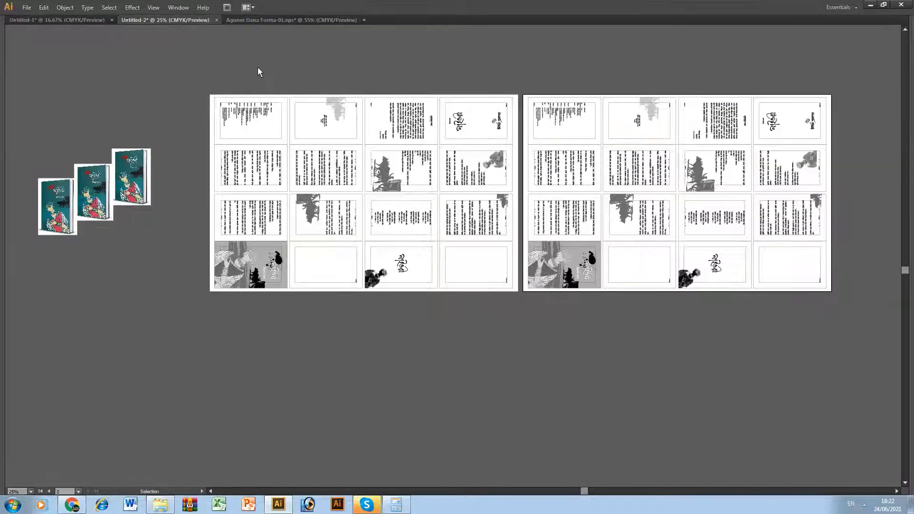
# Step: Examine the top row of the original sheet up close, including the dedication, author's note and title pages
pyautogui.moveTo(200, 88); pyautogui.dragTo(483, 179)
pyautogui.moveTo(54, 141); pyautogui.dragTo(584, 264)
pyautogui.moveTo(754, 275); pyautogui.dragTo(302, 283)
pyautogui.moveTo(579, 333); pyautogui.dragTo(313, 356)
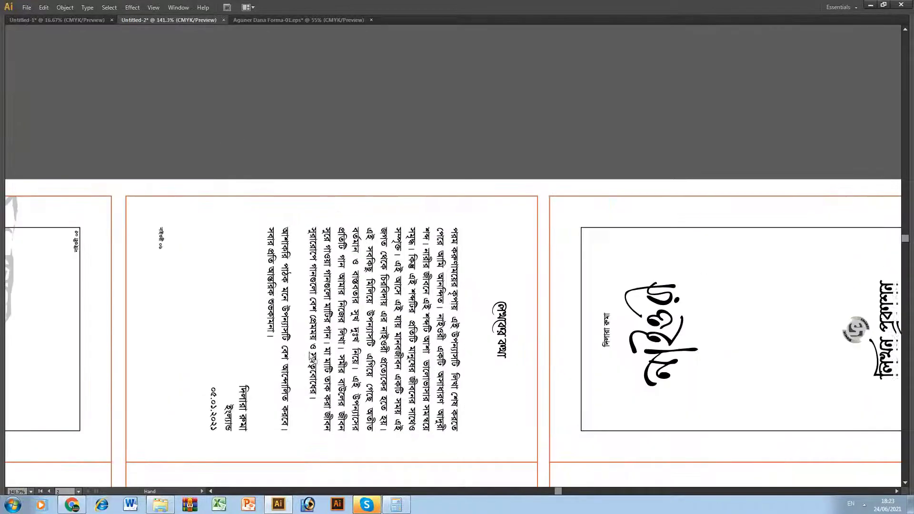
pyautogui.moveTo(545, 330); pyautogui.dragTo(337, 257)
pyautogui.moveTo(385, 325); pyautogui.dragTo(638, 357)
pyautogui.moveTo(459, 376); pyautogui.dragTo(575, 359)
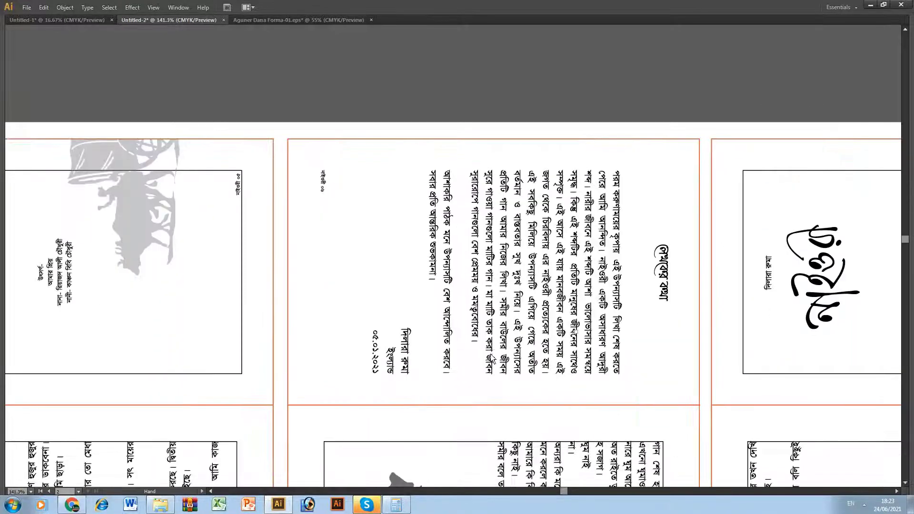
pyautogui.moveTo(214, 267); pyautogui.dragTo(209, 334)
pyautogui.press('v')
pyautogui.click(371, 272)
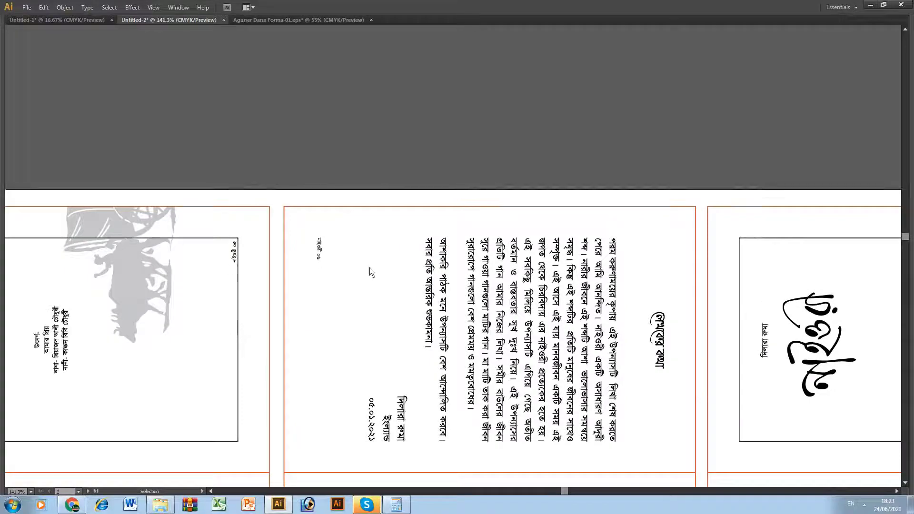
# Step: Examine the facing page numbers of the two middle columns from the second row down to the bottom row
pyautogui.hotkey('ctrl', '-')
pyautogui.hotkey('ctrl', '-')
pyautogui.moveTo(439, 362); pyautogui.dragTo(462, 248)
pyautogui.moveTo(273, 198); pyautogui.dragTo(499, 374)
pyautogui.moveTo(425, 332); pyautogui.dragTo(417, 274)
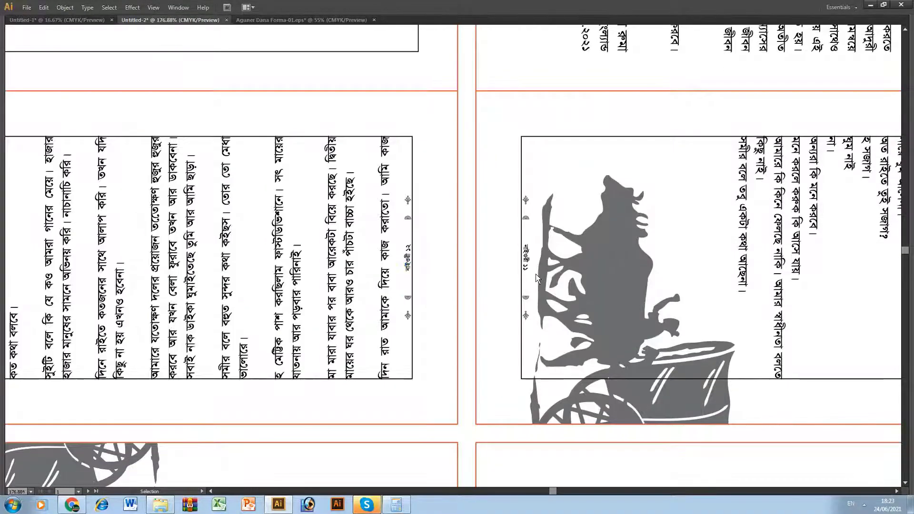
pyautogui.scroll(-5, 520, 309)
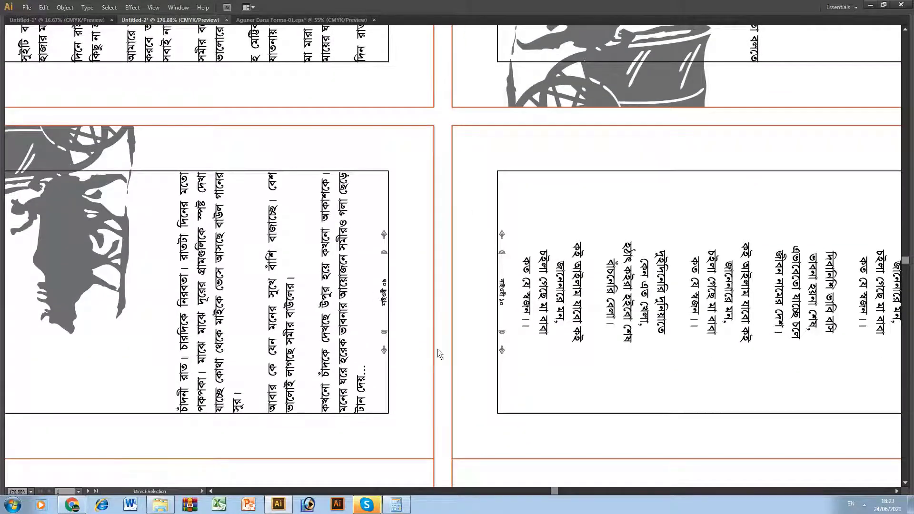
pyautogui.scroll(-8, 439, 347)
pyautogui.click(500, 284)
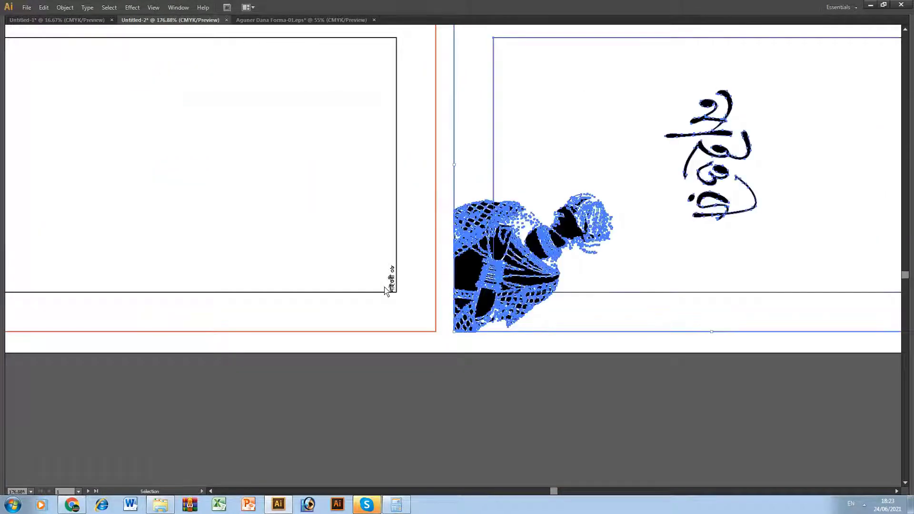
pyautogui.click(423, 324)
pyautogui.hotkey('ctrl', 'alt', '0')
pyautogui.hotkey('ctrl', '1')
pyautogui.hotkey('ctrl', 'alt', '0')
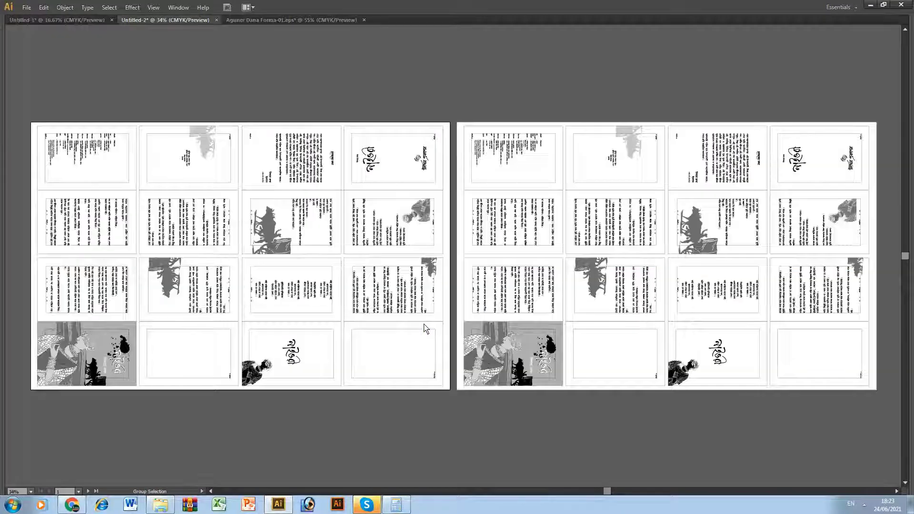
# Step: Delete the duplicate artboard and all of its copied pages, leaving only the original sheet
pyautogui.hotkey('shift', 'o')
pyautogui.click(568, 205)
pyautogui.press('Delete')
pyautogui.press('Escape')
pyautogui.moveTo(459, 109); pyautogui.dragTo(879, 399)
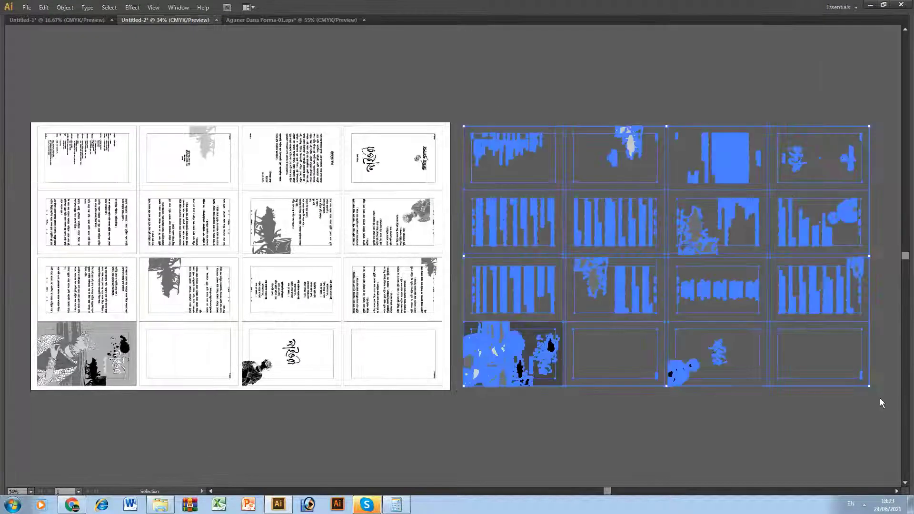
pyautogui.press('Delete')
pyautogui.hotkey('ctrl', '1')
pyautogui.hotkey('ctrl', 'alt', '0')
pyautogui.press('v')
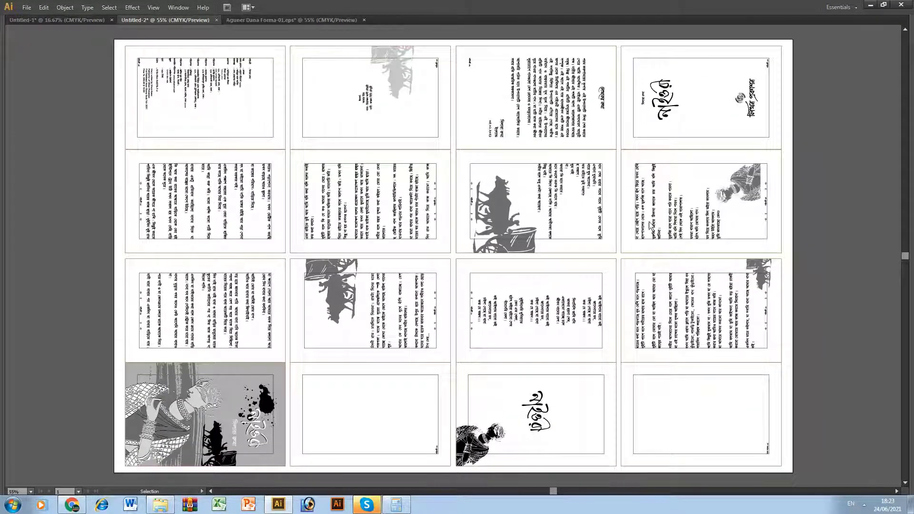
# Step: Remove the stroke from all the inner margin frames by selecting one and matching every object with the same stroke color
pyautogui.moveTo(245, 134); pyautogui.dragTo(706, 453)
pyautogui.click(706, 453)
pyautogui.click(280, 132)
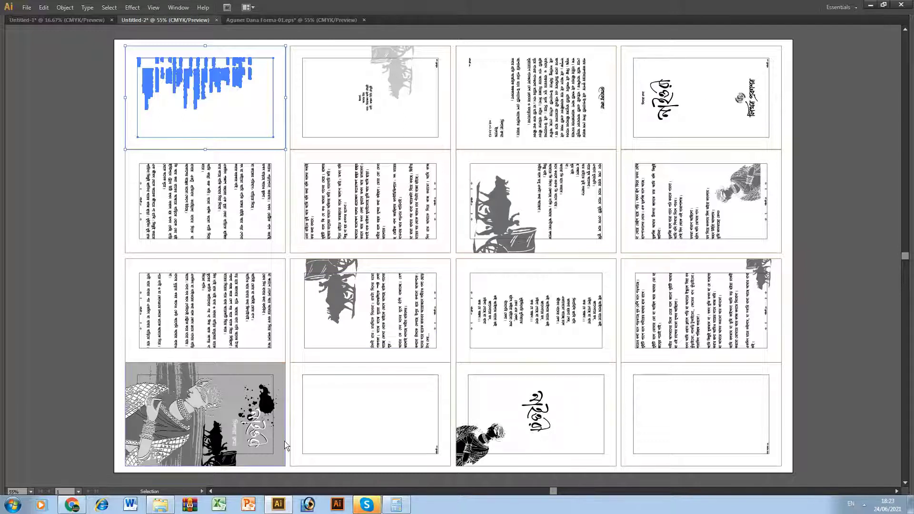
pyautogui.click(691, 438)
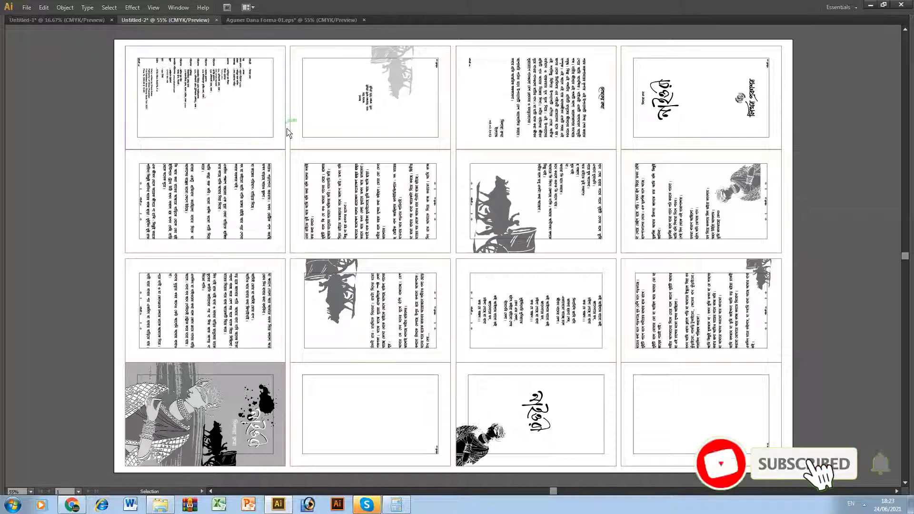
pyautogui.press('a')
pyautogui.click(273, 138)
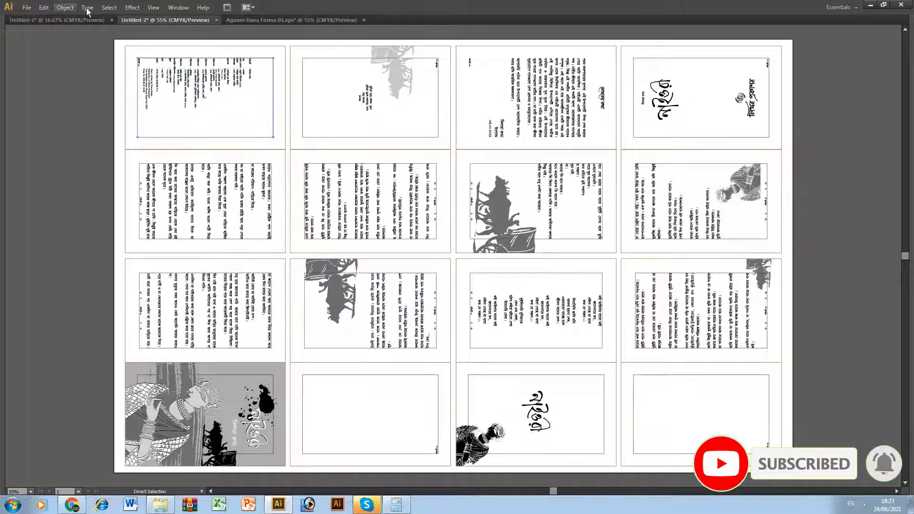
pyautogui.click(109, 7)
pyautogui.moveTo(119, 96)
pyautogui.click(262, 163)
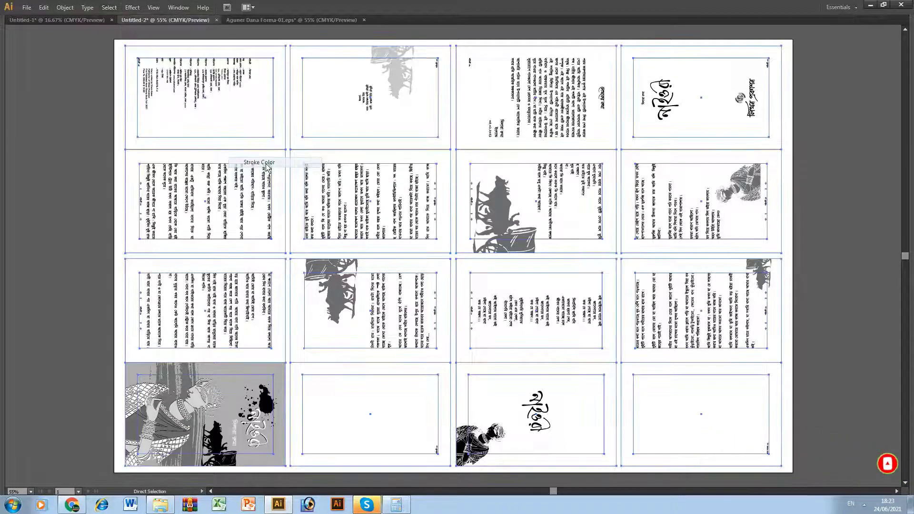
pyautogui.press('Tab')
pyautogui.click(791, 103)
pyautogui.click(667, 150)
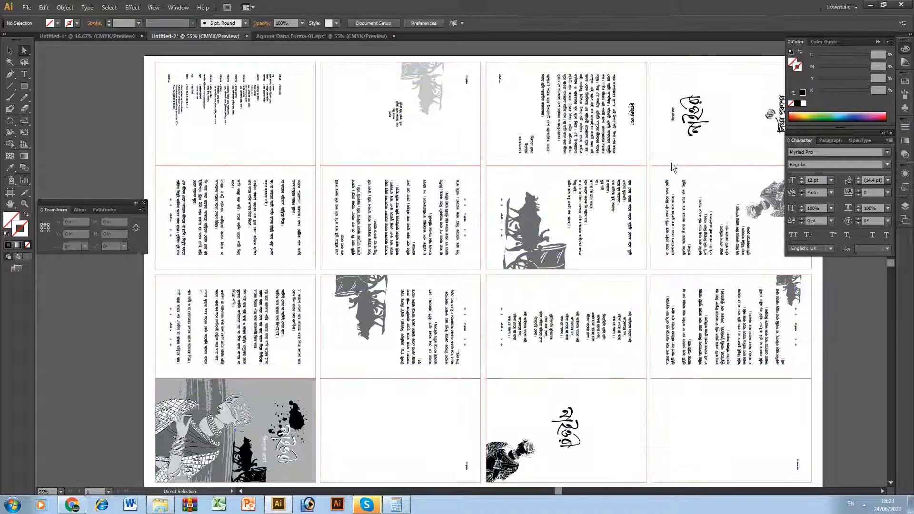
# Step: Try removing the stroke from all the orange page frames, and undo the change
pyautogui.click(673, 166)
pyautogui.click(109, 7)
pyautogui.moveTo(119, 96)
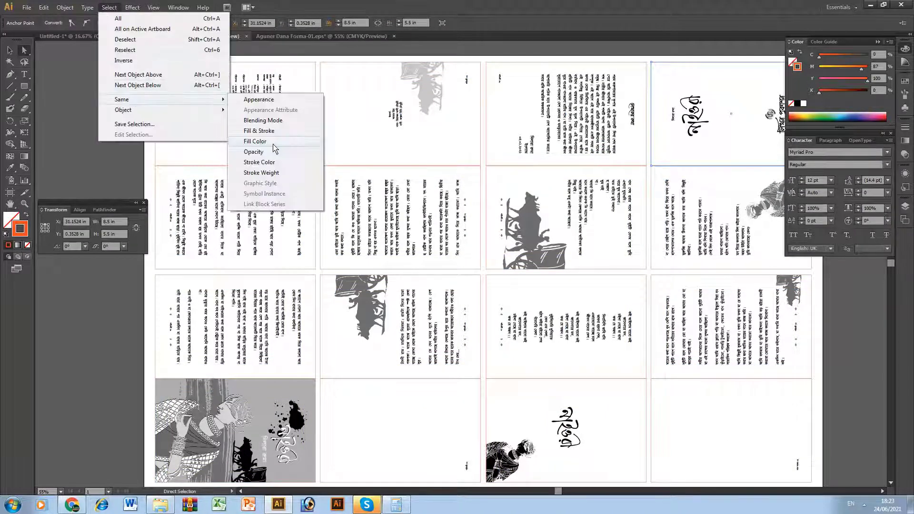
pyautogui.click(266, 162)
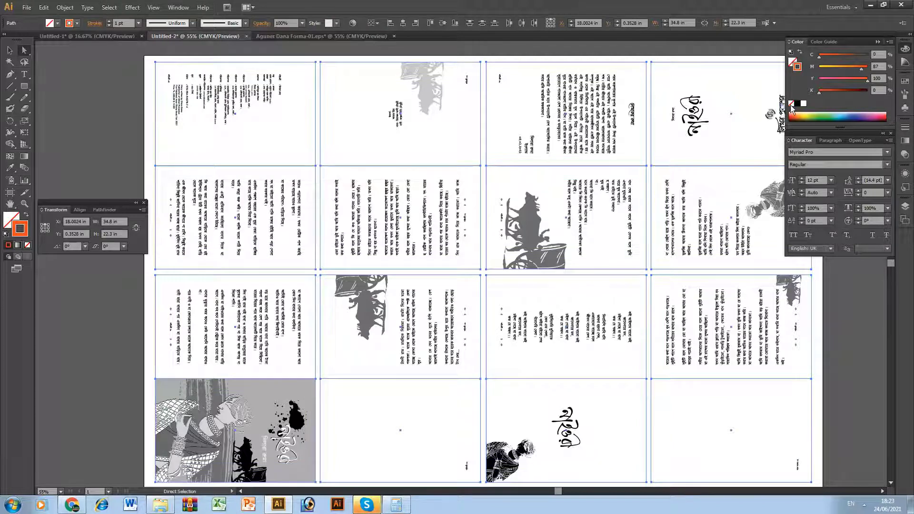
pyautogui.press('Delete')
pyautogui.press('Tab')
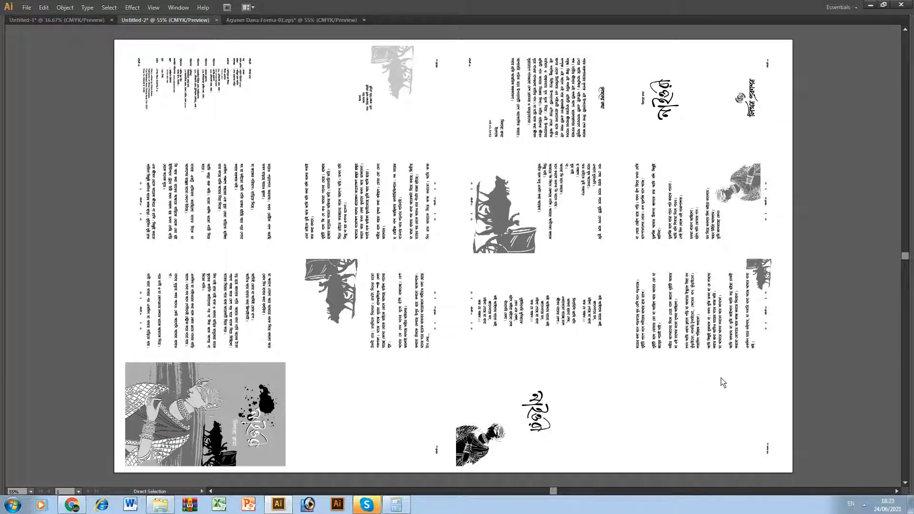
pyautogui.hotkey('ctrl', 'z')
pyautogui.hotkey('ctrl', 'z')
# Step: Draw a horizontal line about 0.83 in long with the Pen tool, just outside the sheet's upper-right corner
pyautogui.press('Tab')
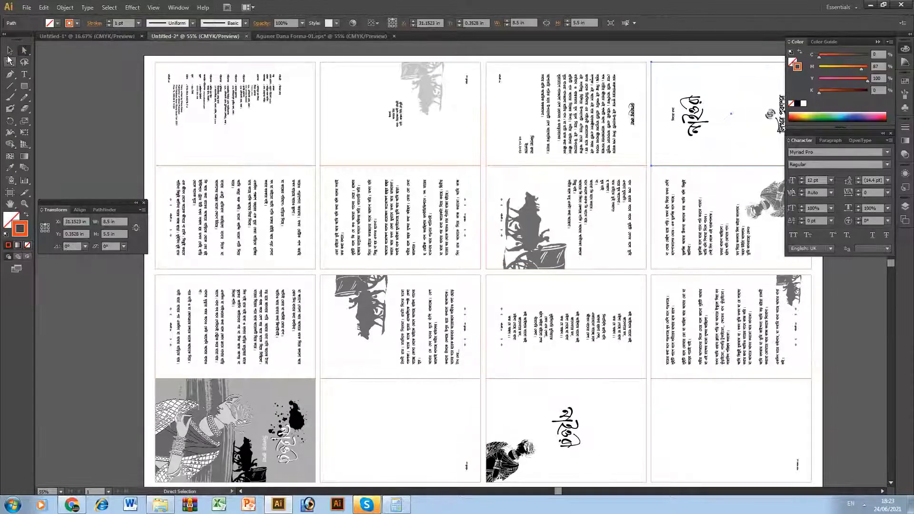
pyautogui.click(9, 50)
pyautogui.click(11, 74)
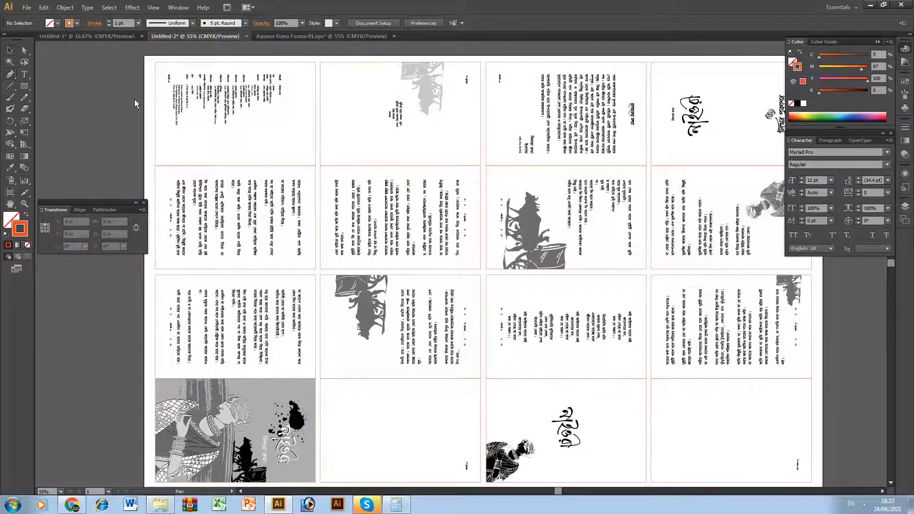
pyautogui.press('Tab')
pyautogui.moveTo(745, 36); pyautogui.dragTo(791, 169)
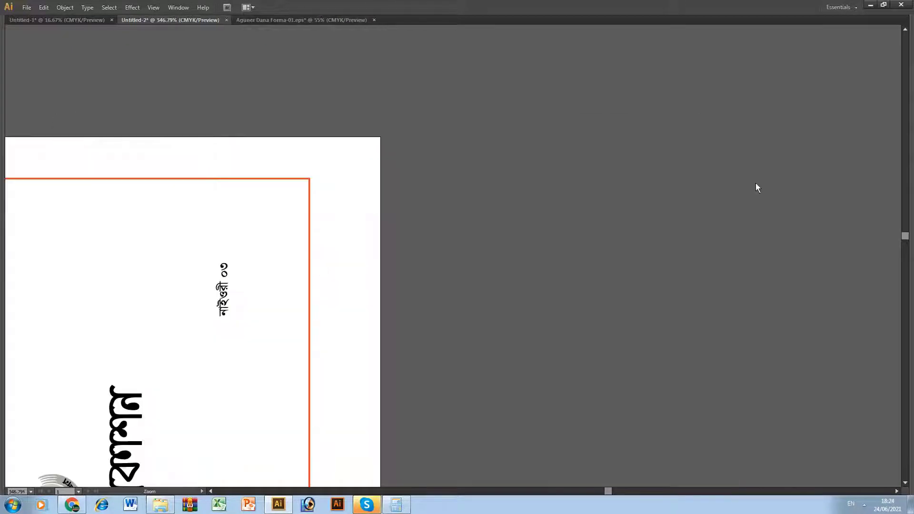
pyautogui.click(514, 141)
pyautogui.click(612, 140)
pyautogui.press('v')
pyautogui.press('Tab')
# Step: Set the new line's width to 0.1 in and its stroke weight to 0.5 pt
pyautogui.click(114, 221)
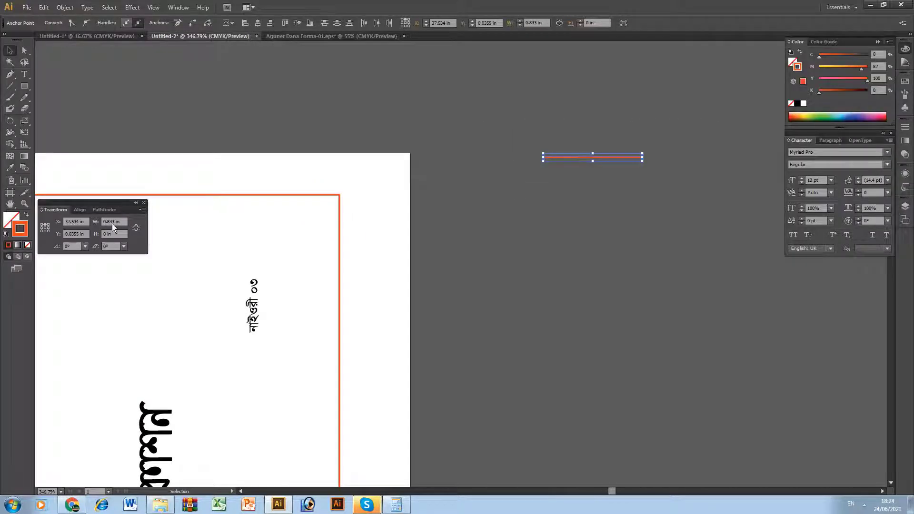
pyautogui.write('4')
pyautogui.press('Return')
pyautogui.press('Tab')
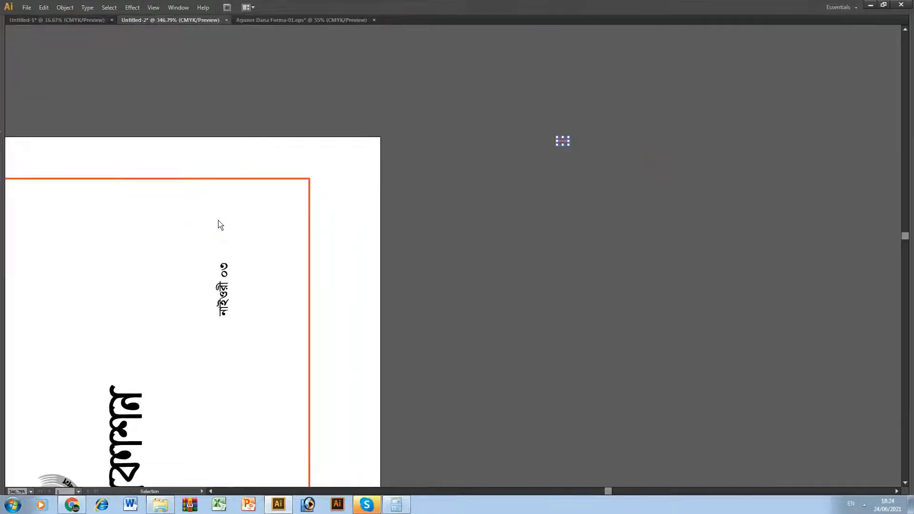
pyautogui.press('Tab')
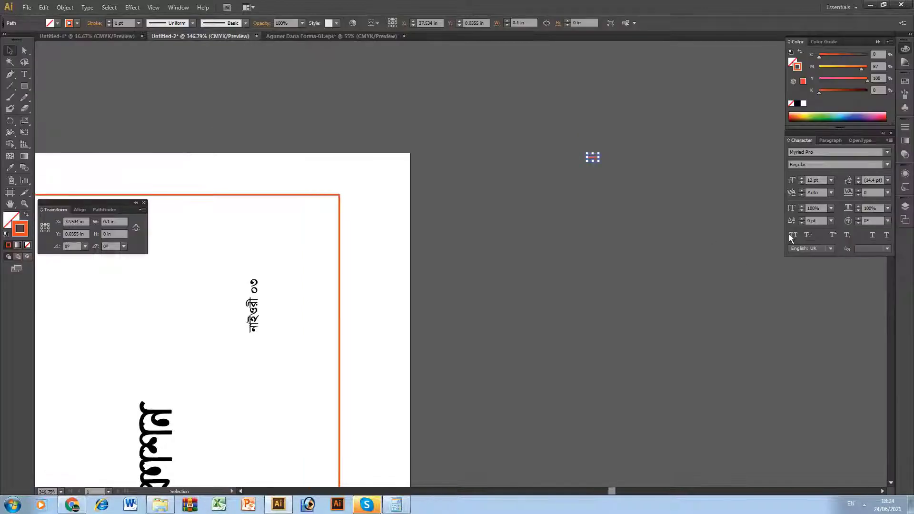
pyautogui.click(905, 127)
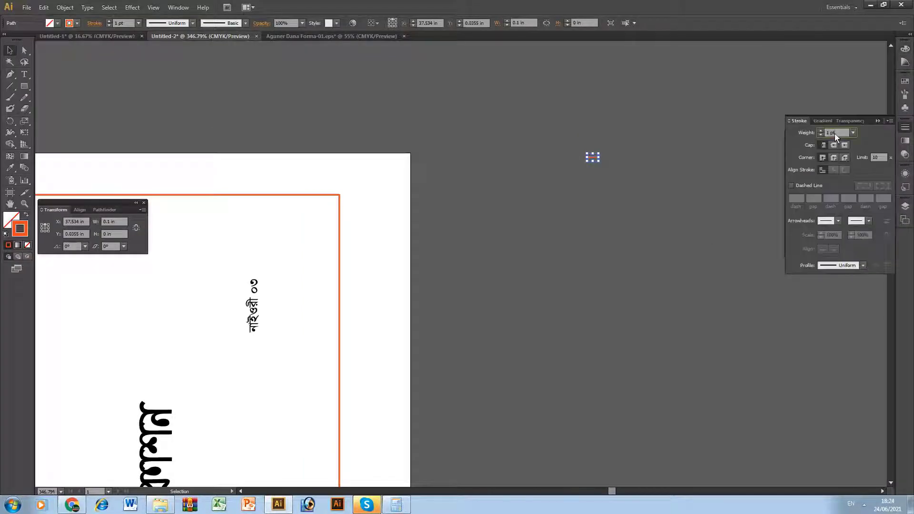
pyautogui.press('Return')
pyautogui.press('Tab')
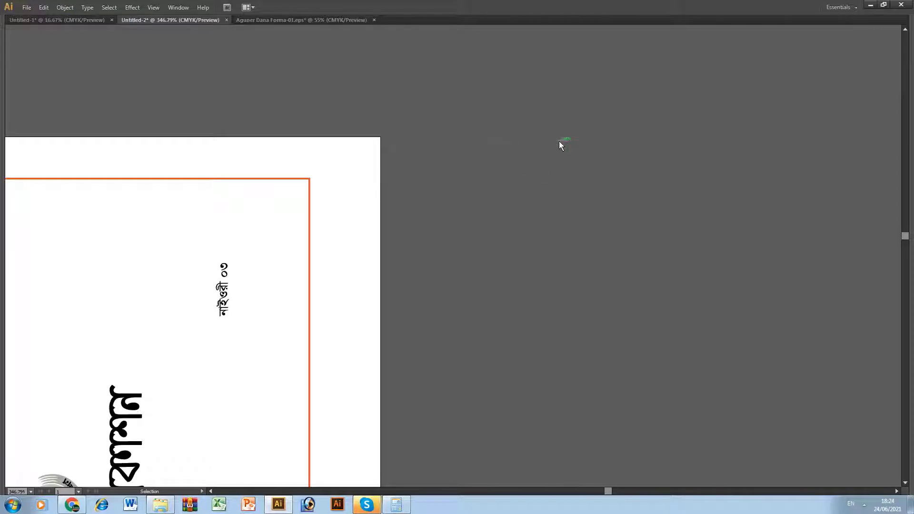
# Step: Snap the line's left end to the upper-right corner of the top-right page frame, and move it 0.1 in outward horizontally
pyautogui.scroll(8, 309, 179)
pyautogui.hotkey('ctrl', 'y')
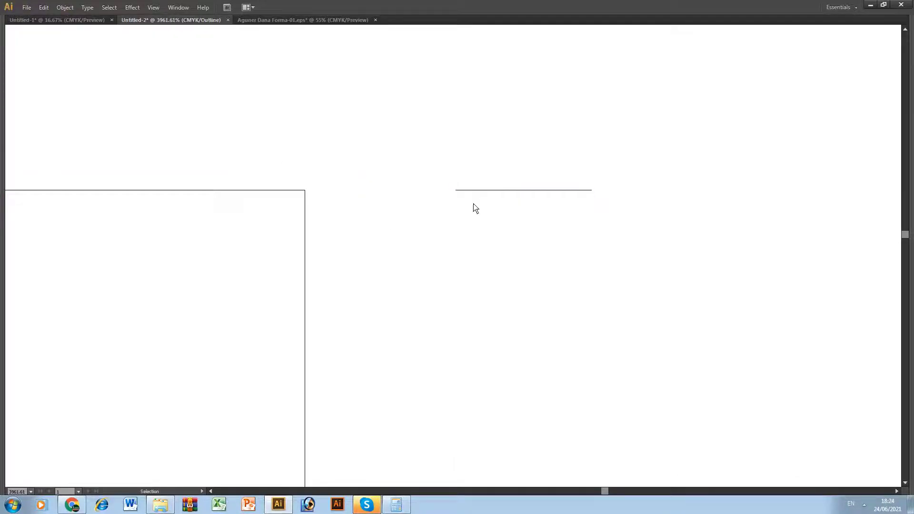
pyautogui.moveTo(452, 191)
pyautogui.mouseDown()
pyautogui.moveTo(394, 204)
pyautogui.moveTo(306, 190)
pyautogui.mouseUp()
pyautogui.hotkey('ctrl', 'y')
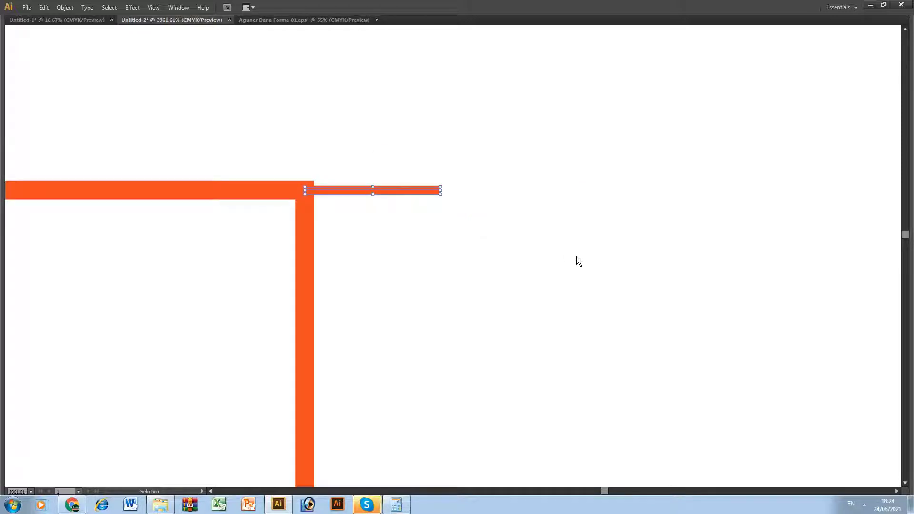
pyautogui.press('Return')
pyautogui.write('.1')
pyautogui.press('Tab')
pyautogui.press('Return')
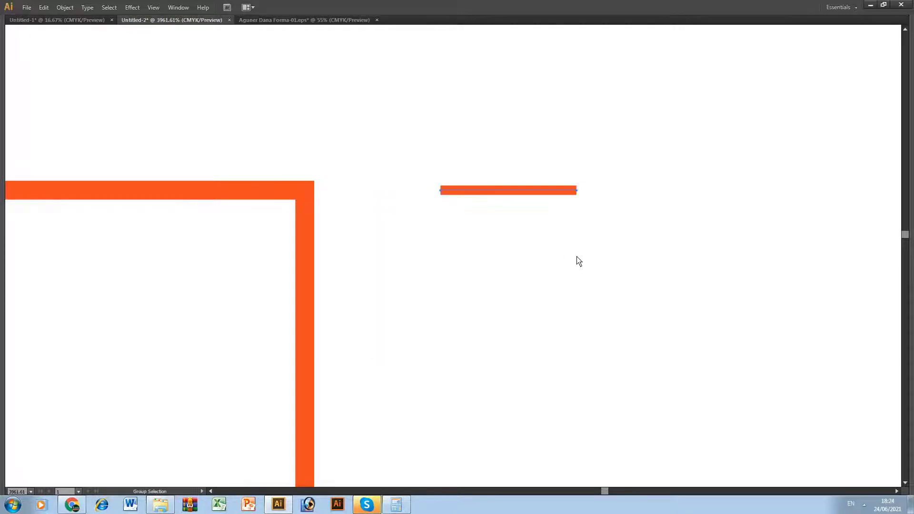
# Step: Copy the crop mark 5.5 in down with 0 in horizontal offset, and repeat the copy for the second row's lower edge
pyautogui.hotkey('ctrl', '0')
pyautogui.moveTo(793, 186); pyautogui.dragTo(580, 215)
pyautogui.moveTo(395, 71); pyautogui.dragTo(657, 255)
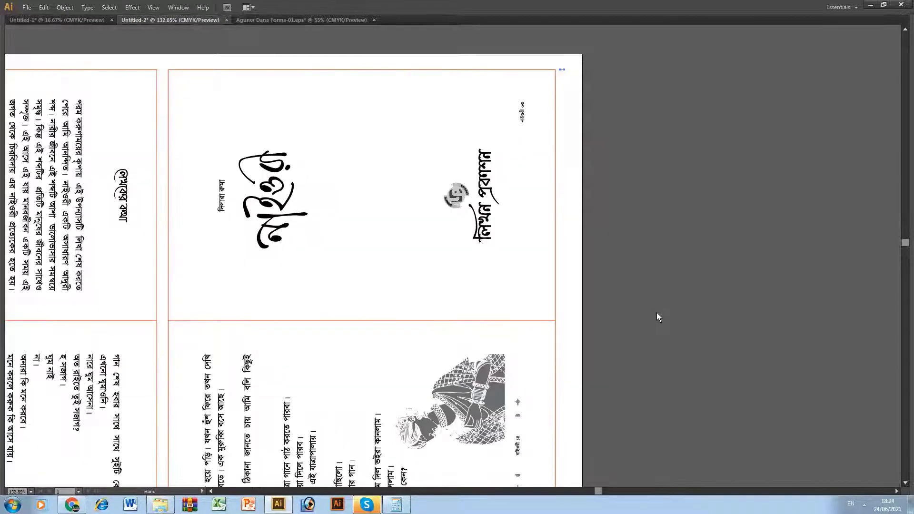
pyautogui.press('Return')
pyautogui.write('0')
pyautogui.press('Tab')
pyautogui.write('5.5')
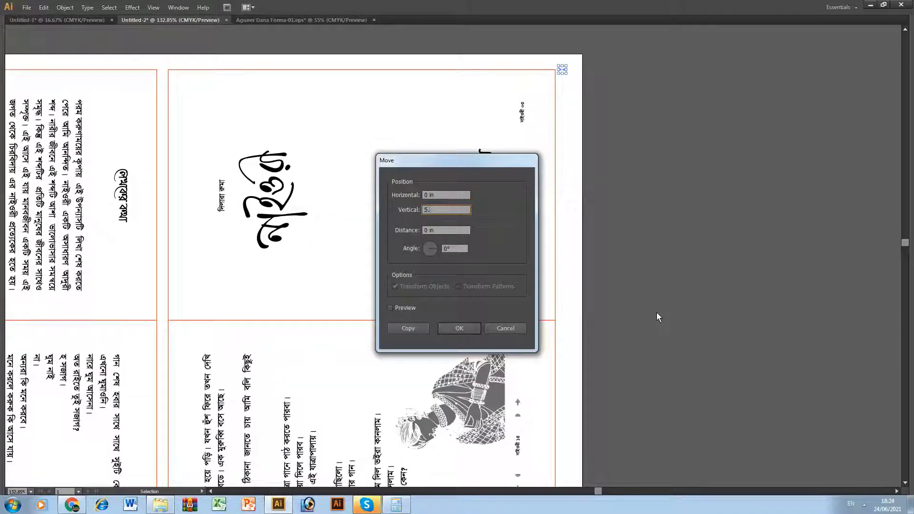
pyautogui.press('Tab')
pyautogui.press('Tab')
pyautogui.click(409, 328)
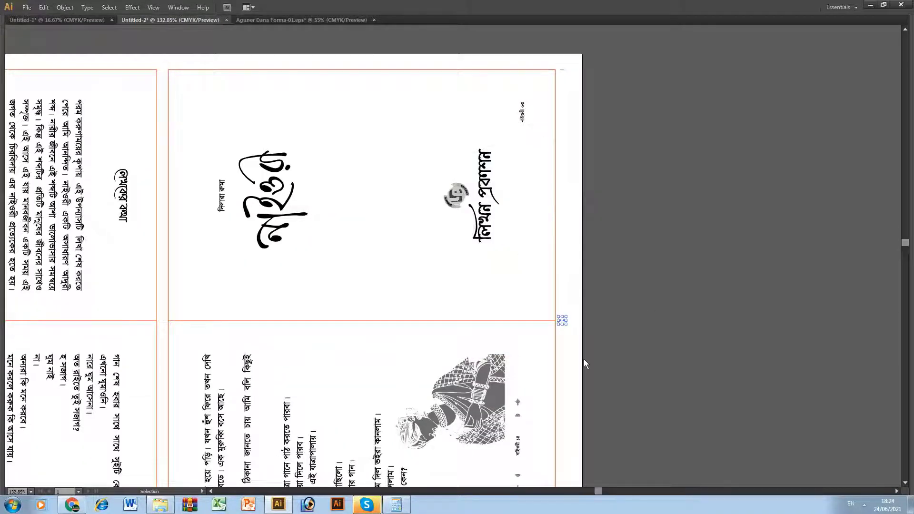
pyautogui.scroll(-5, 592, 385)
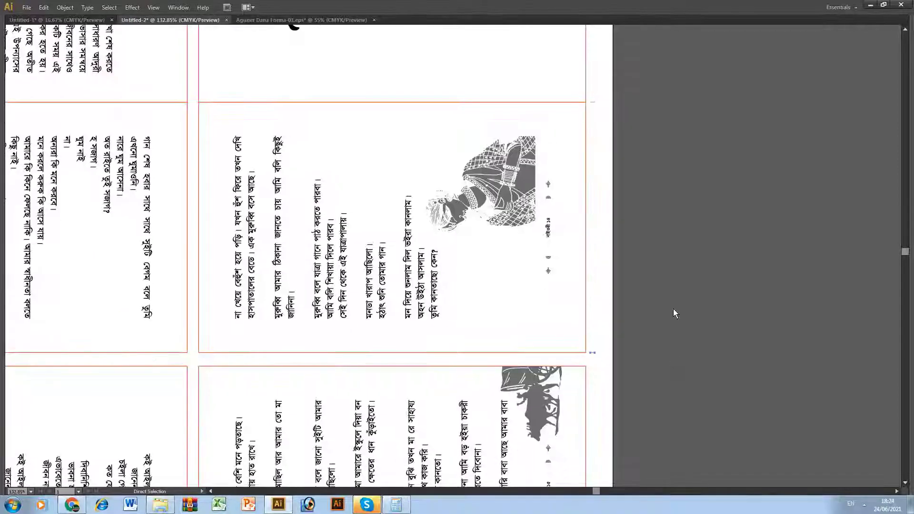
# Step: Try offsetting the crop mark at the second row's lower edge 0.25 in down across the row gap, and undo it
pyautogui.moveTo(514, 315); pyautogui.dragTo(698, 402)
pyautogui.press('Return')
pyautogui.write('0')
pyautogui.press('Tab')
pyautogui.write('.25')
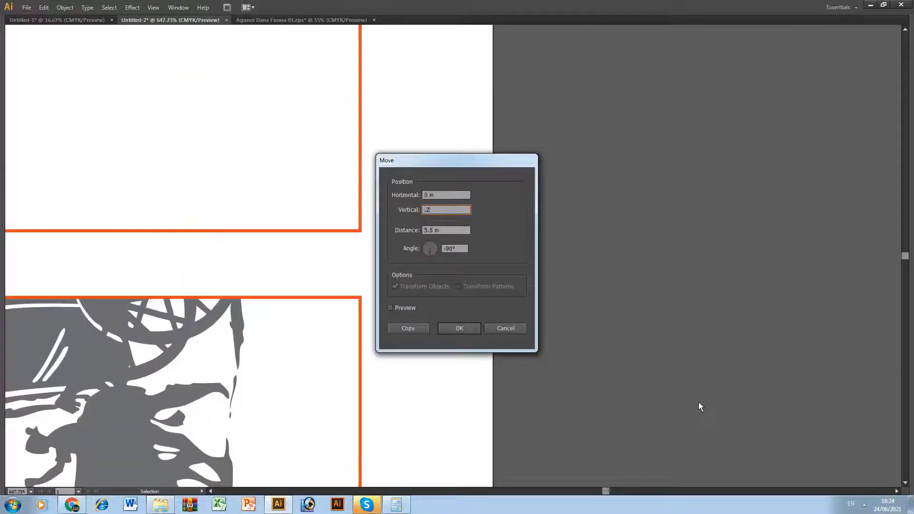
pyautogui.press('Tab')
pyautogui.press('Return')
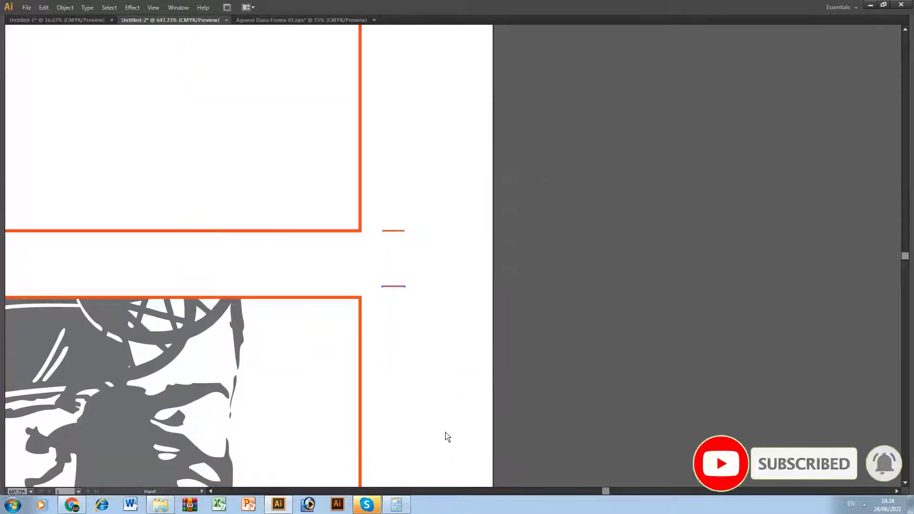
pyautogui.hotkey('ctrl', 'z')
# Step: Copy the crop mark at the second row's lower edge 0.3 in down to the third row's upper edge
pyautogui.press('Return')
pyautogui.press('Tab')
pyautogui.write('.3')
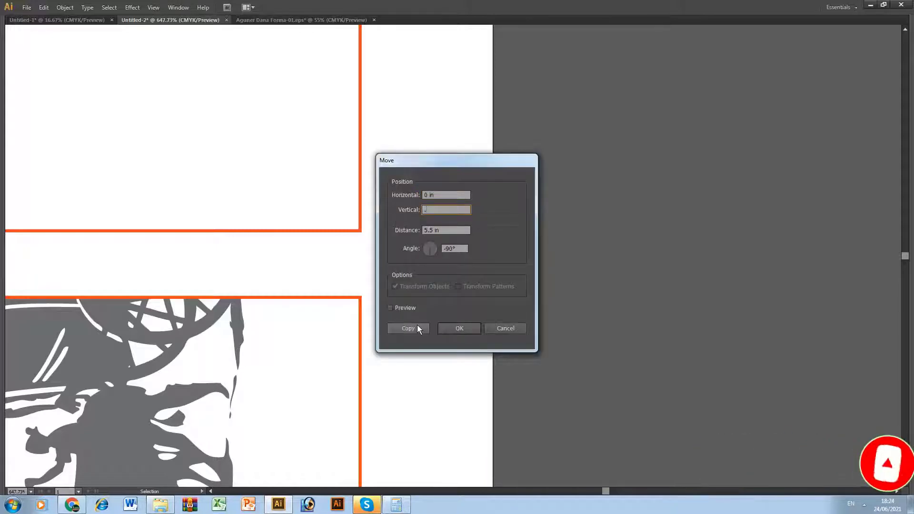
pyautogui.press('Tab')
pyautogui.click(398, 330)
# Step: Copy the third row's upper crop mark 5.5 in down, and repeat the copy for the fourth row's lower edge
pyautogui.press('a')
pyautogui.moveTo(481, 423); pyautogui.dragTo(647, 75)
pyautogui.hotkey('ctrl', '-')
pyautogui.hotkey('ctrl', '-')
pyautogui.hotkey('ctrl', '-')
pyautogui.press('v')
pyautogui.press('Return')
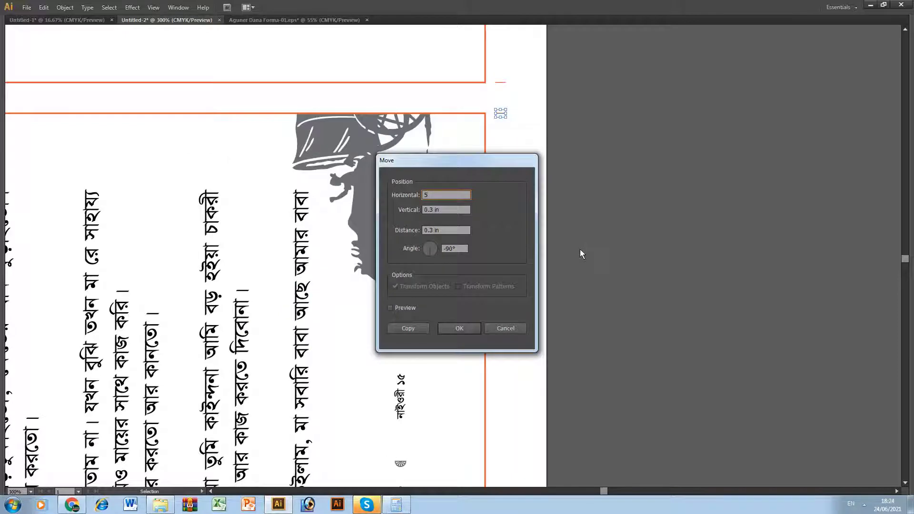
pyautogui.press('Tab')
pyautogui.write('5.5')
pyautogui.press('Tab')
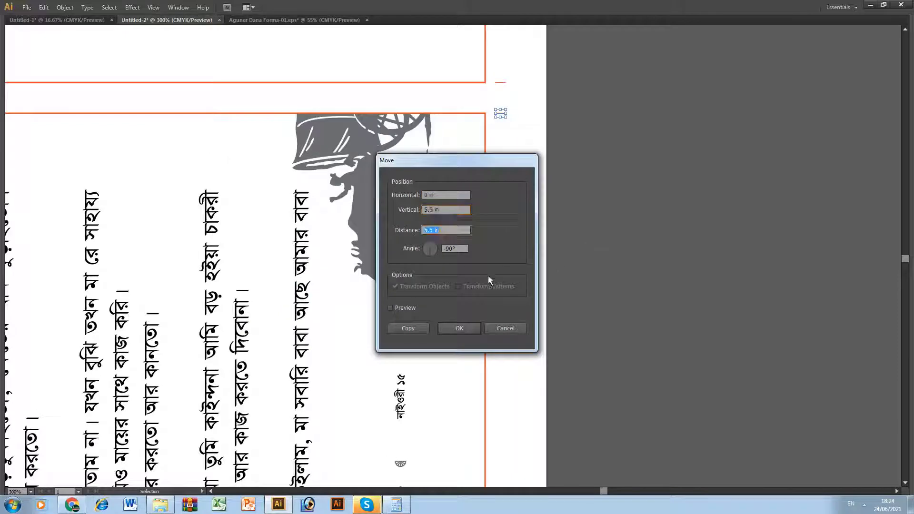
pyautogui.click(443, 328)
pyautogui.hotkey('ctrl', '0')
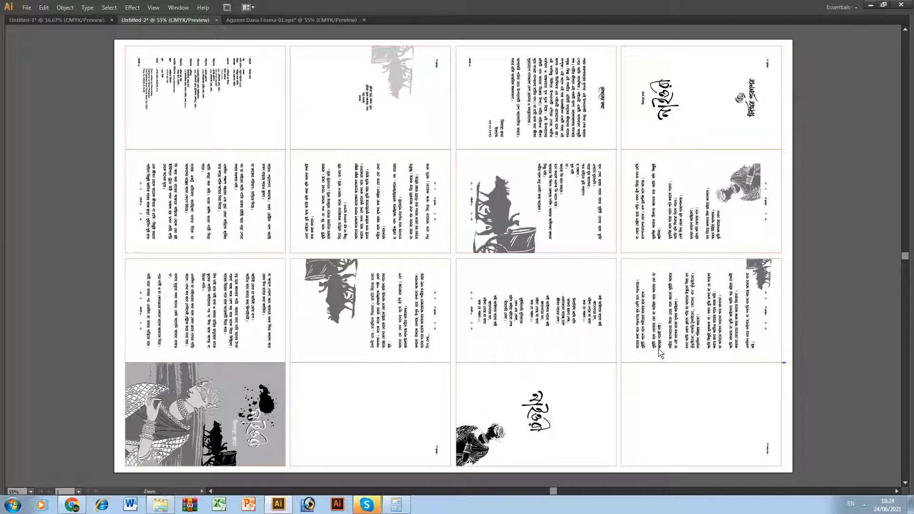
pyautogui.moveTo(632, 323); pyautogui.dragTo(848, 482)
pyautogui.moveTo(828, 464); pyautogui.dragTo(728, 456)
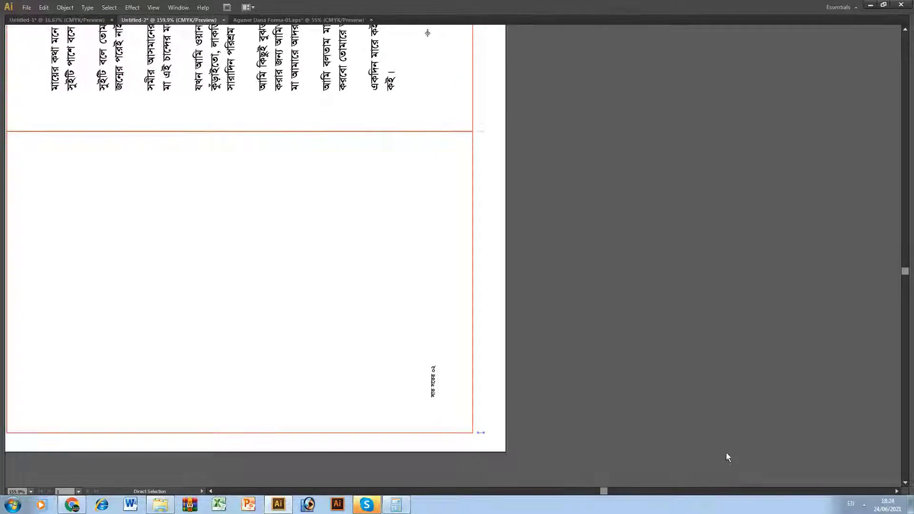
# Step: Select the six crop marks along the sheet's right side and left-align them to the left edge of the leftmost page frame
pyautogui.hotkey('ctrl', '0')
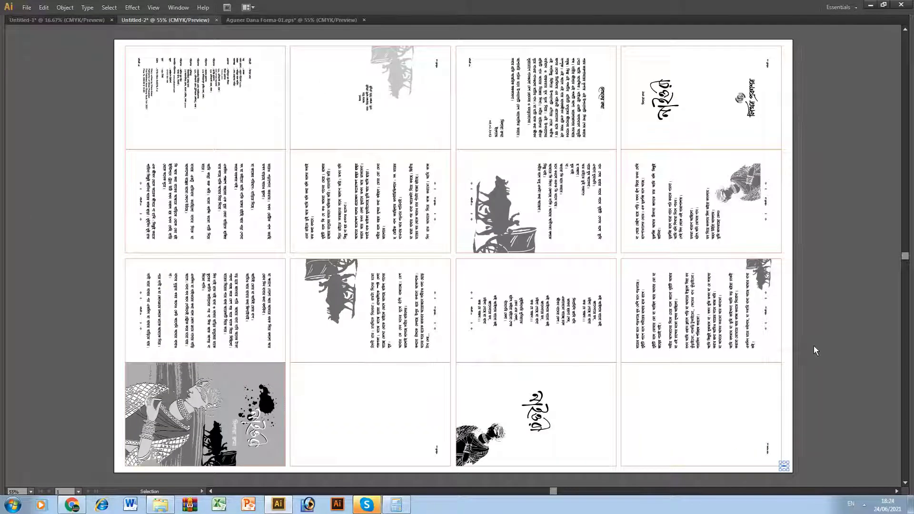
pyautogui.click(784, 473)
pyautogui.press('a')
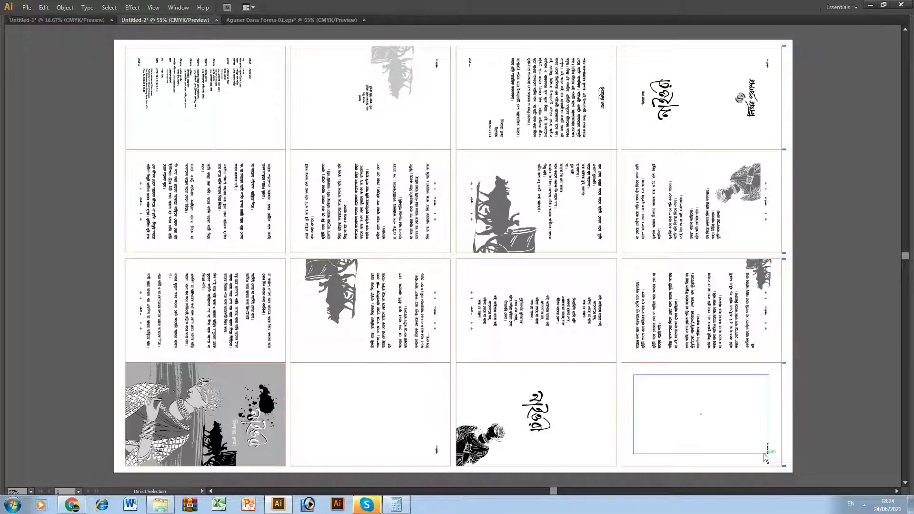
pyautogui.moveTo(89, 288); pyautogui.dragTo(197, 237)
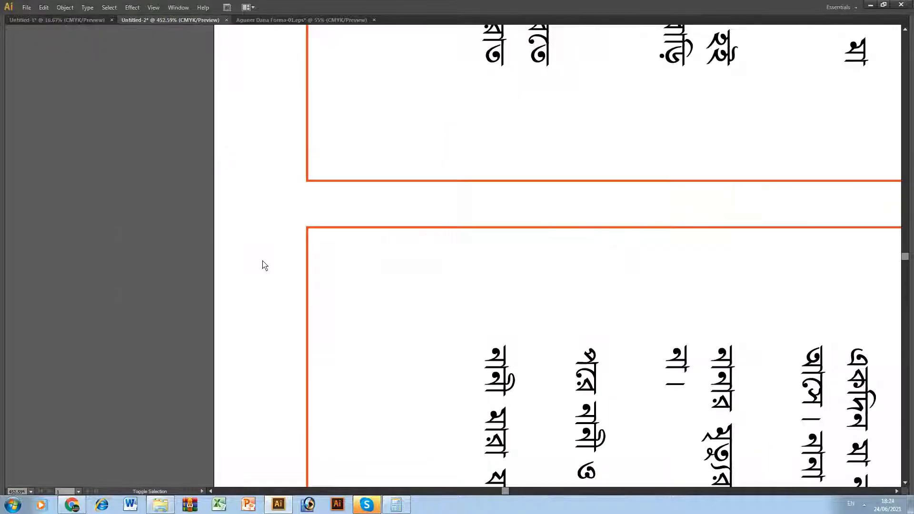
pyautogui.press('Tab')
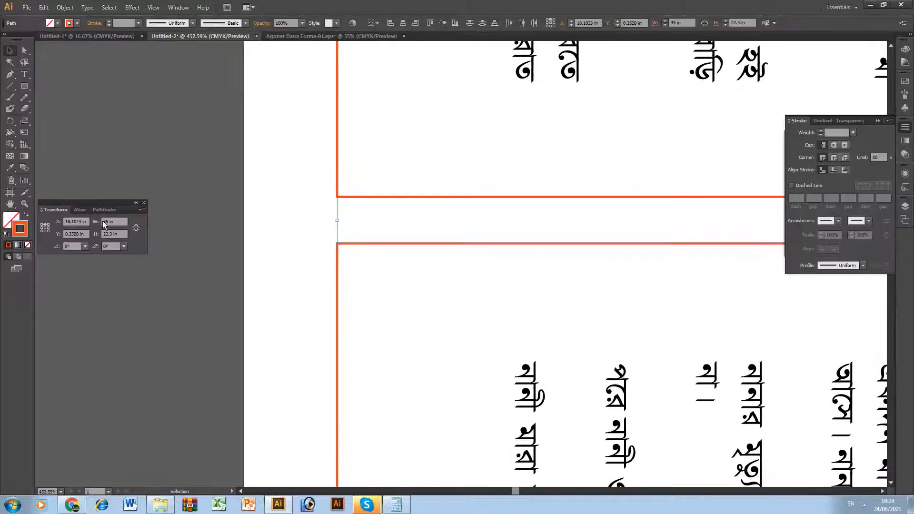
pyautogui.click(80, 210)
pyautogui.click(46, 231)
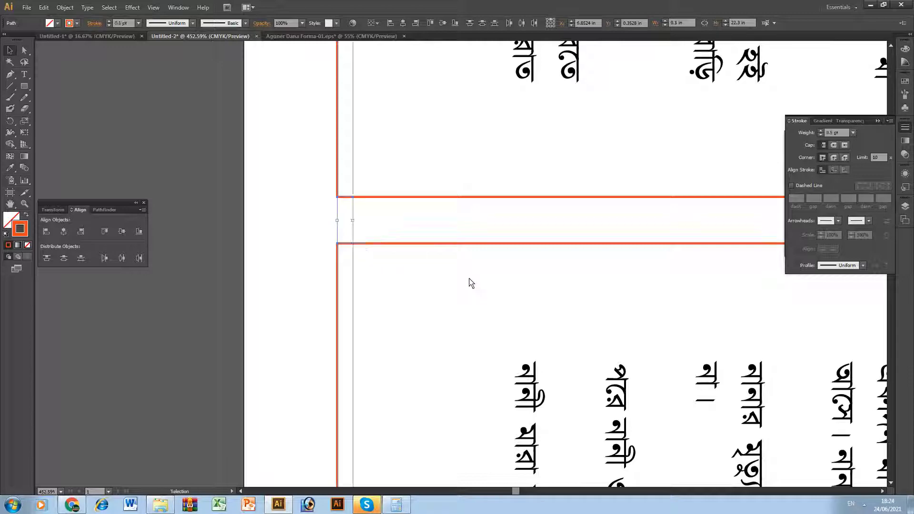
# Step: Move the six left-aligned crop marks 0.2 in to the left, outside the leftmost page frames
pyautogui.press('Return')
pyautogui.write('-.2')
pyautogui.press('Tab')
pyautogui.write('0')
pyautogui.press('Tab')
pyautogui.press('Return')
pyautogui.hotkey('ctrl', '0')
pyautogui.press('Tab')
pyautogui.click(779, 104)
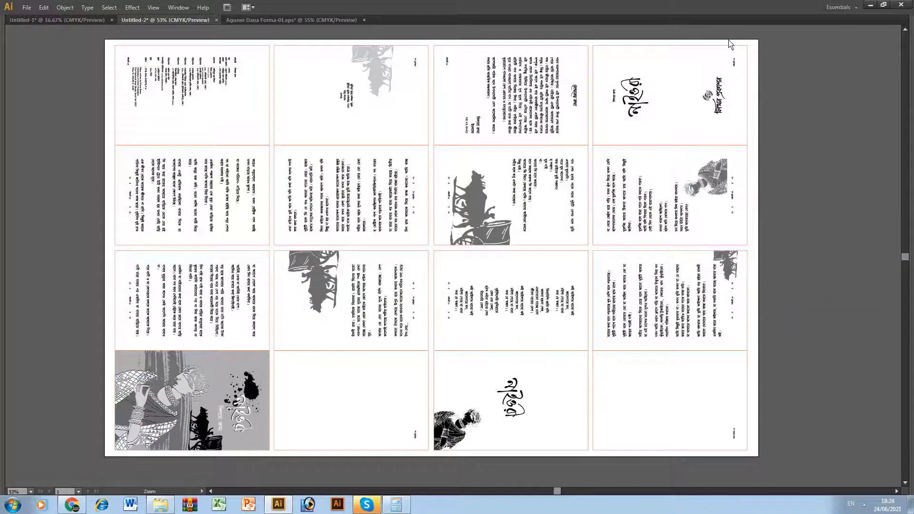
# Step: Duplicate the crop mark at the sheet's upper-right corner, rotate the copy 90°, and snap it onto the page frame's corner
pyautogui.moveTo(728, 40); pyautogui.dragTo(787, 84)
pyautogui.moveTo(647, 210); pyautogui.dragTo(697, 300)
pyautogui.moveTo(302, 114); pyautogui.dragTo(475, 194)
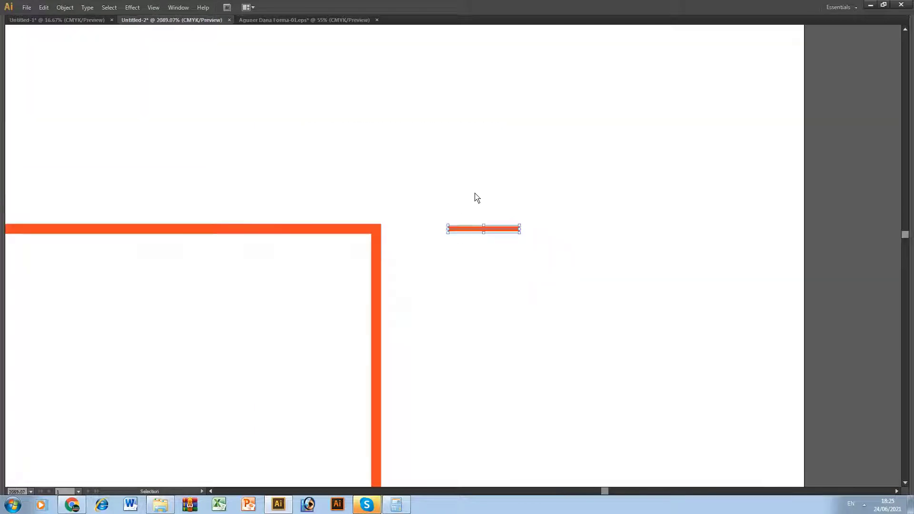
pyautogui.hotkey('ctrl', 'c')
pyautogui.hotkey('ctrl', 'f')
pyautogui.press('r')
pyautogui.moveTo(535, 214); pyautogui.dragTo(481, 157)
pyautogui.hotkey('ctrl', 'y')
pyautogui.moveTo(486, 267); pyautogui.dragTo(389, 236)
pyautogui.moveTo(483, 265); pyautogui.dragTo(377, 230)
# Step: Move the vertical corner crop mark 0.1 in up, away from the page frame
pyautogui.press('Return')
pyautogui.press('Tab')
pyautogui.write('-.05')
pyautogui.press('Tab')
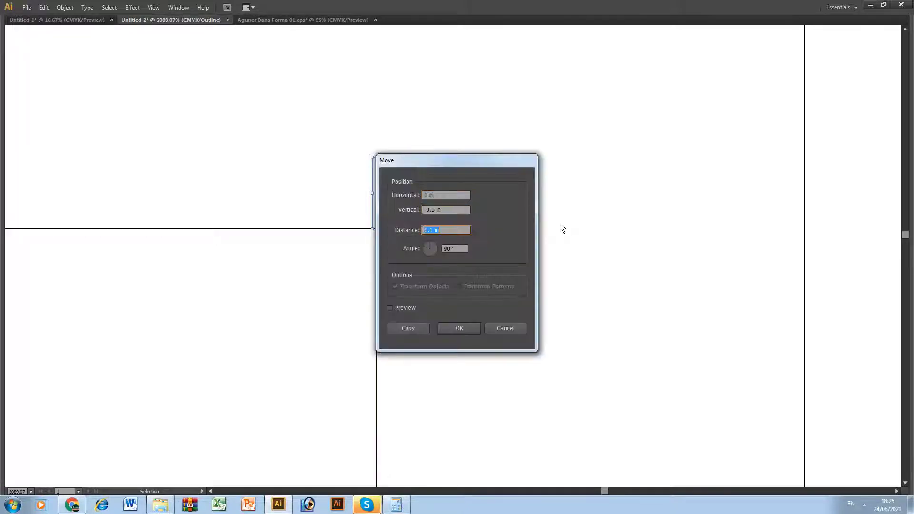
pyautogui.press('Return')
pyautogui.hotkey('ctrl', '0')
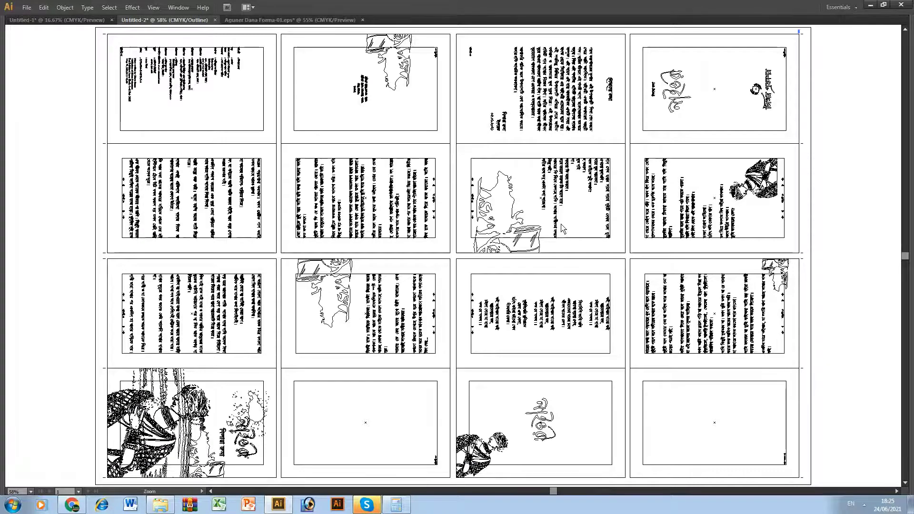
pyautogui.hotkey('ctrl', 'y')
# Step: Copy the vertical corner crop mark 8.5 in left to the other upper corner of the last column's frame
pyautogui.moveTo(636, 129); pyautogui.dragTo(607, 264)
pyautogui.keyDown('ctrl'); pyautogui.moveTo(550, 156); pyautogui.dragTo(885, 246); pyautogui.keyUp('ctrl')
pyautogui.press('Return')
pyautogui.write('-0.1')
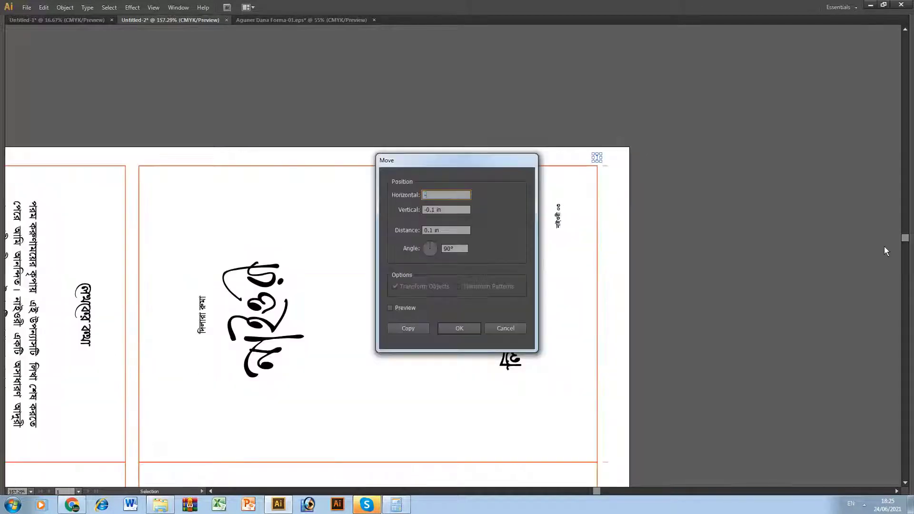
pyautogui.write('0')
pyautogui.press('Tab')
pyautogui.press('Tab')
pyautogui.press('Tab')
pyautogui.press('Tab')
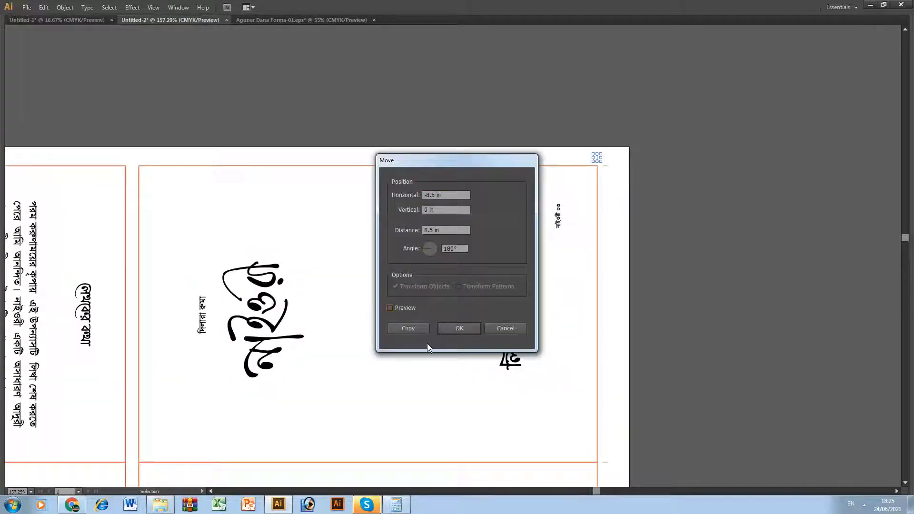
pyautogui.press('Return')
# Step: Copy the crop mark 0.25 in left across the gap to the third column, and copy that one 8.5 in left
pyautogui.moveTo(256, 312); pyautogui.dragTo(687, 375)
pyautogui.press('Return')
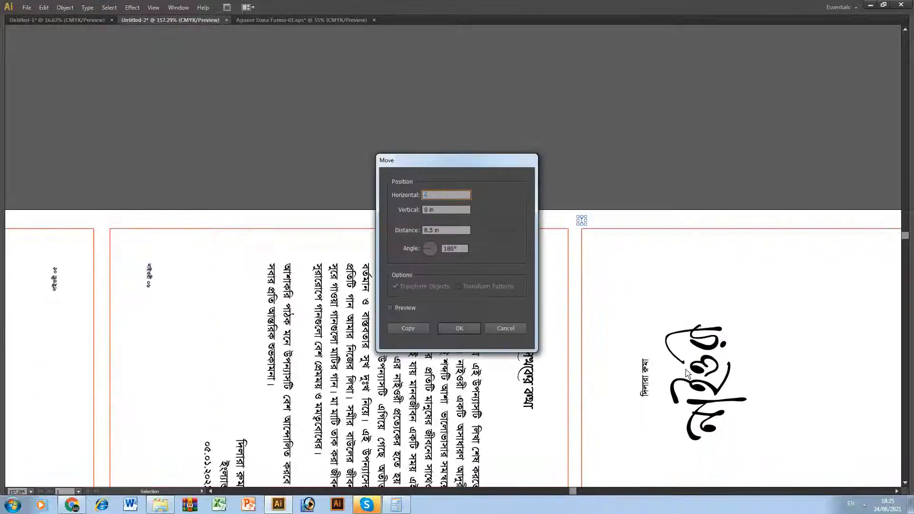
pyautogui.write('-.25')
pyautogui.press('Tab')
pyautogui.press('Tab')
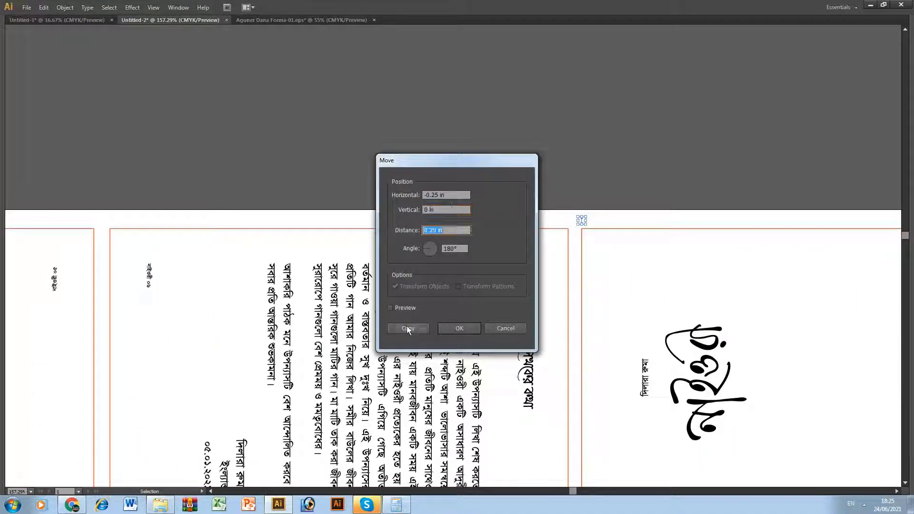
pyautogui.click(407, 327)
pyautogui.press('Return')
pyautogui.write('-8.5')
pyautogui.press('Tab')
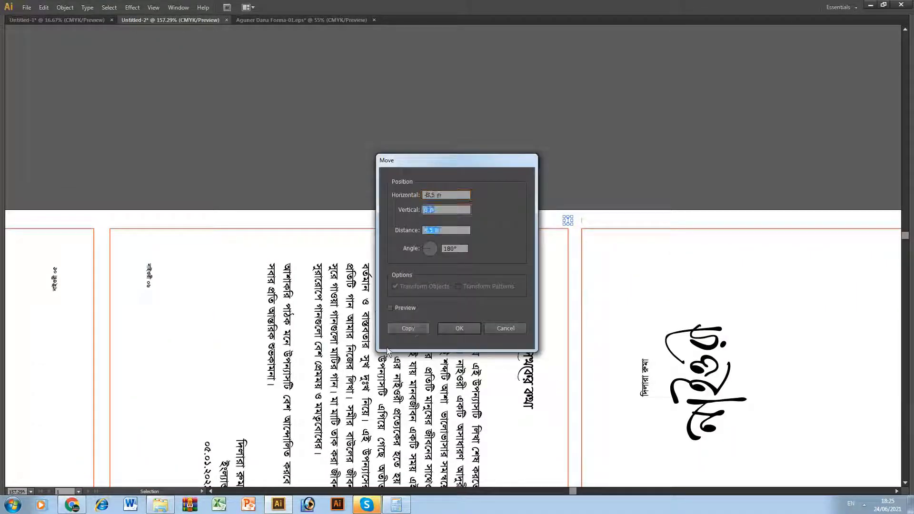
pyautogui.click(413, 328)
# Step: Copy the crop mark 0.3 in left across the gap to the second column, and copy that one 8.5 in left
pyautogui.press('Return')
pyautogui.write('-3')
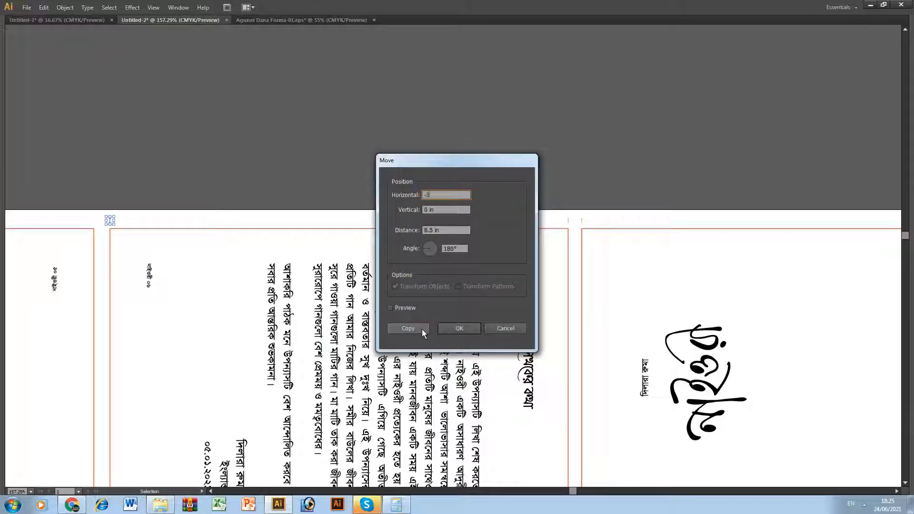
pyautogui.write('3')
pyautogui.press('Tab')
pyautogui.click(412, 328)
pyautogui.press('Return')
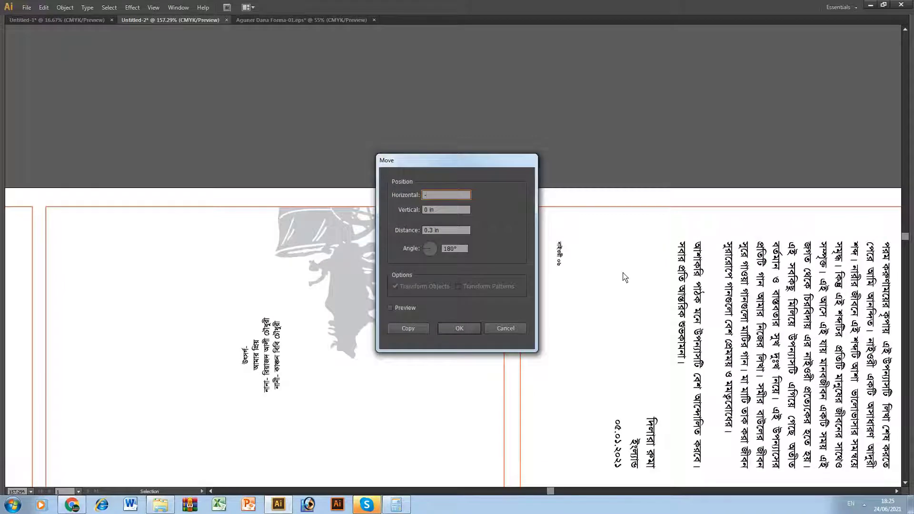
pyautogui.press('Tab')
pyautogui.click(415, 330)
# Step: Copy the crop mark 0.25 in left across the gap to the first column, and copy that one 8.5 in left
pyautogui.moveTo(206, 292); pyautogui.dragTo(592, 316)
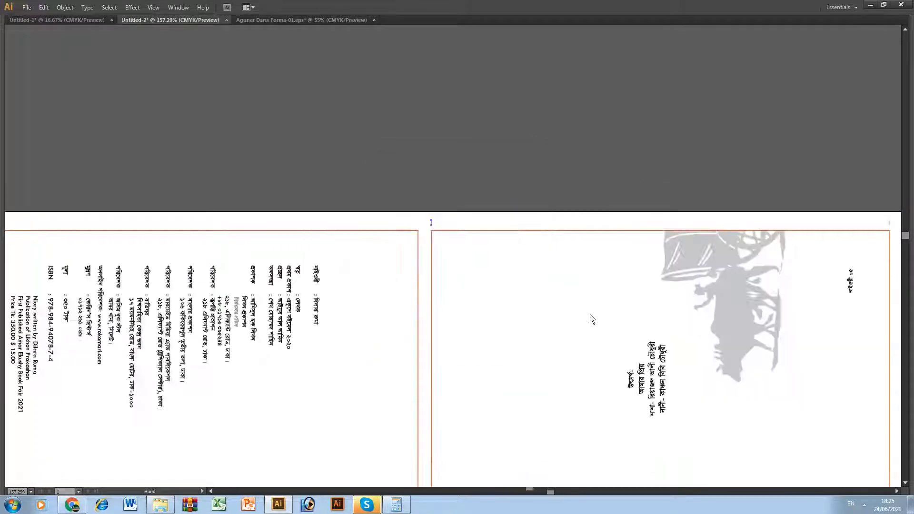
pyautogui.press('Return')
pyautogui.write('-.25')
pyautogui.press('Tab')
pyautogui.press('Tab')
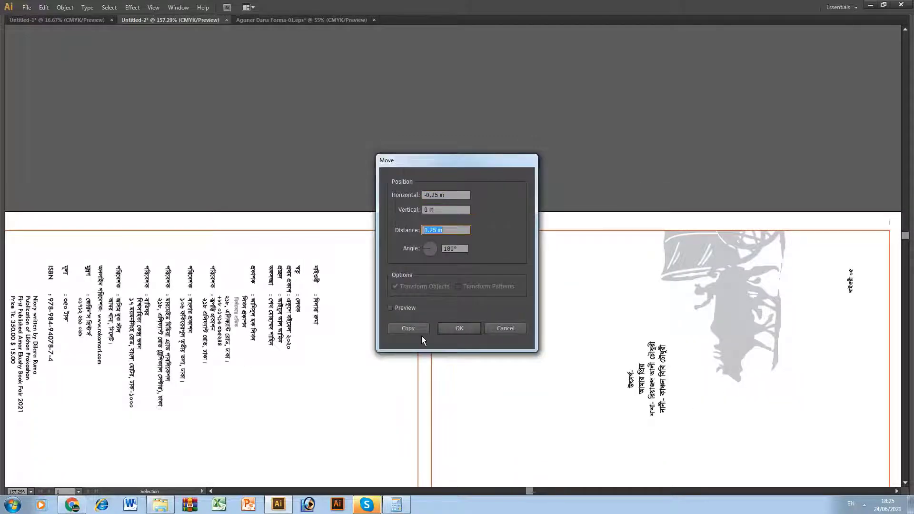
pyautogui.click(418, 329)
pyautogui.moveTo(346, 346); pyautogui.dragTo(573, 360)
pyautogui.press('Return')
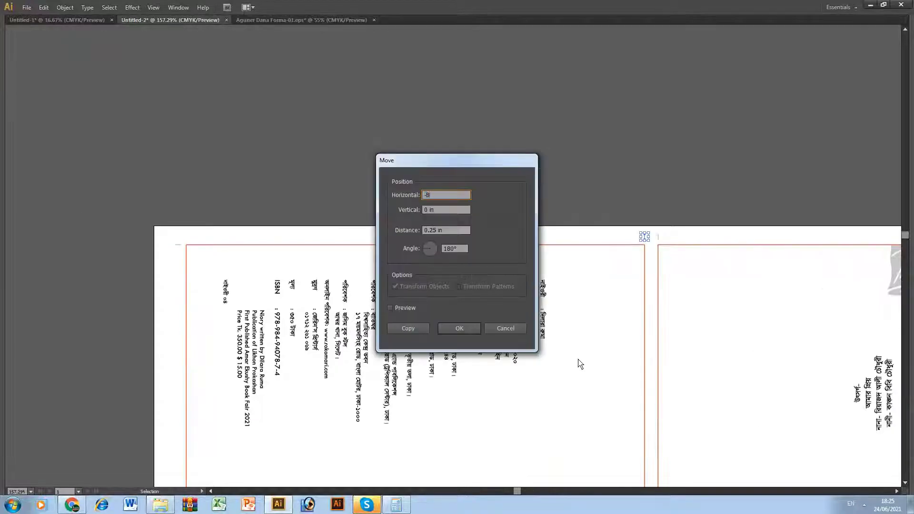
pyautogui.write('-8.5')
pyautogui.press('Tab')
pyautogui.click(422, 328)
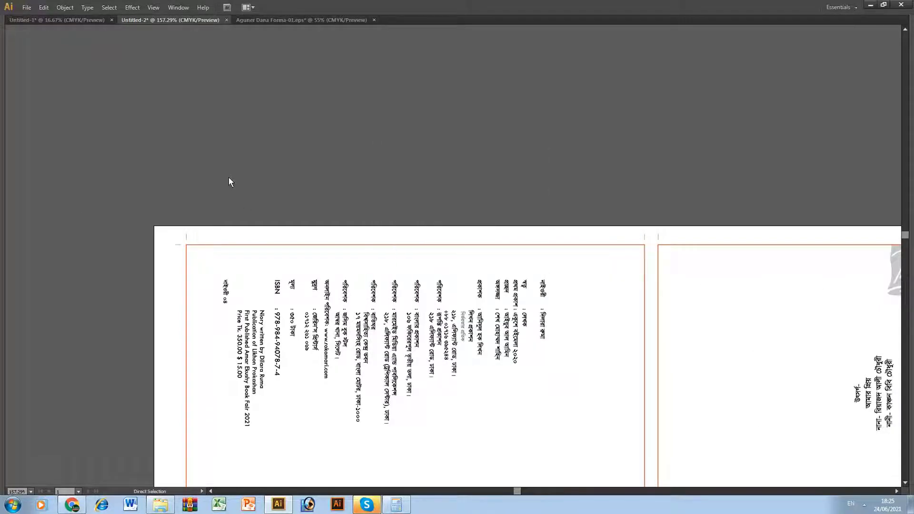
# Step: Copy all the crop marks along the sheet's top edge to the lower edge of the bottom-row frames, offset just below them
pyautogui.hscroll(20, 135, 184)
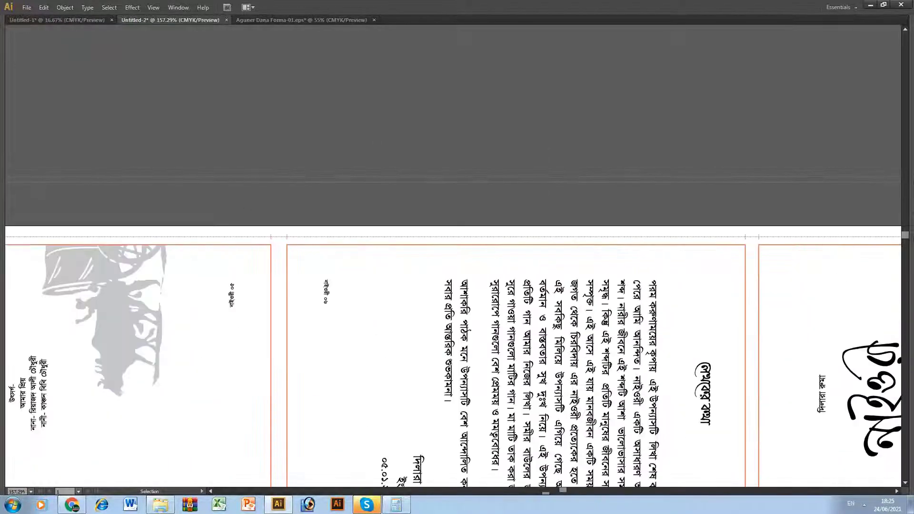
pyautogui.hscroll(20, 767, 248)
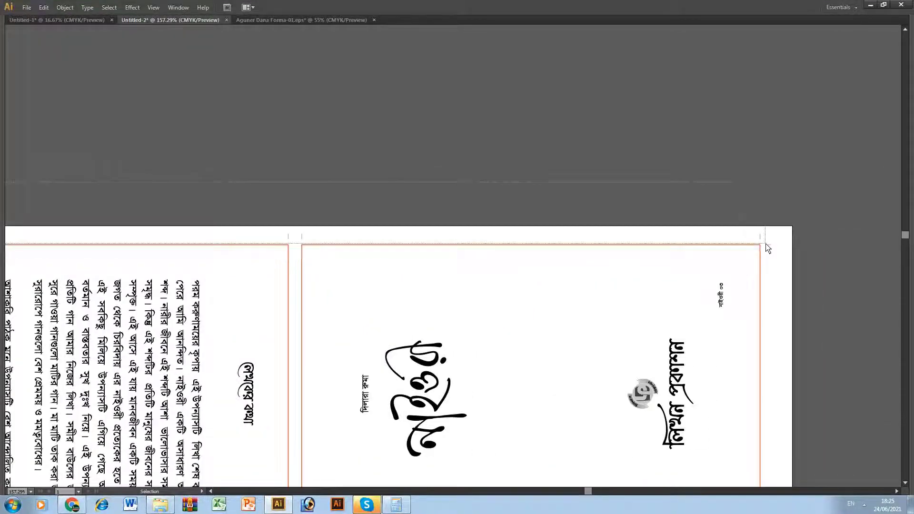
pyautogui.hotkey('ctrl', '0')
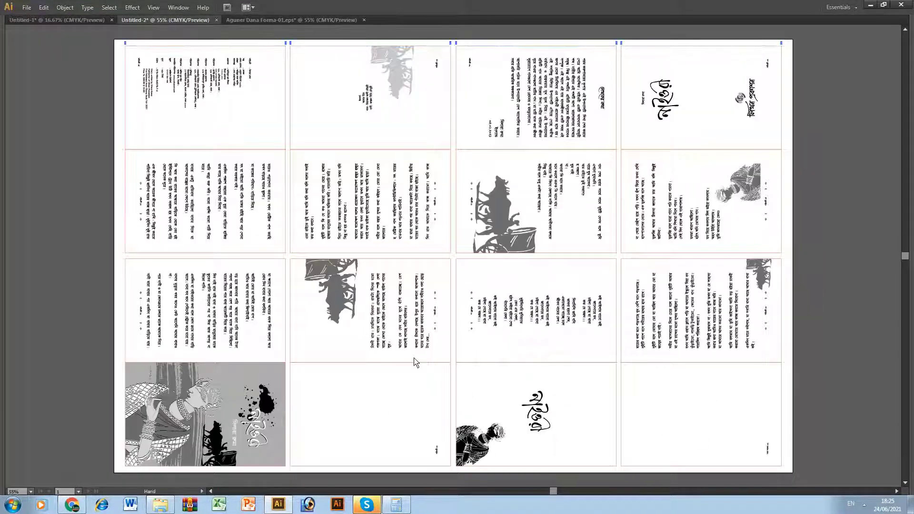
pyautogui.moveTo(417, 363); pyautogui.dragTo(482, 137)
pyautogui.moveTo(251, 145); pyautogui.dragTo(455, 315)
pyautogui.hotkey('ctrl', 'a')
pyautogui.press('Tab')
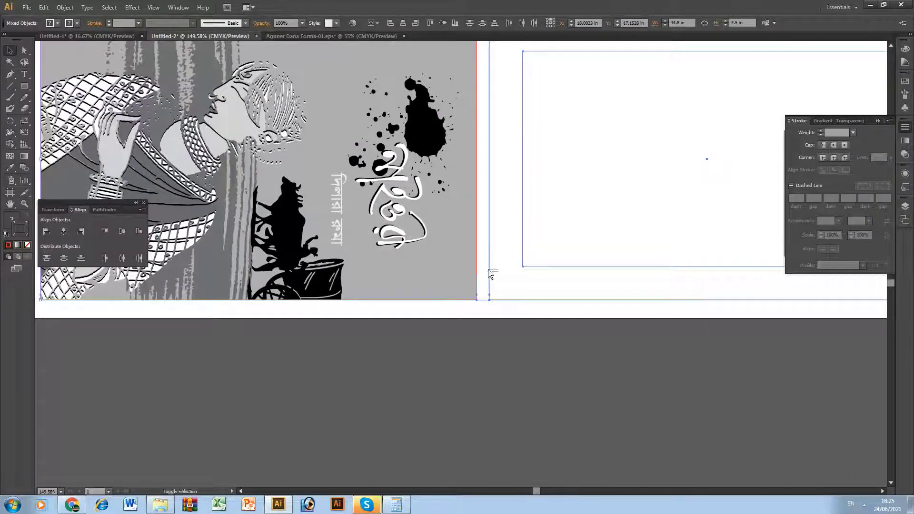
pyautogui.click(495, 299)
pyautogui.press('Return')
pyautogui.press('Return')
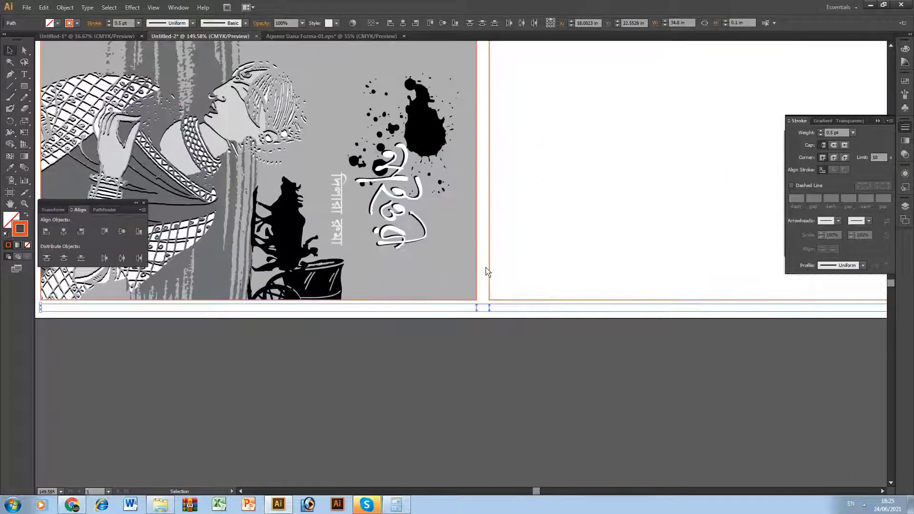
# Step: Copy a crop mark into the central column gap at the sheet's top, and distribute the three marks evenly by horizontal centres
pyautogui.press('Tab')
pyautogui.hotkey('ctrl', '0')
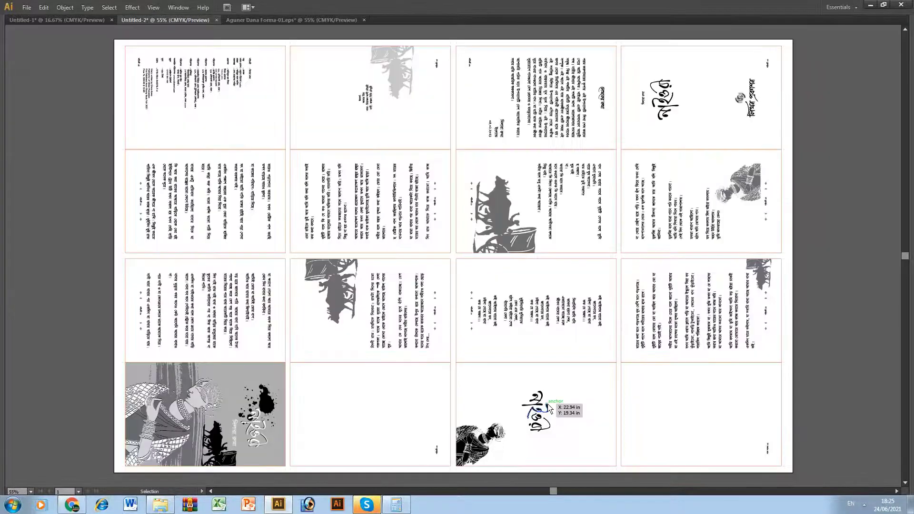
pyautogui.press('a')
pyautogui.moveTo(444, 42); pyautogui.dragTo(480, 57)
pyautogui.moveTo(249, 183); pyautogui.dragTo(341, 235)
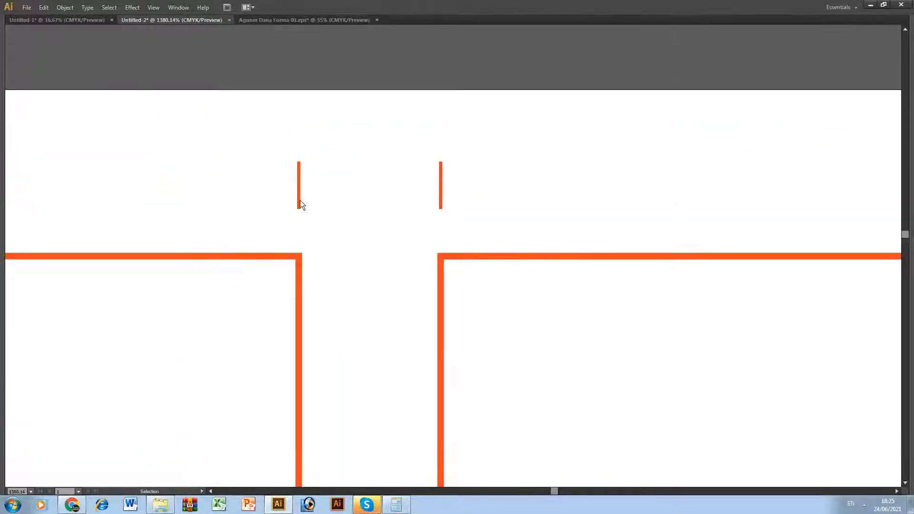
pyautogui.moveTo(300, 200); pyautogui.dragTo(348, 199)
pyautogui.moveTo(267, 168); pyautogui.dragTo(452, 196)
pyautogui.press('Tab')
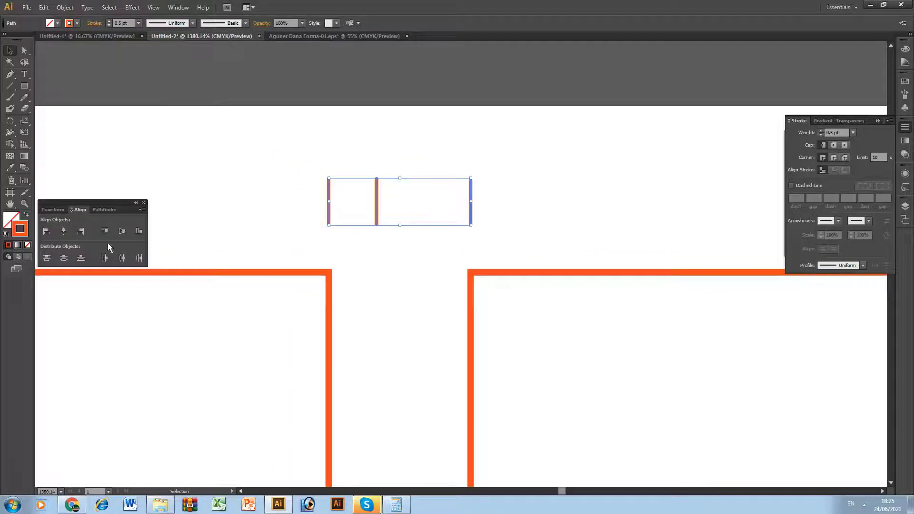
pyautogui.click(122, 257)
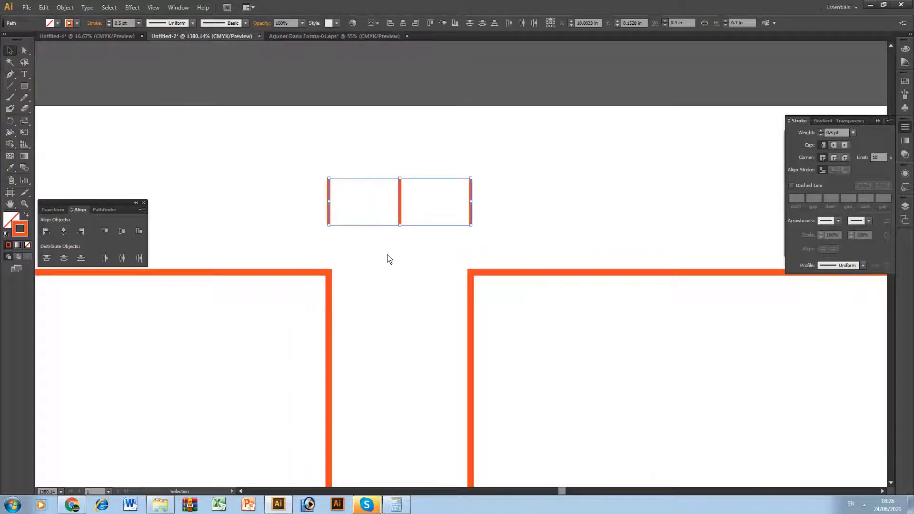
# Step: Try stretching the top middle crop mark down into the central gap, and undo it
pyautogui.click(417, 215)
pyautogui.click(399, 227)
pyautogui.press('Tab')
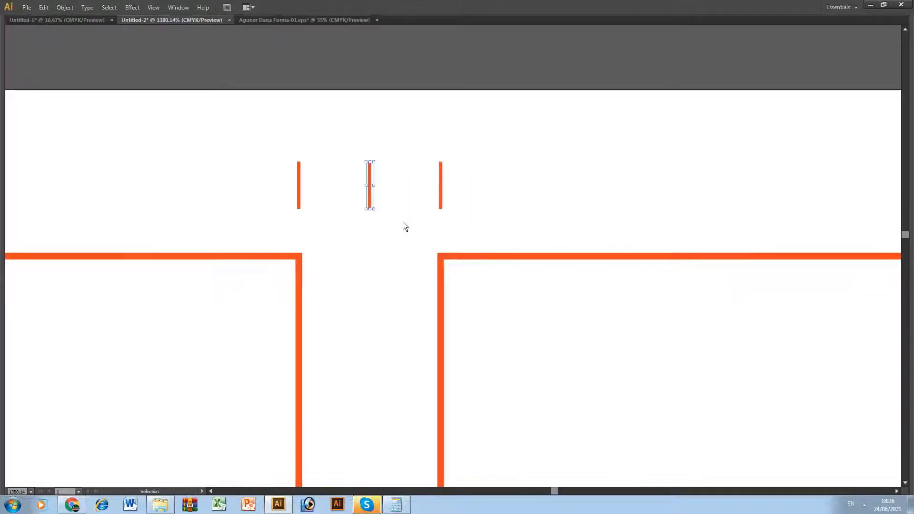
pyautogui.hotkey('ctrl', '0')
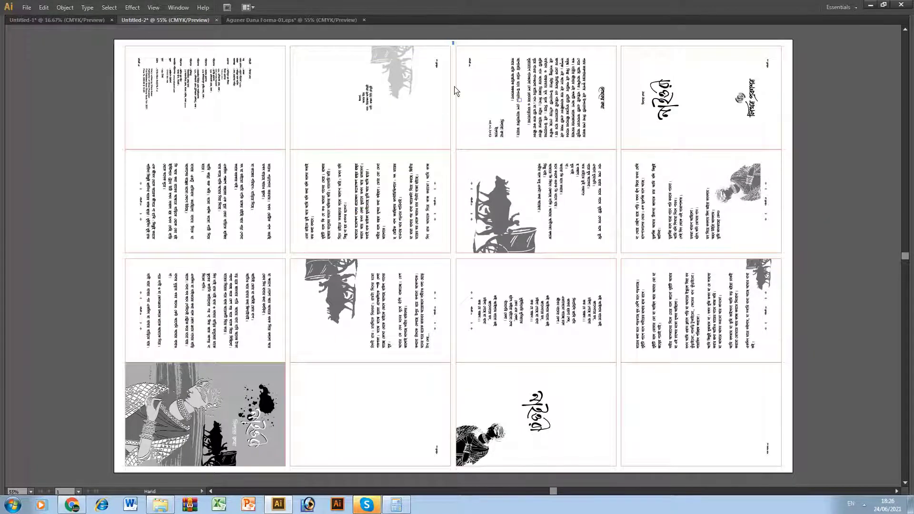
pyautogui.click(441, 40)
pyautogui.moveTo(443, 38); pyautogui.dragTo(497, 92)
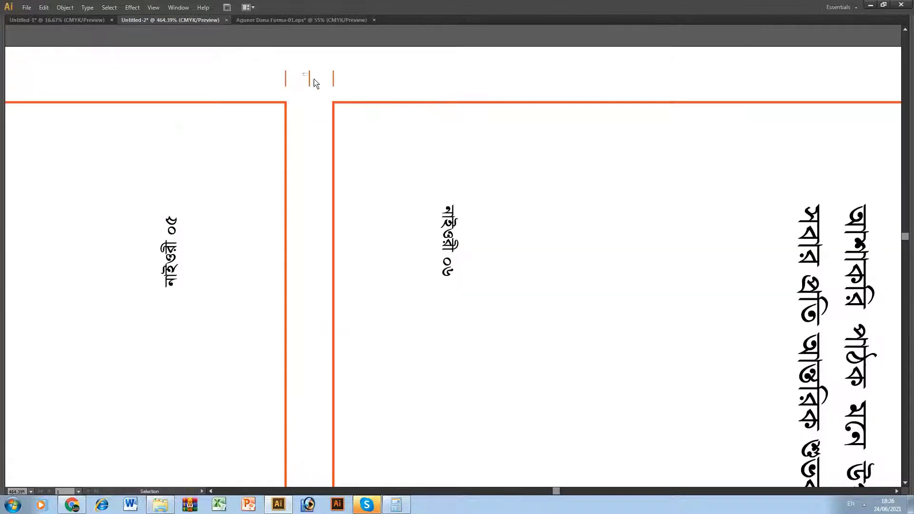
pyautogui.moveTo(310, 86); pyautogui.dragTo(310, 379)
pyautogui.press('a')
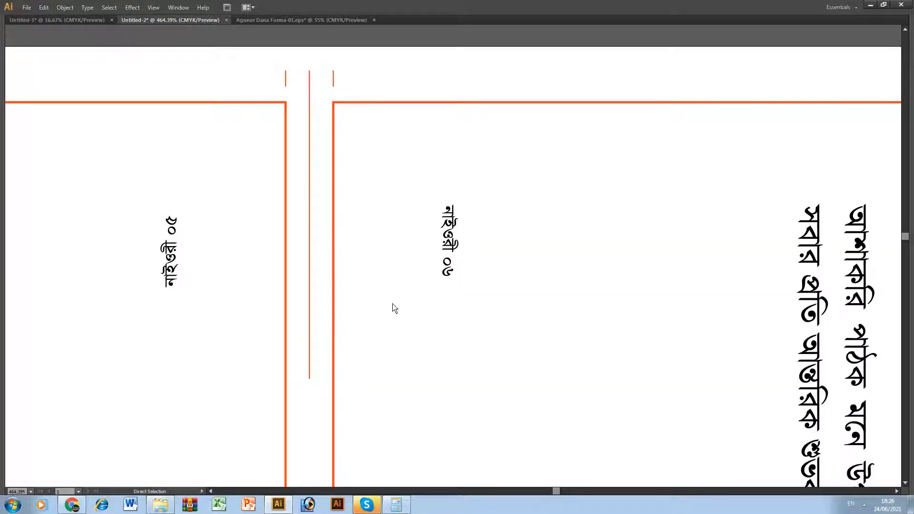
pyautogui.hotkey('ctrl', 'z')
pyautogui.hotkey('ctrl', '0')
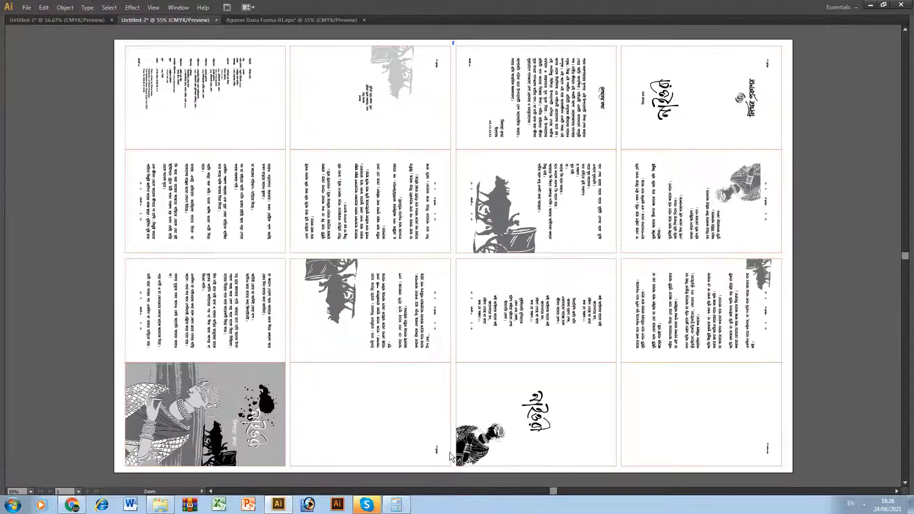
# Step: Copy a crop mark into the central column gap at the sheet's bottom, and distribute the three marks evenly by horizontal centres
pyautogui.moveTo(447, 448); pyautogui.dragTo(467, 467)
pyautogui.scroll(-2, 486, 451)
pyautogui.moveTo(450, 400); pyautogui.dragTo(367, 430)
pyautogui.moveTo(448, 415); pyautogui.dragTo(272, 434)
pyautogui.press('Tab')
pyautogui.click(122, 261)
pyautogui.press('Tab')
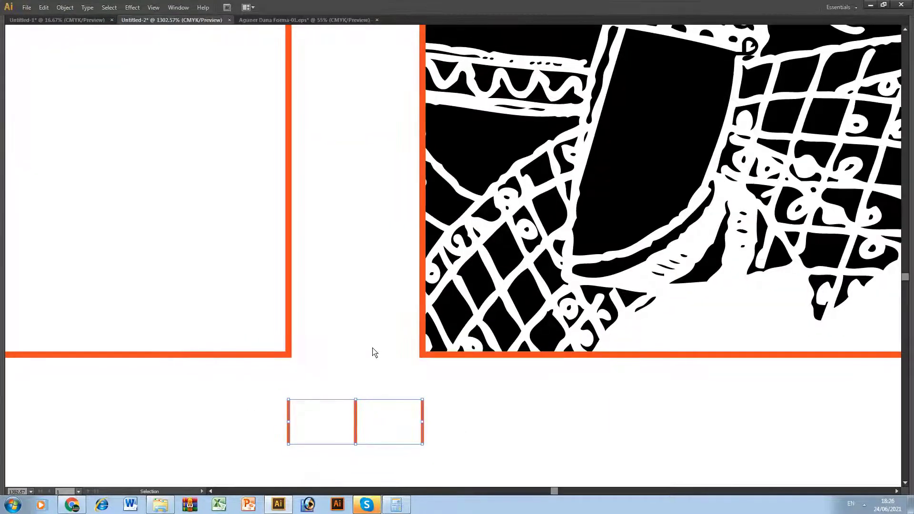
# Step: Duplicate the bottom middle crop mark, form a cross with a copy rotated 90°, and cut the cross to the clipboard
pyautogui.hotkey('ctrl', '0')
pyautogui.scroll(-1, 457, 333)
pyautogui.moveTo(456, 307); pyautogui.dragTo(459, 211)
pyautogui.moveTo(419, 339); pyautogui.dragTo(492, 389)
pyautogui.moveTo(399, 242); pyautogui.dragTo(515, 287)
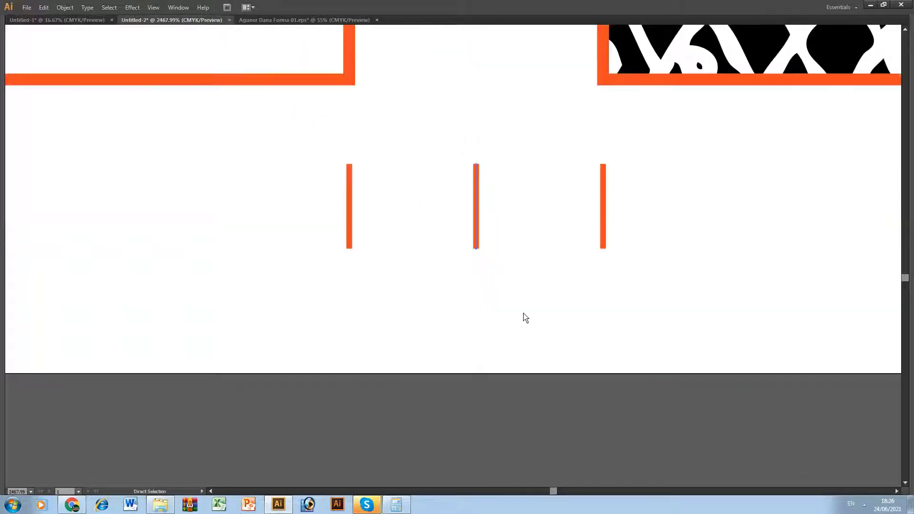
pyautogui.moveTo(477, 245); pyautogui.dragTo(563, 324)
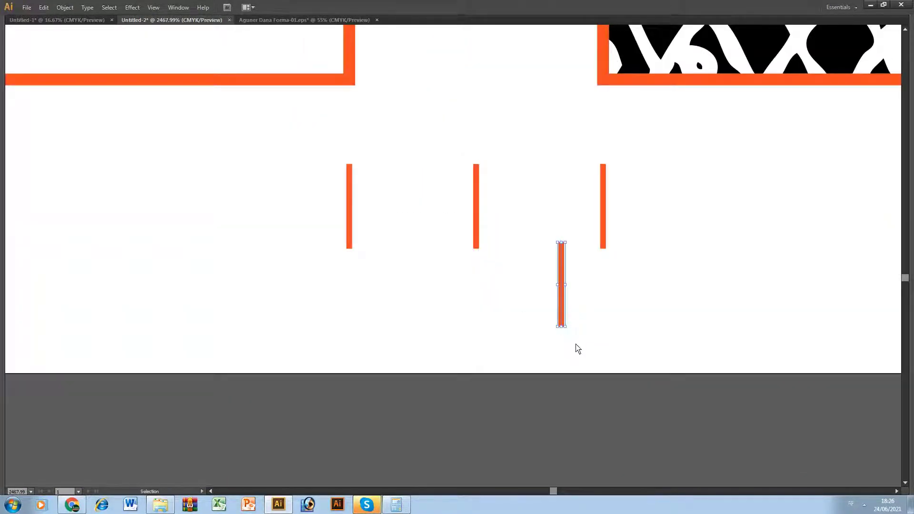
pyautogui.press('r')
pyautogui.moveTo(559, 219); pyautogui.dragTo(540, 259)
pyautogui.press('v')
pyautogui.hotkey('ctrl', 'x')
# Step: Paste the cross mark at the sheet's centre, where the middle row and column gaps meet, and check it in outline view
pyautogui.hotkey('ctrl', '0')
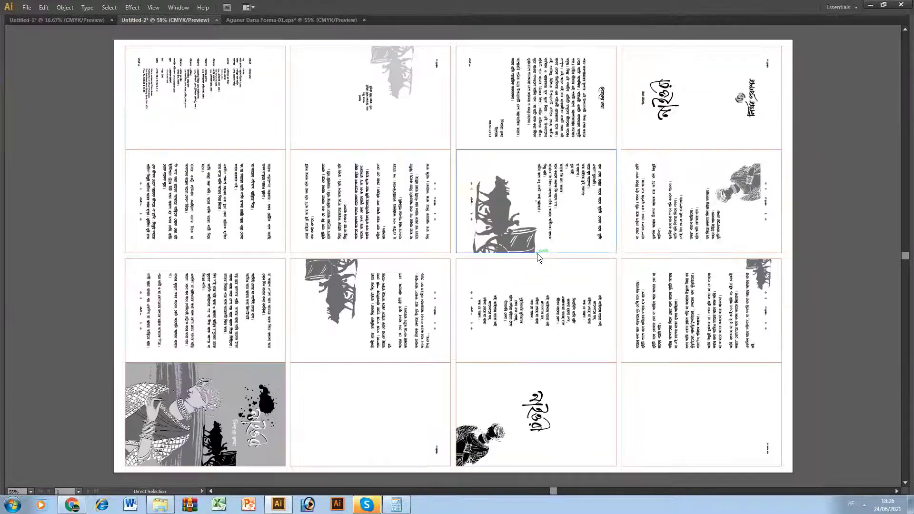
pyautogui.hotkey('ctrl', '0')
pyautogui.moveTo(444, 245); pyautogui.dragTo(475, 264)
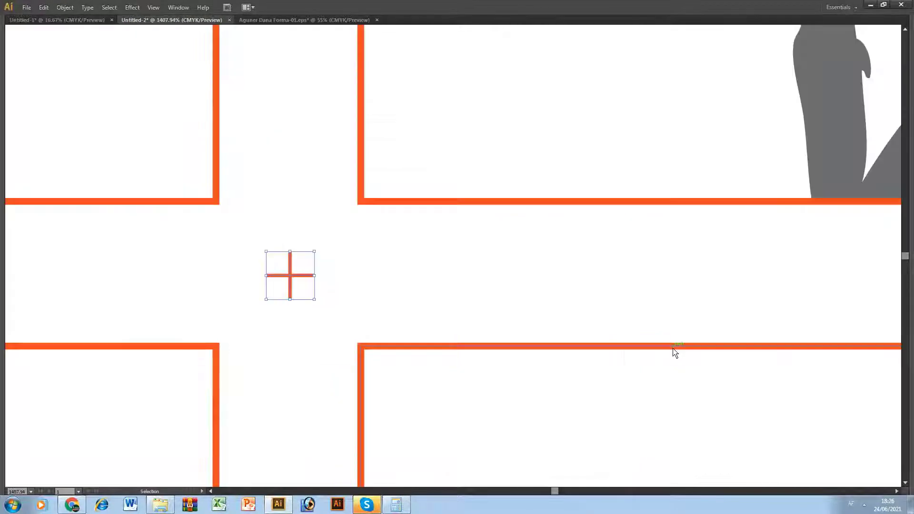
pyautogui.hotkey('ctrl', 'y')
pyautogui.hotkey('ctrl', 'y')
pyautogui.hotkey('ctrl', '0')
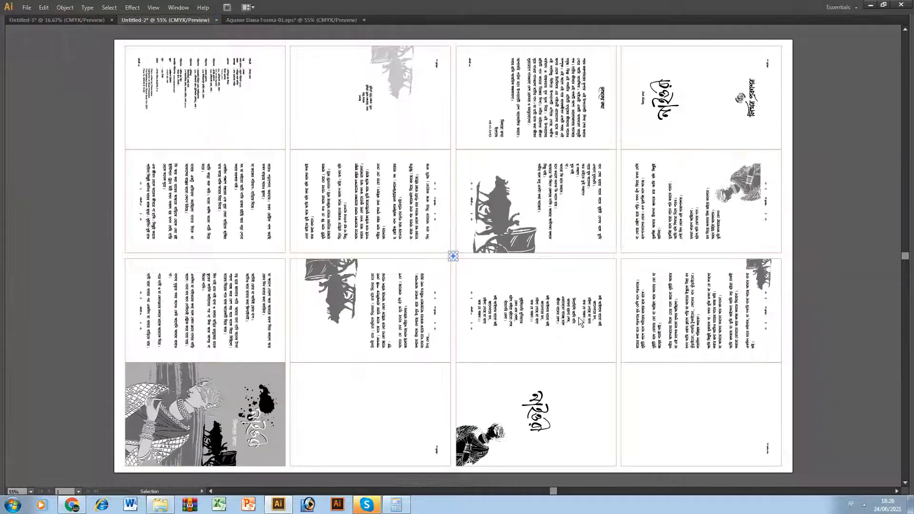
# Step: Copy the centre cross's horizontal line to the middle row gap at the sheet's right edge and align it with the crop marks there
pyautogui.click(799, 288)
pyautogui.hotkey('ctrl', 'space')
pyautogui.moveTo(407, 231); pyautogui.dragTo(525, 292)
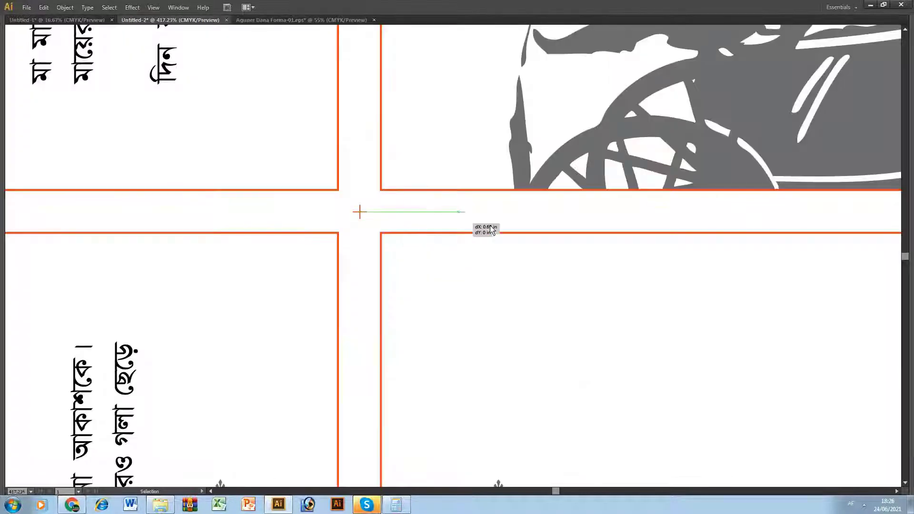
pyautogui.hotkey('ctrl', 'alt', '0')
pyautogui.hotkey('ctrl', 'space')
pyautogui.moveTo(751, 239); pyautogui.dragTo(815, 288)
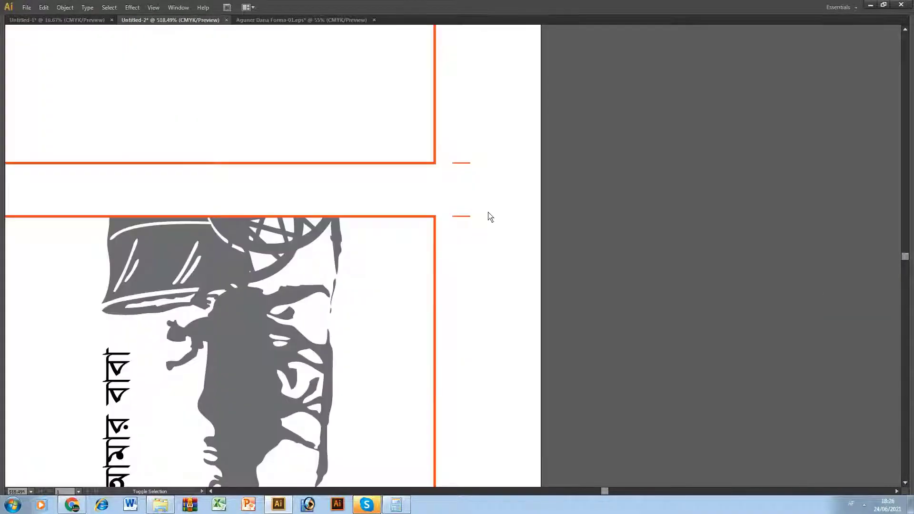
pyautogui.moveTo(484, 197); pyautogui.dragTo(459, 149)
pyautogui.press('Tab')
pyautogui.click(138, 230)
pyautogui.press('Tab')
pyautogui.click(518, 228)
pyautogui.hotkey('ctrl', 'alt', '0')
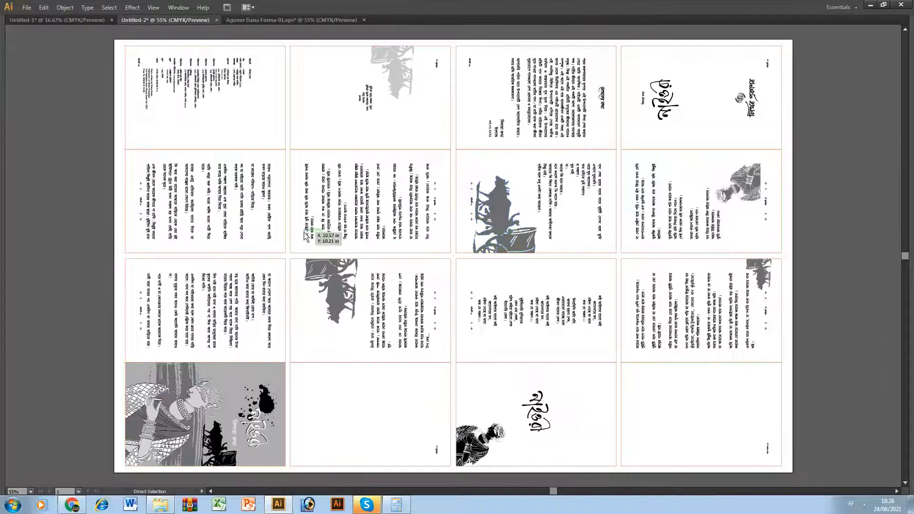
# Step: Place another copy of the horizontal centre line in the middle row gap at the sheet's left edge, left-aligned with the crop mark above
pyautogui.hotkey('ctrl', 'space')
pyautogui.moveTo(336, 234); pyautogui.dragTo(495, 279)
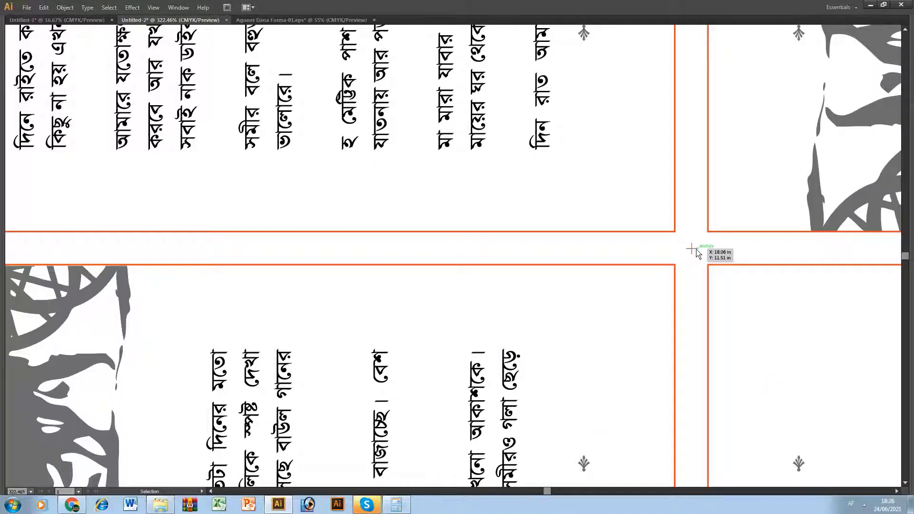
pyautogui.hotkey('ctrl', 'alt', '0')
pyautogui.moveTo(138, 257); pyautogui.dragTo(155, 267)
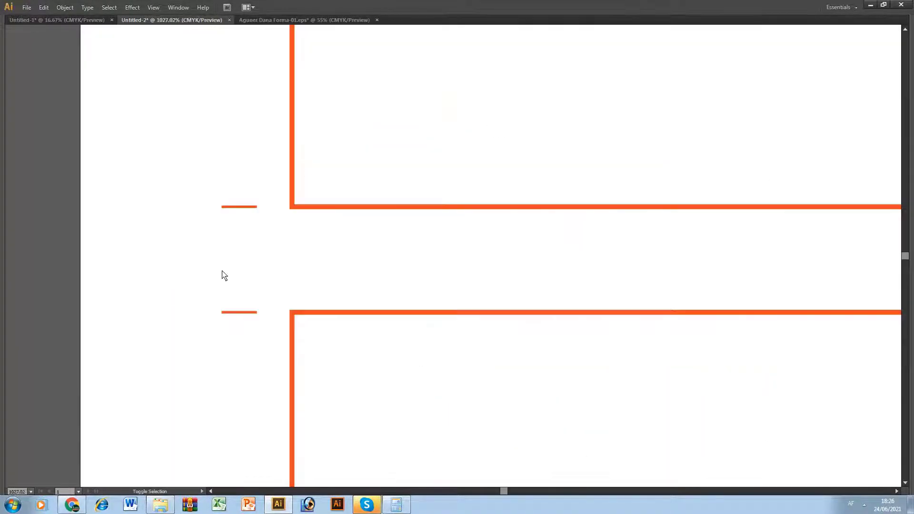
pyautogui.moveTo(238, 251); pyautogui.dragTo(229, 185)
pyautogui.press('Tab')
pyautogui.click(46, 231)
pyautogui.press('Tab')
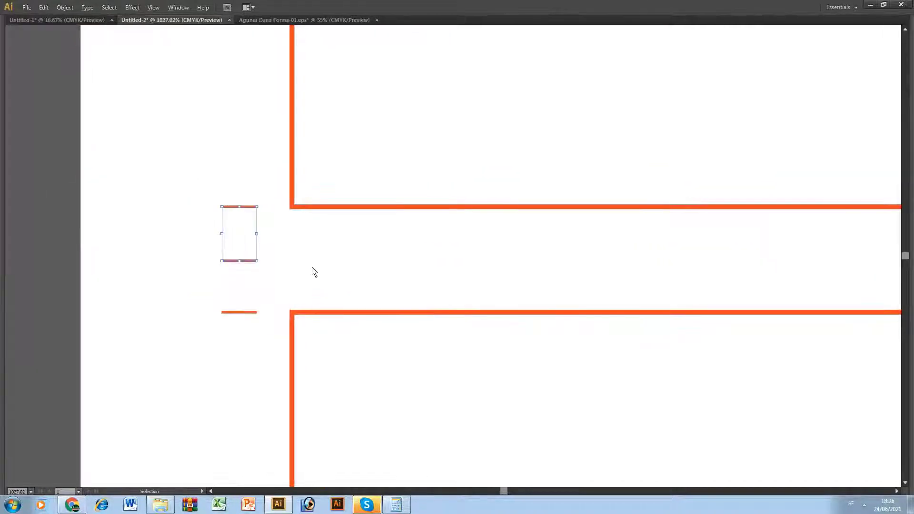
pyautogui.click(315, 272)
pyautogui.hotkey('ctrl', '0')
pyautogui.press('v')
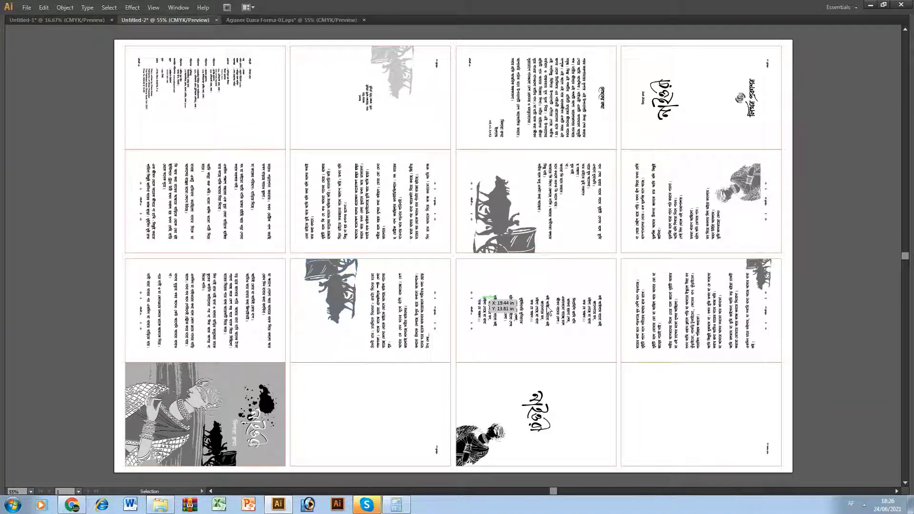
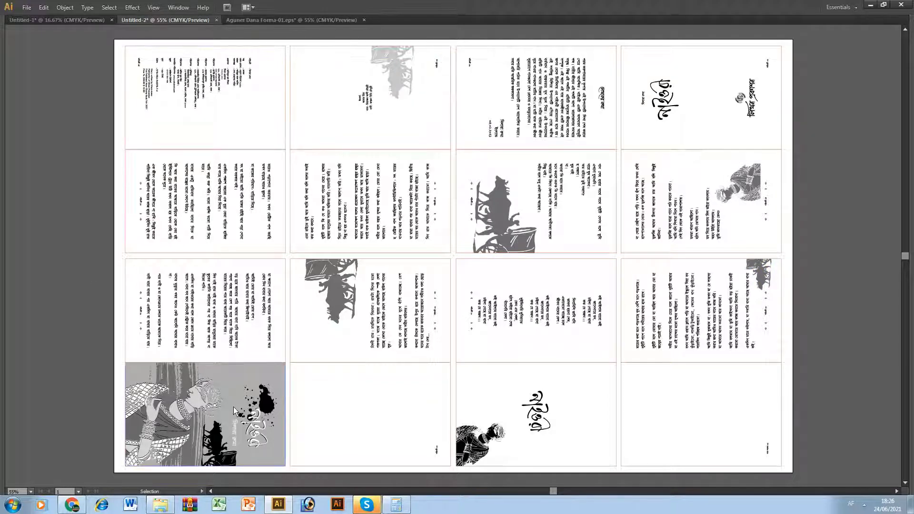
# Step: Select all artwork on the sheet and review the complete arrangement of pages, crop marks and centre marks
pyautogui.press('z')
pyautogui.moveTo(428, 458); pyautogui.dragTo(495, 473)
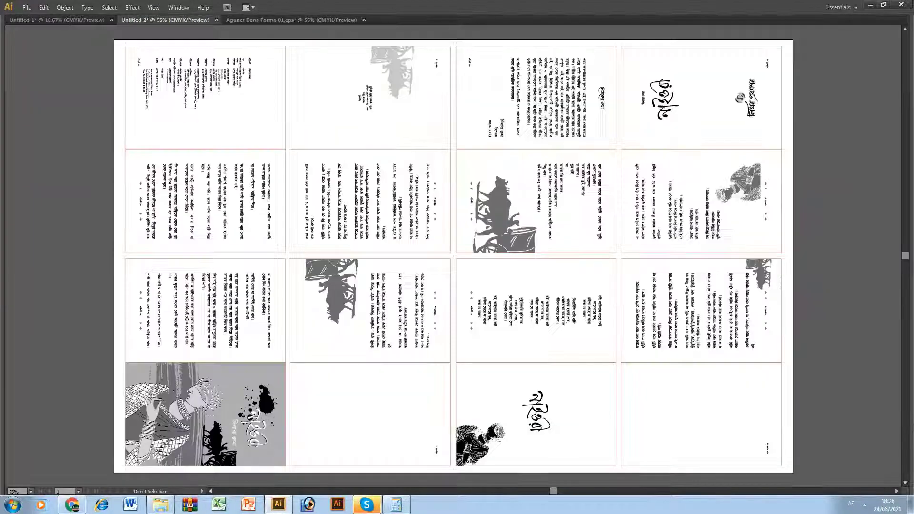
pyautogui.press('v')
pyautogui.press('Tab')
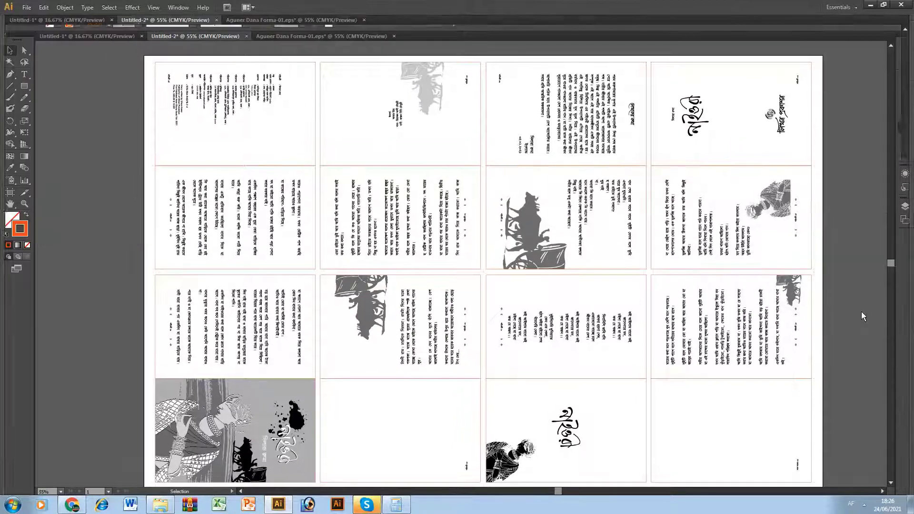
pyautogui.moveTo(479, 388); pyautogui.dragTo(344, 129)
pyautogui.hotkey('ctrl', 'alt')
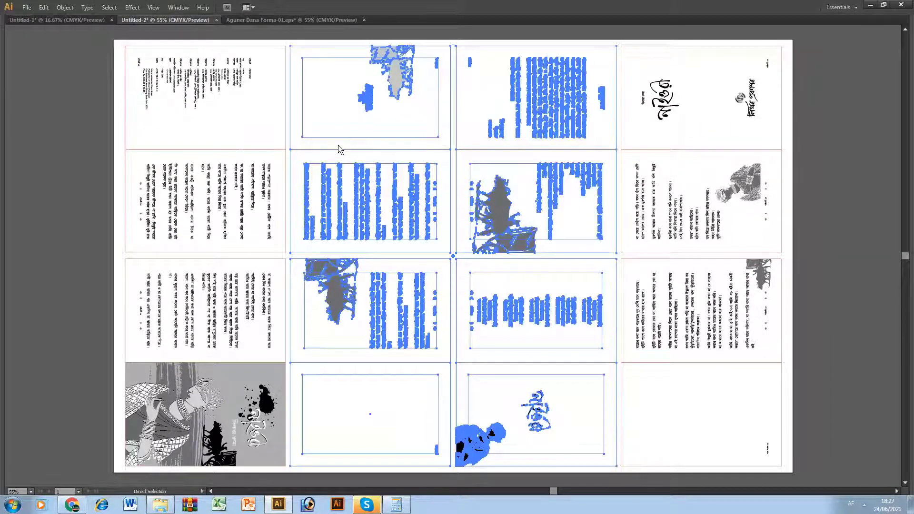
pyautogui.hotkey('ctrl', '1')
pyautogui.hotkey('ctrl', '0')
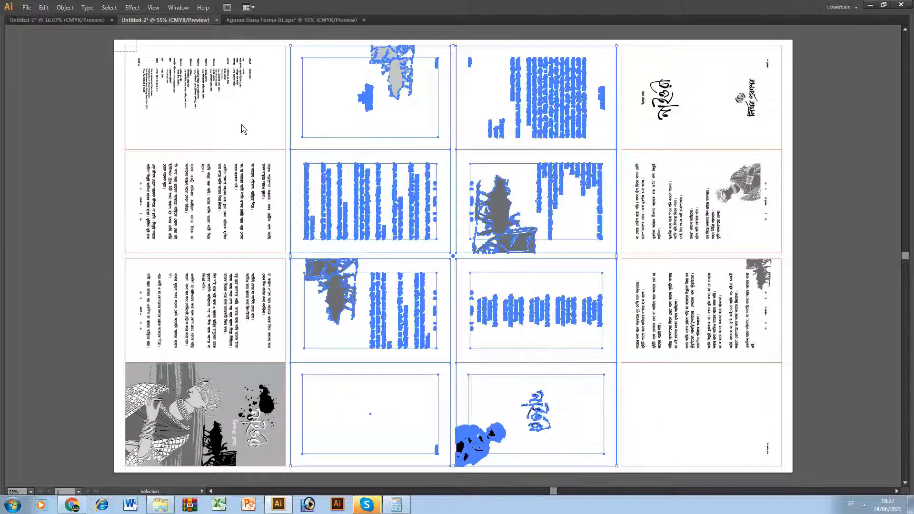
pyautogui.hotkey('ctrl', 'a')
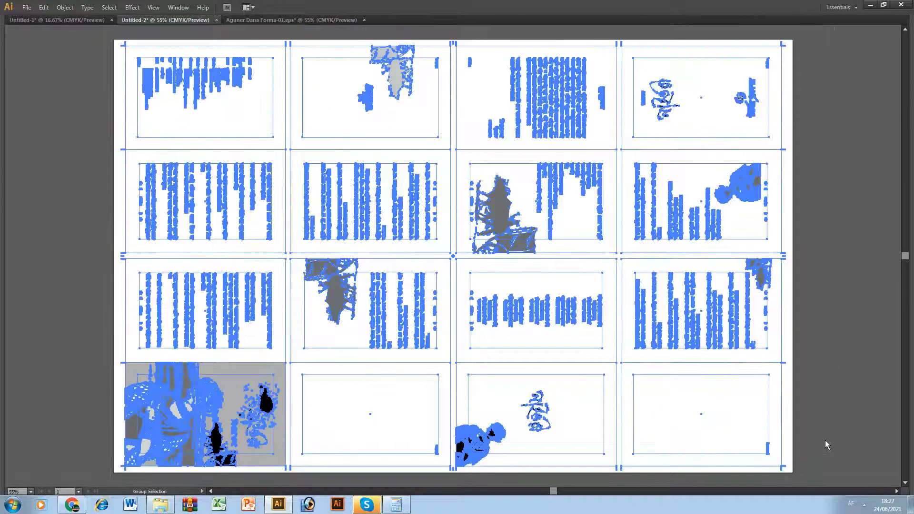
pyautogui.press('v')
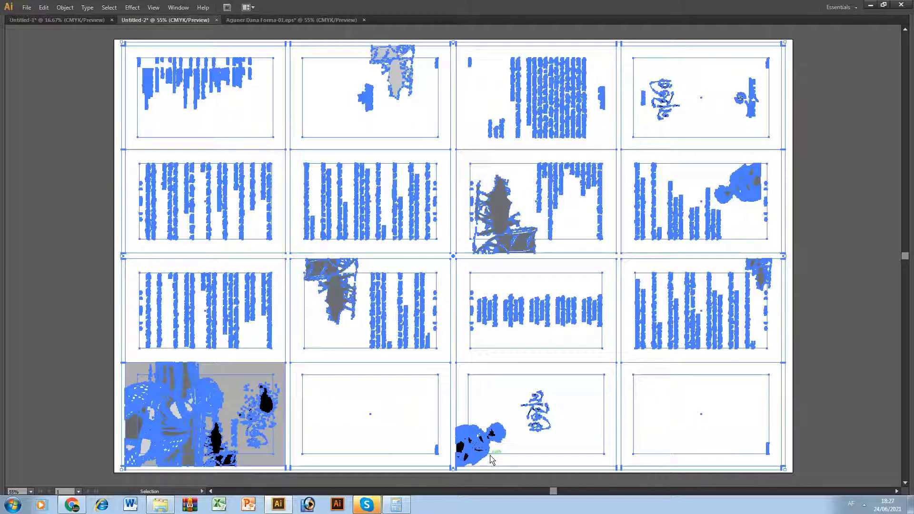
pyautogui.press('space')
pyautogui.moveTo(327, 441); pyautogui.dragTo(352, 457)
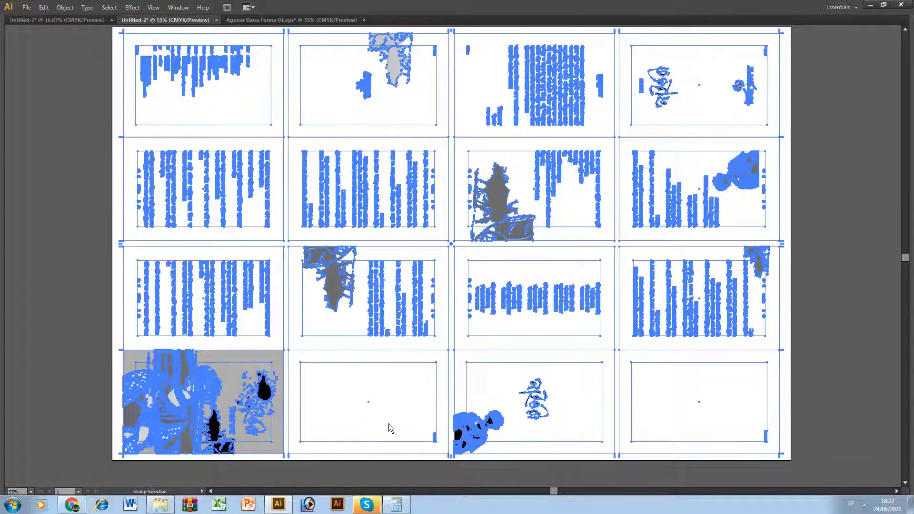
pyautogui.hotkey('ctrl', '0')
pyautogui.hotkey('ctrl', '1')
pyautogui.hotkey('ctrl', '0')
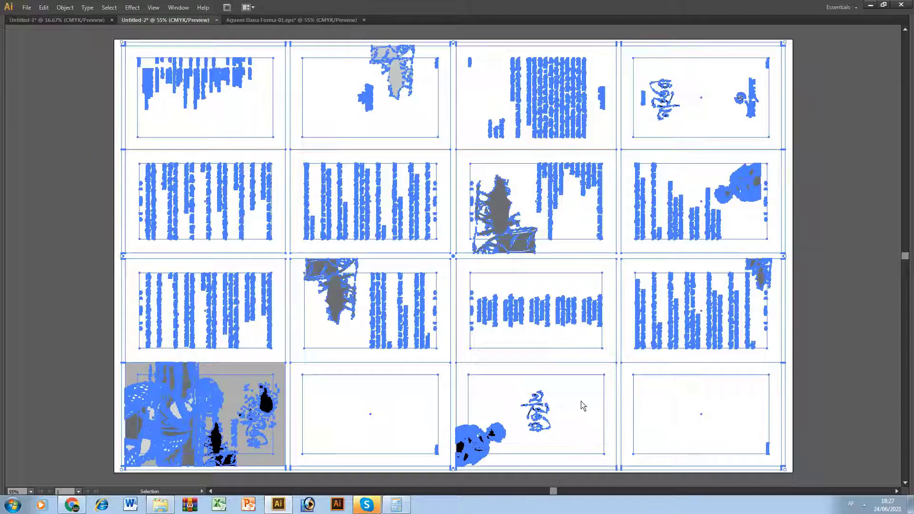
pyautogui.moveTo(222, 104); pyautogui.dragTo(709, 303)
pyautogui.press('space')
pyautogui.click(549, 393)
# Step: Put the print-information line with the GP boxes, lying on the pasteboard below the sheet, on the clipboard
pyautogui.hotkey('ctrl', 'space')
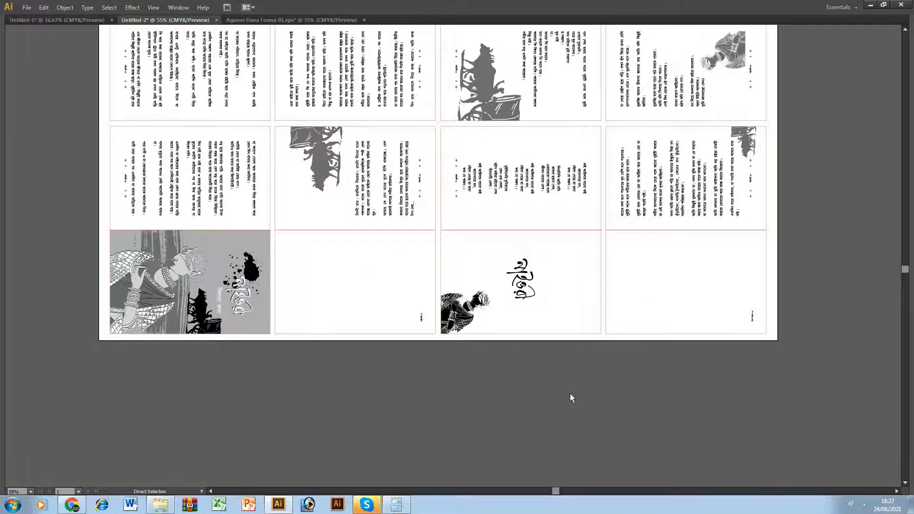
pyautogui.moveTo(419, 317); pyautogui.dragTo(555, 388)
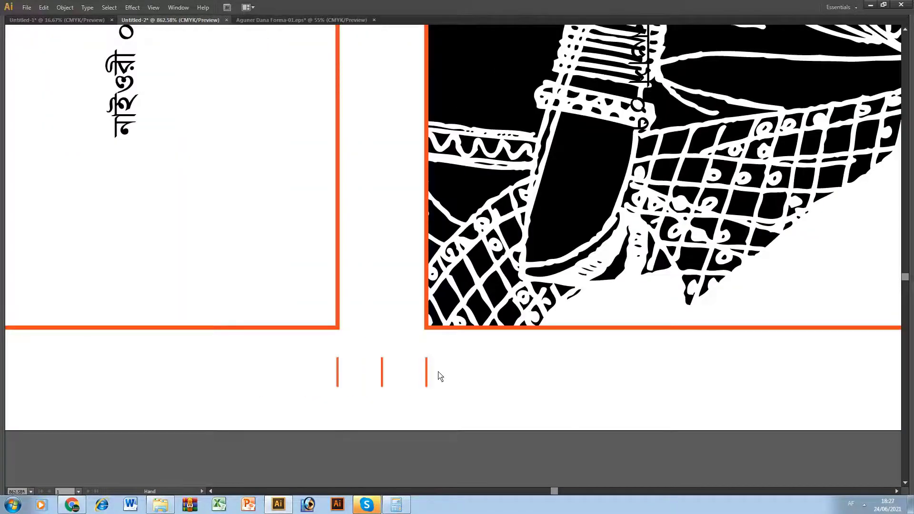
pyautogui.hotkey('ctrl', '0')
pyautogui.hotkey('ctrl', '-')
pyautogui.hotkey('ctrl', '-')
pyautogui.hotkey('ctrl', '-')
pyautogui.press('space')
pyautogui.moveTo(460, 405); pyautogui.dragTo(493, 285)
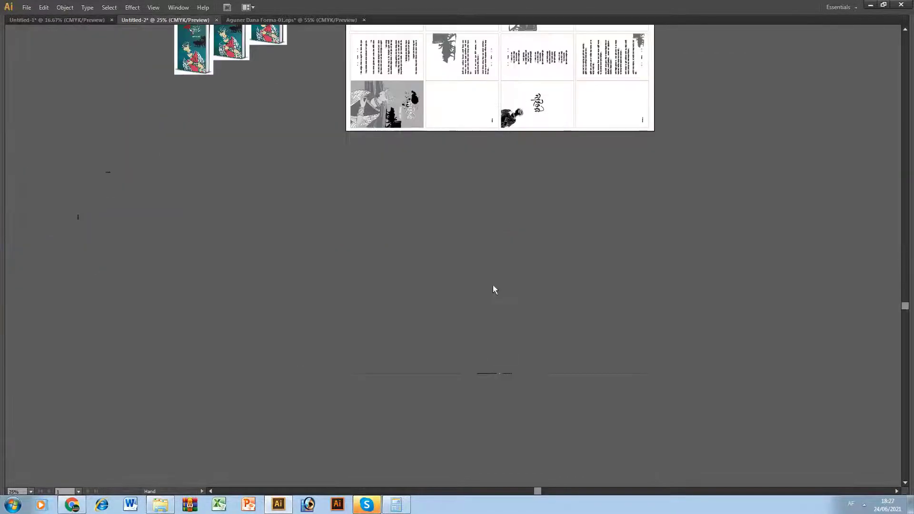
pyautogui.moveTo(523, 382); pyautogui.dragTo(527, 382)
pyautogui.click(521, 390)
pyautogui.press('a')
pyautogui.hotkey('ctrl', '0')
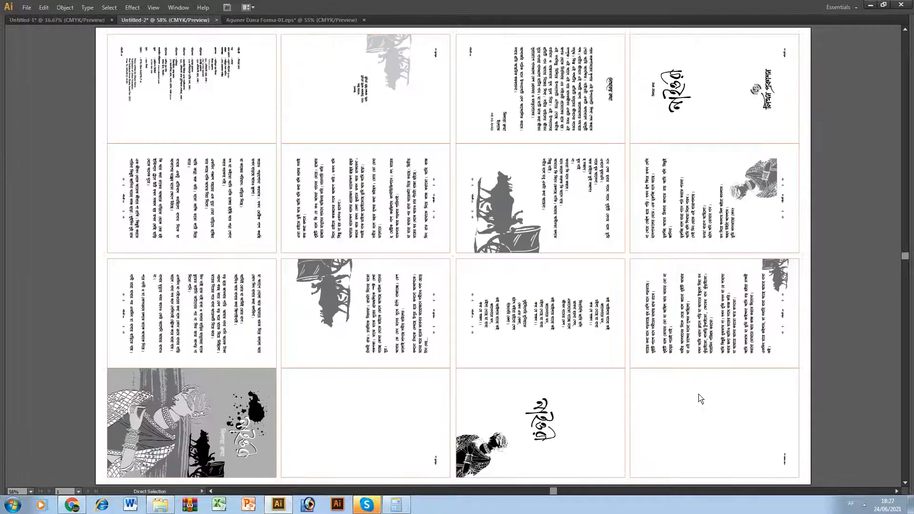
# Step: Paste the print-information line and move it just below the sheet's bottom edge, under the middle crop marks
pyautogui.hotkey('ctrl', 'v')
pyautogui.press('v')
pyautogui.press('space')
pyautogui.moveTo(565, 282); pyautogui.dragTo(569, 212)
pyautogui.moveTo(478, 186); pyautogui.dragTo(488, 421)
pyautogui.hotkey('ctrl', 'space')
pyautogui.moveTo(426, 400); pyautogui.dragTo(484, 434)
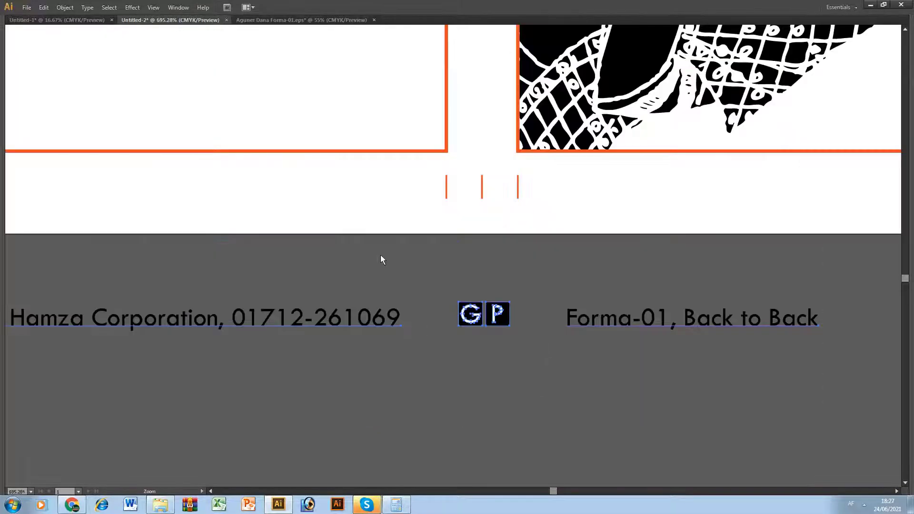
# Step: Move the print-information line straight up into the sheet's bottom margin, level with the middle crop marks
pyautogui.keyDown('shift'); pyautogui.click(519, 197); pyautogui.keyUp('shift')
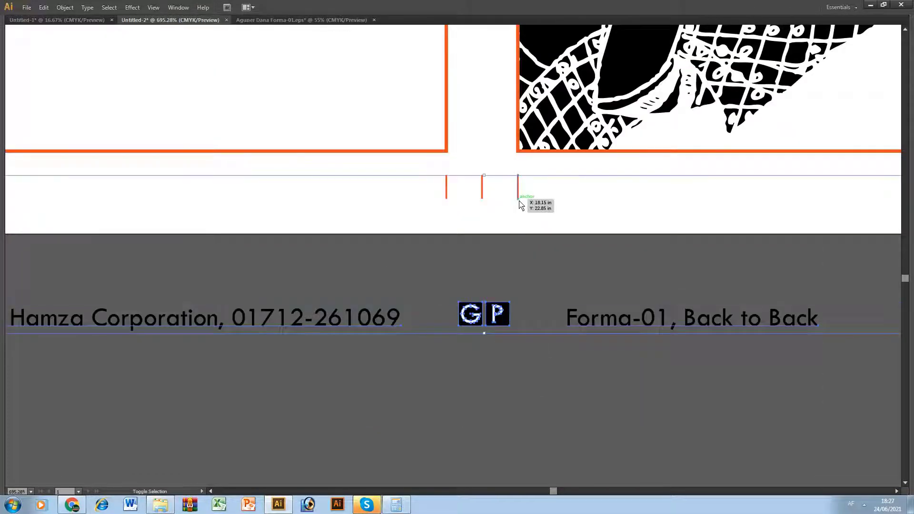
pyautogui.press('a')
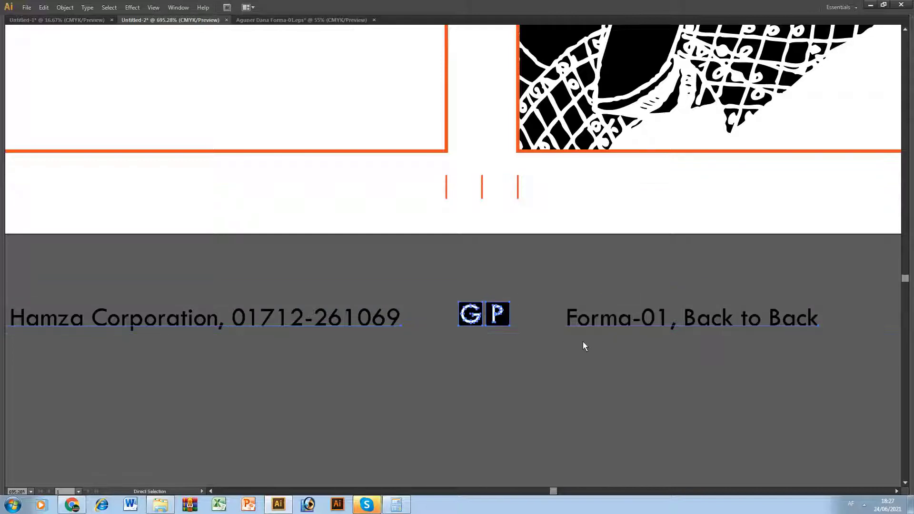
pyautogui.moveTo(503, 328); pyautogui.dragTo(503, 206)
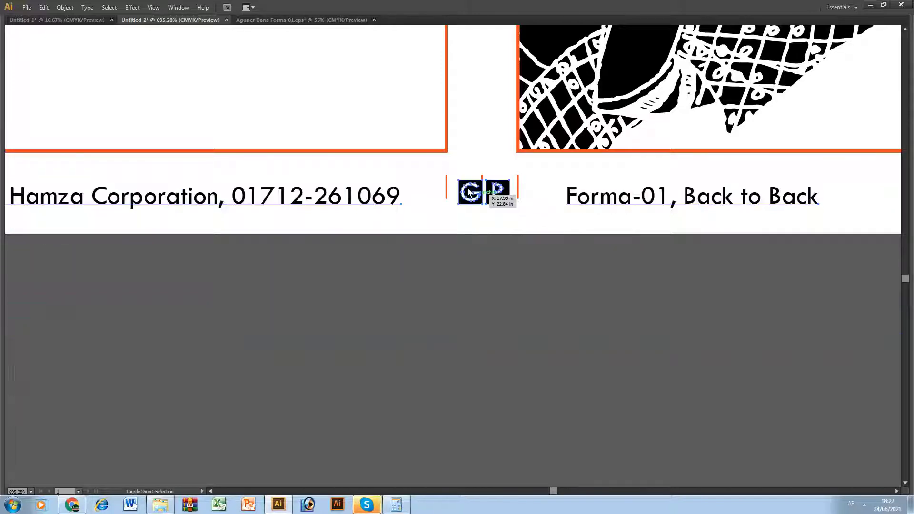
# Step: In outline view, centre the GP boxes on the bottom middle mark and line their top edges up with the crop marks' upper ends
pyautogui.hotkey('ctrl', 'space')
pyautogui.moveTo(408, 160); pyautogui.dragTo(557, 227)
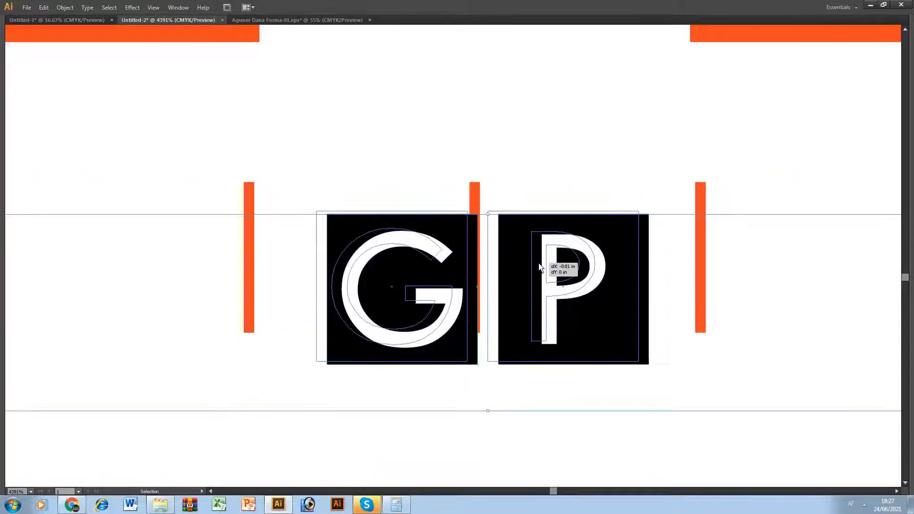
pyautogui.hotkey('ctrl', 'y')
pyautogui.press('Left')
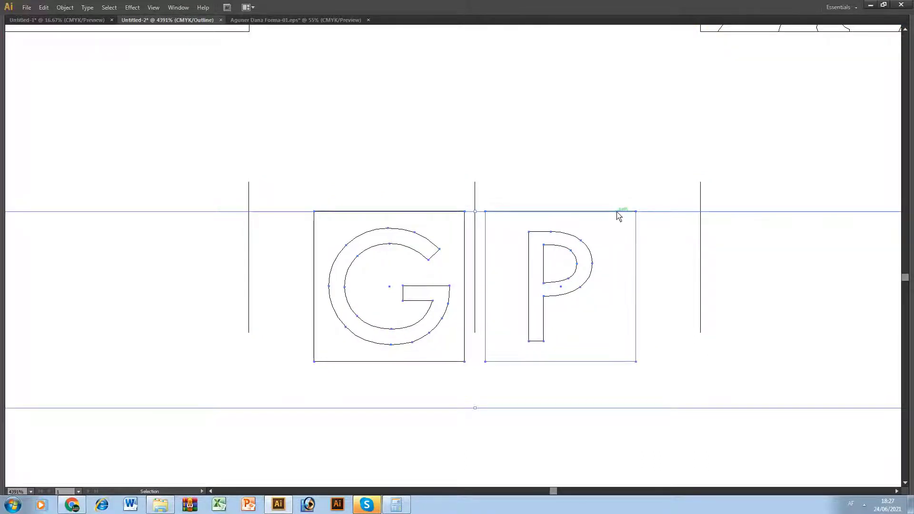
pyautogui.moveTo(618, 212); pyautogui.dragTo(619, 186)
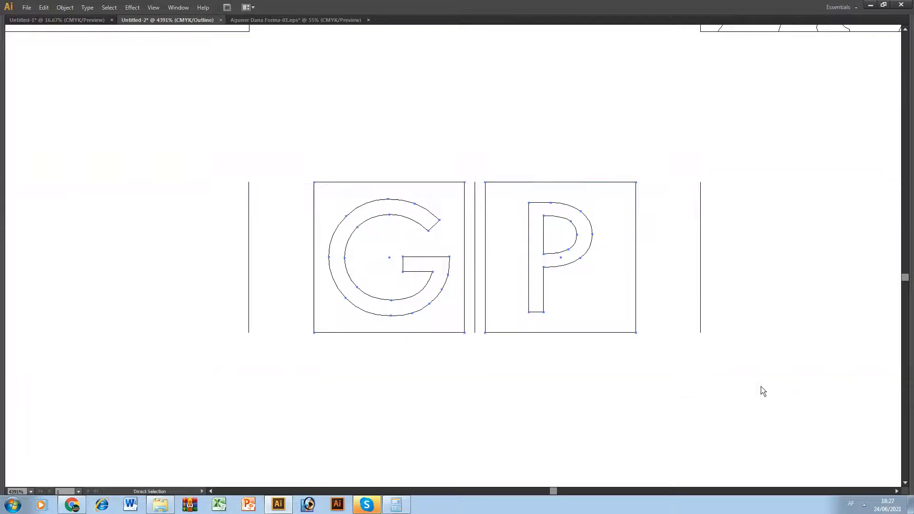
pyautogui.hotkey('ctrl', 'y')
# Step: Replace the book title "Aguner Dana" with "Niory" in the print-information line
pyautogui.hotkey('ctrl', '-')
pyautogui.hotkey('ctrl', '-')
pyautogui.hotkey('ctrl', '-')
pyautogui.hotkey('ctrl', '-')
pyautogui.hotkey('ctrl', '-')
pyautogui.hotkey('ctrl', '-')
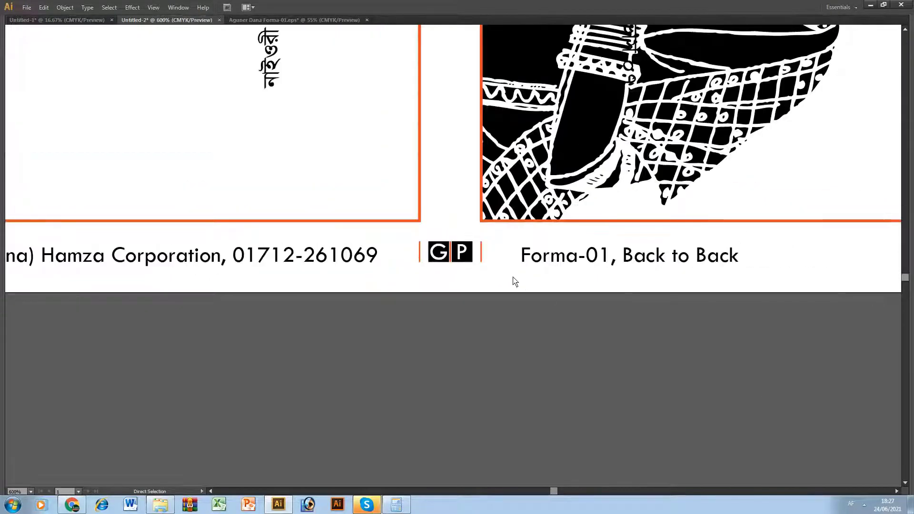
pyautogui.hotkey('ctrl', '-')
pyautogui.hotkey('ctrl', '-')
pyautogui.press('Tab')
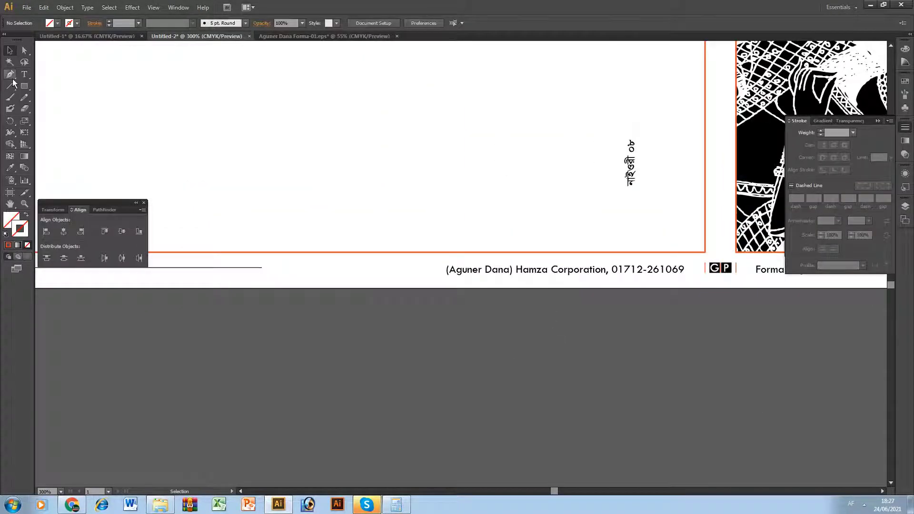
pyautogui.press('Tab')
pyautogui.press('t')
pyautogui.moveTo(418, 256); pyautogui.dragTo(480, 257)
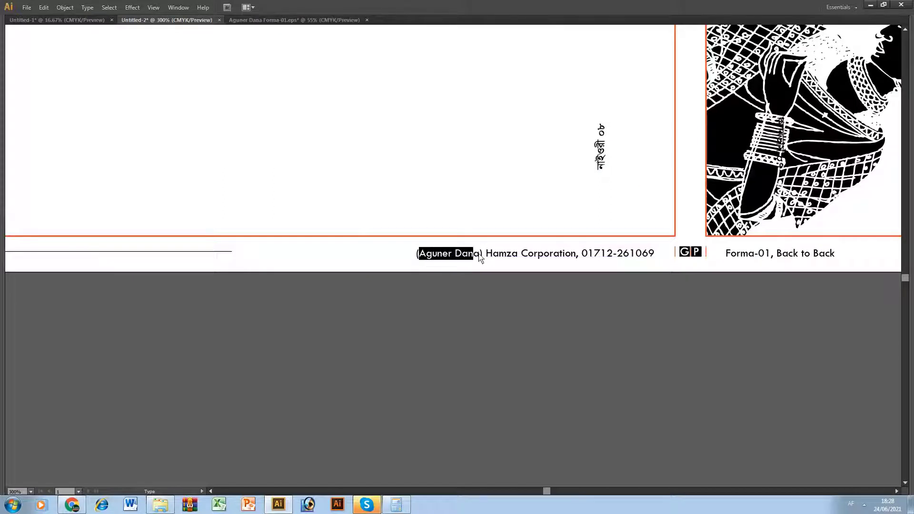
pyautogui.write('Niory')
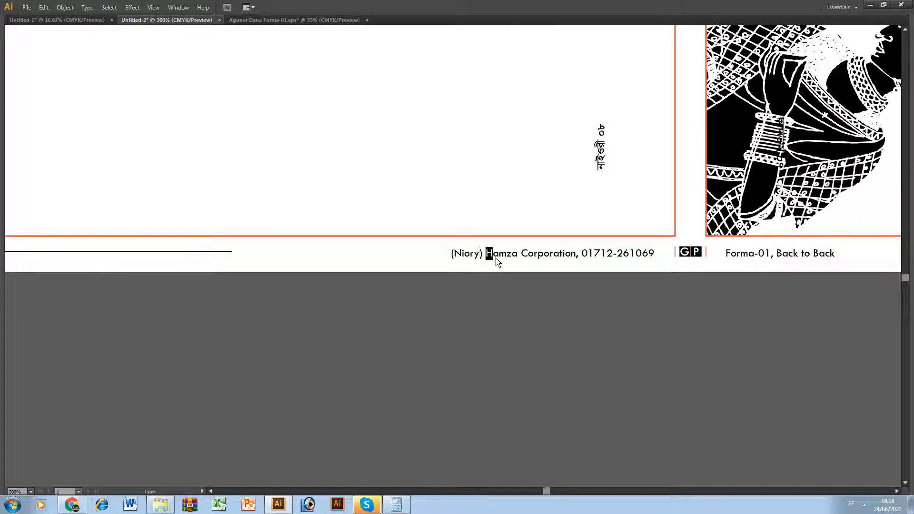
# Step: Check the company text in the print-information line and the line's placement beside the GP boxes and bottom middle crop marks
pyautogui.moveTo(497, 262); pyautogui.dragTo(577, 266)
pyautogui.press('ctrl')
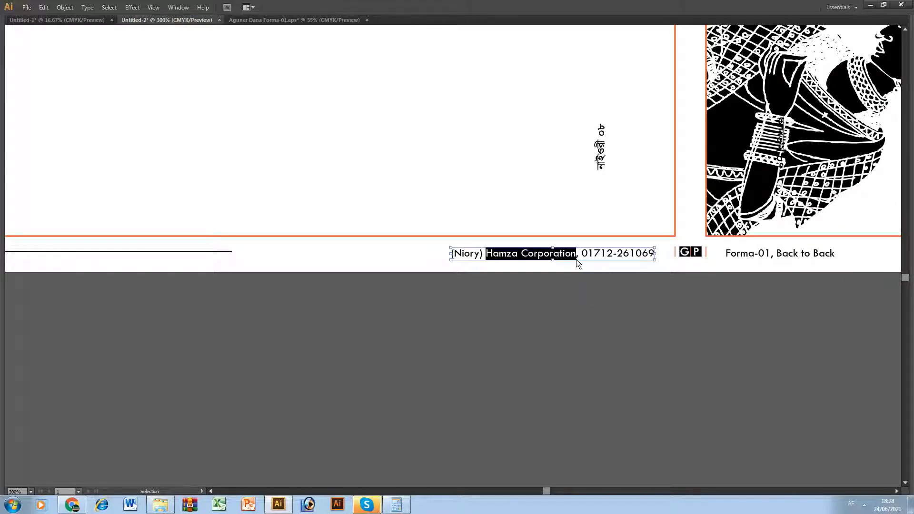
pyautogui.moveTo(561, 262); pyautogui.dragTo(504, 263)
pyautogui.press('ctrl')
pyautogui.keyDown('ctrl'); pyautogui.click(509, 272); pyautogui.keyUp('ctrl')
pyautogui.scroll(3, 620, 309)
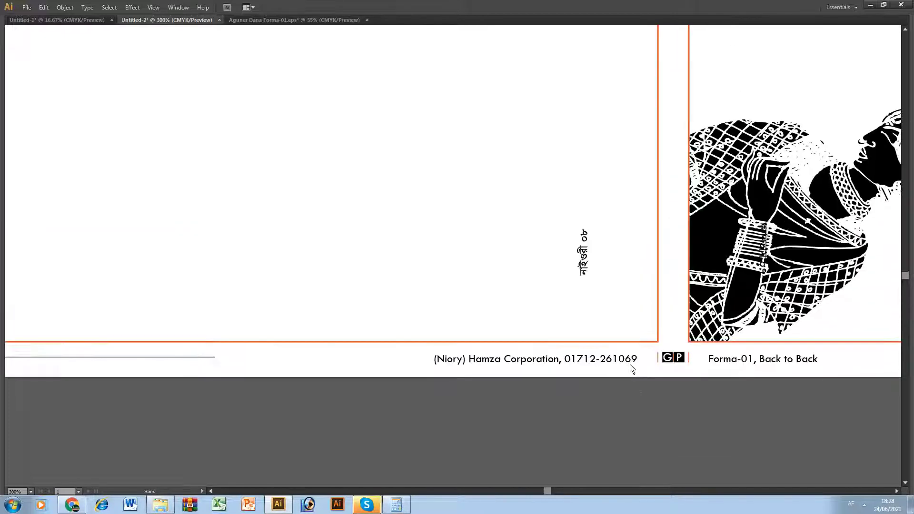
pyautogui.hotkey('ctrl', '-')
pyautogui.hotkey('ctrl', '-')
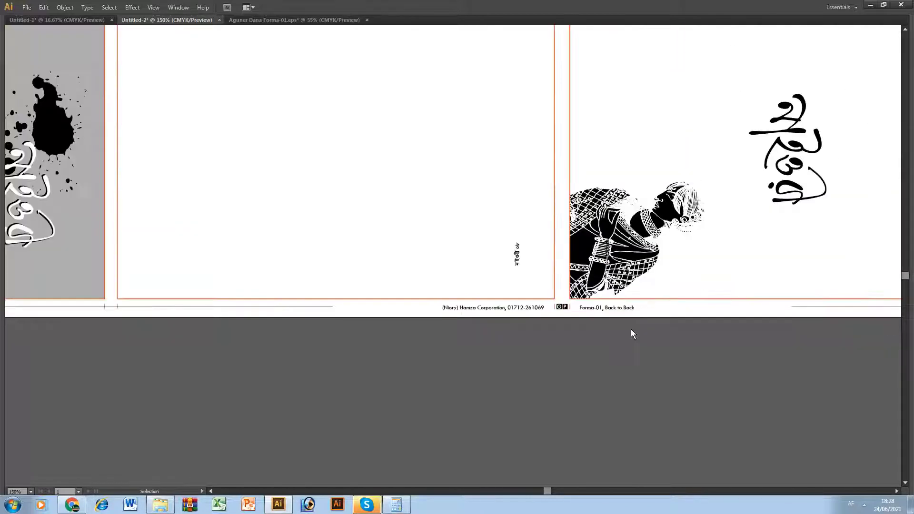
pyautogui.hotkey('ctrl', 'space')
pyautogui.moveTo(410, 278); pyautogui.dragTo(673, 343)
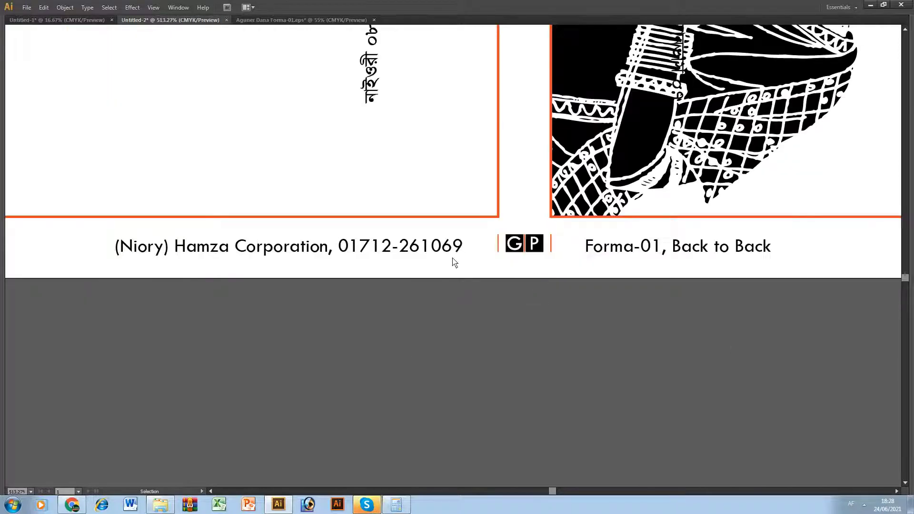
# Step: Examine the "Forma-01, Back to Back" text beside the GP boxes in the print-information line
pyautogui.hotkey('ctrl', '-')
pyautogui.hotkey('ctrl', '-')
pyautogui.press('space')
pyautogui.moveTo(586, 289); pyautogui.dragTo(561, 368)
pyautogui.press('space')
pyautogui.moveTo(582, 282); pyautogui.dragTo(573, 370)
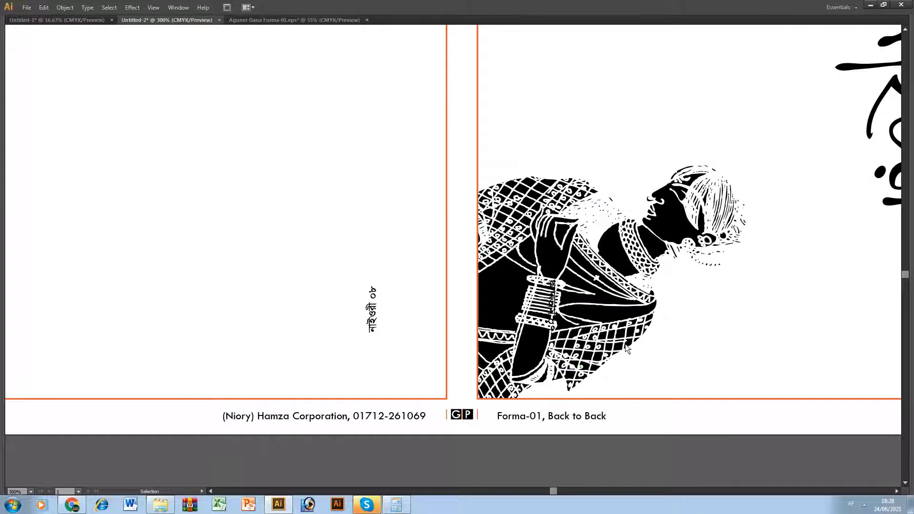
pyautogui.hotkey('ctrl', 'space')
pyautogui.moveTo(442, 374); pyautogui.dragTo(563, 423)
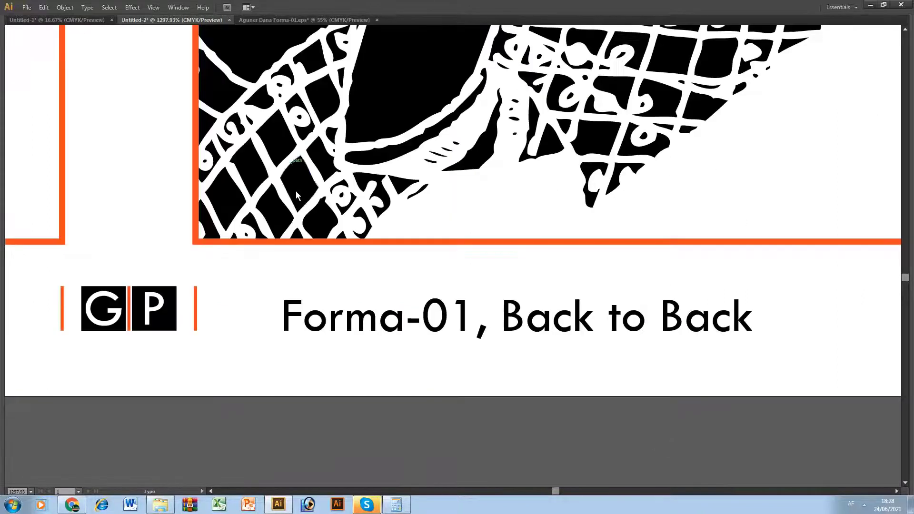
pyautogui.moveTo(377, 333); pyautogui.dragTo(453, 327)
pyautogui.moveTo(552, 342); pyautogui.dragTo(732, 342)
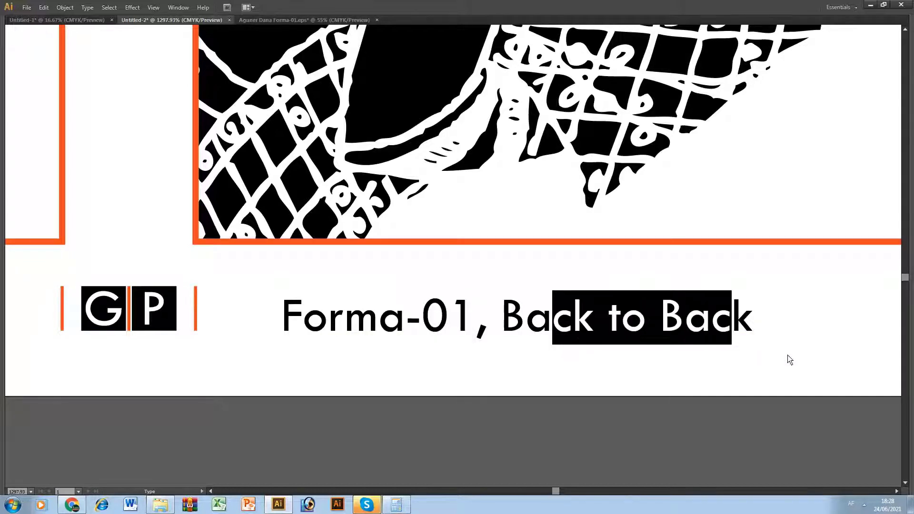
pyautogui.hotkey('ctrl', '-')
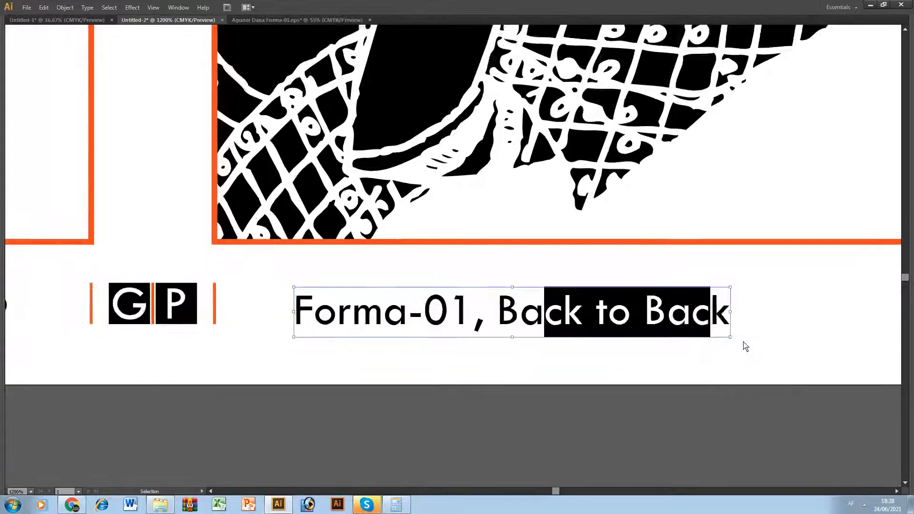
pyautogui.hotkey('ctrl', '-')
pyautogui.hotkey('ctrl', '-')
pyautogui.hotkey('ctrl', '-')
pyautogui.click(360, 347)
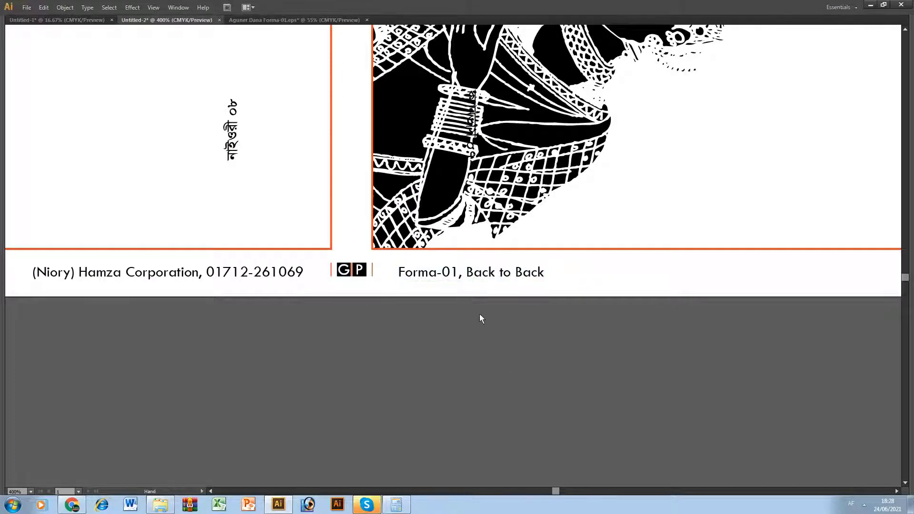
# Step: Try replacing "Back to Back" with "Juri" in the print-information line, and undo the replacement
pyautogui.moveTo(481, 318); pyautogui.dragTo(488, 339)
pyautogui.hotkey('ctrl', '0')
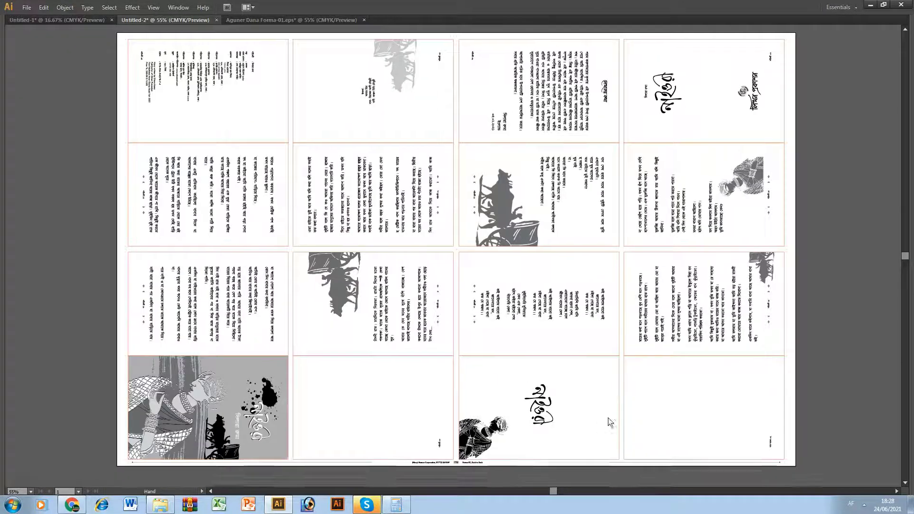
pyautogui.moveTo(608, 419); pyautogui.dragTo(632, 330)
pyautogui.moveTo(432, 362); pyautogui.dragTo(529, 374)
pyautogui.moveTo(602, 395); pyautogui.dragTo(596, 460)
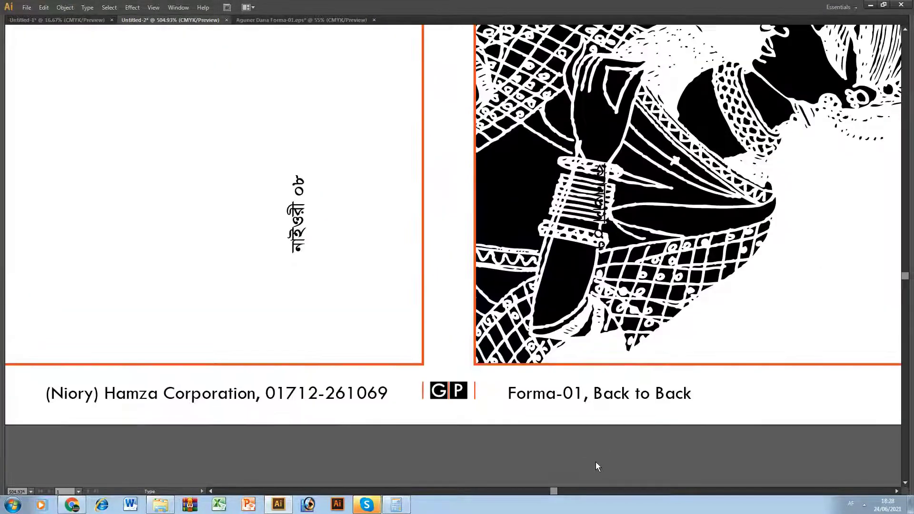
pyautogui.moveTo(505, 398); pyautogui.dragTo(594, 409)
pyautogui.write('Juri')
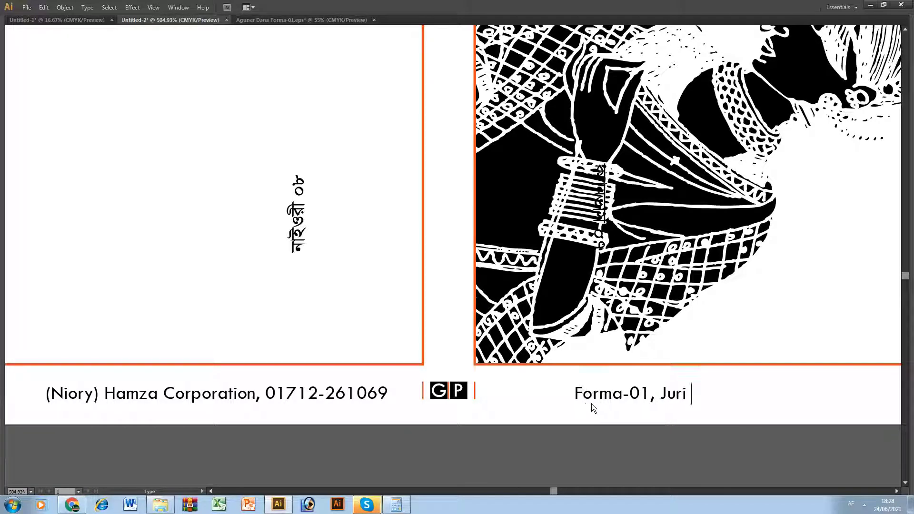
pyautogui.hotkey('ctrl', 'z')
pyautogui.click(721, 408)
pyautogui.hotkey('ctrl', '0')
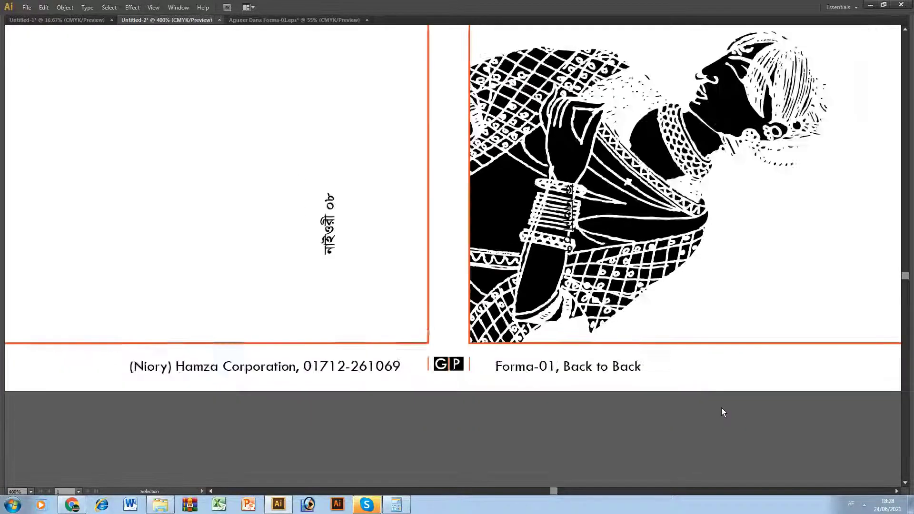
pyautogui.press('t')
pyautogui.press('Tab')
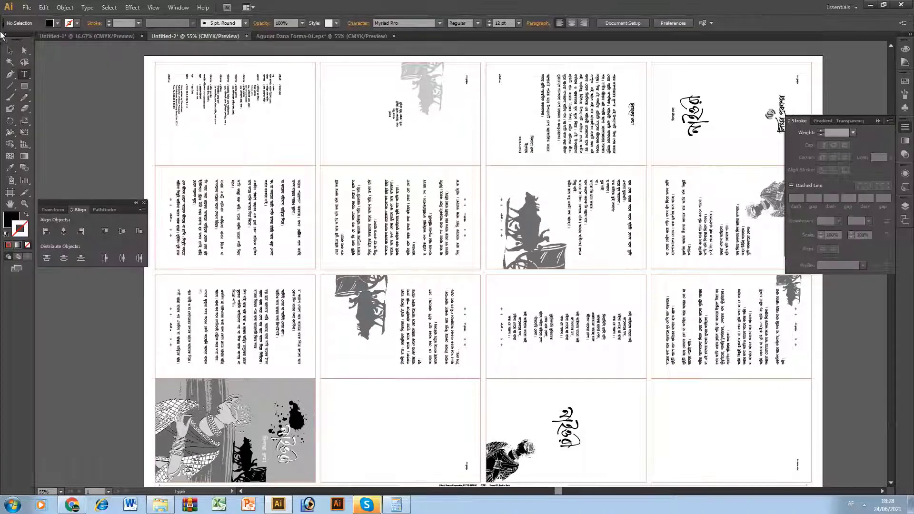
pyautogui.click(16, 54)
pyautogui.press('Tab')
pyautogui.press('a')
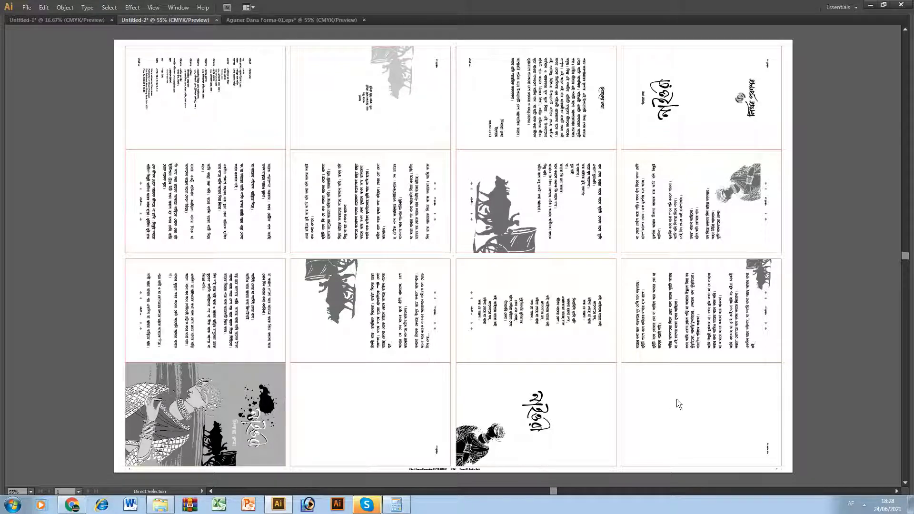
pyautogui.moveTo(414, 403); pyautogui.dragTo(412, 395)
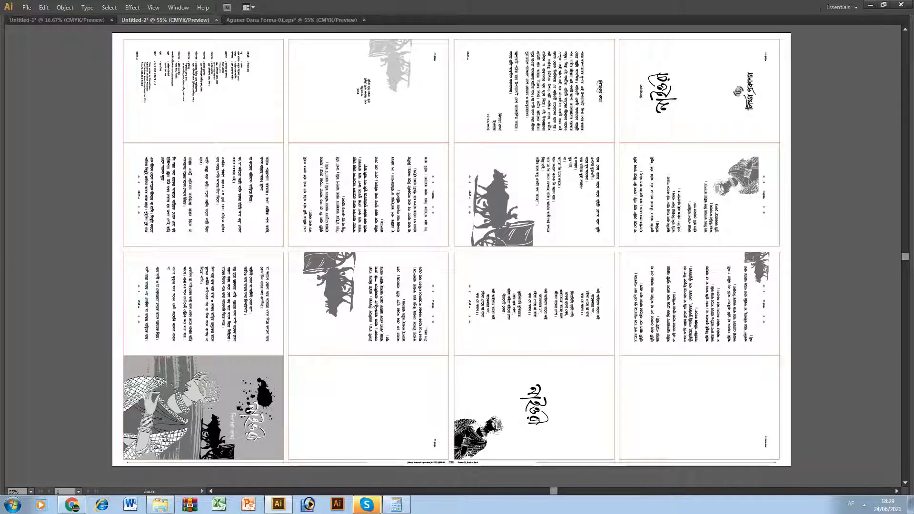
# Step: Examine the grey cover page's artwork and its crop marks in the sheet's lower-left corner
pyautogui.moveTo(318, 262); pyautogui.dragTo(461, 367)
pyautogui.hotkey('ctrl', '-')
pyautogui.hotkey('ctrl', '-')
pyautogui.hotkey('ctrl', '-')
pyautogui.hotkey('ctrl', '-')
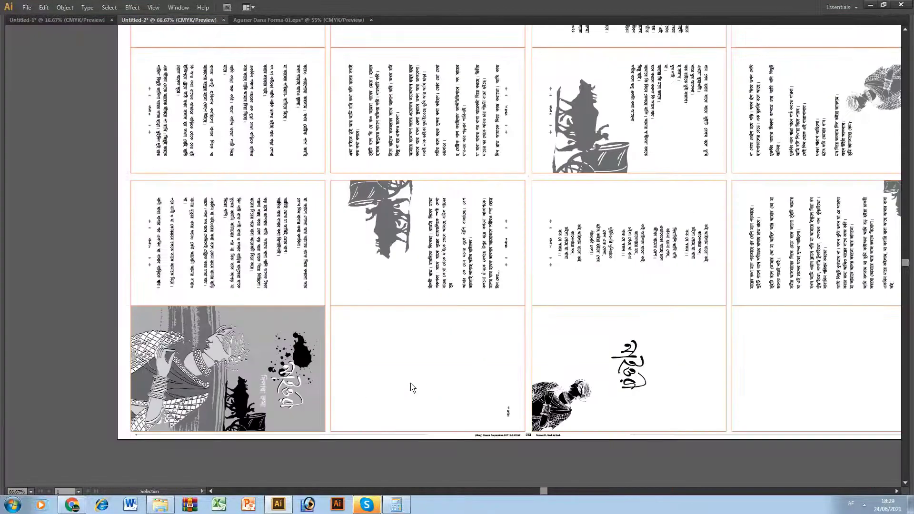
pyautogui.moveTo(122, 295); pyautogui.dragTo(365, 431)
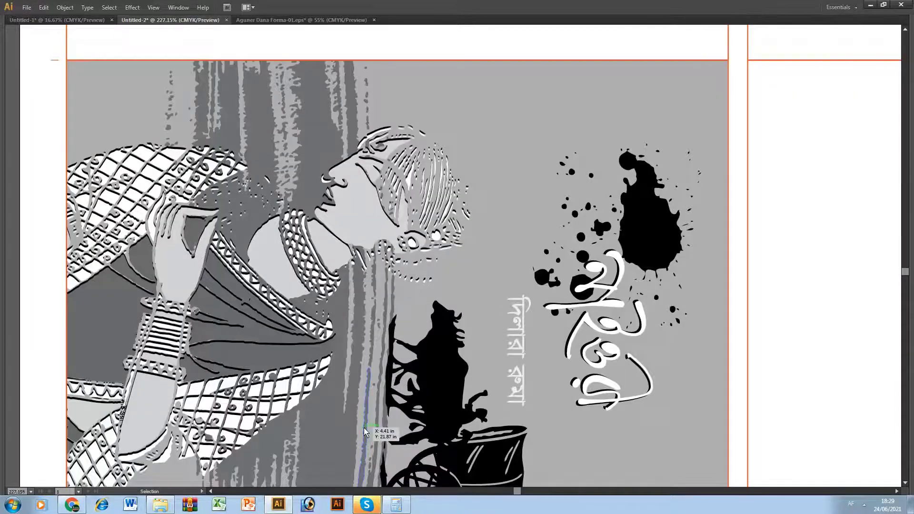
pyautogui.hotkey('ctrl', '-')
pyautogui.hotkey('ctrl', '-')
pyautogui.hotkey('ctrl', '-')
pyautogui.hotkey('ctrl', '-')
# Step: Examine the blank page at the sheet's lower right and the title page with the publisher's logo at its upper right
pyautogui.press('space')
pyautogui.moveTo(837, 221); pyautogui.dragTo(455, 316)
pyautogui.moveTo(573, 287); pyautogui.dragTo(762, 437)
pyautogui.hotkey('ctrl', '-')
pyautogui.hotkey('ctrl', '-')
pyautogui.hotkey('ctrl', '-')
pyautogui.press('space')
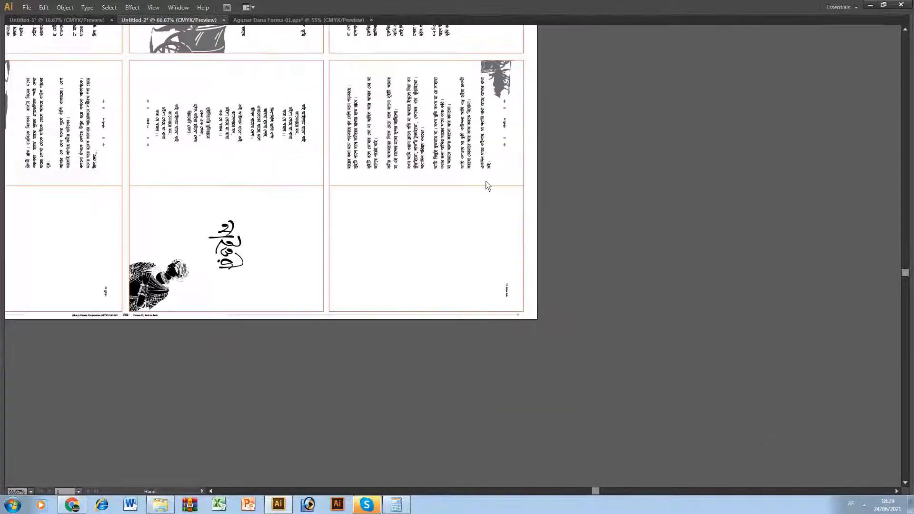
pyautogui.moveTo(485, 182); pyautogui.dragTo(667, 425)
pyautogui.moveTo(503, 67); pyautogui.dragTo(733, 164)
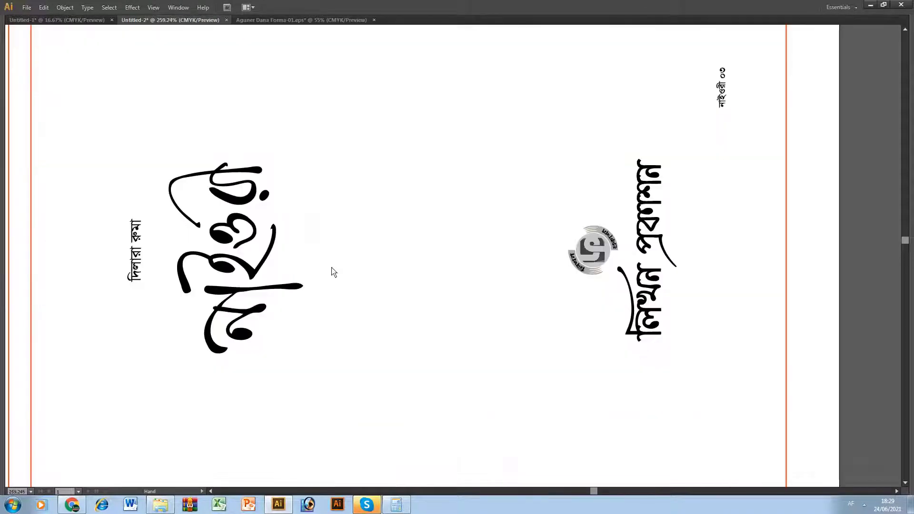
pyautogui.hotkey('ctrl', '-')
pyautogui.hotkey('ctrl', '-')
pyautogui.hotkey('ctrl', '-')
pyautogui.hotkey('ctrl', '-')
pyautogui.hotkey('ctrl', '-')
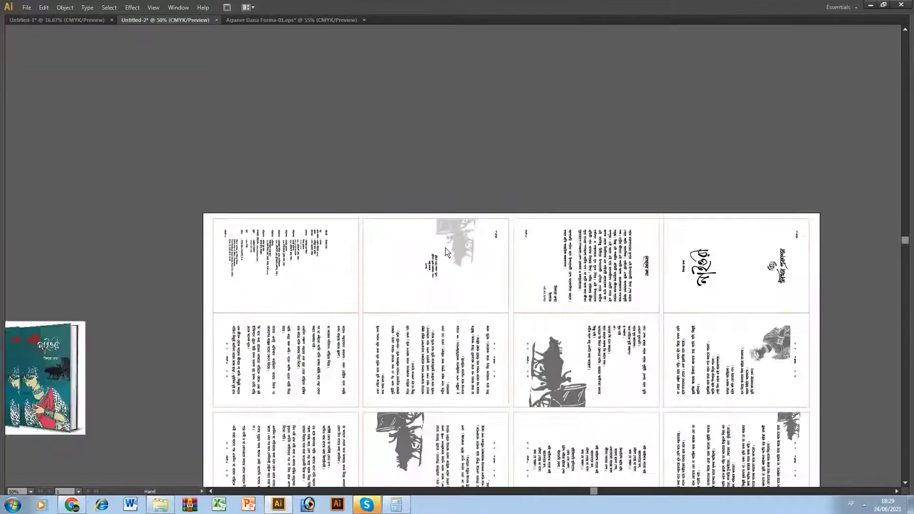
# Step: Examine the imprint page's publication details, ISBN and price at the sheet's upper left
pyautogui.moveTo(206, 214); pyautogui.dragTo(400, 280)
pyautogui.moveTo(127, 184); pyautogui.dragTo(657, 406)
pyautogui.moveTo(673, 420); pyautogui.dragTo(628, 419)
pyautogui.moveTo(533, 391); pyautogui.dragTo(524, 369)
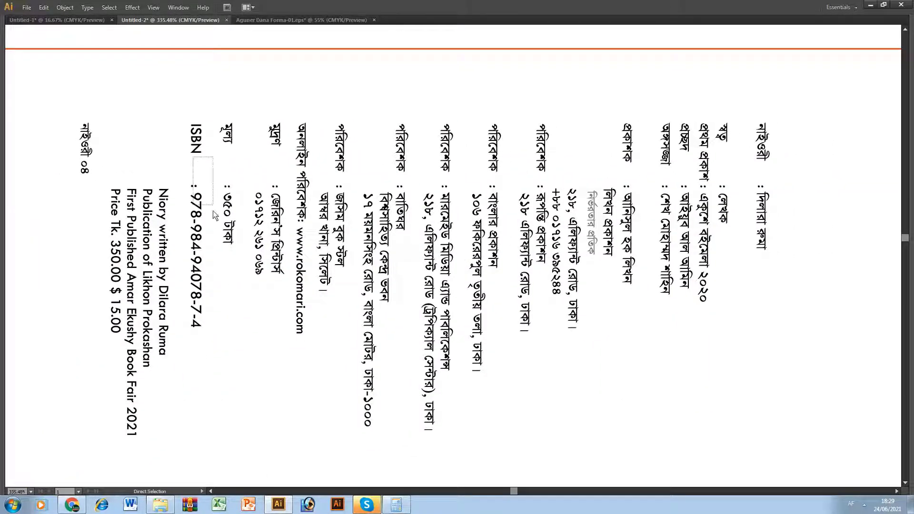
pyautogui.moveTo(213, 212); pyautogui.dragTo(214, 218)
pyautogui.moveTo(747, 284); pyautogui.dragTo(770, 234)
pyautogui.moveTo(741, 333); pyautogui.dragTo(680, 290)
pyautogui.click(643, 371)
pyautogui.hotkey('ctrl', '0')
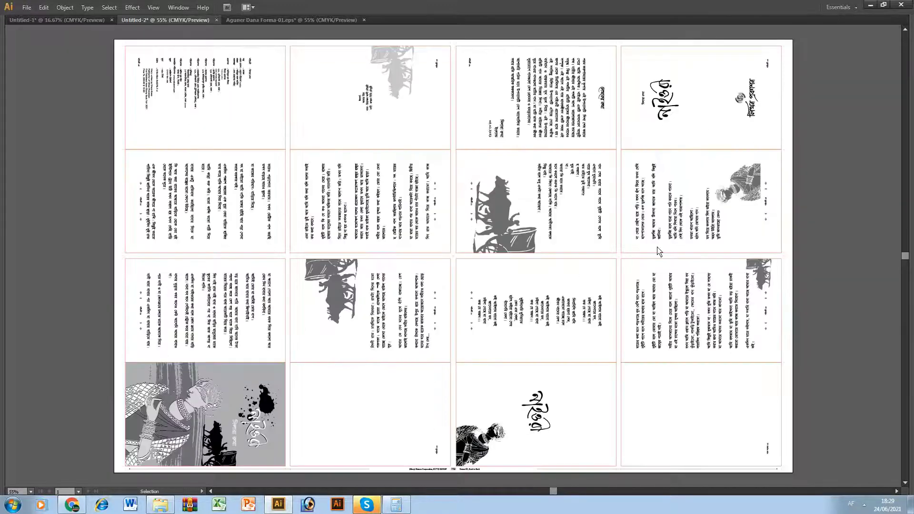
# Step: Examine the preface and title pages in the top row, and the facing text pages in the sheet's middle
pyautogui.moveTo(447, 58); pyautogui.dragTo(764, 164)
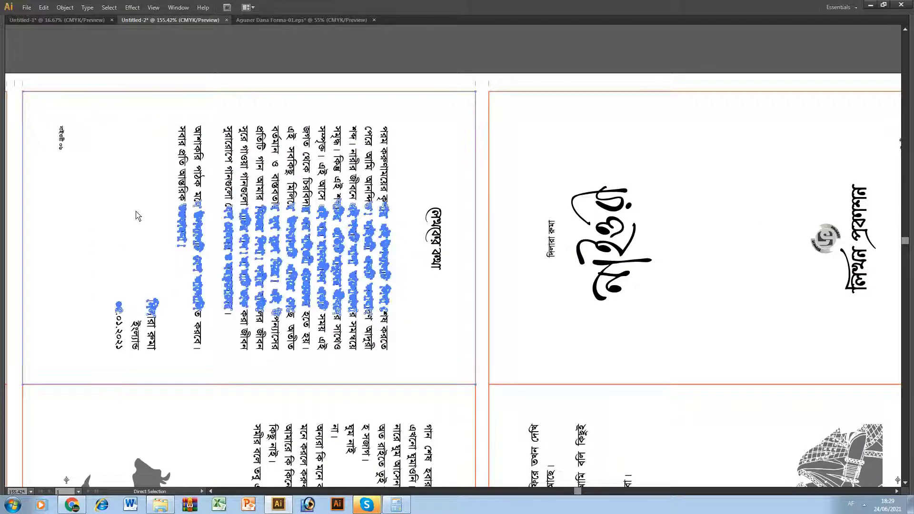
pyautogui.hscroll(3, 589, 353)
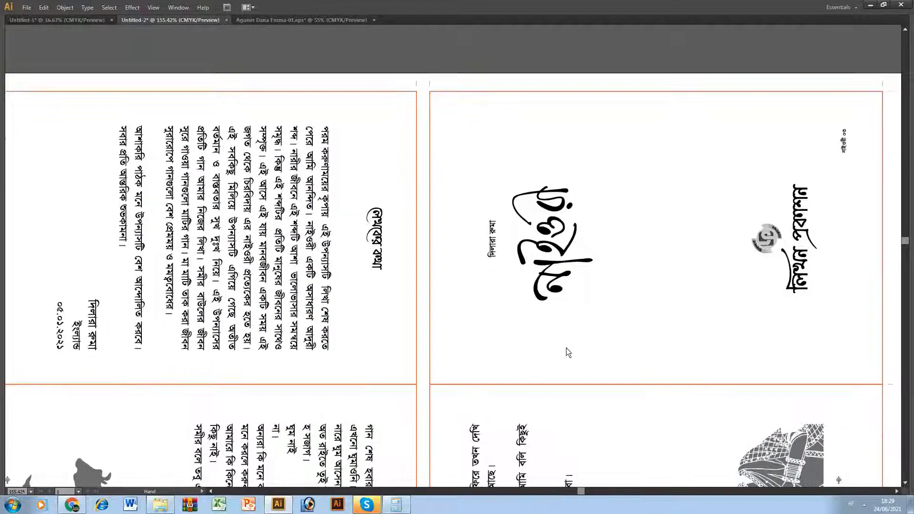
pyautogui.hotkey('ctrl', '-')
pyautogui.hotkey('ctrl', '-')
pyautogui.hotkey('ctrl', '-')
pyautogui.hotkey('ctrl', '-')
pyautogui.hotkey('ctrl', '-')
pyautogui.hotkey('ctrl', 'space')
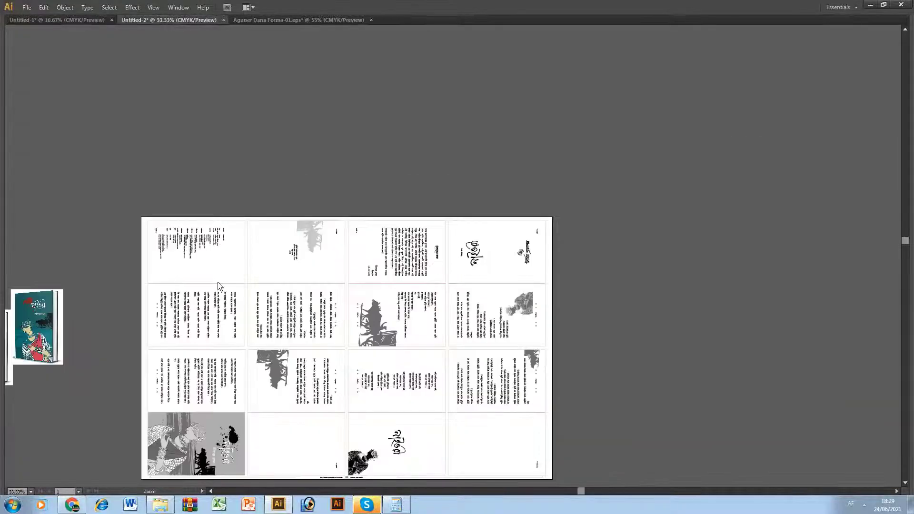
pyautogui.moveTo(219, 284); pyautogui.dragTo(493, 416)
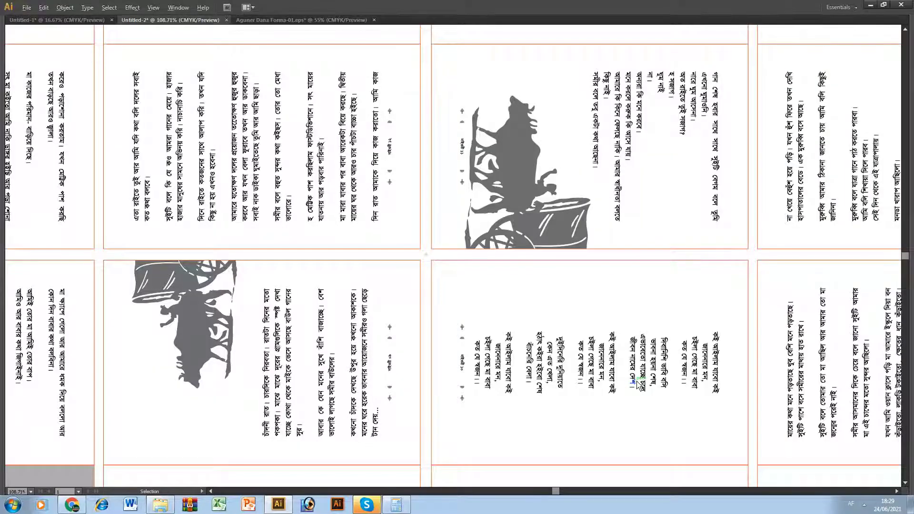
pyautogui.hotkey('ctrl', '0')
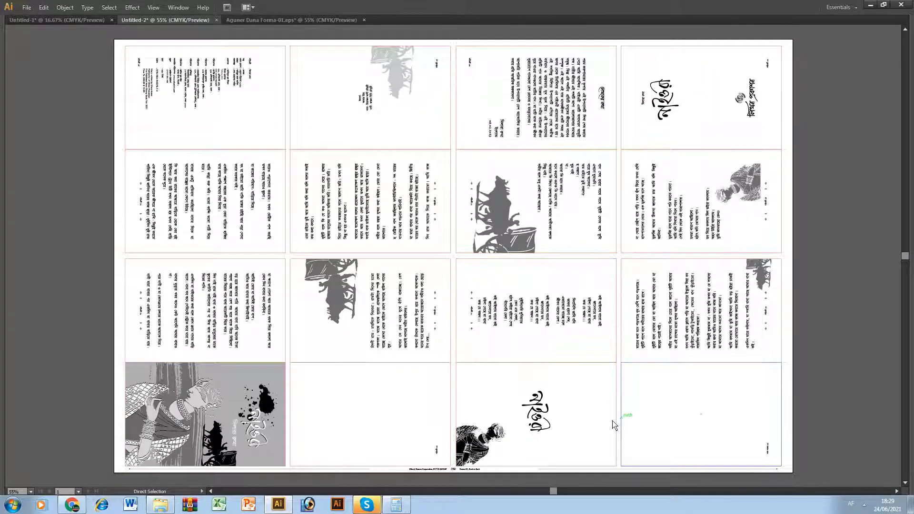
# Step: In outline view, delete the footer "সাত সতের ০২" from the blank lower-right page, and return to preview
pyautogui.press('v')
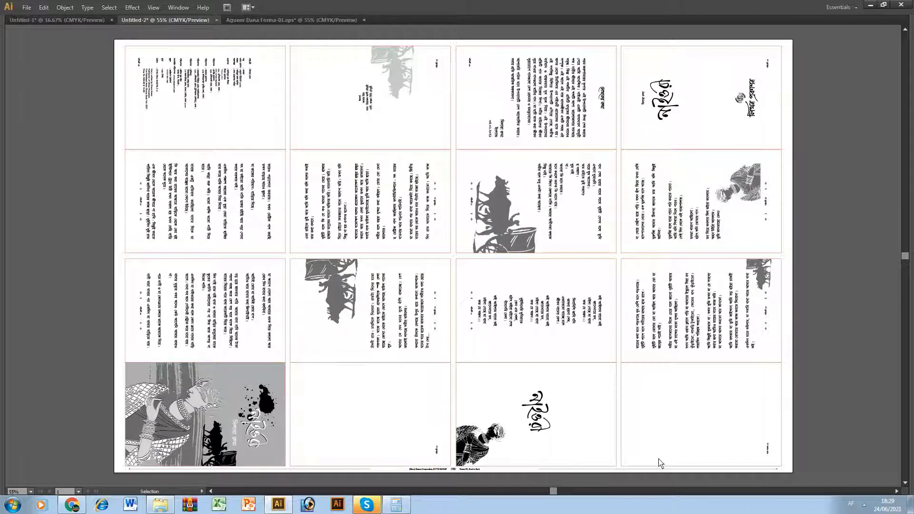
pyautogui.moveTo(754, 428); pyautogui.dragTo(776, 455)
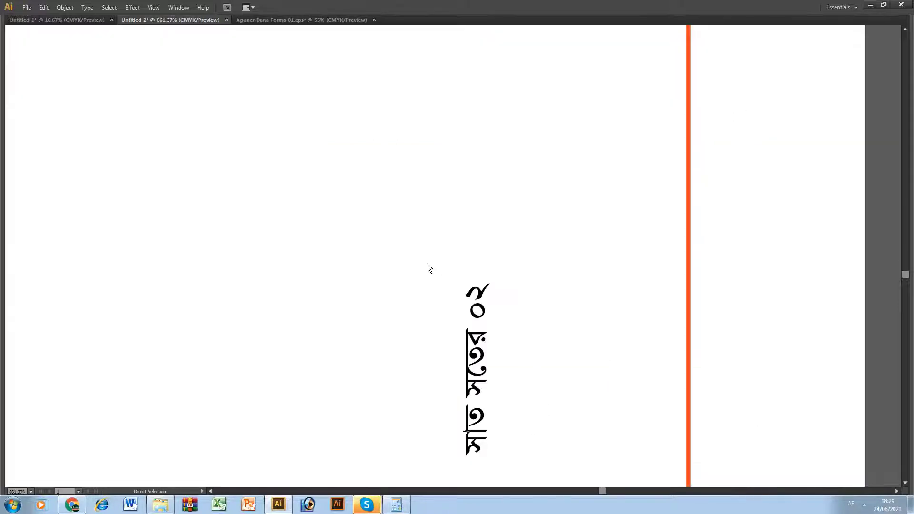
pyautogui.moveTo(422, 261); pyautogui.dragTo(515, 475)
pyautogui.hotkey('ctrl', 'y')
pyautogui.hotkey('ctrl', '-')
pyautogui.hotkey('ctrl', '-')
pyautogui.press('a')
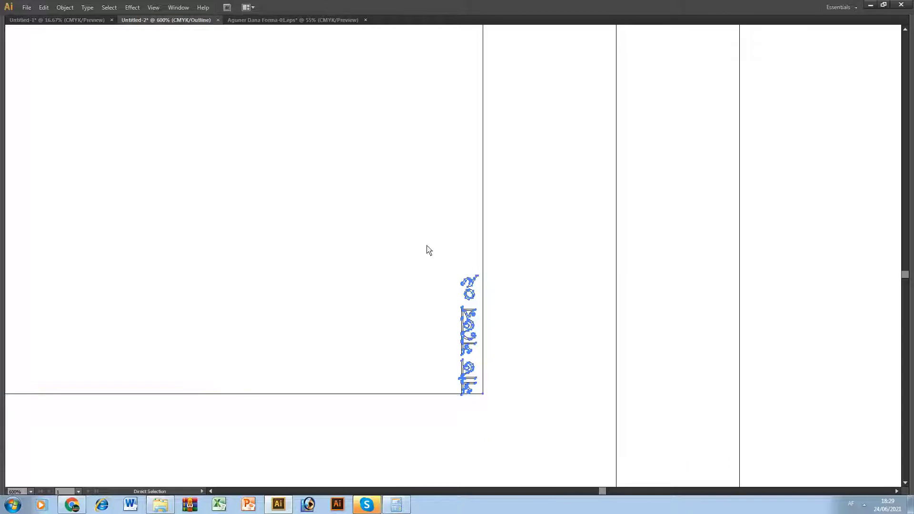
pyautogui.moveTo(432, 242); pyautogui.dragTo(478, 394)
pyautogui.press('Delete')
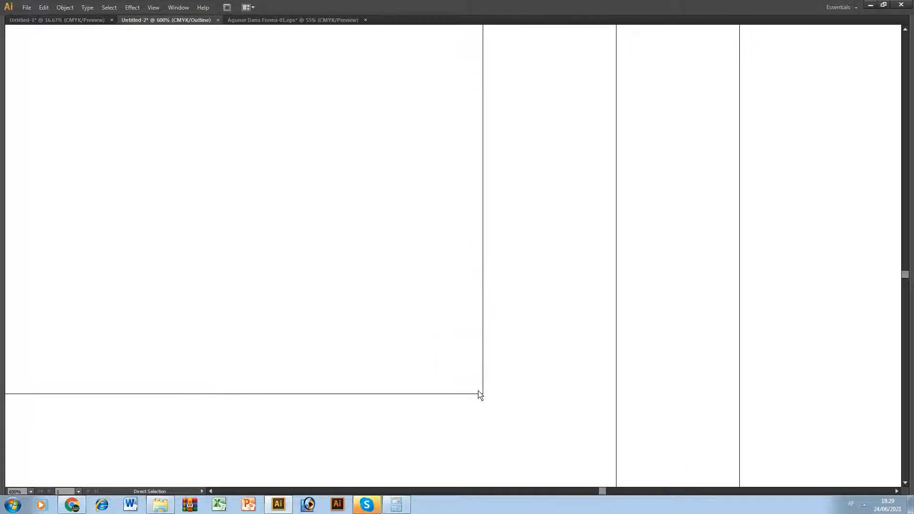
pyautogui.hotkey('ctrl', '-')
pyautogui.hotkey('ctrl', '-')
pyautogui.hotkey('ctrl', '-')
pyautogui.hotkey('ctrl', 'y')
# Step: Check the GP boxes, middle crop marks and neighbouring page edges in outline view
pyautogui.hotkey('ctrl', '-')
pyautogui.hotkey('ctrl', '-')
pyautogui.hotkey('ctrl', '-')
pyautogui.hotkey('ctrl', '-')
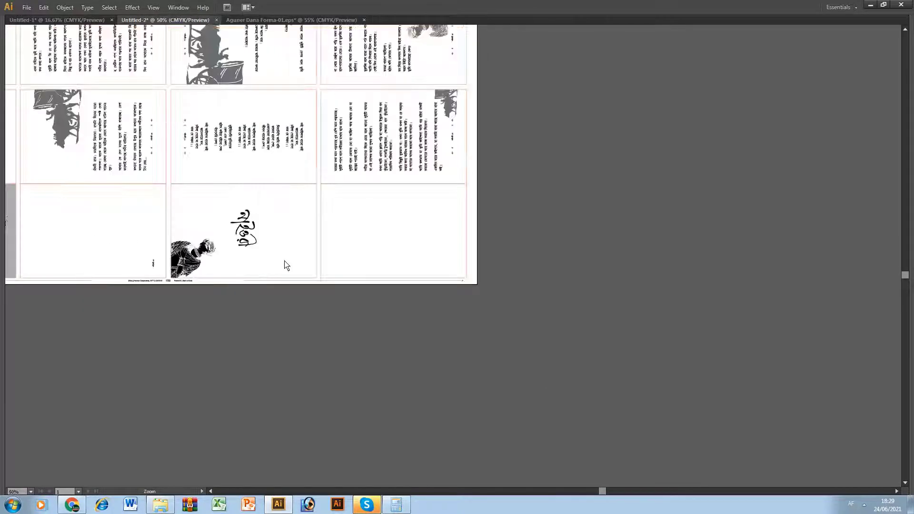
pyautogui.moveTo(288, 266); pyautogui.dragTo(446, 275)
pyautogui.moveTo(317, 274); pyautogui.dragTo(355, 300)
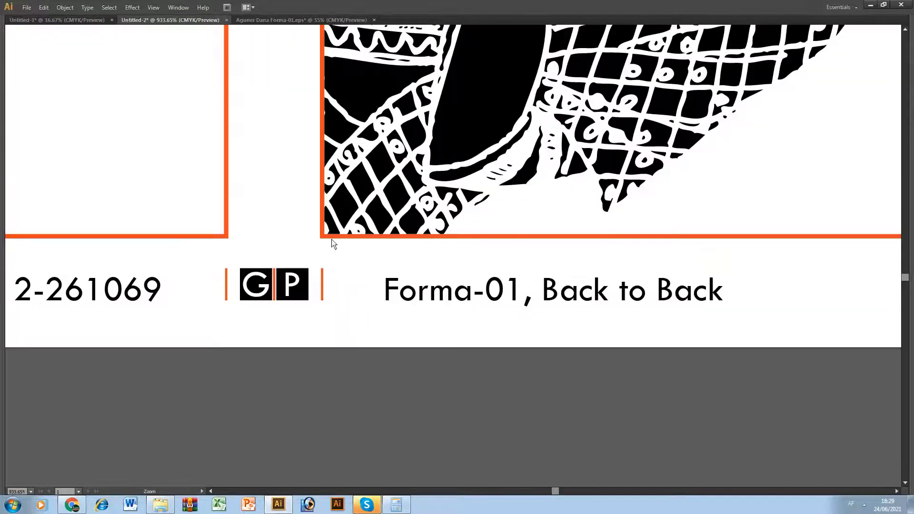
pyautogui.moveTo(333, 243); pyautogui.dragTo(404, 312)
pyautogui.hotkey('ctrl', 'y')
pyautogui.hotkey('ctrl', '-')
pyautogui.hotkey('ctrl', '-')
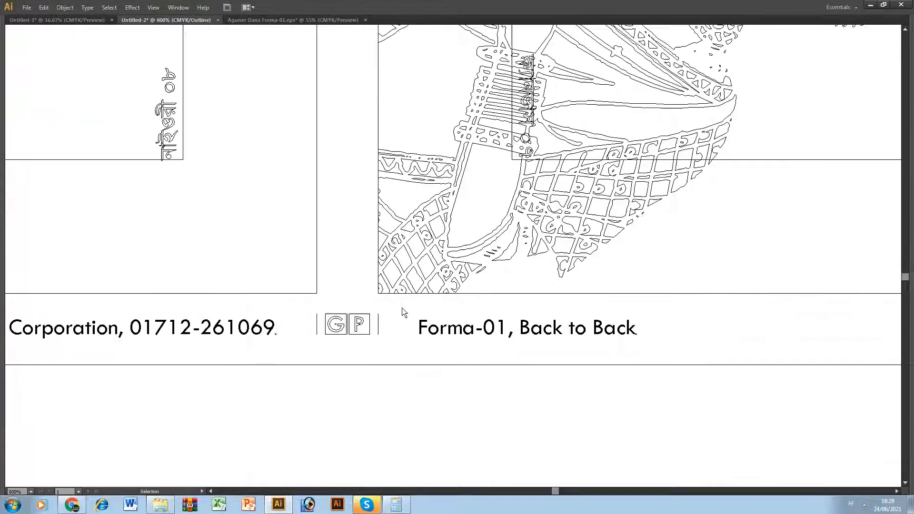
# Step: Delete the footer's page-number digits overlapping the black line drawing on the lower-row title page, in preview
pyautogui.hotkey('ctrl', '-')
pyautogui.hotkey('ctrl', '-')
pyautogui.hotkey('ctrl', '-')
pyautogui.moveTo(469, 177); pyautogui.dragTo(522, 224)
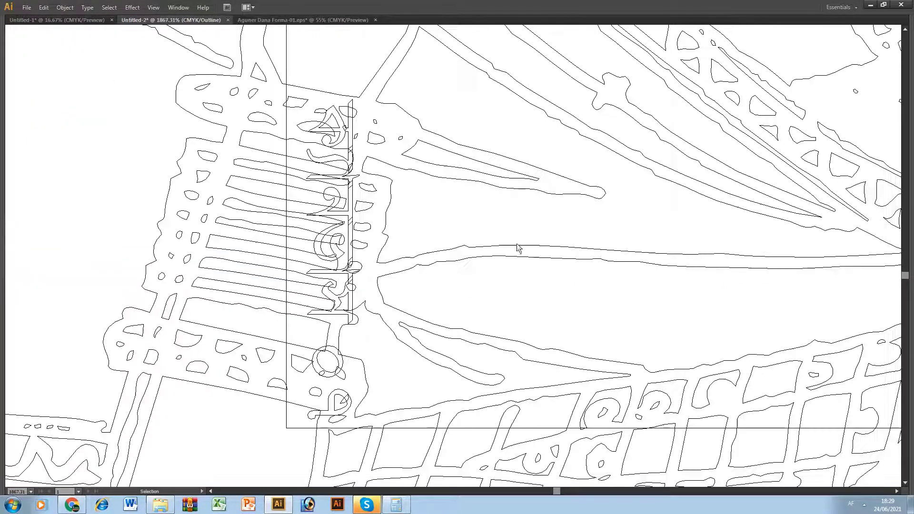
pyautogui.hotkey('ctrl', 'y')
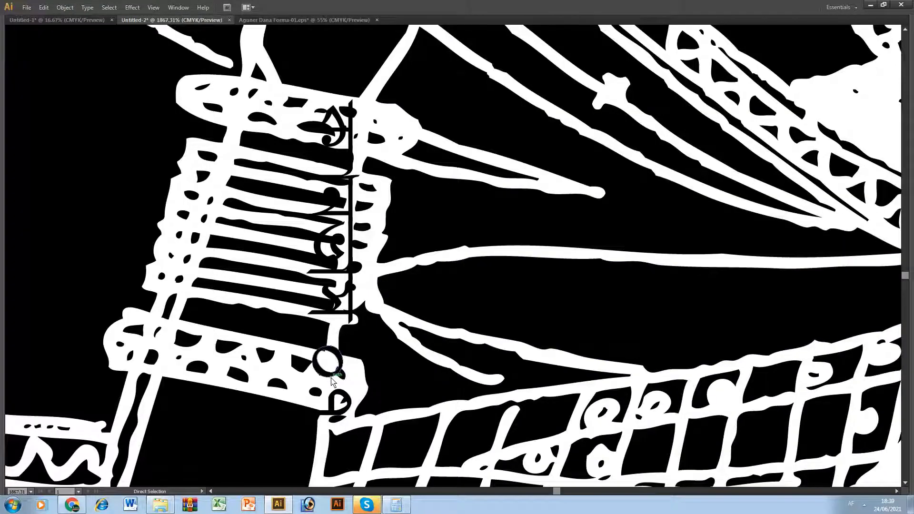
pyautogui.click(328, 377)
pyautogui.press('Delete')
pyautogui.press('Delete')
pyautogui.press('Delete')
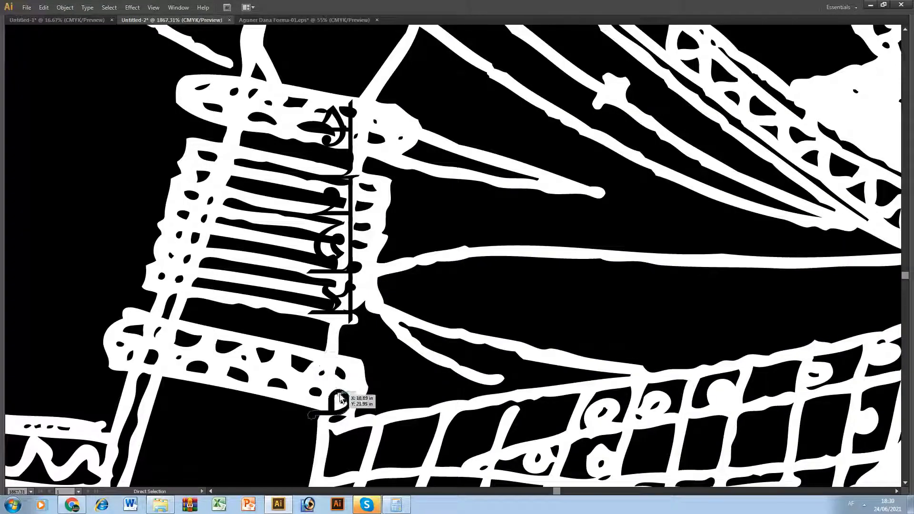
pyautogui.click(341, 394)
pyautogui.press('Delete')
pyautogui.press('Delete')
# Step: Delete the remaining footer letters over the woman's bangles on the lower-row title page
pyautogui.click(346, 310)
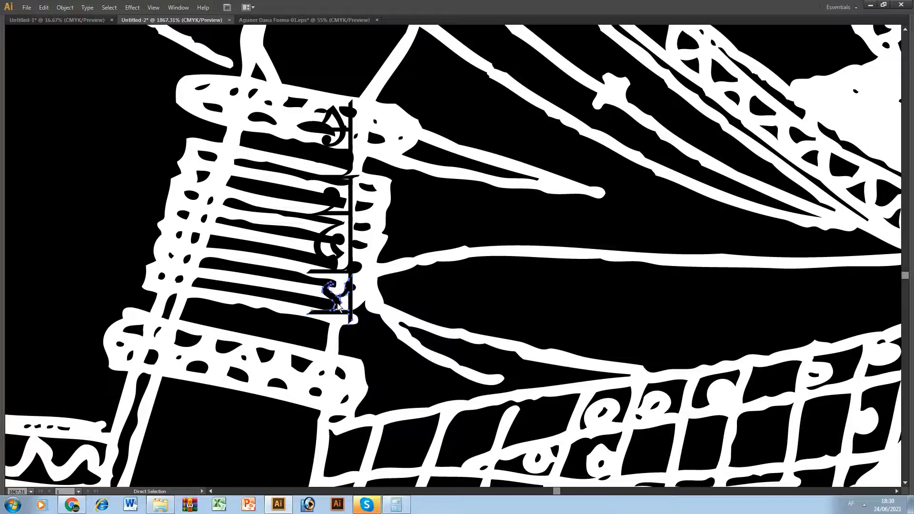
pyautogui.press('Delete')
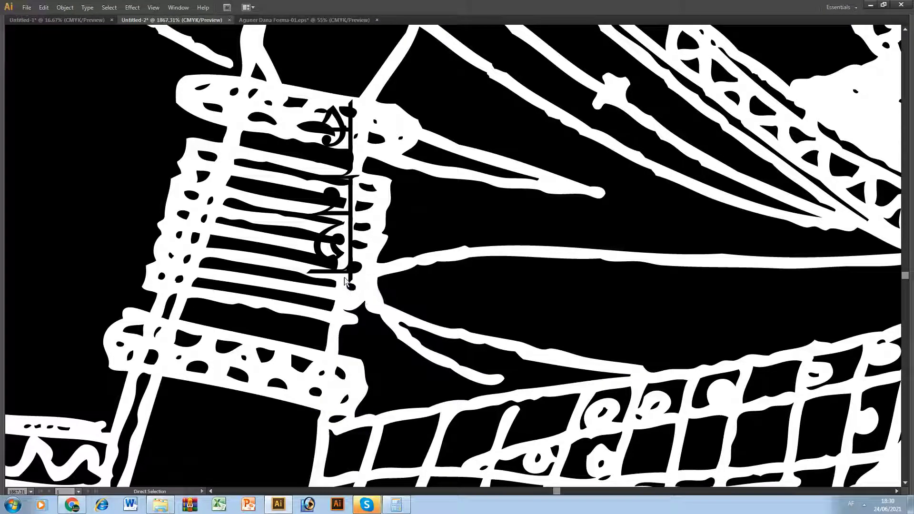
pyautogui.click(346, 282)
pyautogui.press('Delete')
pyautogui.click(340, 257)
pyautogui.press('Delete')
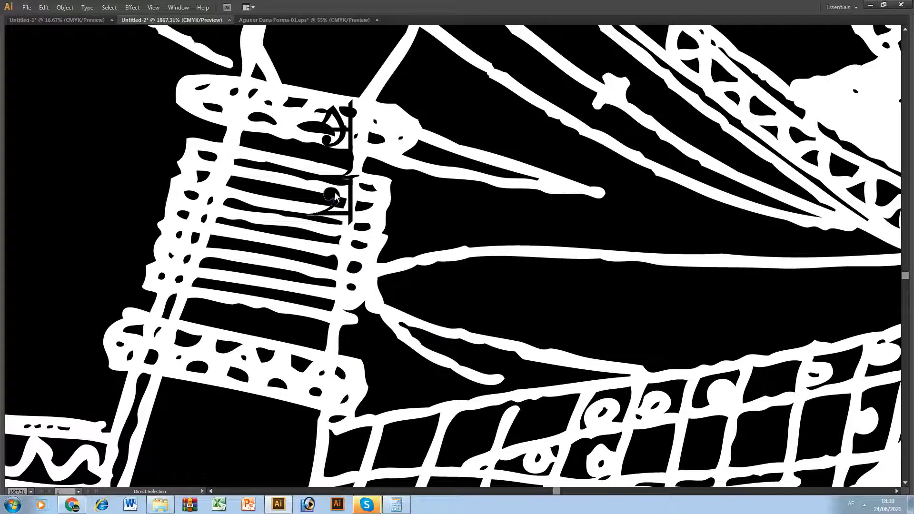
pyautogui.press('Delete')
pyautogui.click(339, 147)
pyautogui.press('Delete')
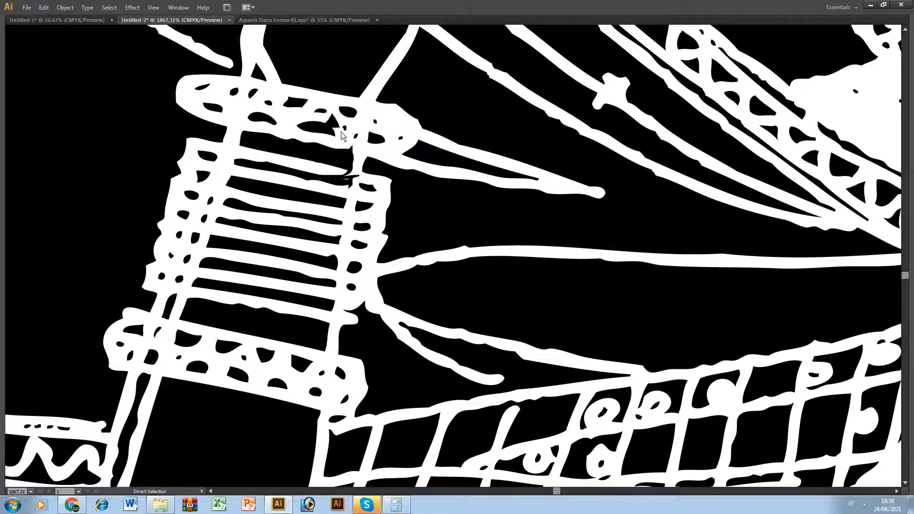
pyautogui.press('Delete')
pyautogui.click(352, 176)
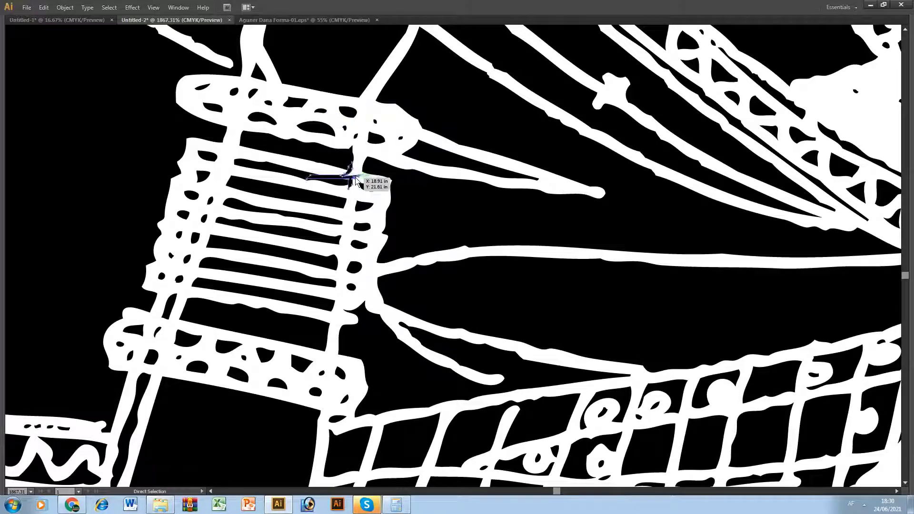
pyautogui.press('Delete')
# Step: Delete the footer "নাইওরী ০৮" from the blank page beside the line-drawing title page
pyautogui.hotkey('ctrl', '-')
pyautogui.hotkey('ctrl', '-')
pyautogui.hotkey('ctrl', '-')
pyautogui.hotkey('ctrl', '-')
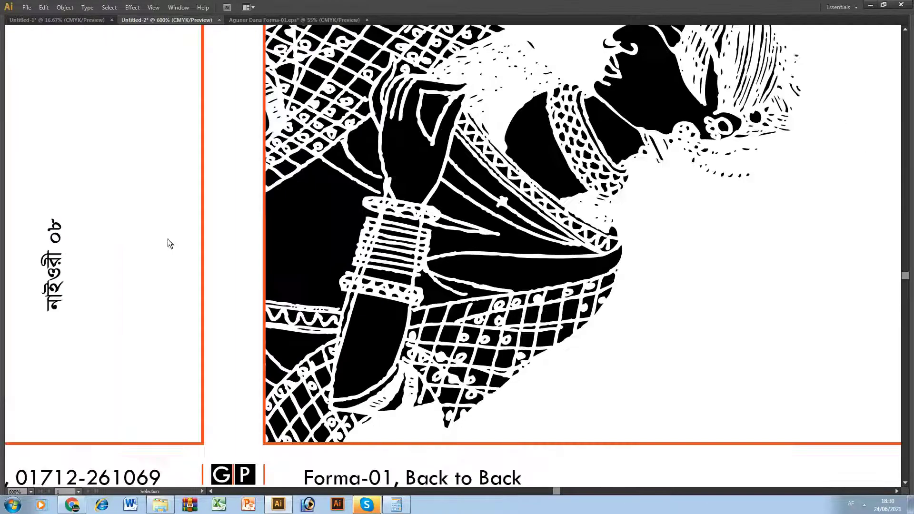
pyautogui.moveTo(170, 243); pyautogui.dragTo(413, 382)
pyautogui.moveTo(342, 230)
pyautogui.mouseDown()
pyautogui.moveTo(384, 351)
pyautogui.moveTo(330, 224)
pyautogui.mouseUp()
pyautogui.press('Delete')
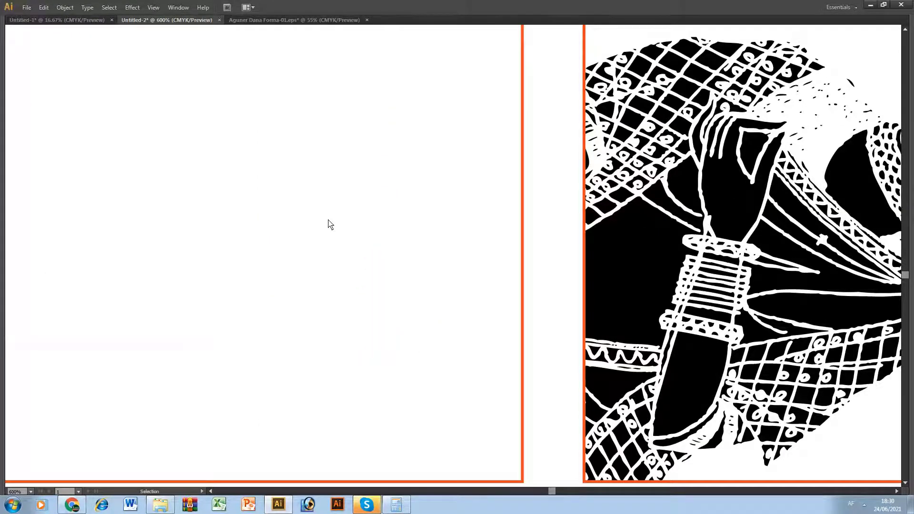
# Step: In outline view, delete the footer hidden in the grey illustrated cover page, and return to preview
pyautogui.hotkey('ctrl', '-')
pyautogui.hotkey('ctrl', '-')
pyautogui.hotkey('ctrl', '-')
pyautogui.hotkey('ctrl', '-')
pyautogui.hotkey('ctrl', '-')
pyautogui.hotkey('ctrl', '-')
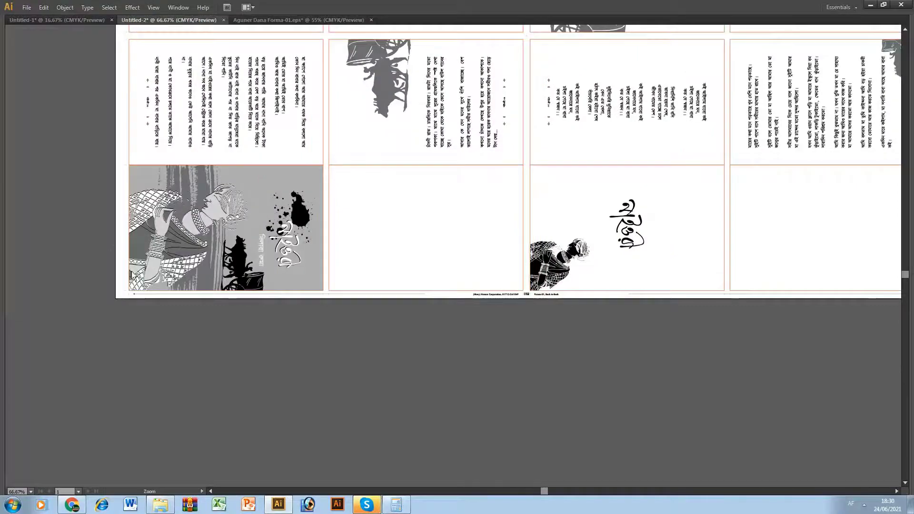
pyautogui.moveTo(131, 247); pyautogui.dragTo(186, 292)
pyautogui.hotkey('ctrl', 'y')
pyautogui.hotkey('ctrl', '-')
pyautogui.hotkey('ctrl', '-')
pyautogui.hotkey('ctrl', '-')
pyautogui.hotkey('ctrl', '-')
pyautogui.moveTo(378, 214); pyautogui.dragTo(445, 269)
pyautogui.hotkey('ctrl', 'y')
pyautogui.hotkey('ctrl', 'y')
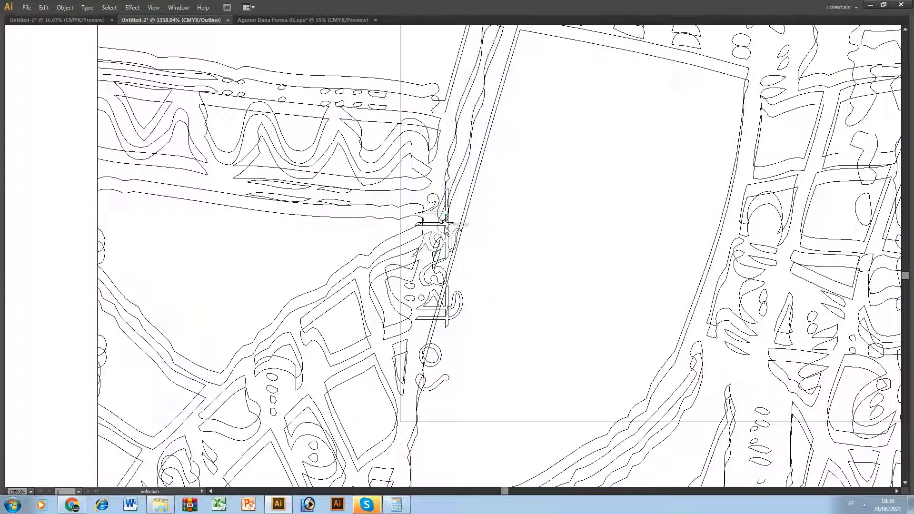
pyautogui.press('a')
pyautogui.click(440, 210)
pyautogui.moveTo(443, 216); pyautogui.dragTo(442, 358)
pyautogui.press('Delete')
pyautogui.click(443, 381)
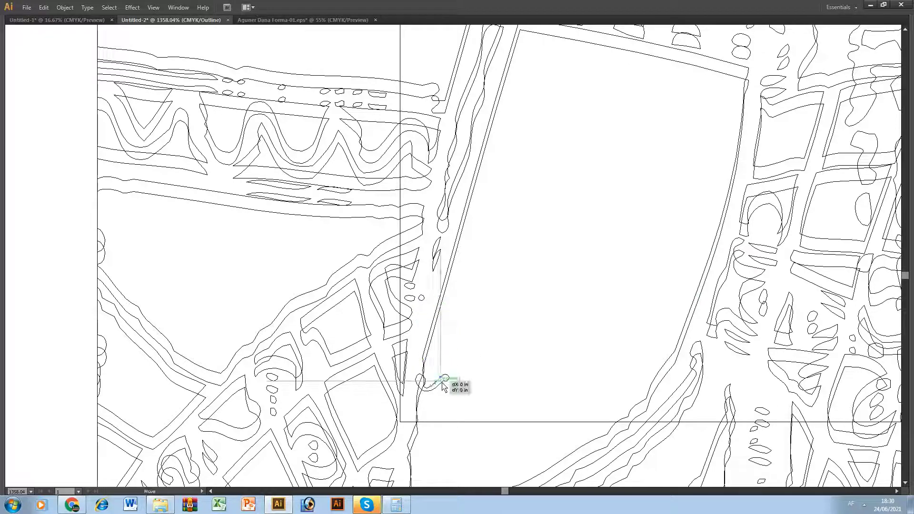
pyautogui.press('Delete')
pyautogui.hotkey('ctrl', '-')
pyautogui.hotkey('ctrl', '-')
pyautogui.hotkey('ctrl', 'y')
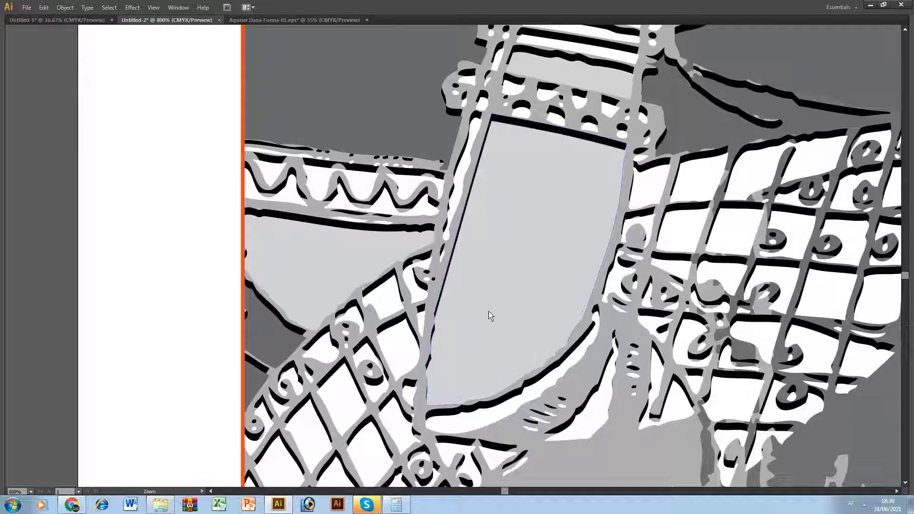
# Step: Switch to outline view and delete the footer from the imprint page's corner
pyautogui.hotkey('ctrl', '0')
pyautogui.moveTo(138, 57); pyautogui.dragTo(174, 95)
pyautogui.hotkey('ctrl', 'y')
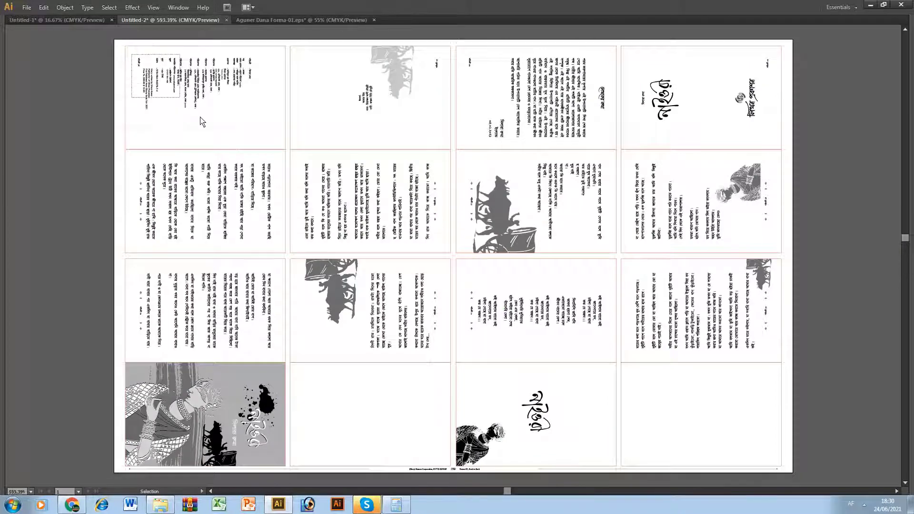
pyautogui.moveTo(287, 70); pyautogui.dragTo(267, 173)
pyautogui.press('Delete')
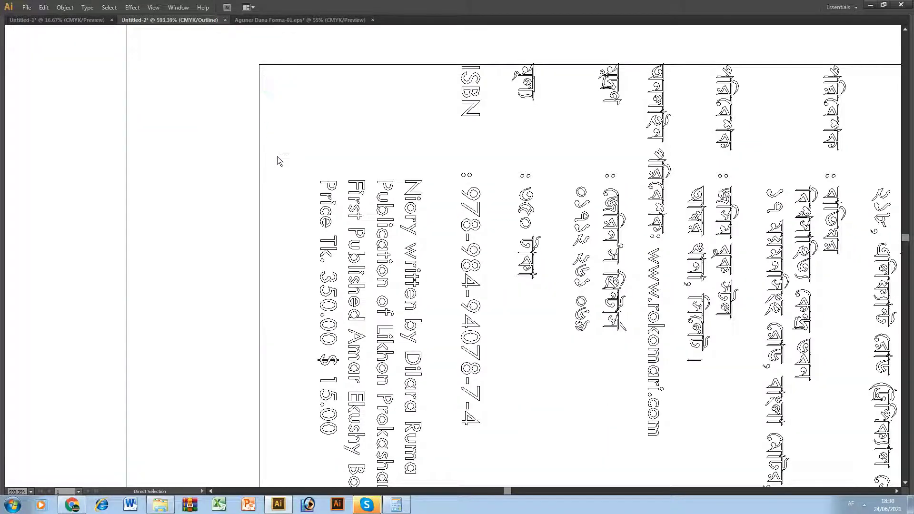
# Step: Delete the footer "নাইওরী ০৩" from the title page bearing the publisher's logo in the top row
pyautogui.hotkey('ctrl', '0')
pyautogui.moveTo(745, 57); pyautogui.dragTo(793, 94)
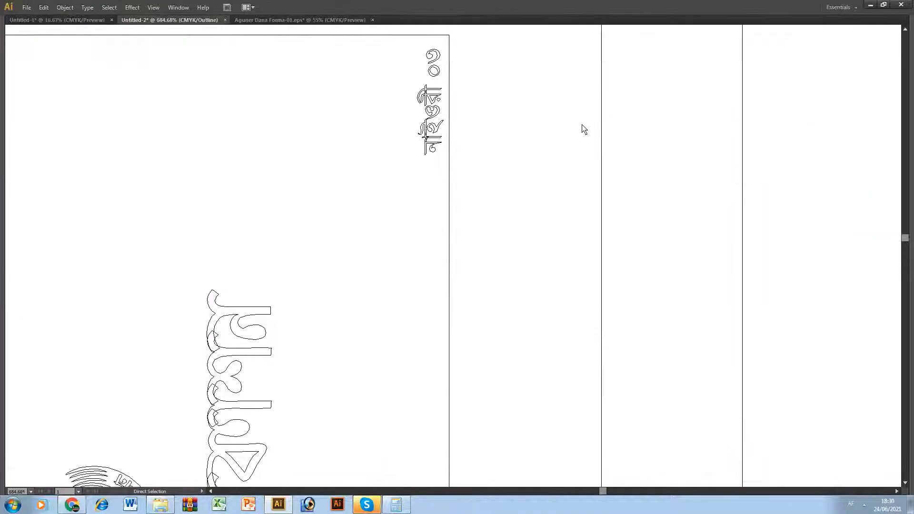
pyautogui.moveTo(443, 46); pyautogui.dragTo(395, 169)
pyautogui.press('Delete')
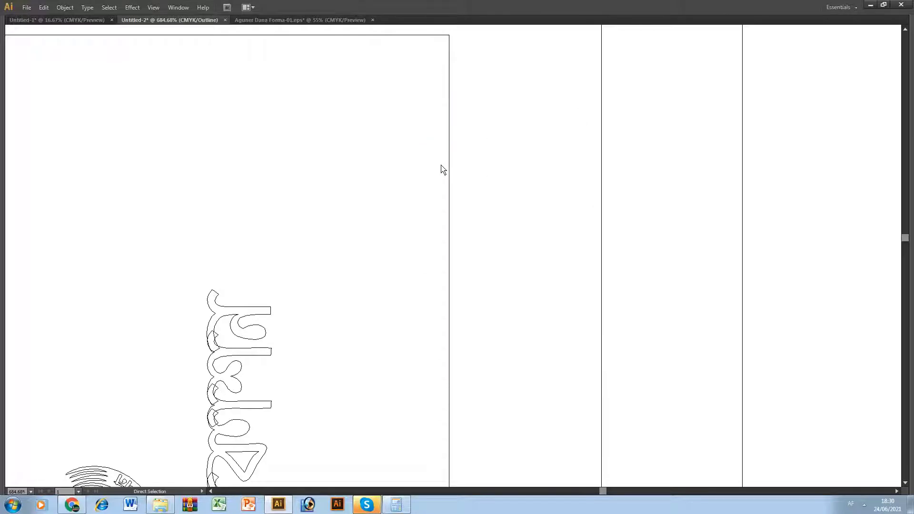
# Step: Delete the footer from the corner of the preface page in the top row
pyautogui.hotkey('ctrl', '-')
pyautogui.hotkey('ctrl', '-')
pyautogui.hotkey('ctrl', '-')
pyautogui.hotkey('ctrl', '-')
pyautogui.hotkey('ctrl', '-')
pyautogui.moveTo(103, 296); pyautogui.dragTo(436, 257)
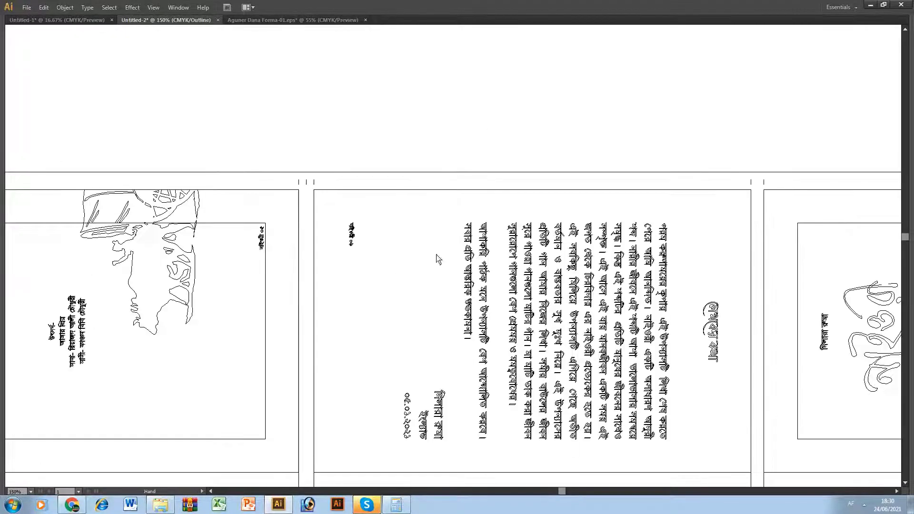
pyautogui.moveTo(327, 195); pyautogui.dragTo(390, 272)
pyautogui.moveTo(394, 165); pyautogui.dragTo(441, 355)
pyautogui.press('Delete')
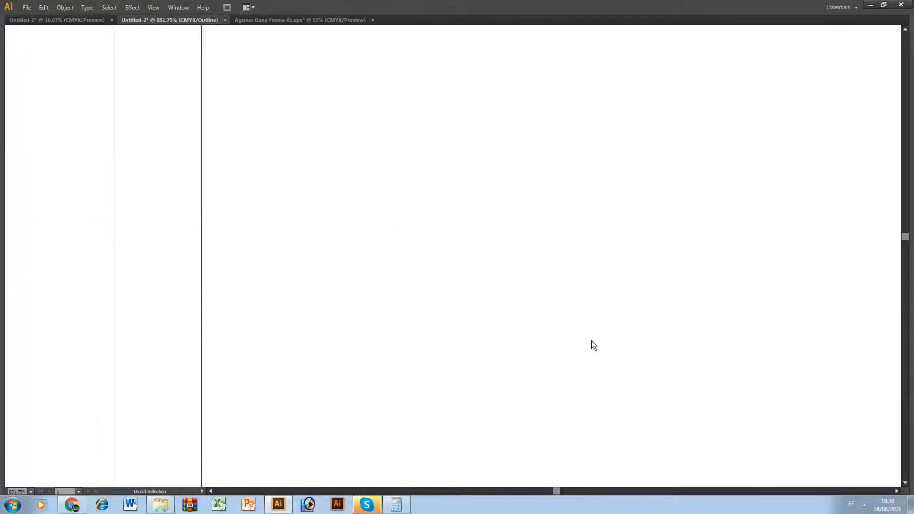
# Step: Delete the footer from the corner of the dedication page with the drum illustration
pyautogui.hotkey('ctrl', '-')
pyautogui.hotkey('ctrl', '-')
pyautogui.hotkey('ctrl', '-')
pyautogui.hotkey('ctrl', '-')
pyautogui.hotkey('ctrl', '-')
pyautogui.moveTo(338, 297); pyautogui.dragTo(727, 245)
pyautogui.press('Delete')
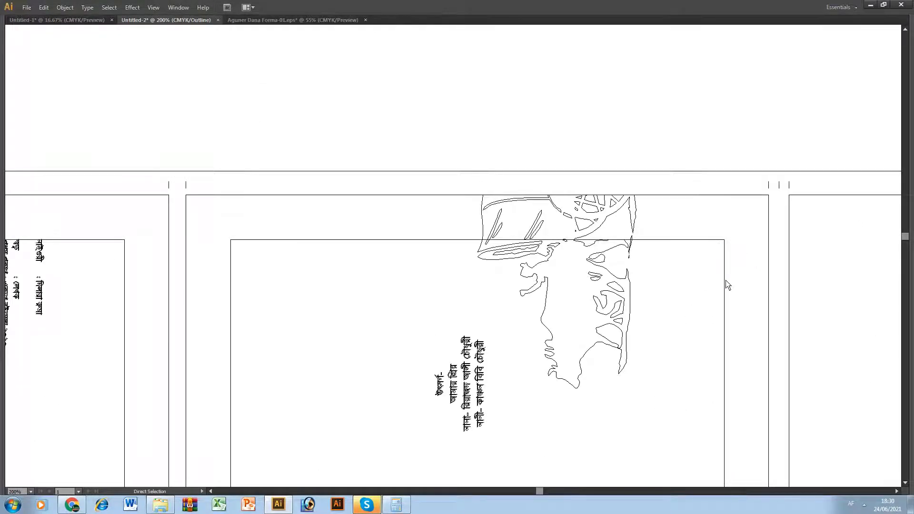
# Step: Check the imprint page for leftover footers, and return the whole sheet to preview with the panels shown
pyautogui.moveTo(458, 340); pyautogui.dragTo(825, 345)
pyautogui.moveTo(402, 351); pyautogui.dragTo(669, 308)
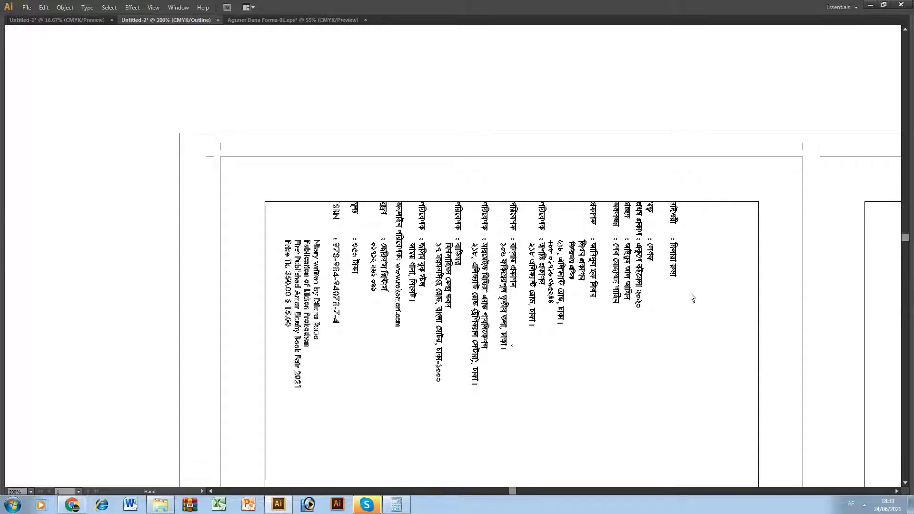
pyautogui.hotkey('ctrl', '0')
pyautogui.hotkey('ctrl', 'y')
pyautogui.press('Tab')
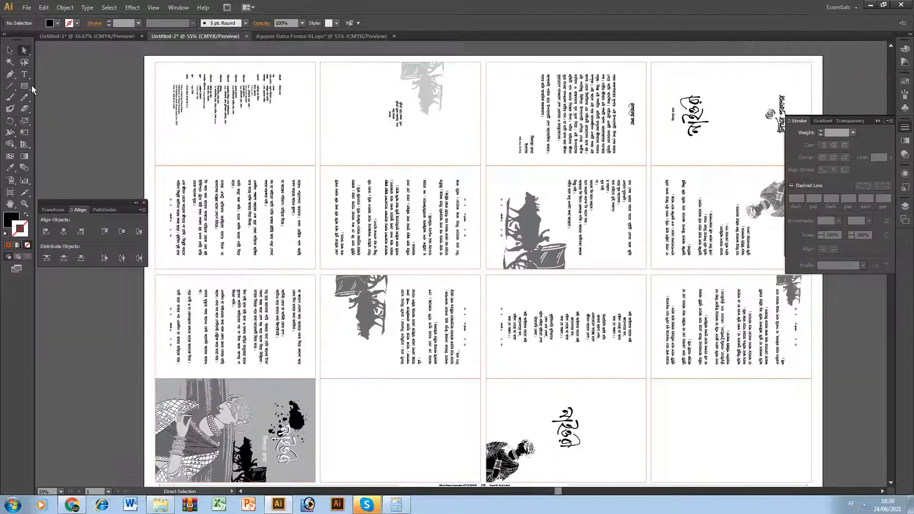
# Step: Try to select every object with the same attributes as the imprint page's orange frame
pyautogui.click(308, 98)
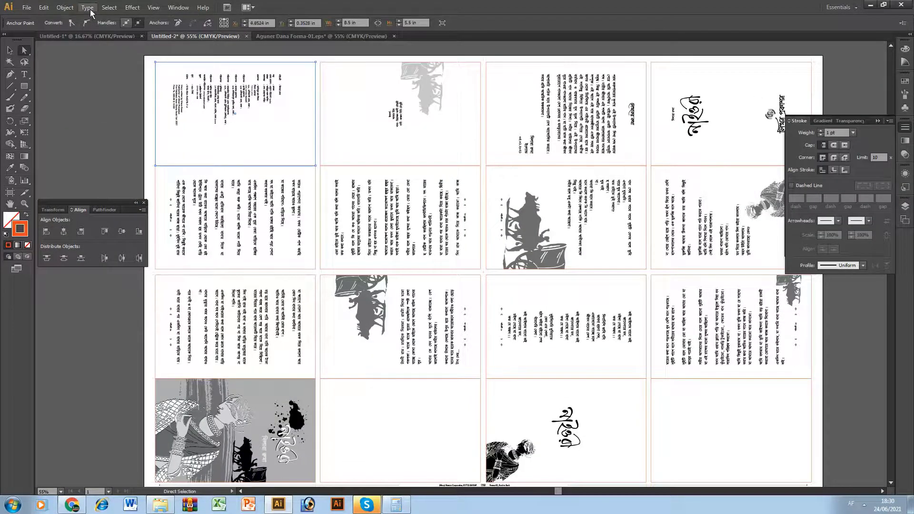
pyautogui.click(109, 7)
pyautogui.moveTo(133, 105)
pyautogui.click(259, 162)
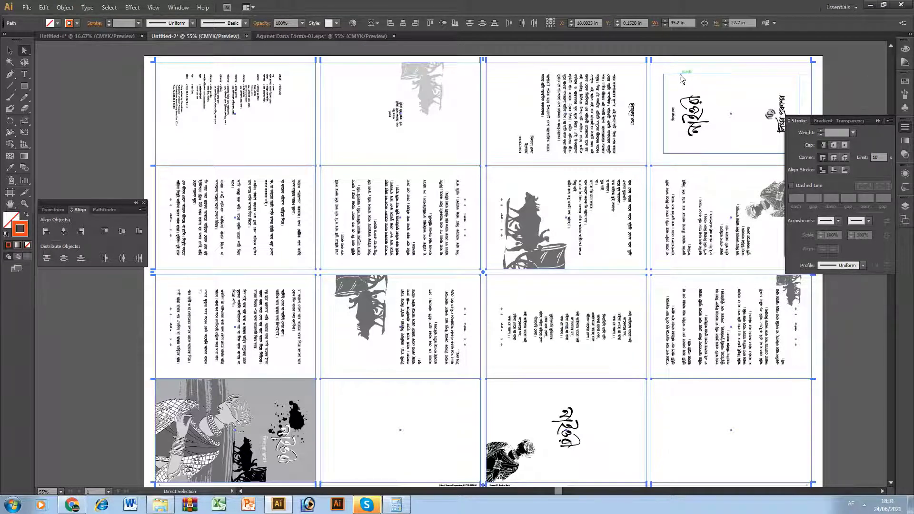
pyautogui.click(655, 73)
pyautogui.moveTo(651, 77); pyautogui.dragTo(648, 81)
pyautogui.hotkey('ctrl', 'z')
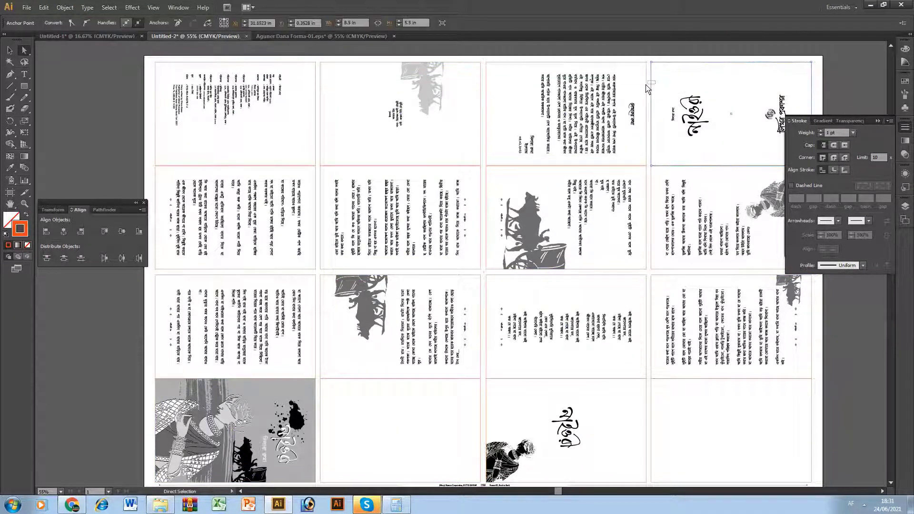
# Step: Select the page frames in all four rows of the sheet together, leaving the crop marks out
pyautogui.keyDown('shift'); pyautogui.click(646, 85); pyautogui.keyUp('shift')
pyautogui.moveTo(311, 148); pyautogui.dragTo(328, 160)
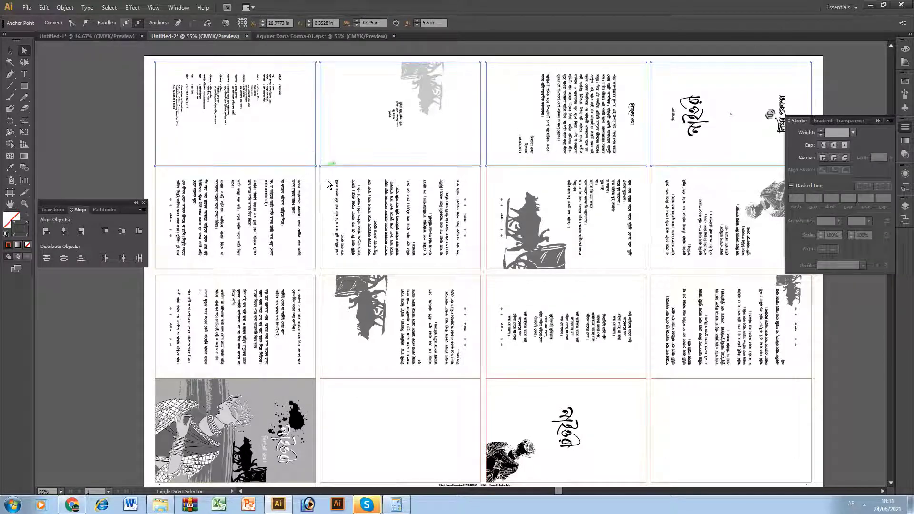
pyautogui.moveTo(307, 262); pyautogui.dragTo(325, 279)
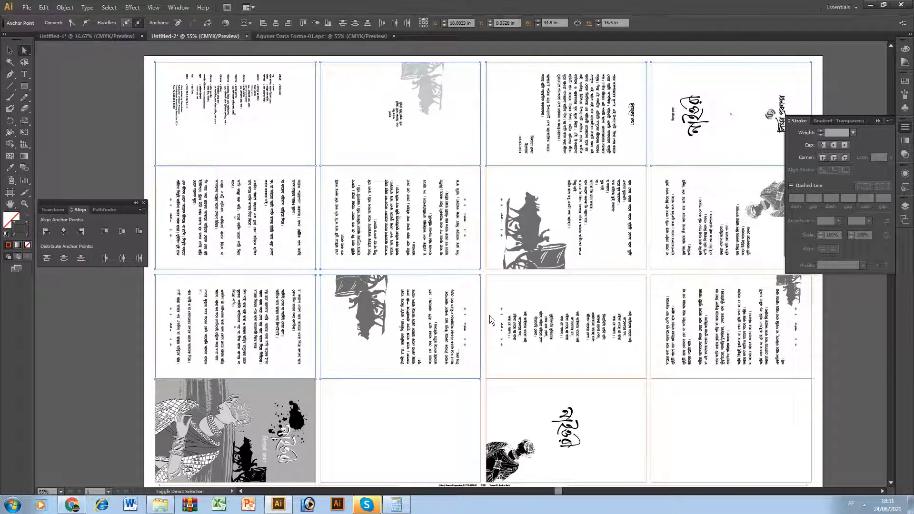
pyautogui.moveTo(488, 267); pyautogui.dragTo(494, 280)
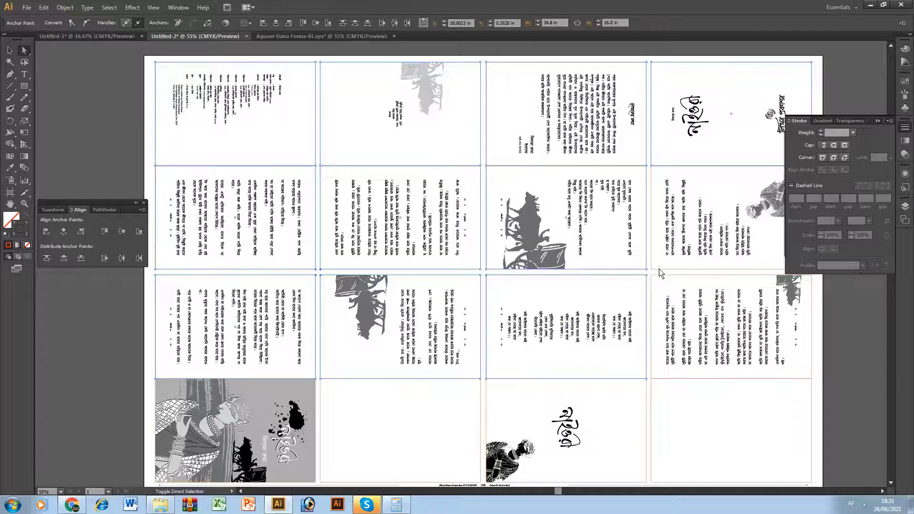
pyautogui.moveTo(658, 266); pyautogui.dragTo(660, 282)
pyautogui.moveTo(642, 397); pyautogui.dragTo(642, 398)
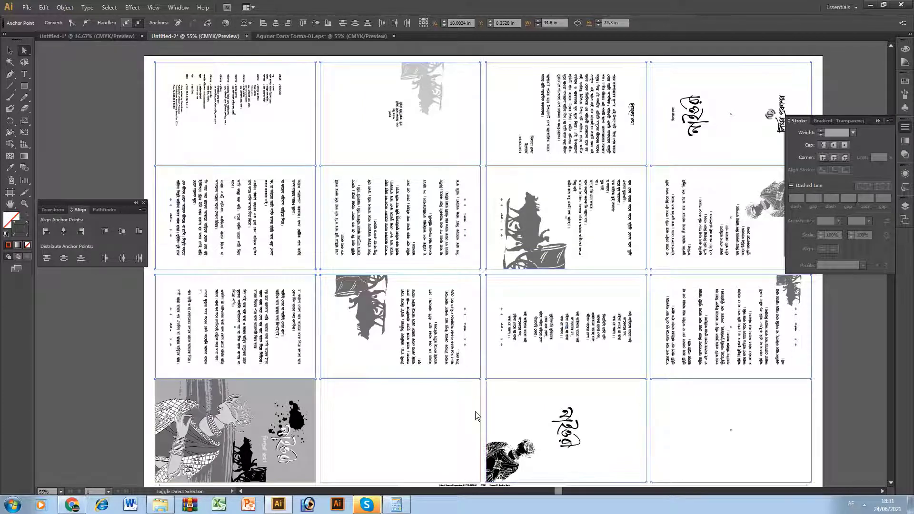
pyautogui.moveTo(488, 411); pyautogui.dragTo(476, 422)
pyautogui.moveTo(319, 405); pyautogui.dragTo(313, 415)
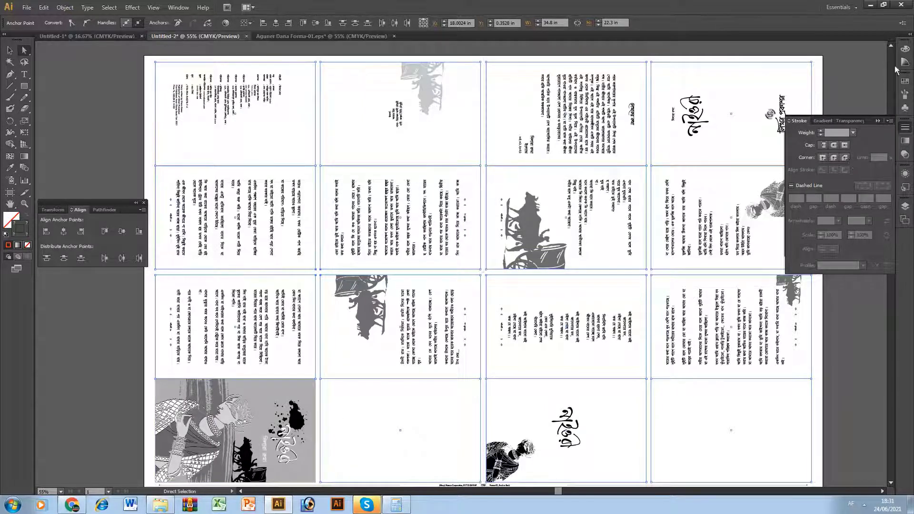
# Step: Remove the visible orange outline from the selected page frames, deselect them, and check the whole sheet
pyautogui.click(905, 49)
pyautogui.press('Tab')
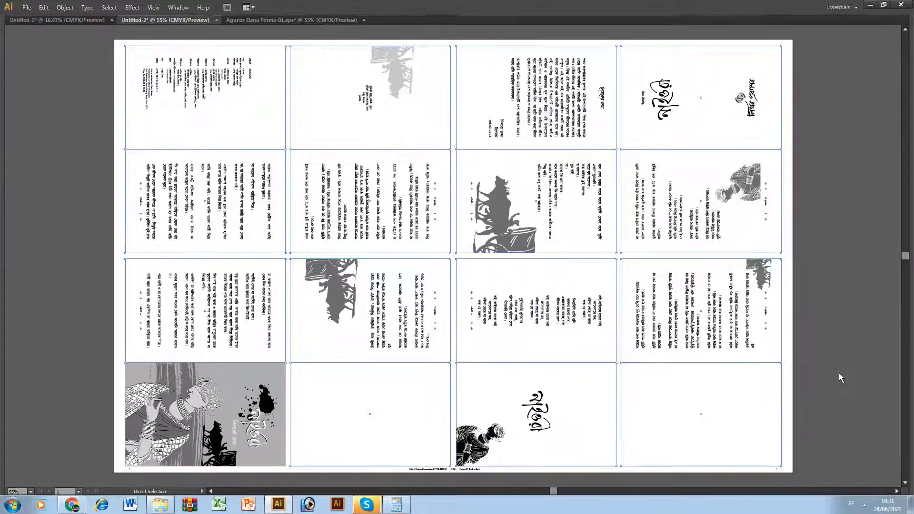
pyautogui.moveTo(265, 331); pyautogui.dragTo(374, 412)
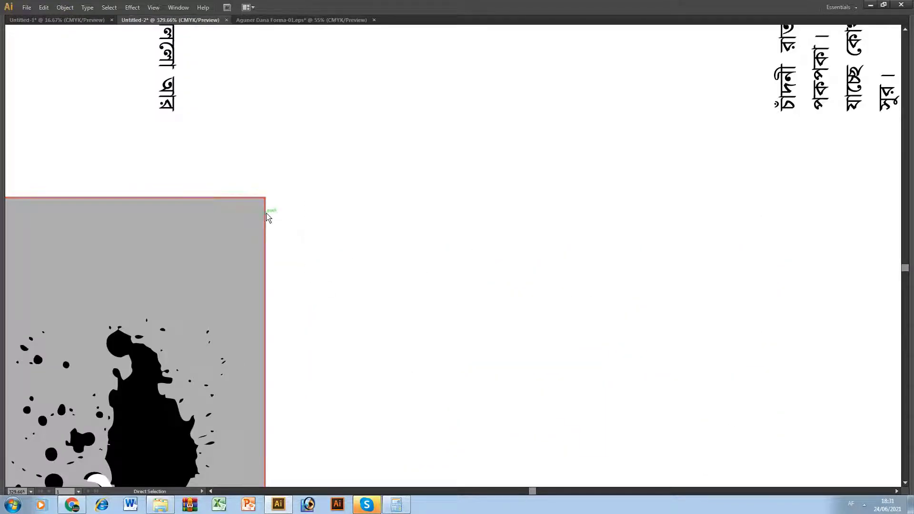
pyautogui.press('Tab')
pyautogui.press('Tab')
pyautogui.click(318, 274)
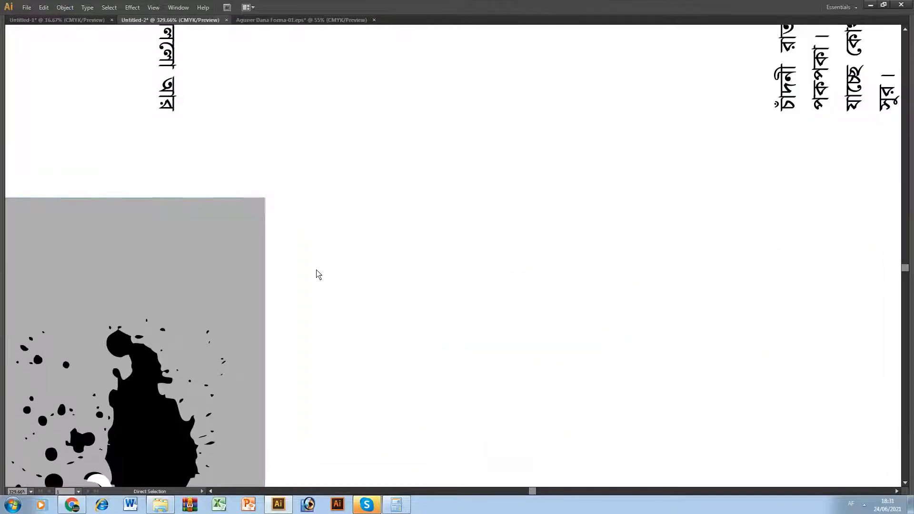
pyautogui.hotkey('ctrl', '0')
pyautogui.moveTo(395, 446); pyautogui.dragTo(464, 427)
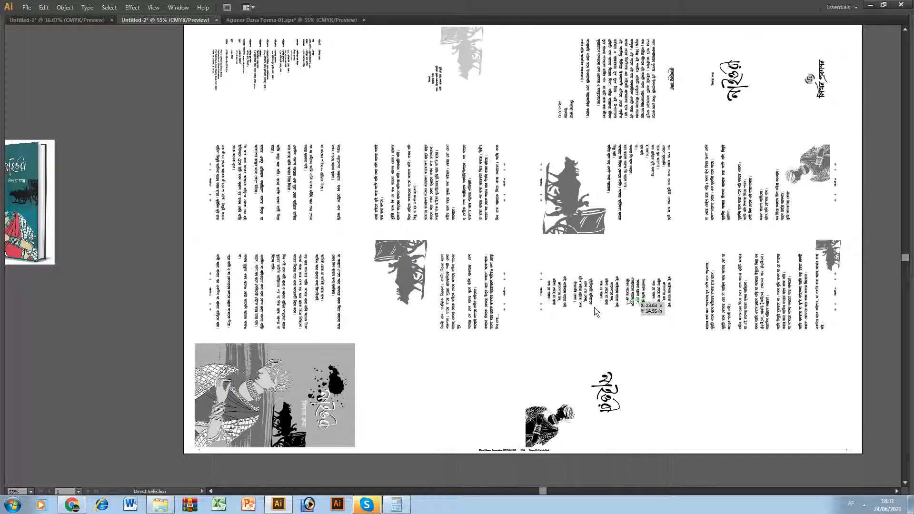
# Step: Select the grey background rectangle of the illustrated cover page and set its width to 8.7 in
pyautogui.moveTo(149, 320); pyautogui.dragTo(451, 440)
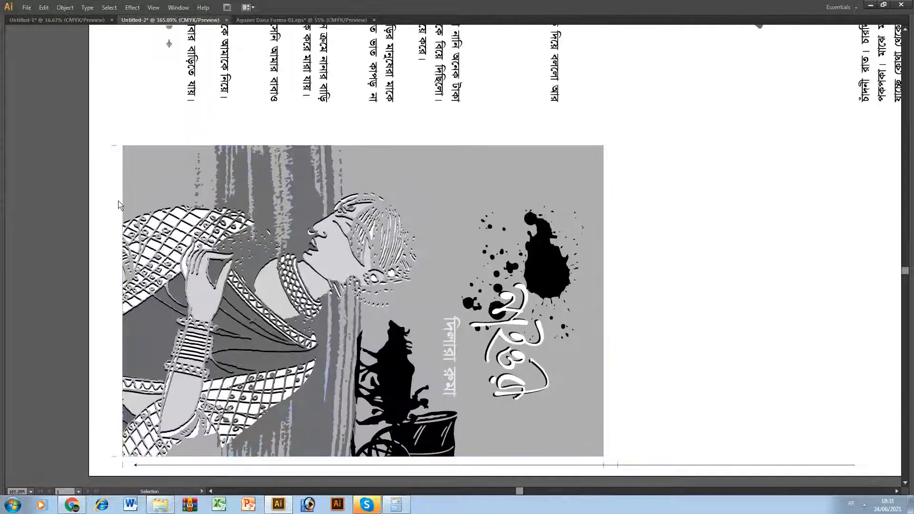
pyautogui.press('Tab')
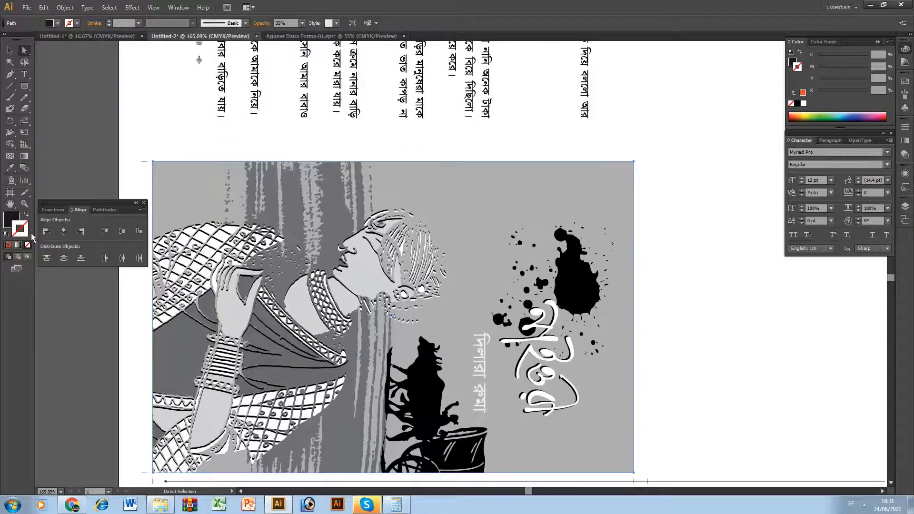
pyautogui.click(120, 223)
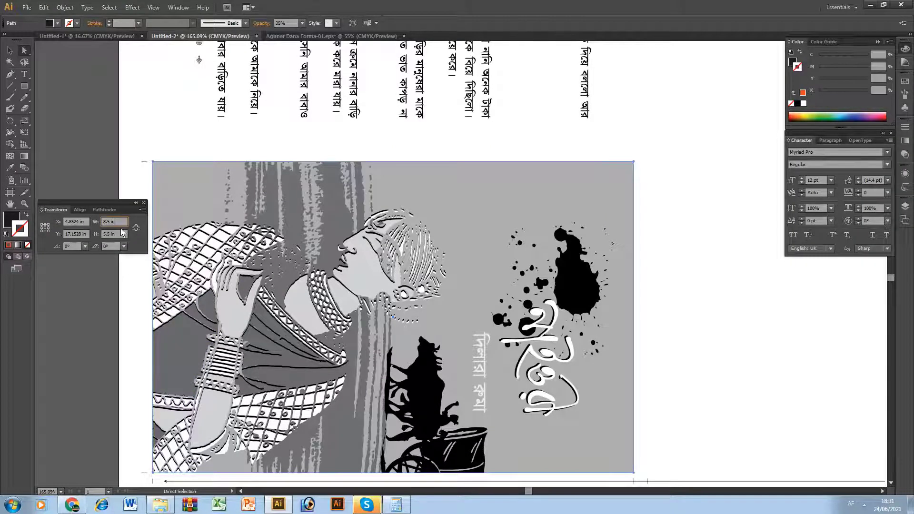
pyautogui.write('+0.2')
pyautogui.press('Return')
# Step: Set the cover background rectangle's height to 5.6 in, deselect it, and return to the whole sheet without the panels
pyautogui.scroll(-2, 65, 222)
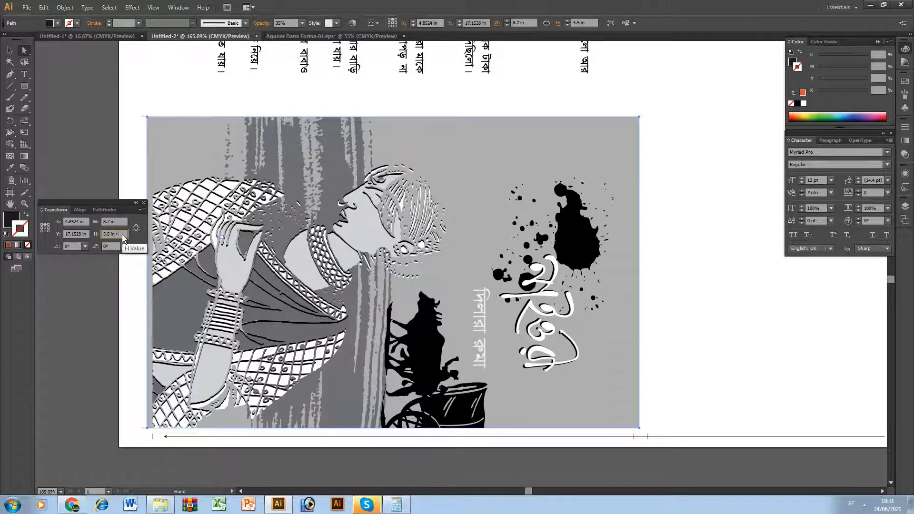
pyautogui.write('.1')
pyautogui.press('Return')
pyautogui.press('v')
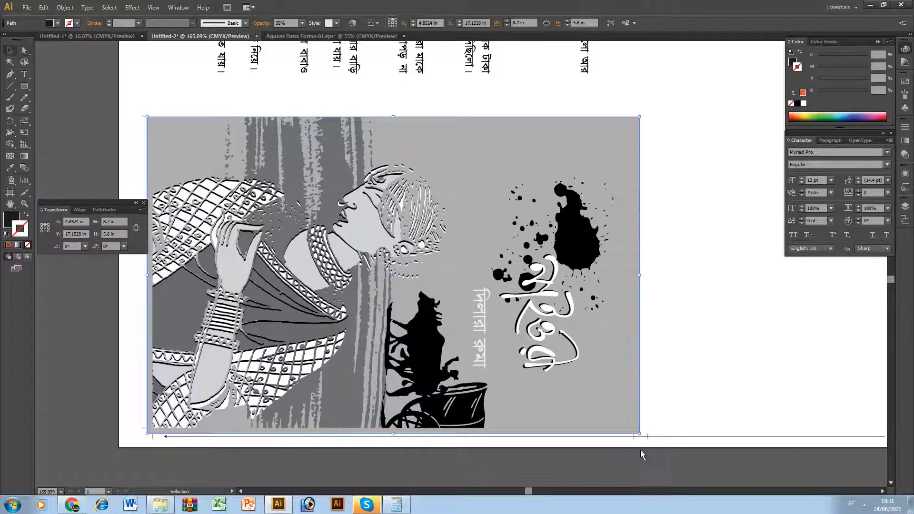
pyautogui.click(661, 464)
pyautogui.press('Tab')
pyautogui.hotkey('ctrl', '0')
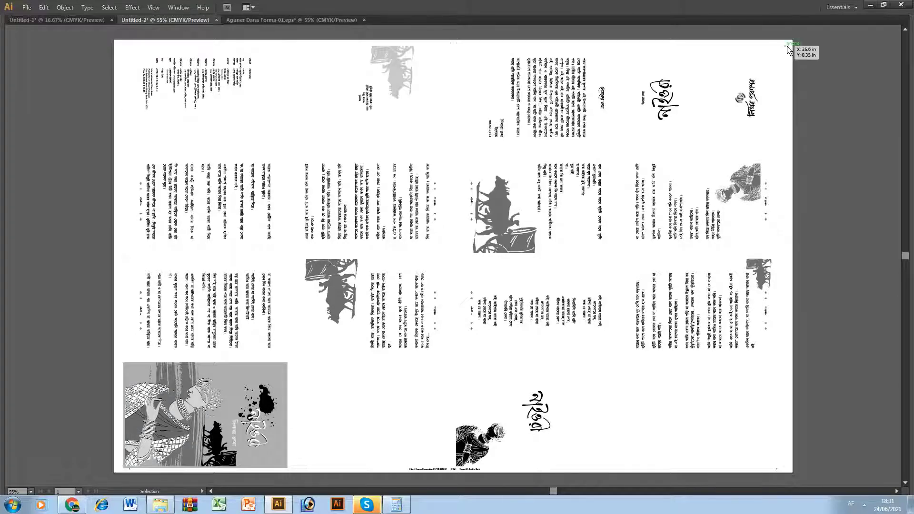
# Step: Select every object with the same stroke color as the sheet's upper-right corner mark, review the selection, and deselect
pyautogui.click(109, 7)
pyautogui.moveTo(120, 99)
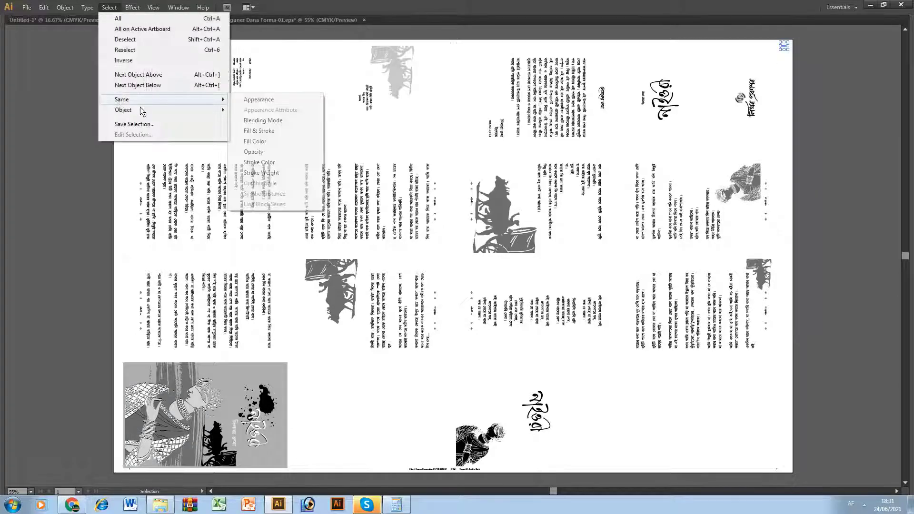
pyautogui.click(265, 165)
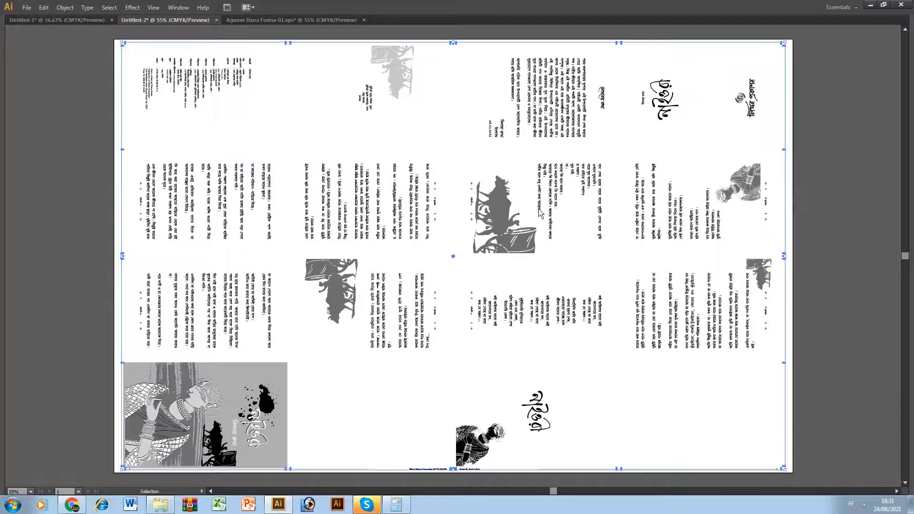
pyautogui.press('Tab')
pyautogui.press('Tab')
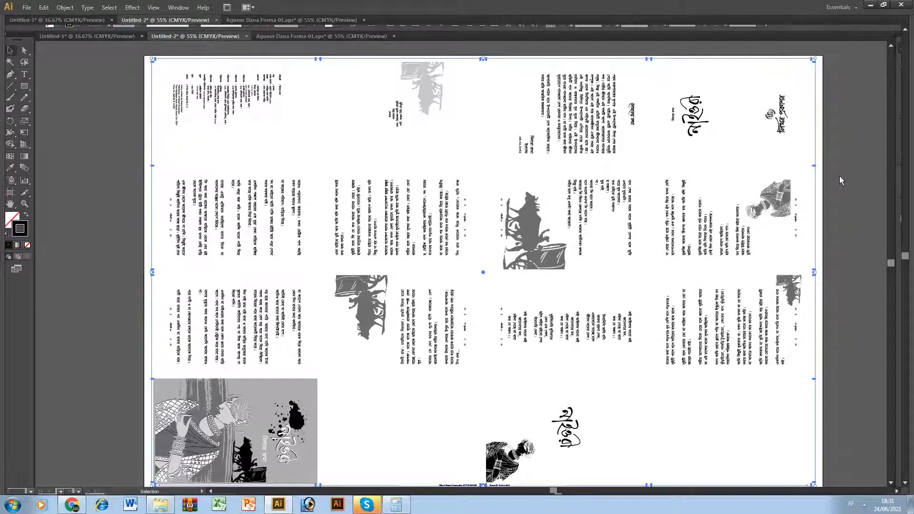
pyautogui.click(836, 219)
# Step: Select all artwork on the sheet to check the complete page layout, fit the sheet in view, and deselect everything
pyautogui.hotkey('ctrl', 'a')
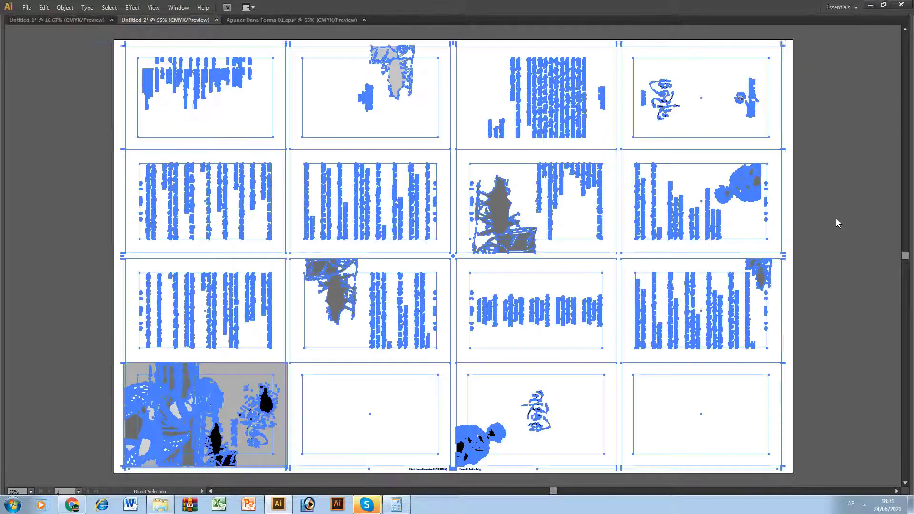
pyautogui.press('v')
pyautogui.hotkey('ctrl', '-')
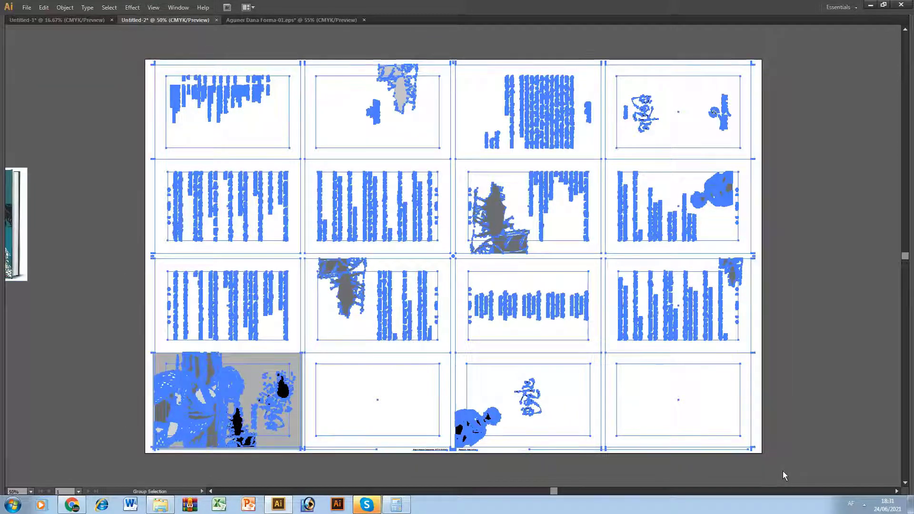
pyautogui.hotkey('ctrl', '0')
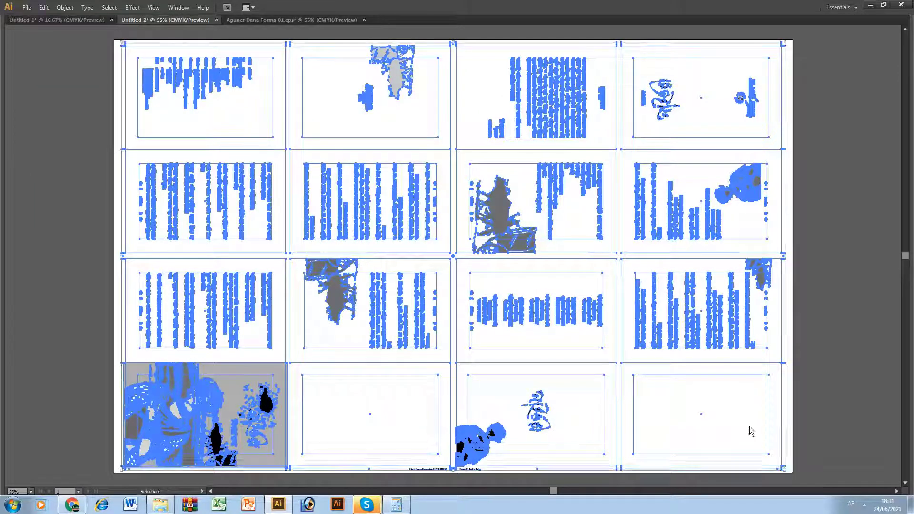
pyautogui.click(751, 430)
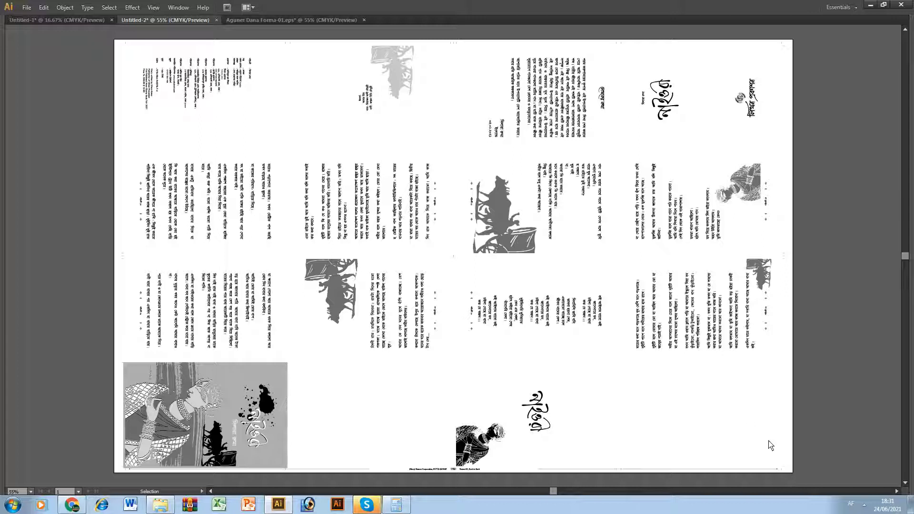
pyautogui.click(864, 506)
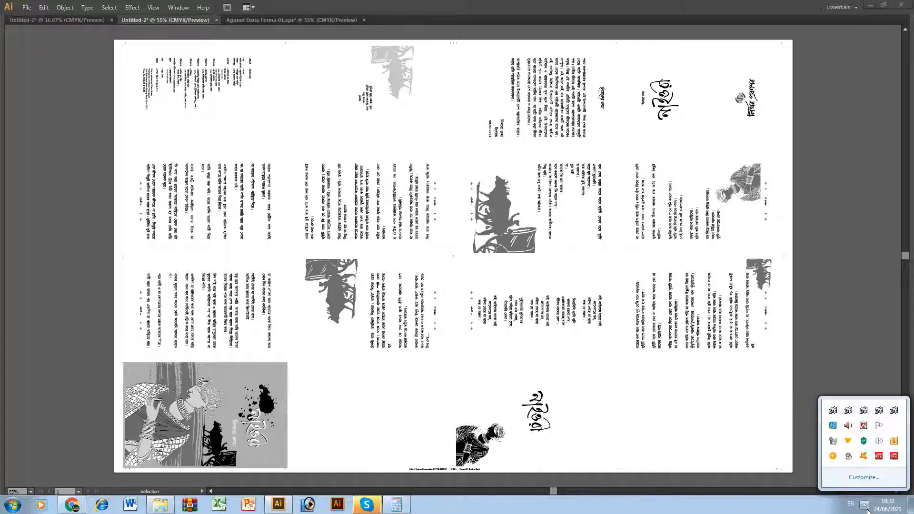
pyautogui.click(848, 456)
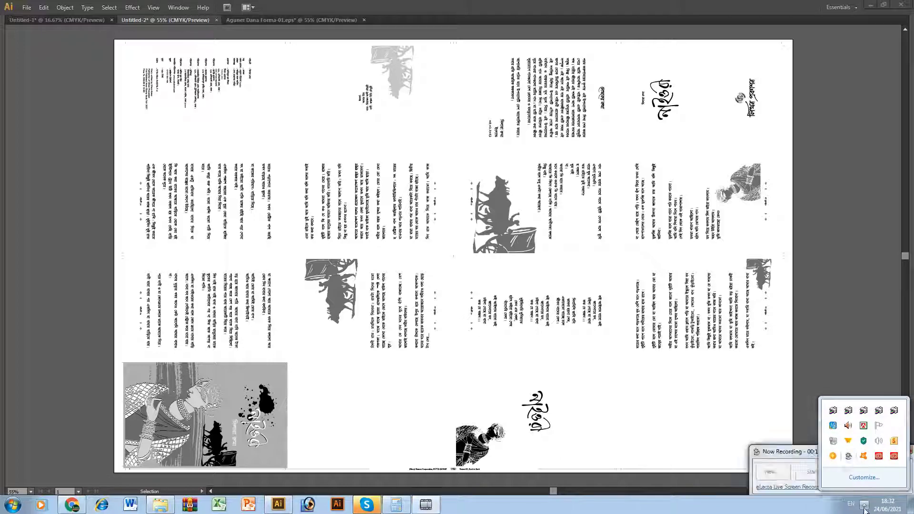